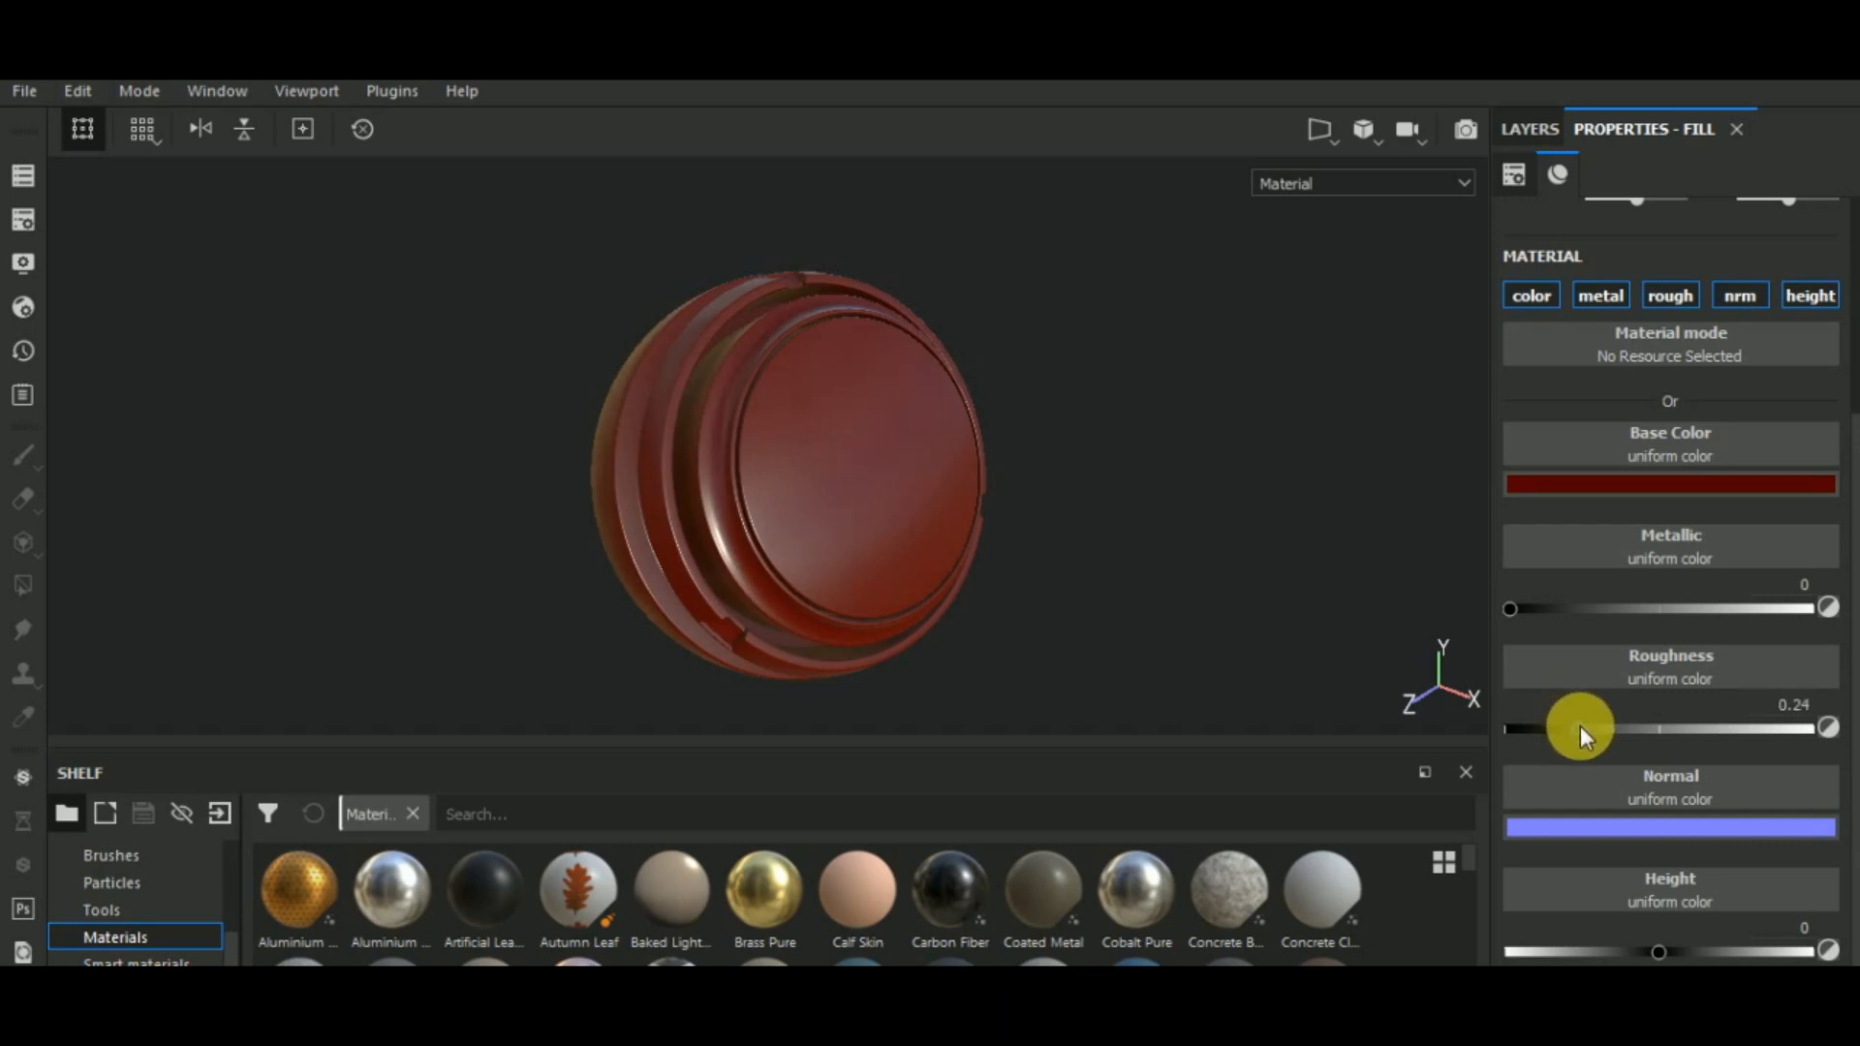
- Disable the normal and height channels of the red fill layer
{"action": "left_click", "coordinate": [1735, 293]}
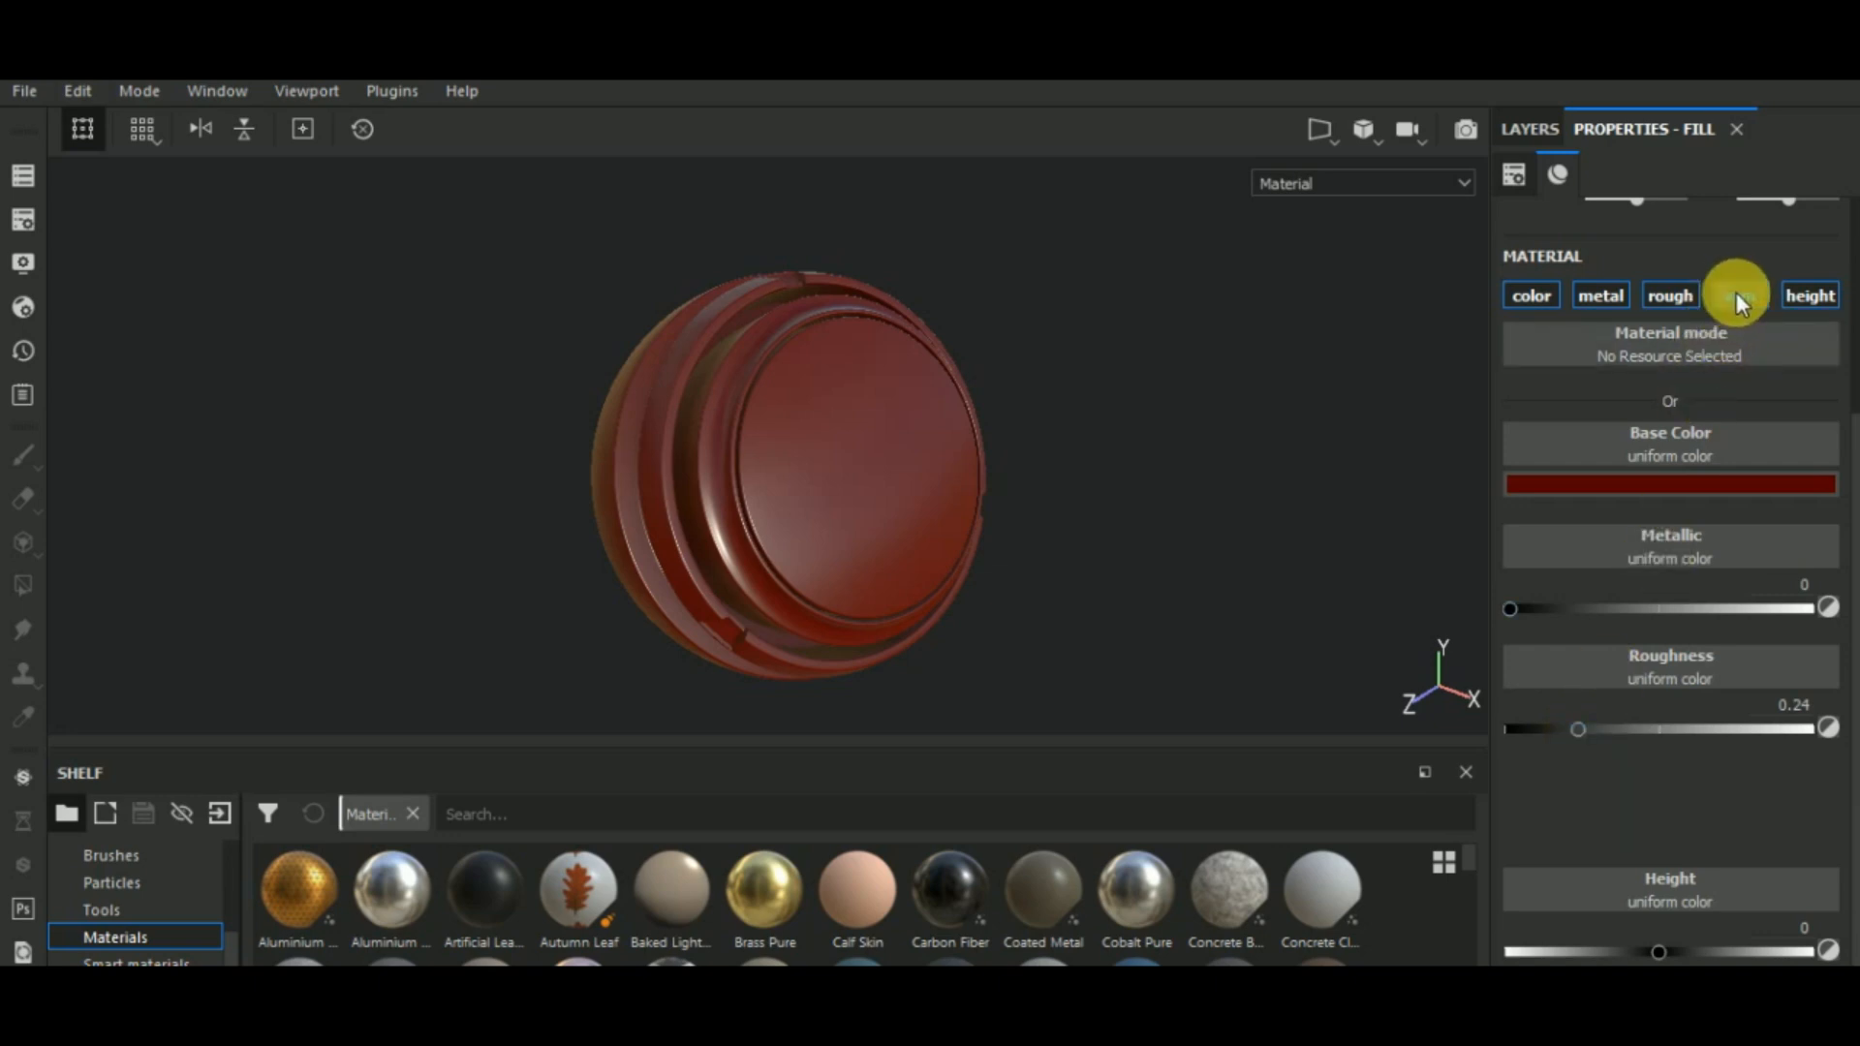
{"action": "left_click", "coordinate": [1808, 293]}
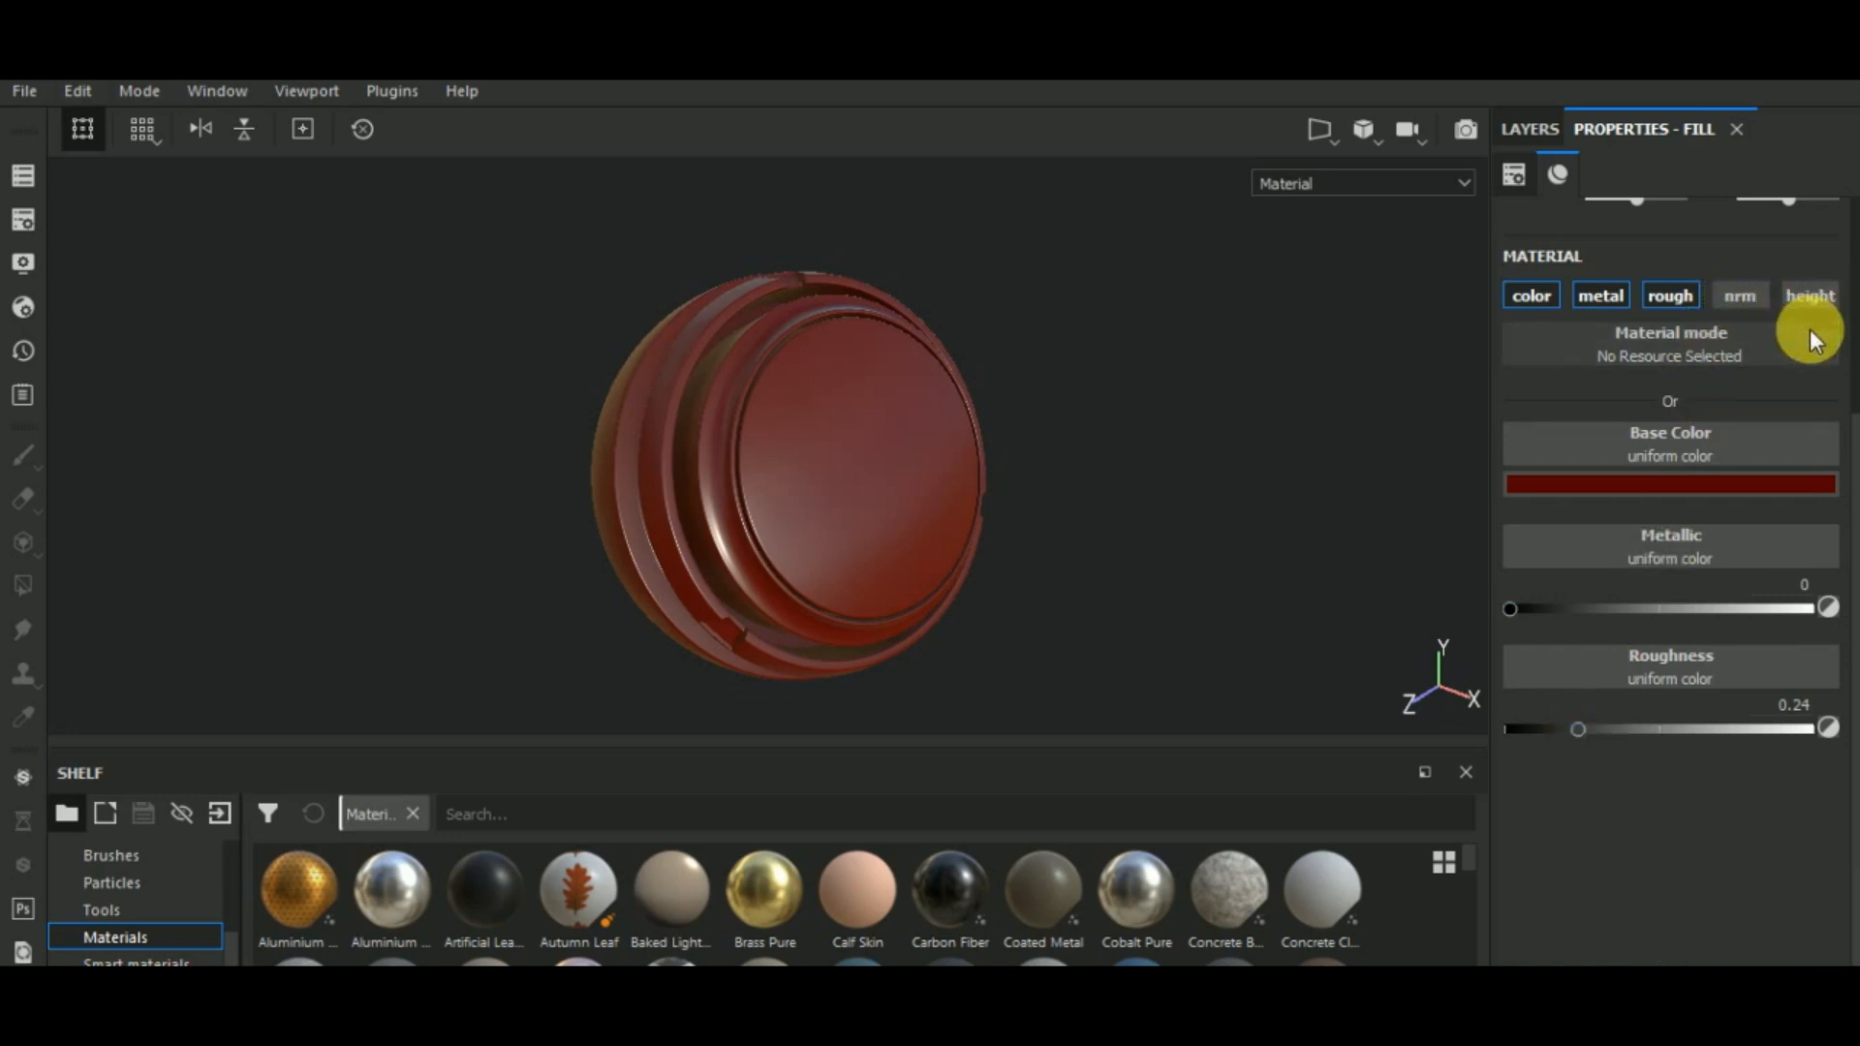
- Create a second fill layer above the red one and give it a black mask
{"action": "left_click", "coordinate": [1527, 128]}
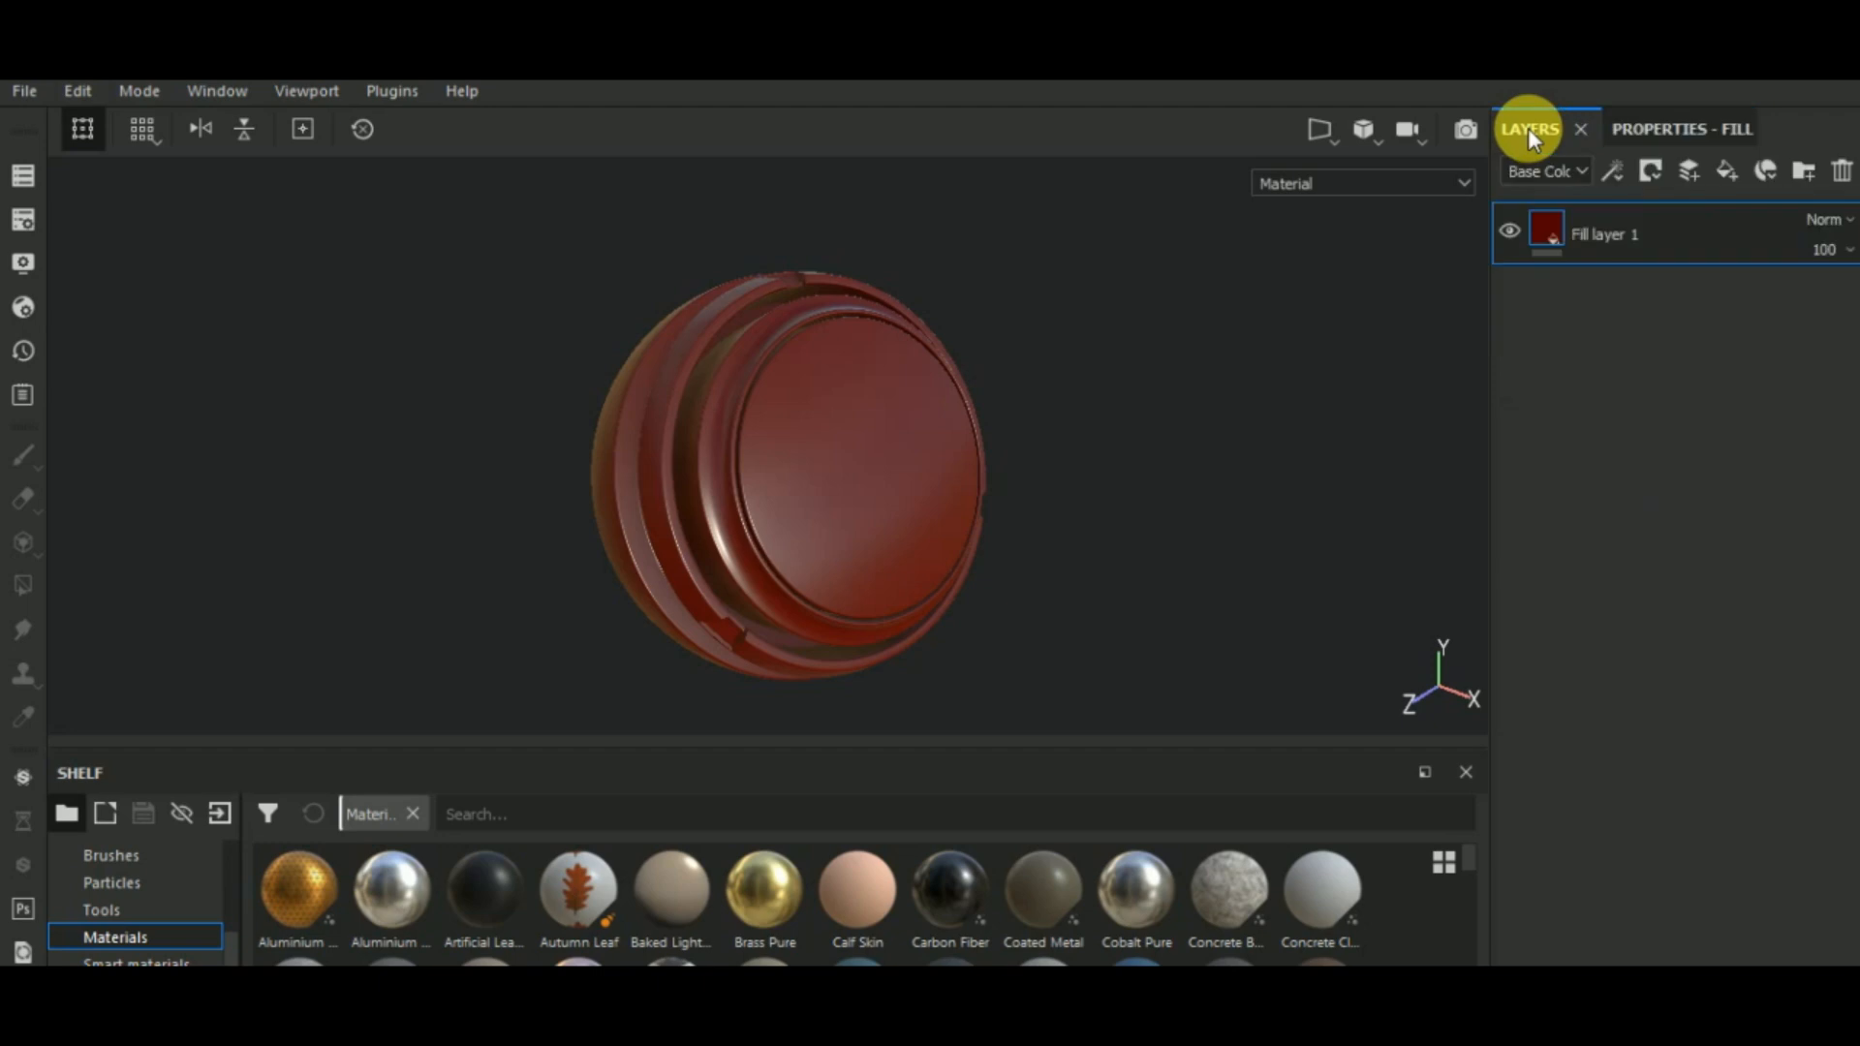
{"action": "left_click", "coordinate": [1729, 172]}
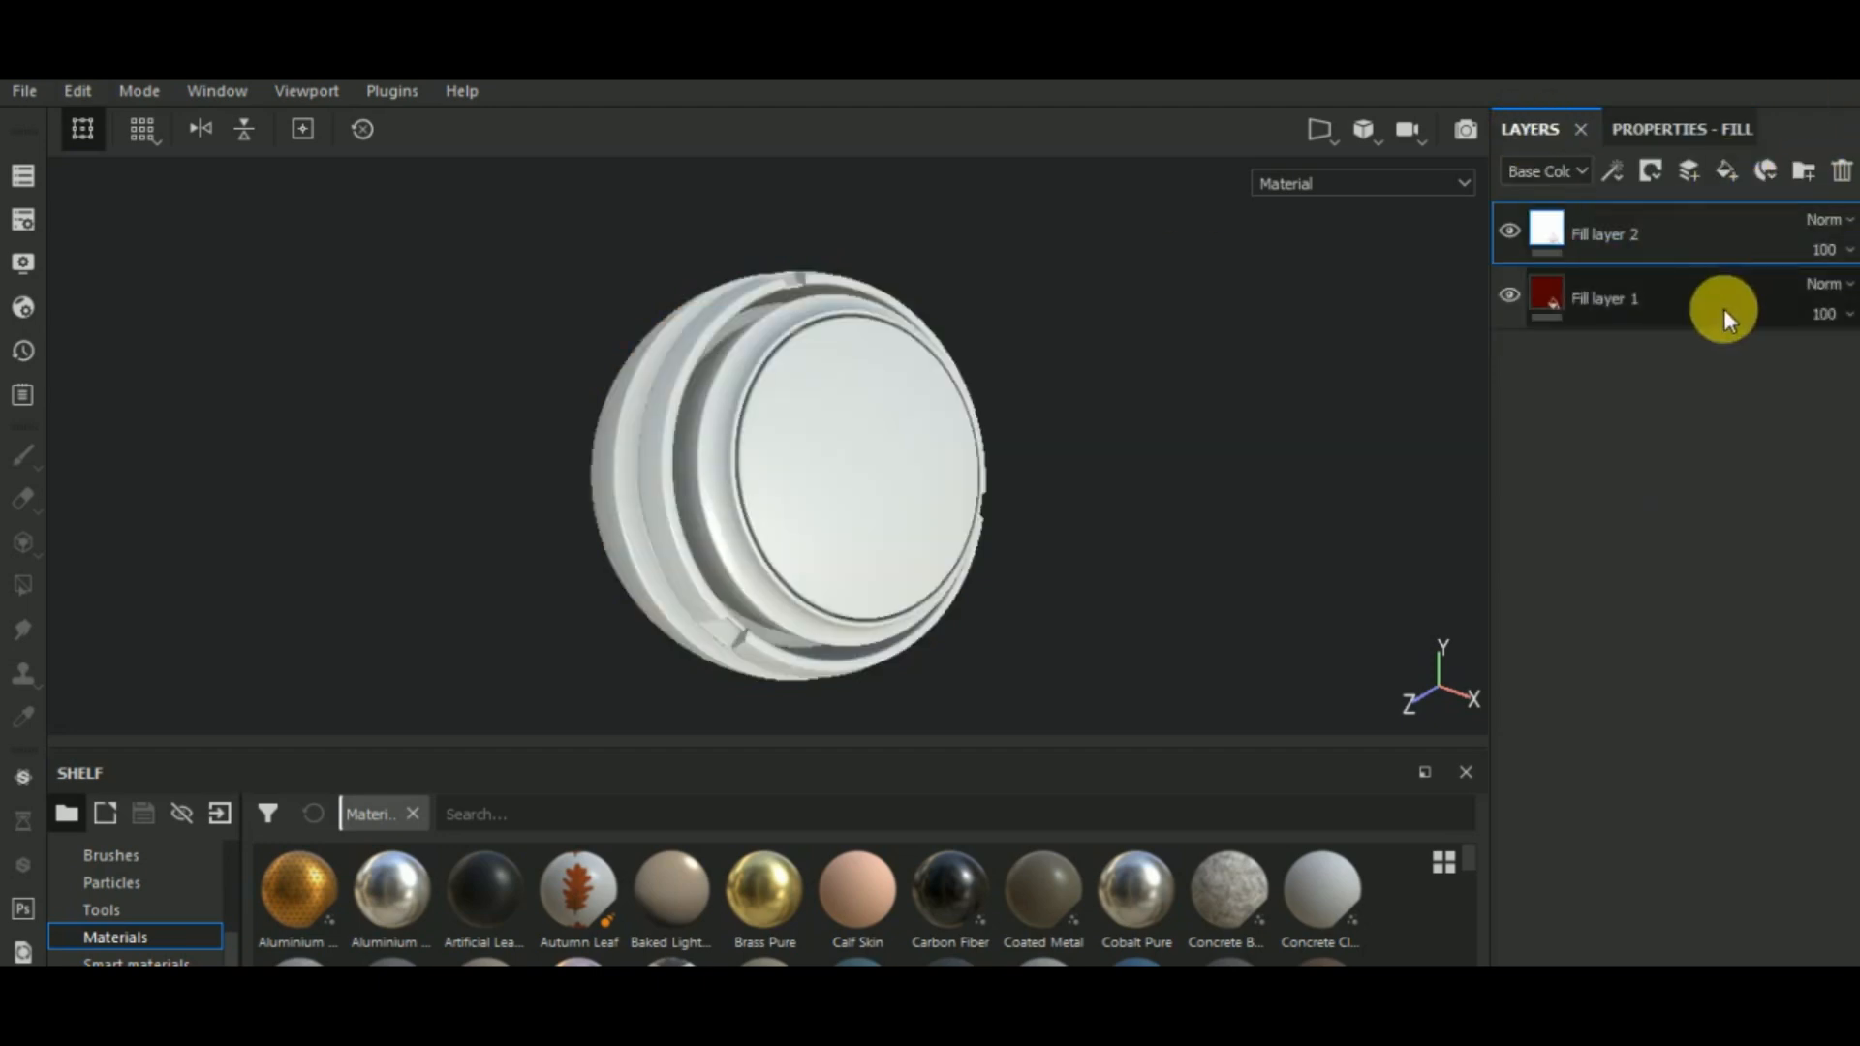
{"action": "left_click", "coordinate": [1650, 172]}
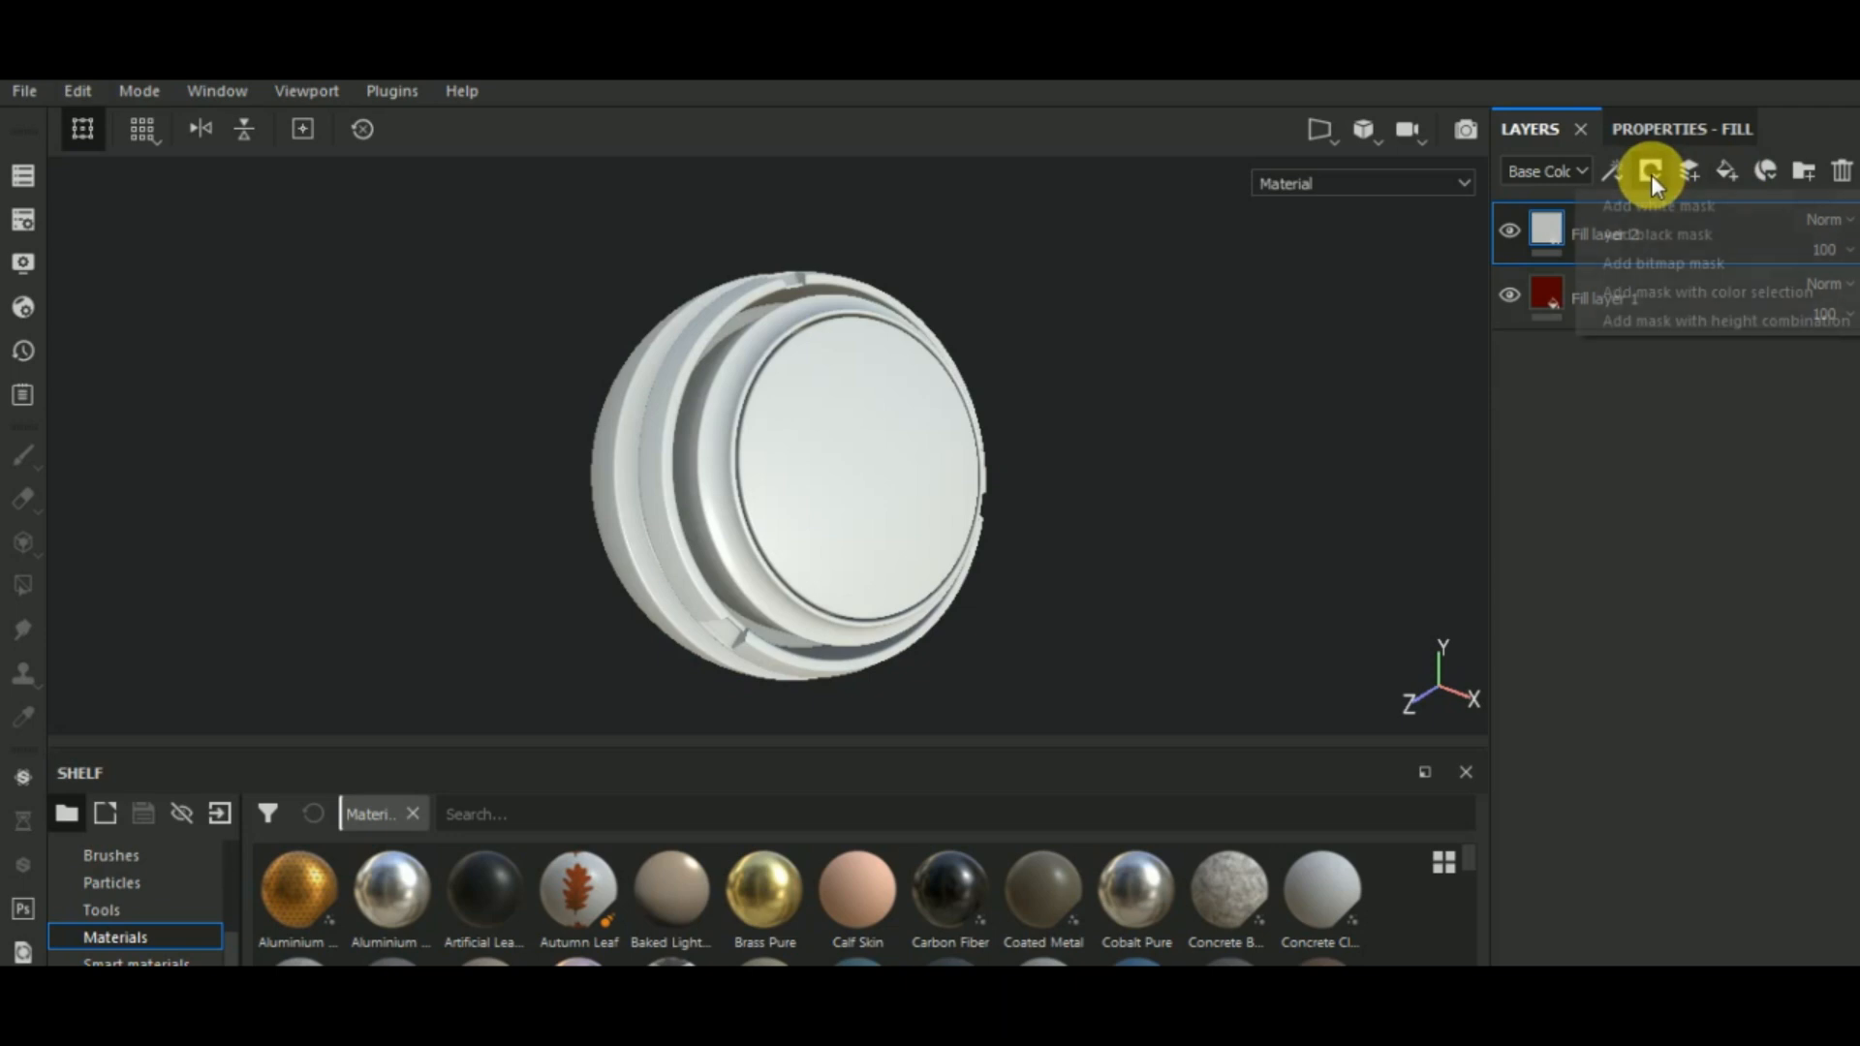
{"action": "left_click", "coordinate": [1664, 234]}
- Set the base color of Fill layer 2 to pure black
{"action": "left_click", "coordinate": [1545, 230]}
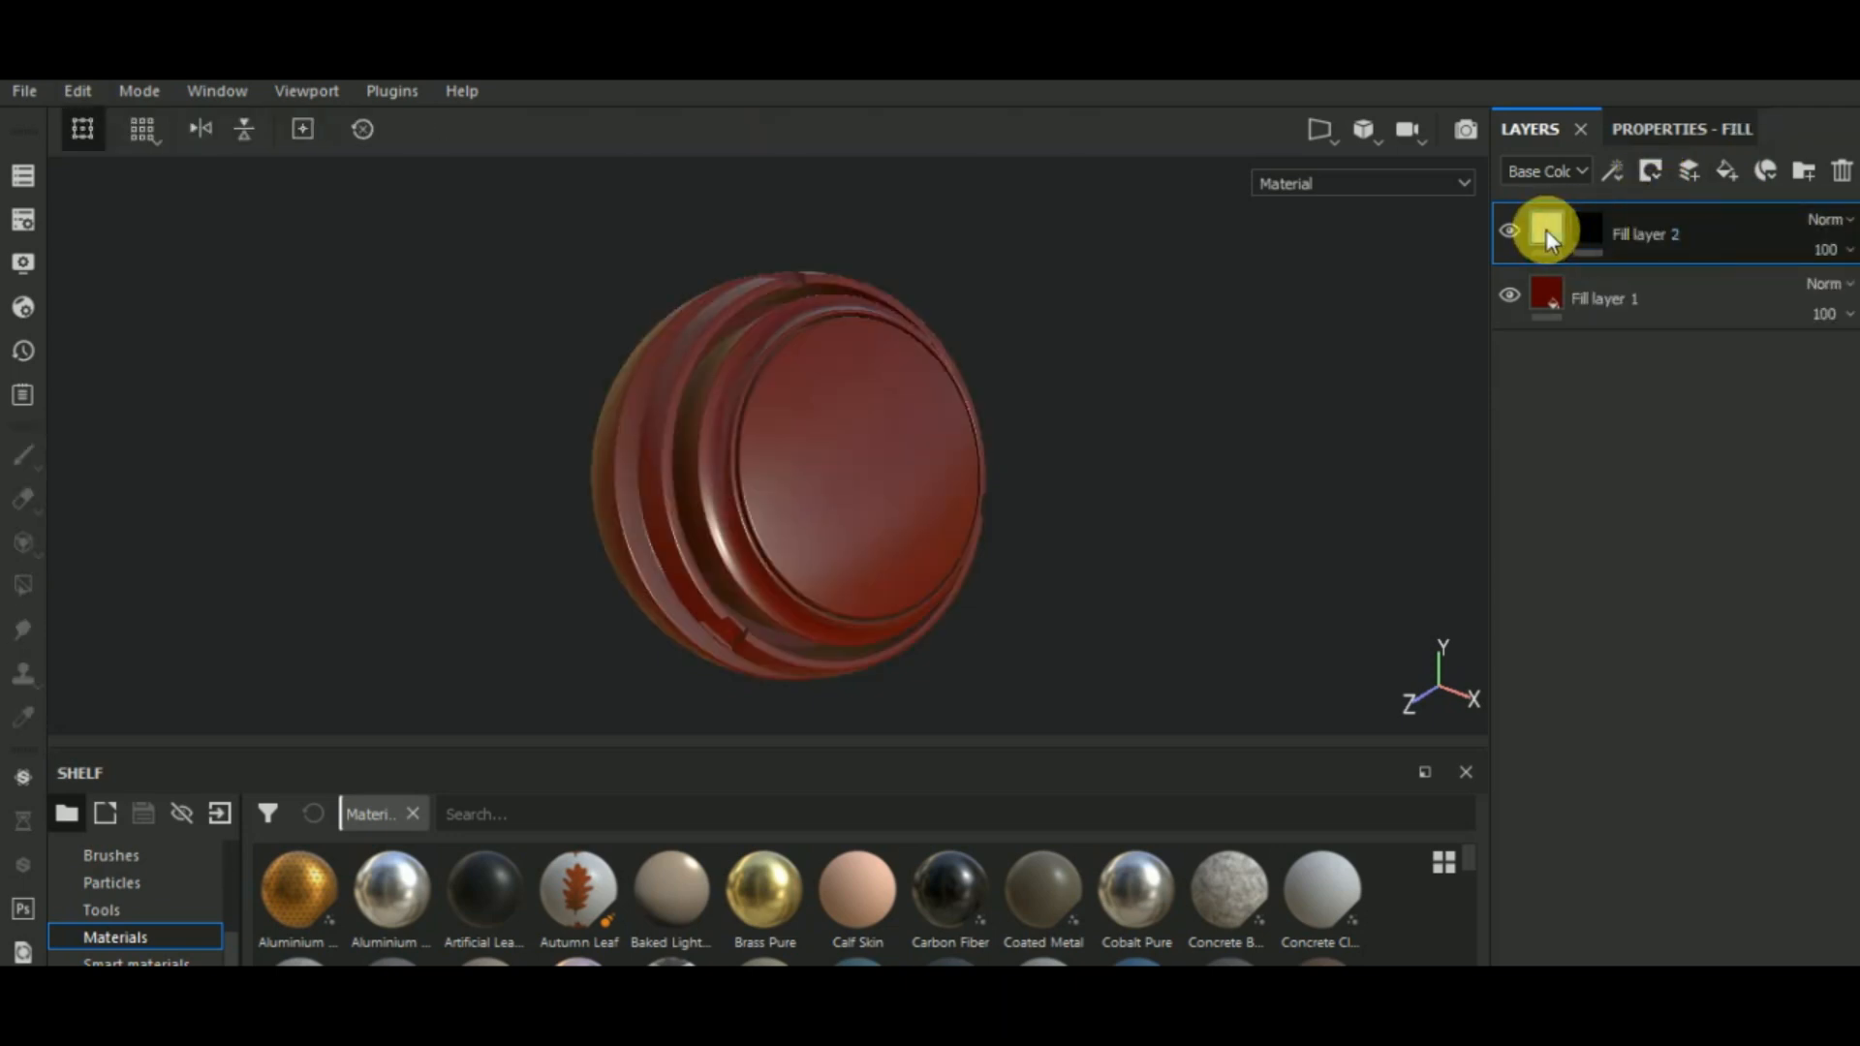
{"action": "left_click", "coordinate": [1641, 131]}
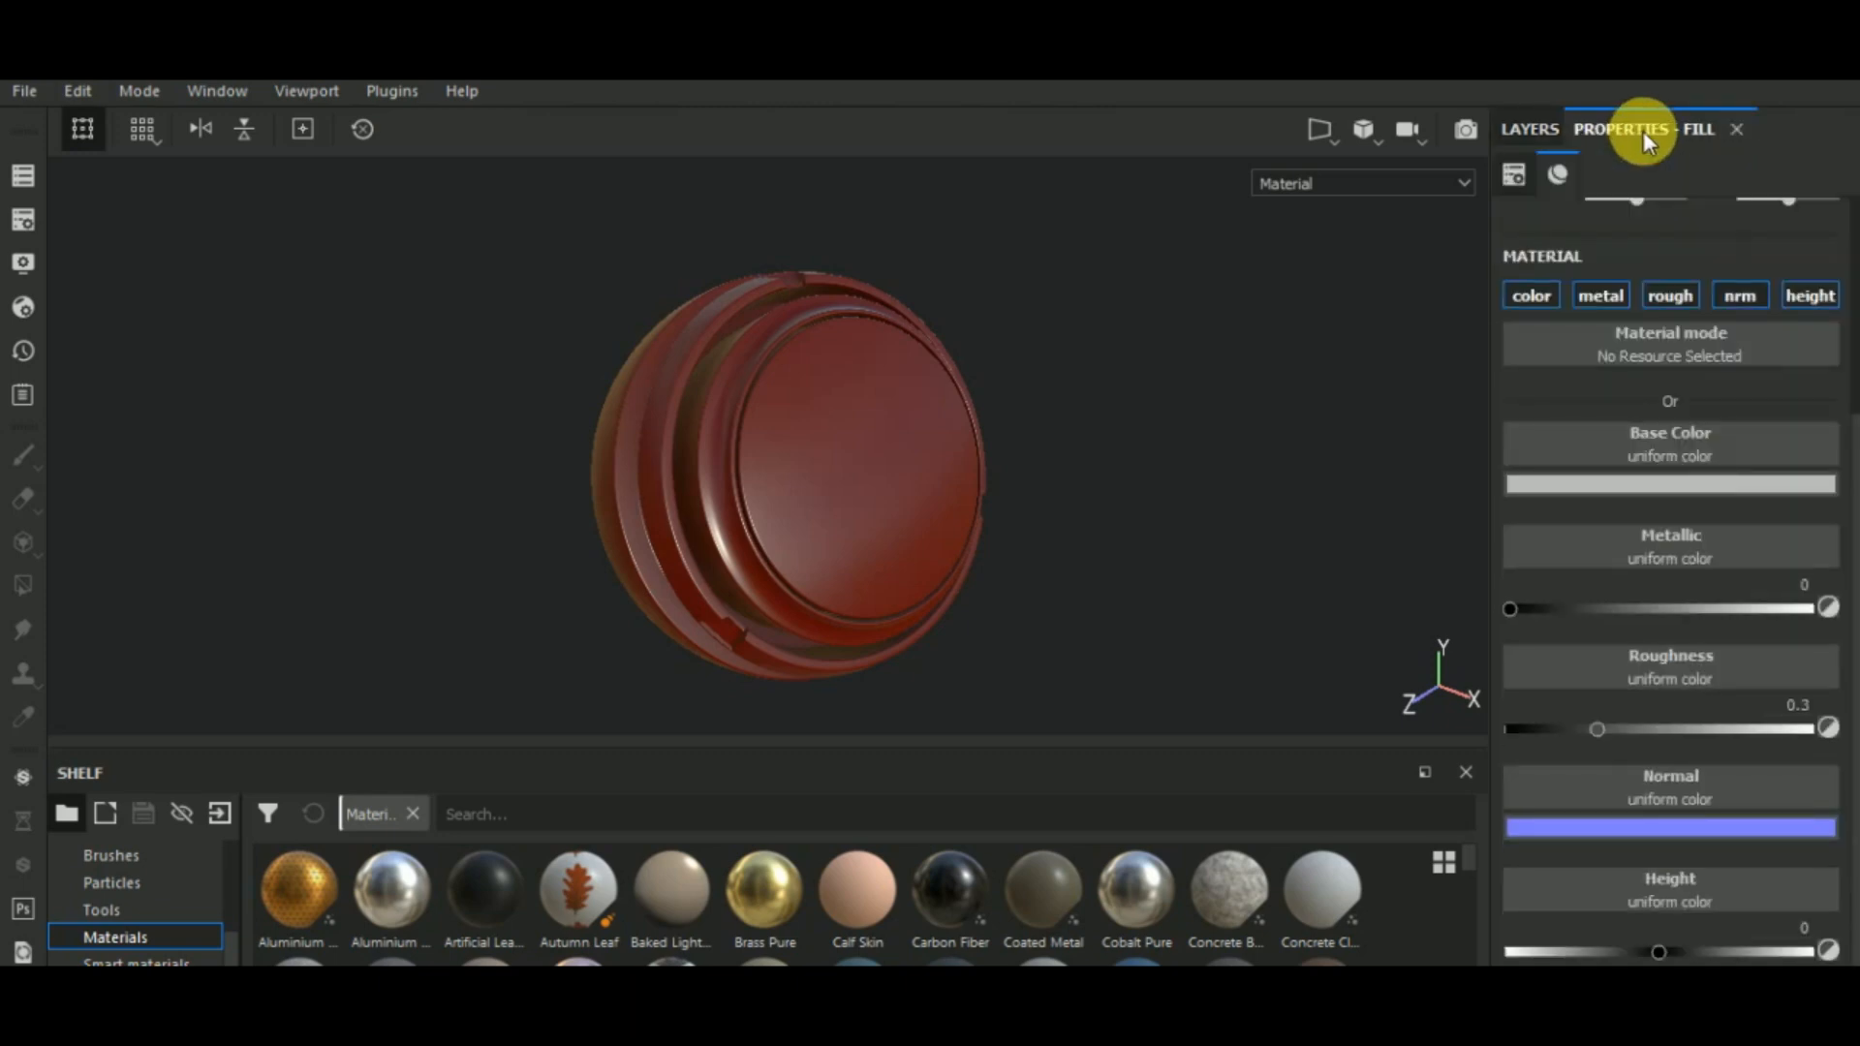
{"action": "left_click", "coordinate": [1699, 483]}
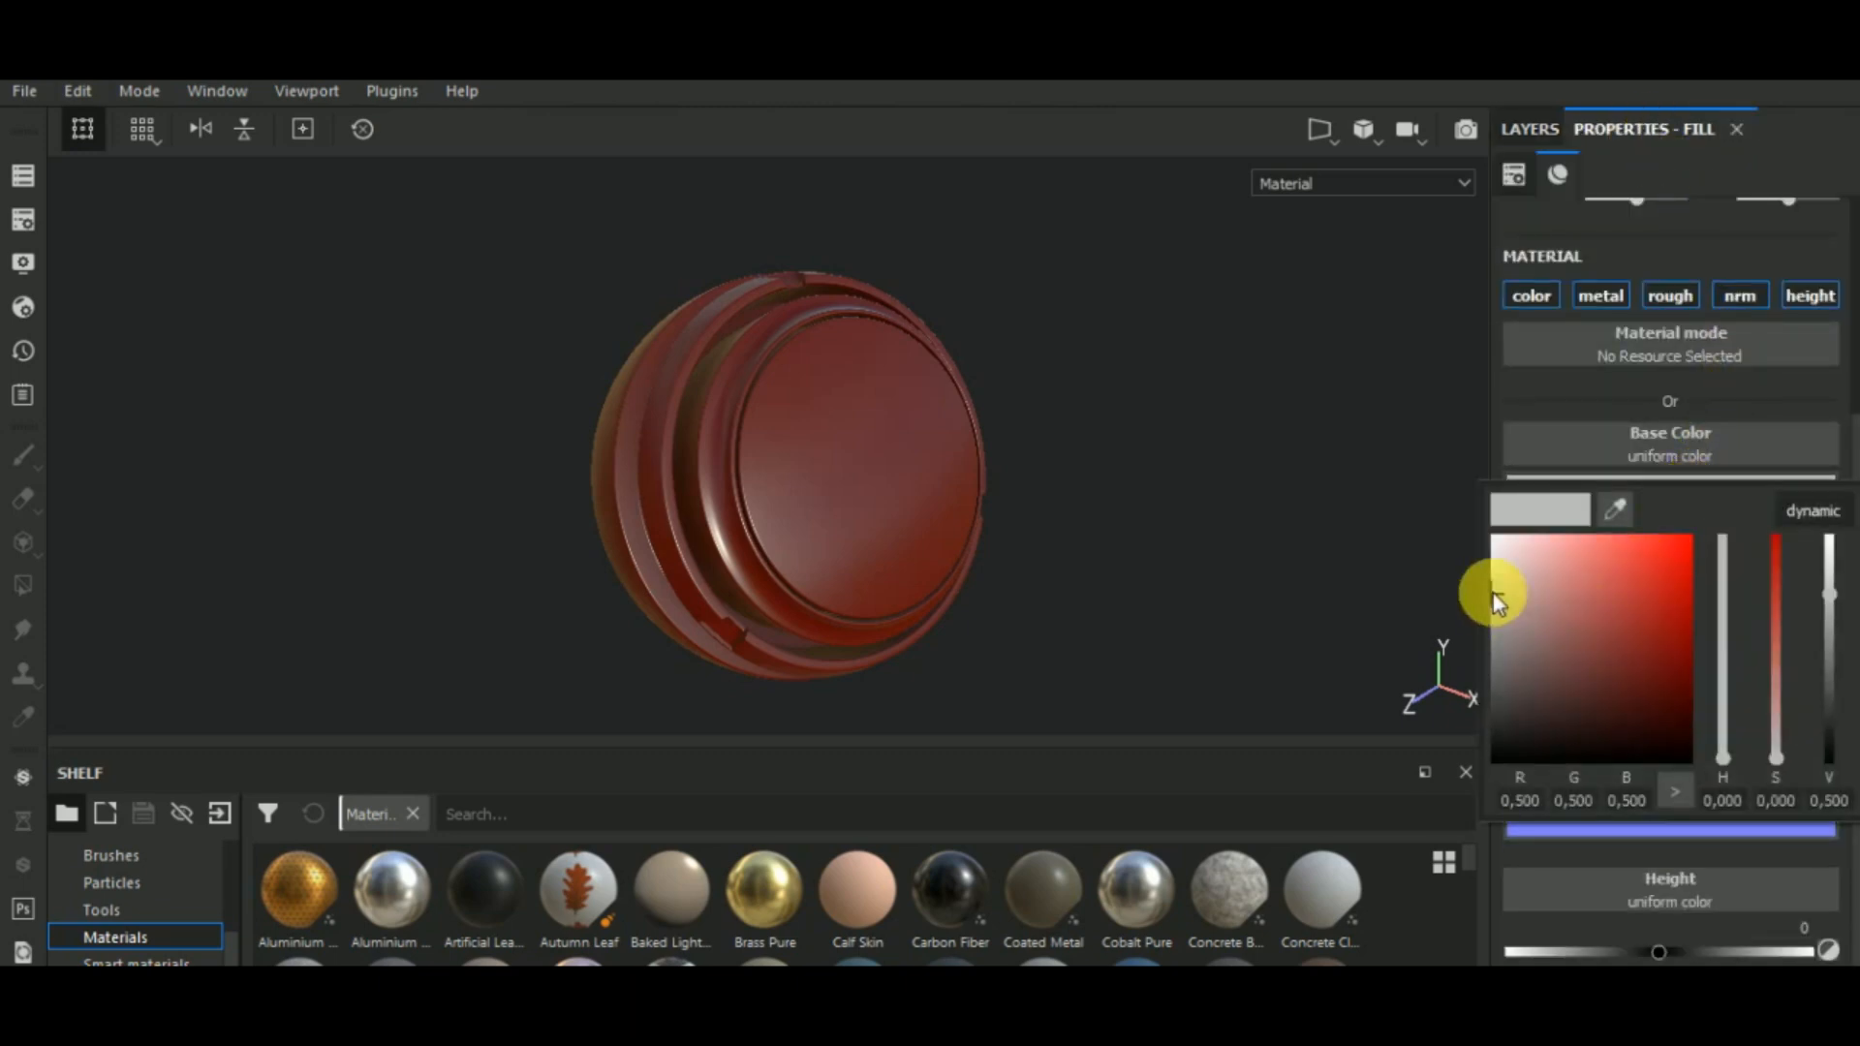
{"action": "left_click_drag", "start_coordinate": [1491, 595], "coordinate": [1478, 808]}
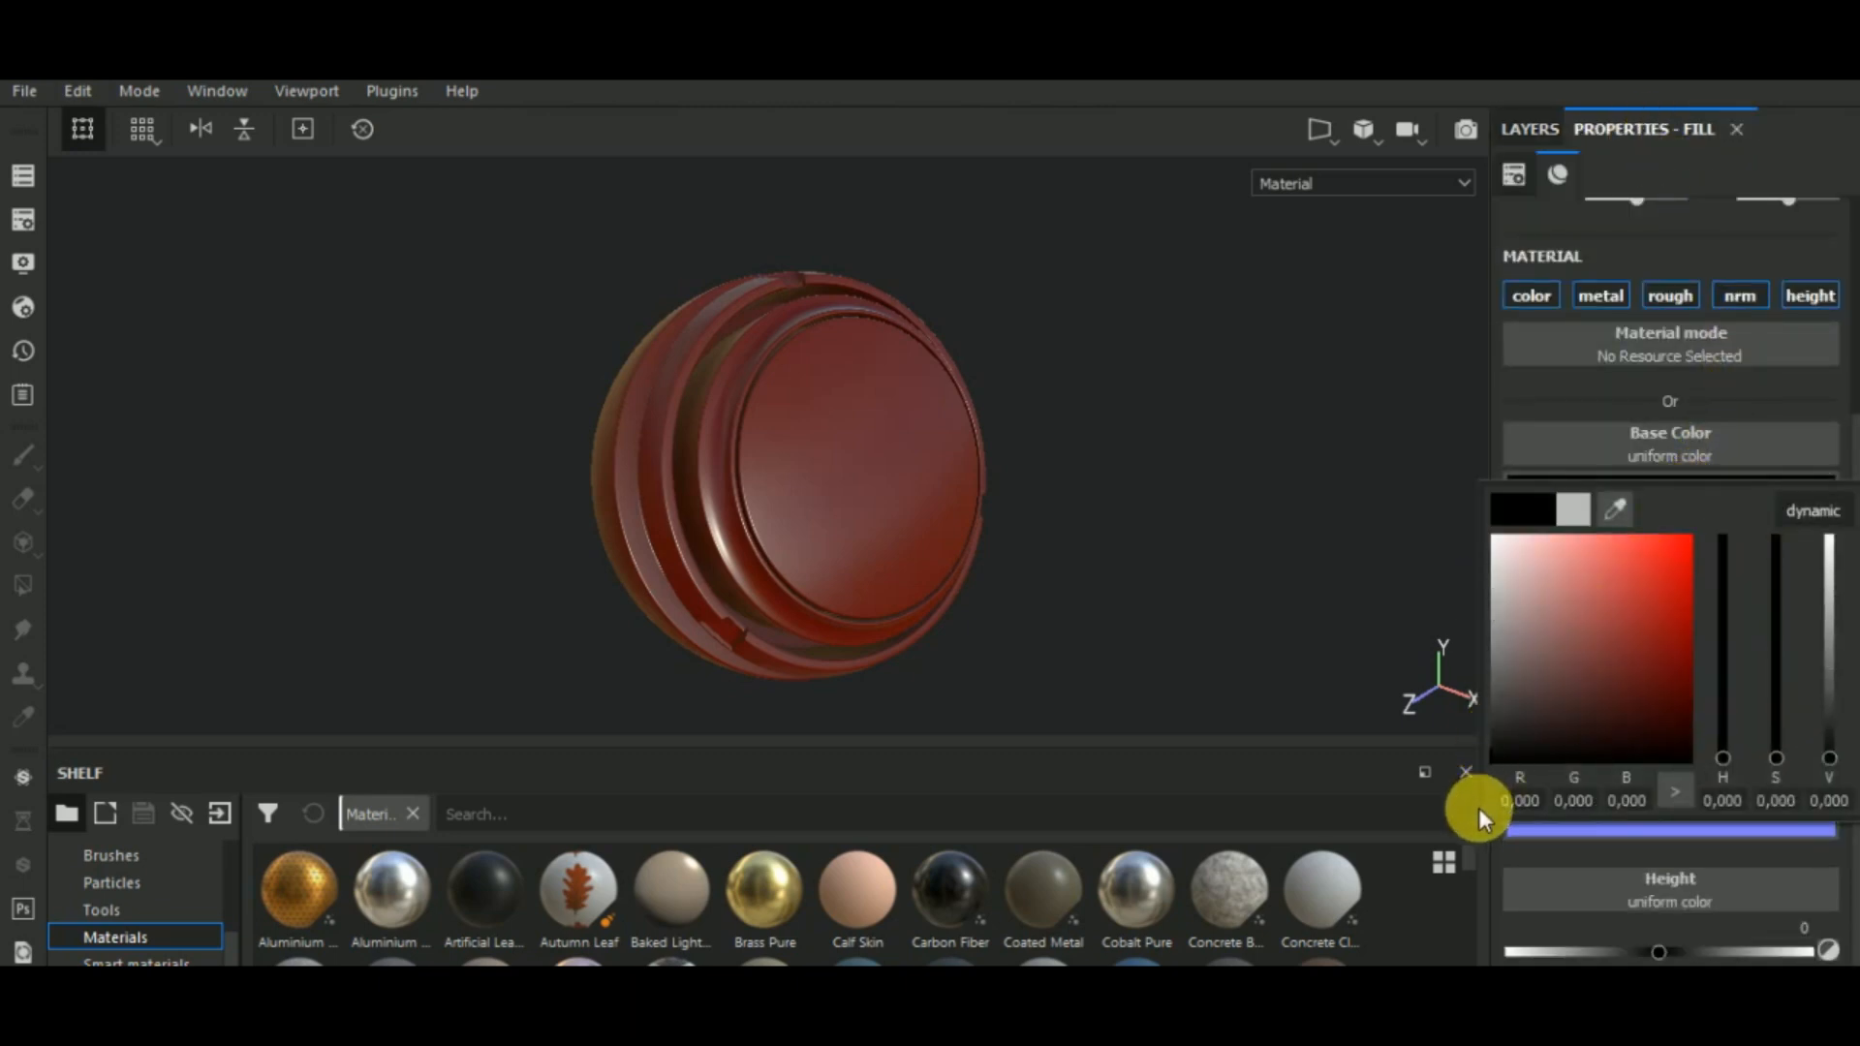
{"action": "left_click", "coordinate": [1544, 387]}
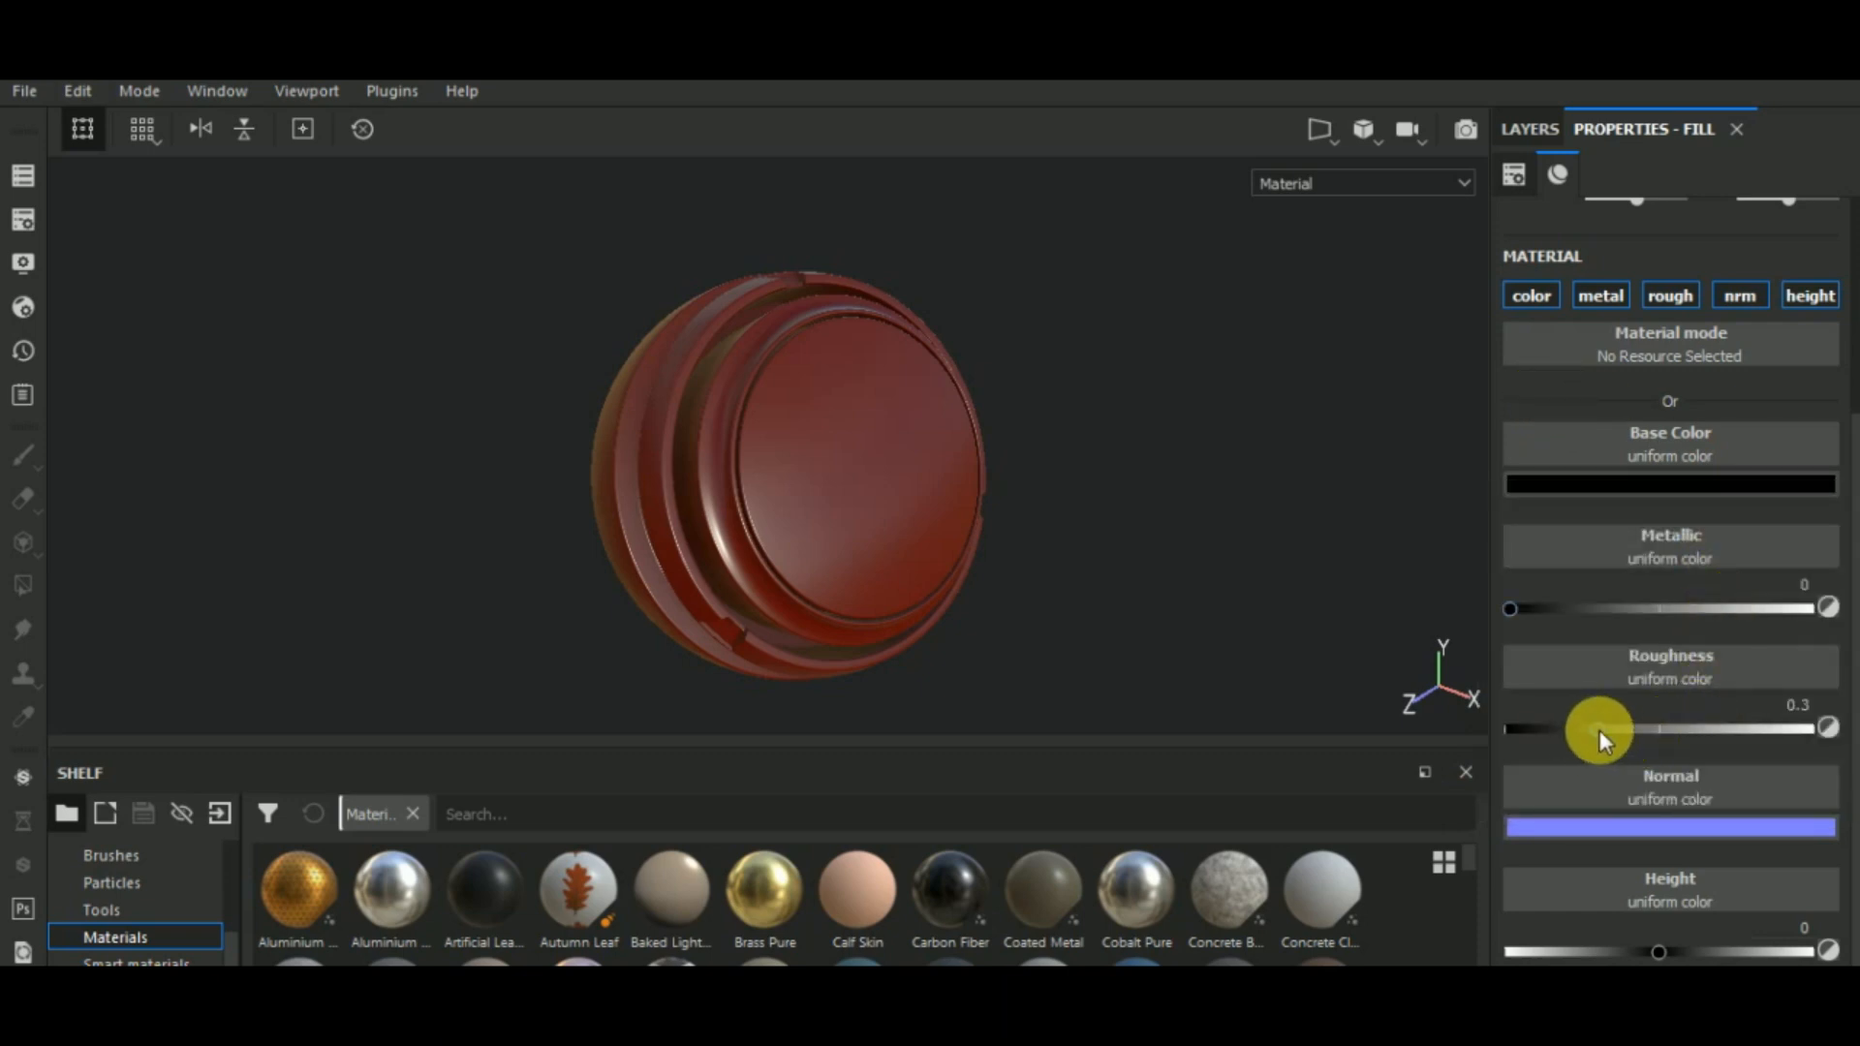
- Set Fill layer 2's roughness to about 0.5956 and disable its normal and height channels
{"action": "left_click_drag", "start_coordinate": [1600, 729], "coordinate": [1688, 747]}
{"action": "left_click", "coordinate": [1739, 290]}
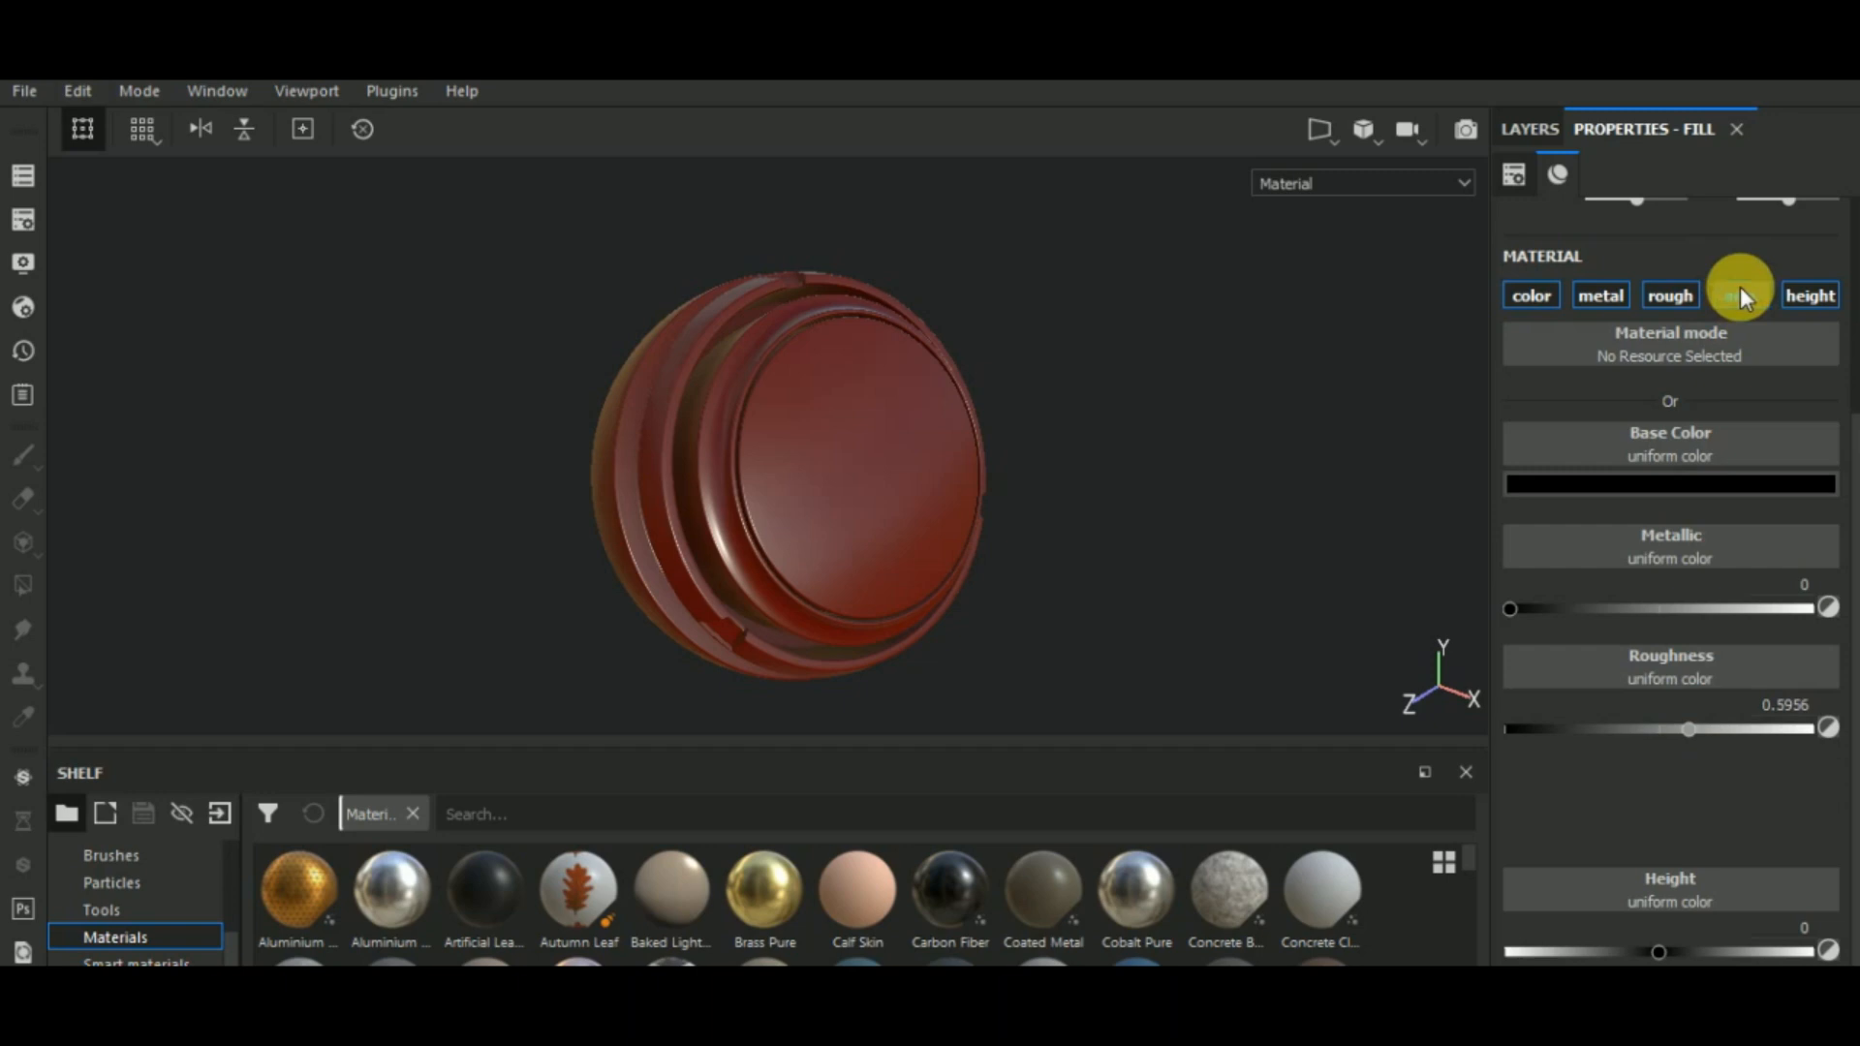
{"action": "left_click", "coordinate": [1806, 296]}
- Add a generator to Fill layer 2's black mask and assign Mask Builder - Legacy to it
{"action": "left_click", "coordinate": [1549, 130]}
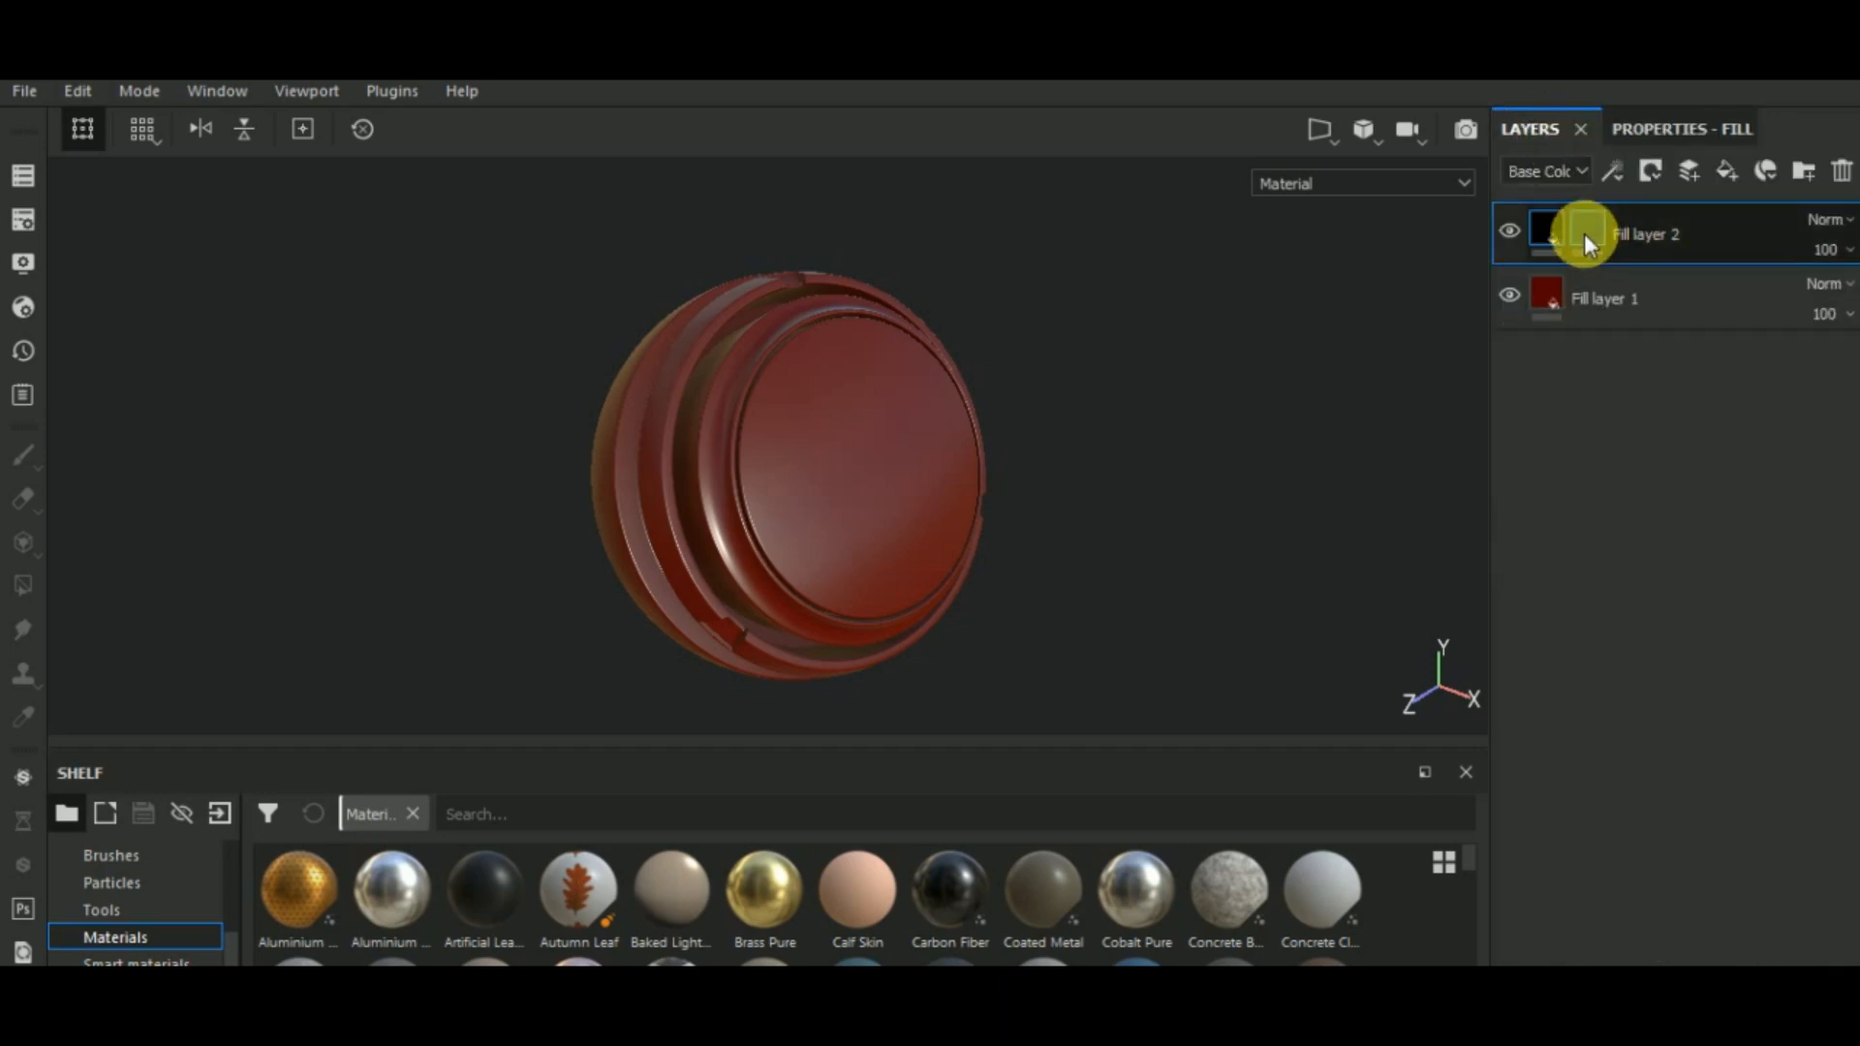
{"action": "left_click", "coordinate": [1591, 243]}
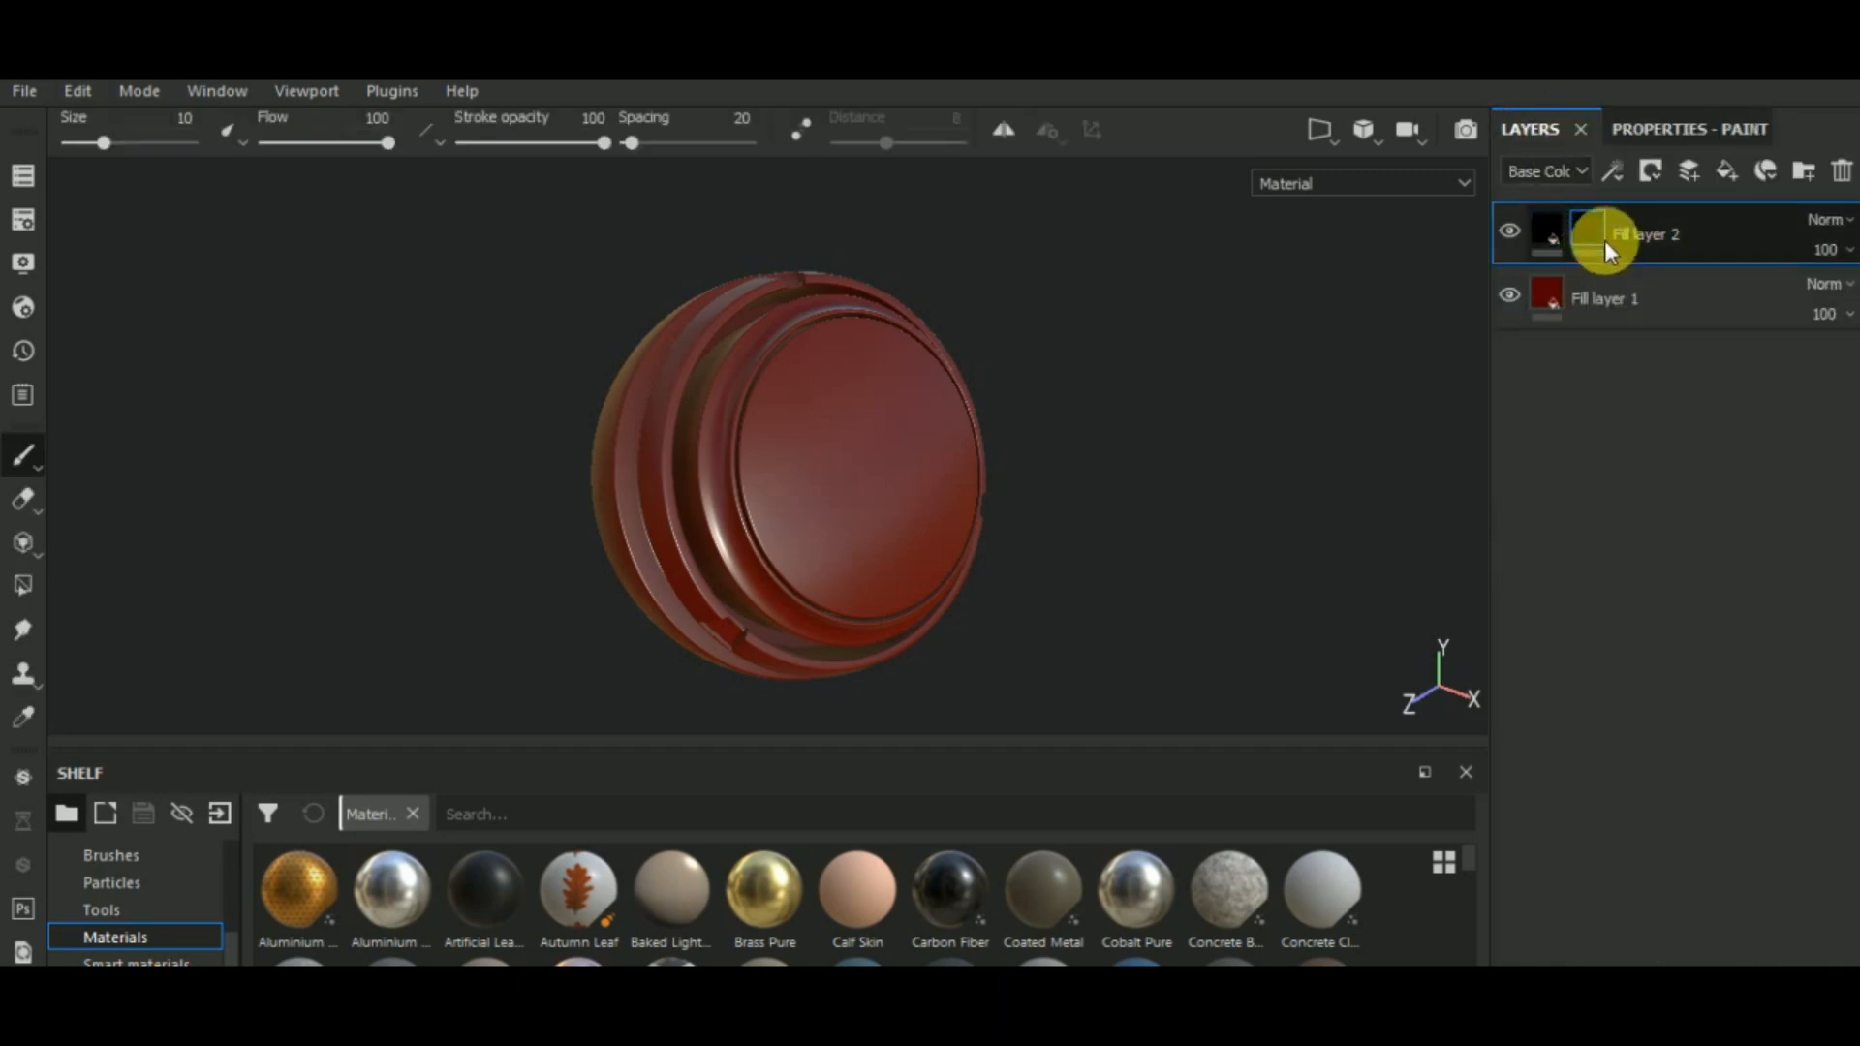
{"action": "left_click", "coordinate": [1612, 174]}
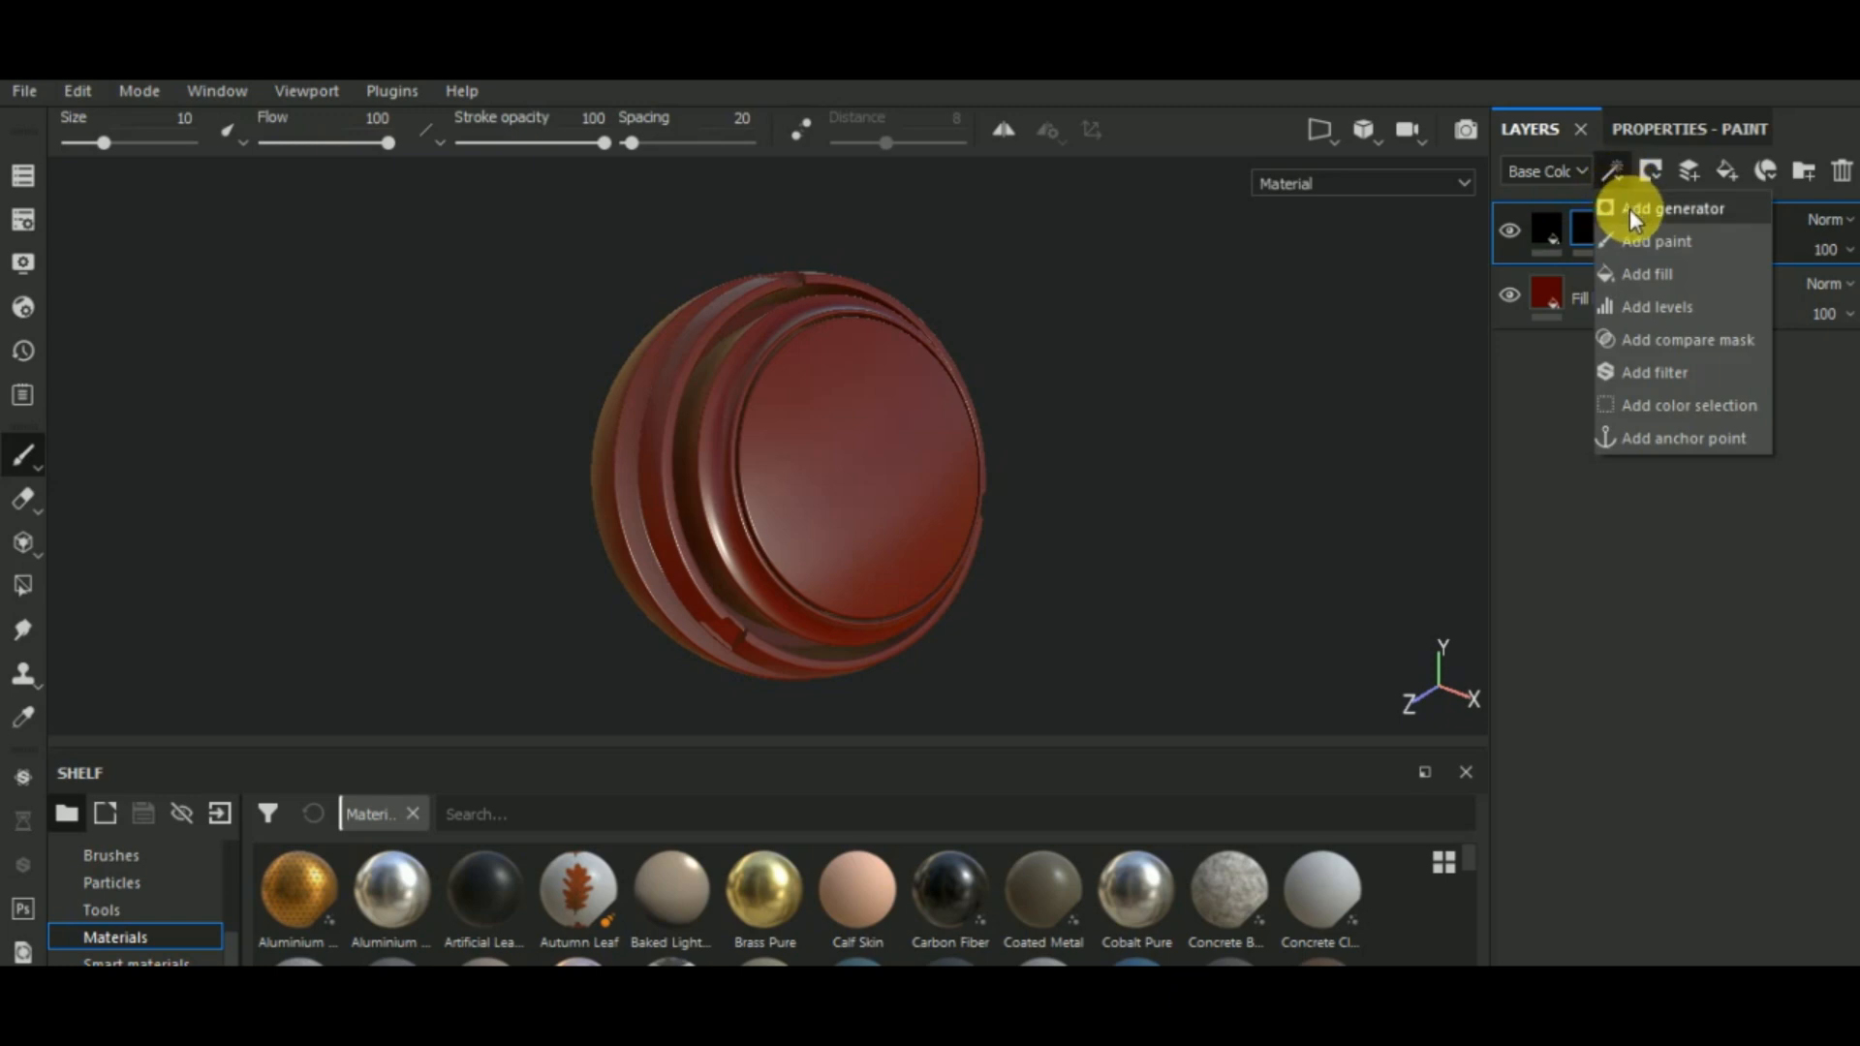
{"action": "left_click", "coordinate": [1630, 207]}
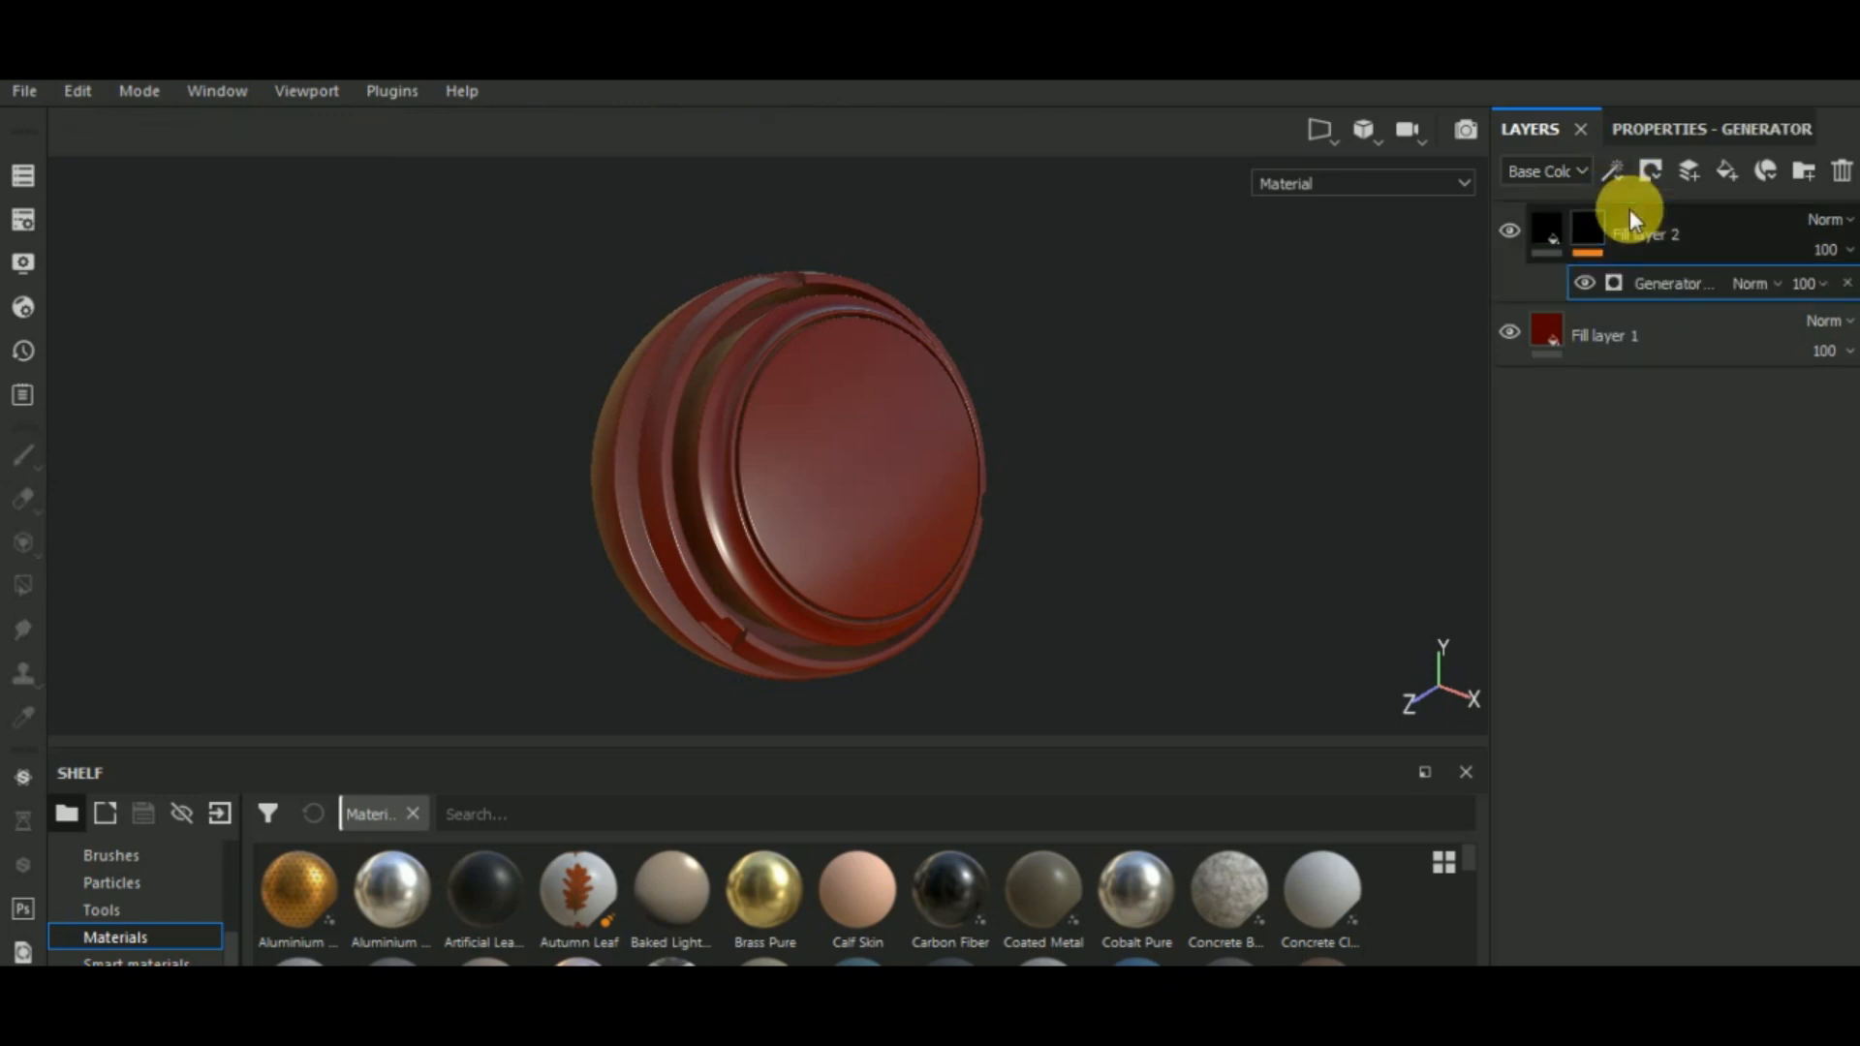
{"action": "left_click", "coordinate": [1654, 127]}
{"action": "left_click", "coordinate": [1729, 226]}
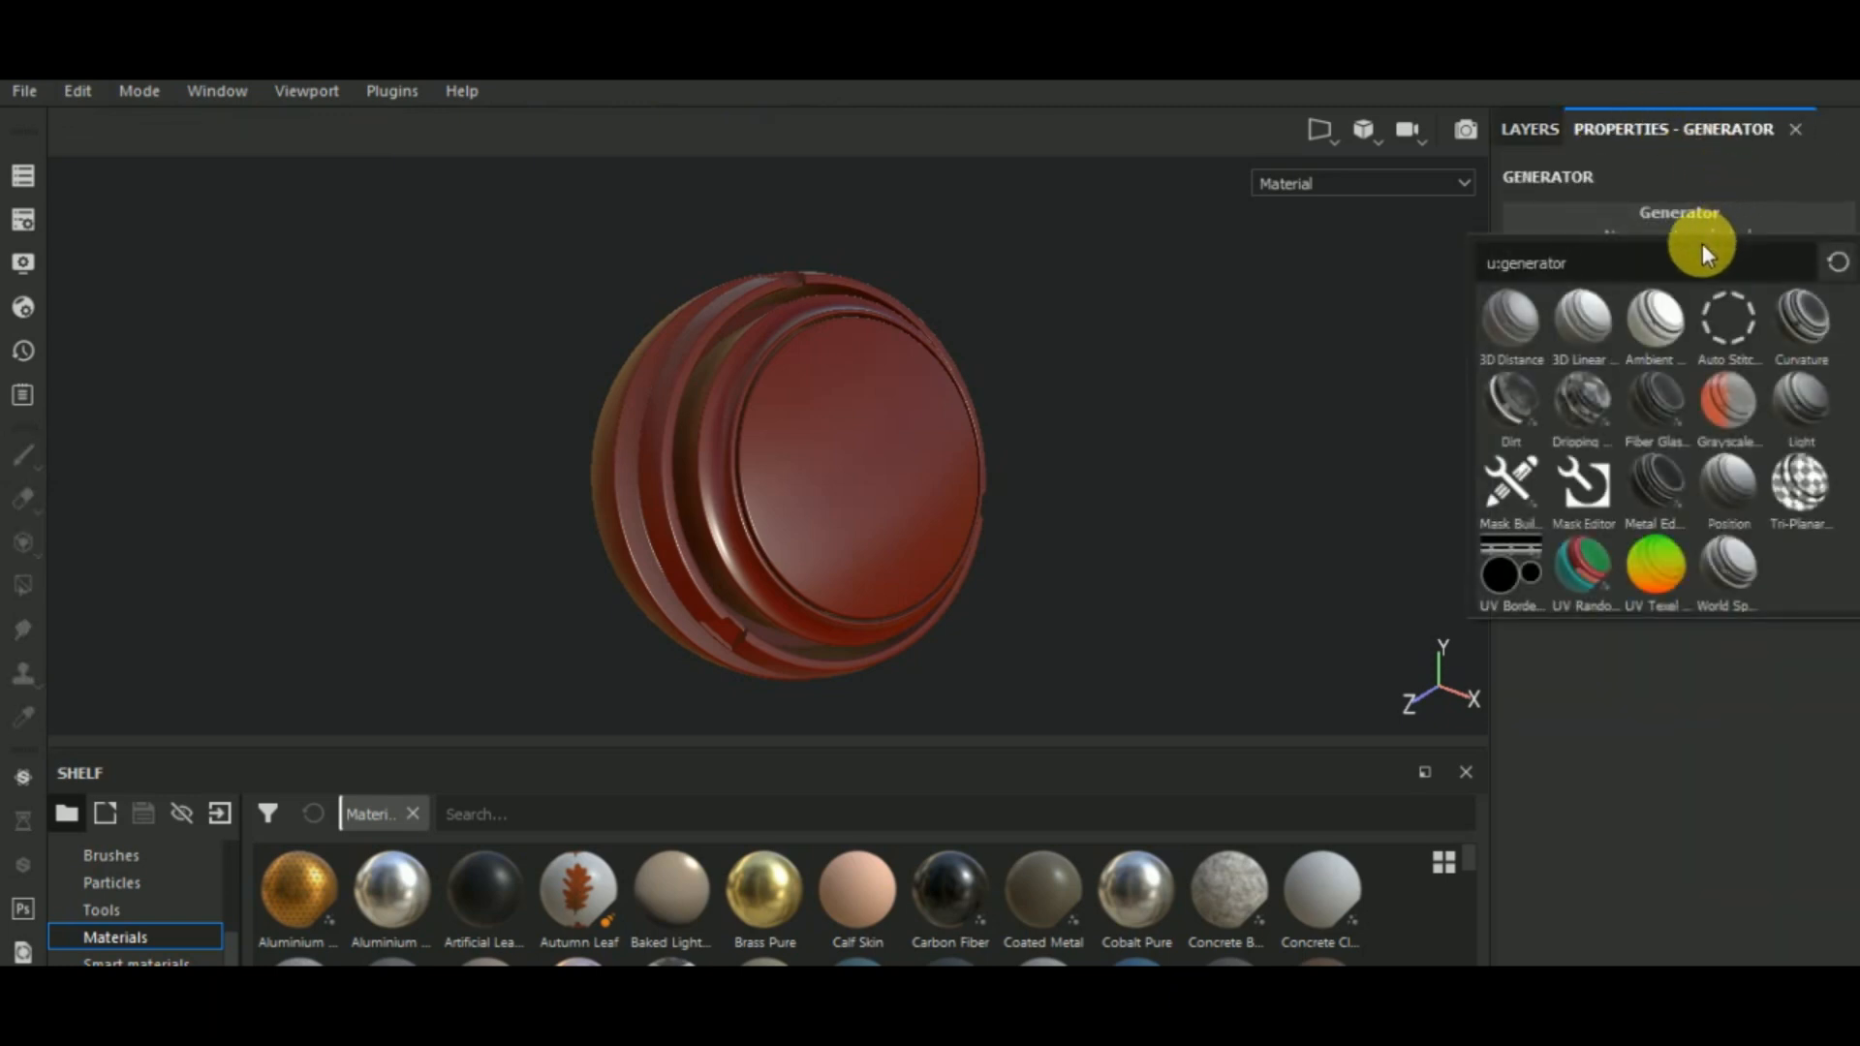
{"action": "left_click", "coordinate": [1513, 489]}
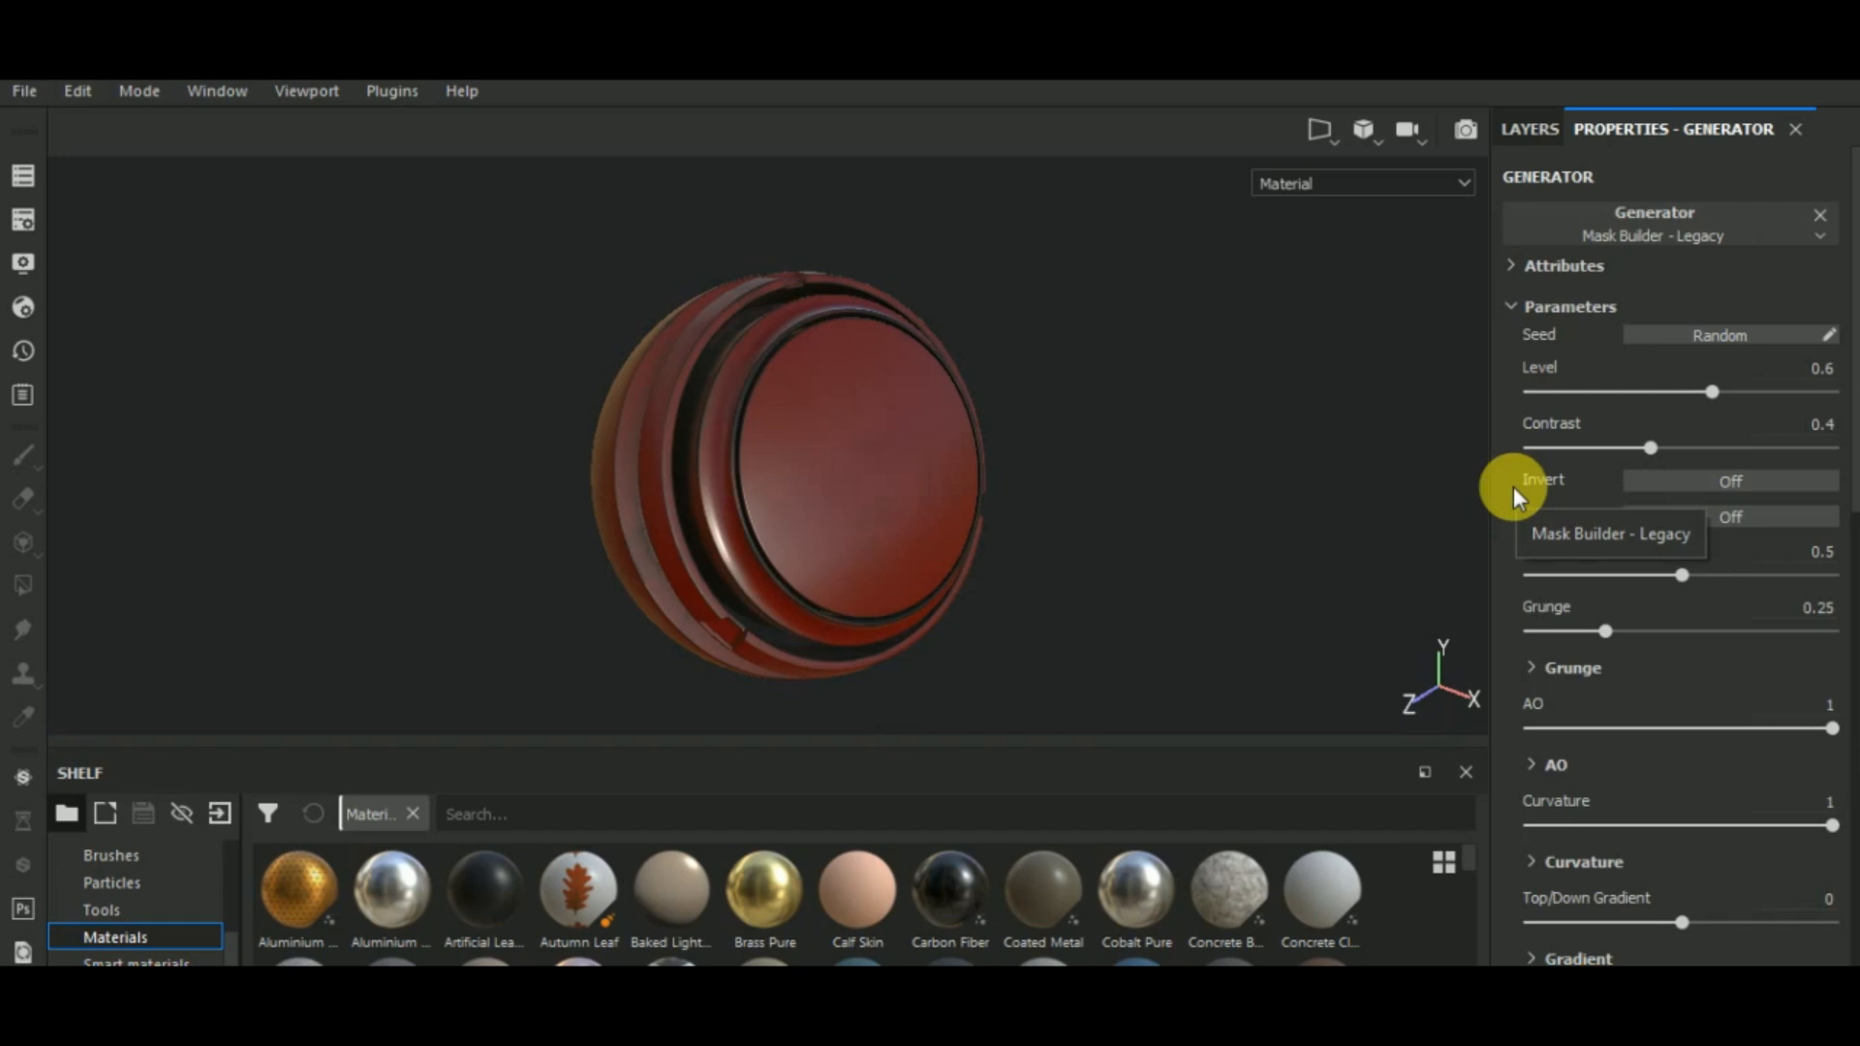
- Set the mask generator's level to 0.57 and its overall contrast to 0.14
{"action": "left_click", "coordinate": [1817, 370]}
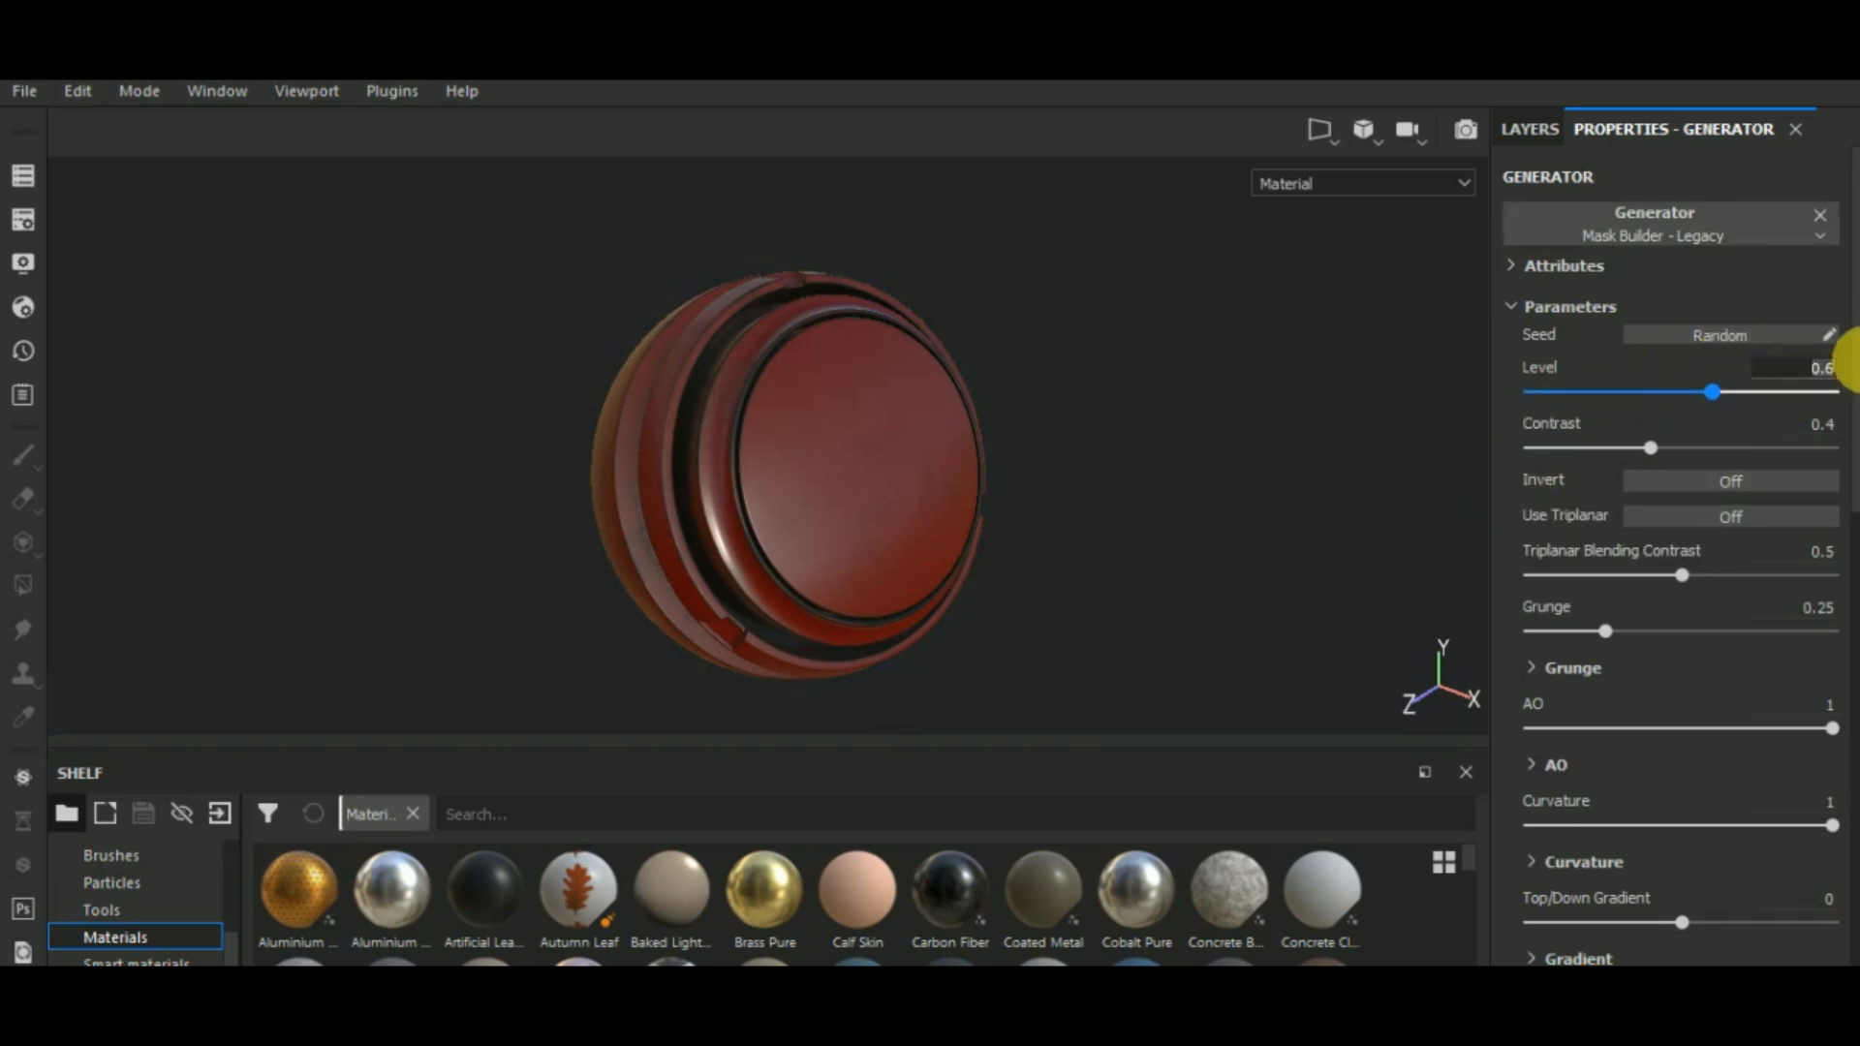
{"action": "type", "text": "0.57"}
{"action": "key", "text": "Return"}
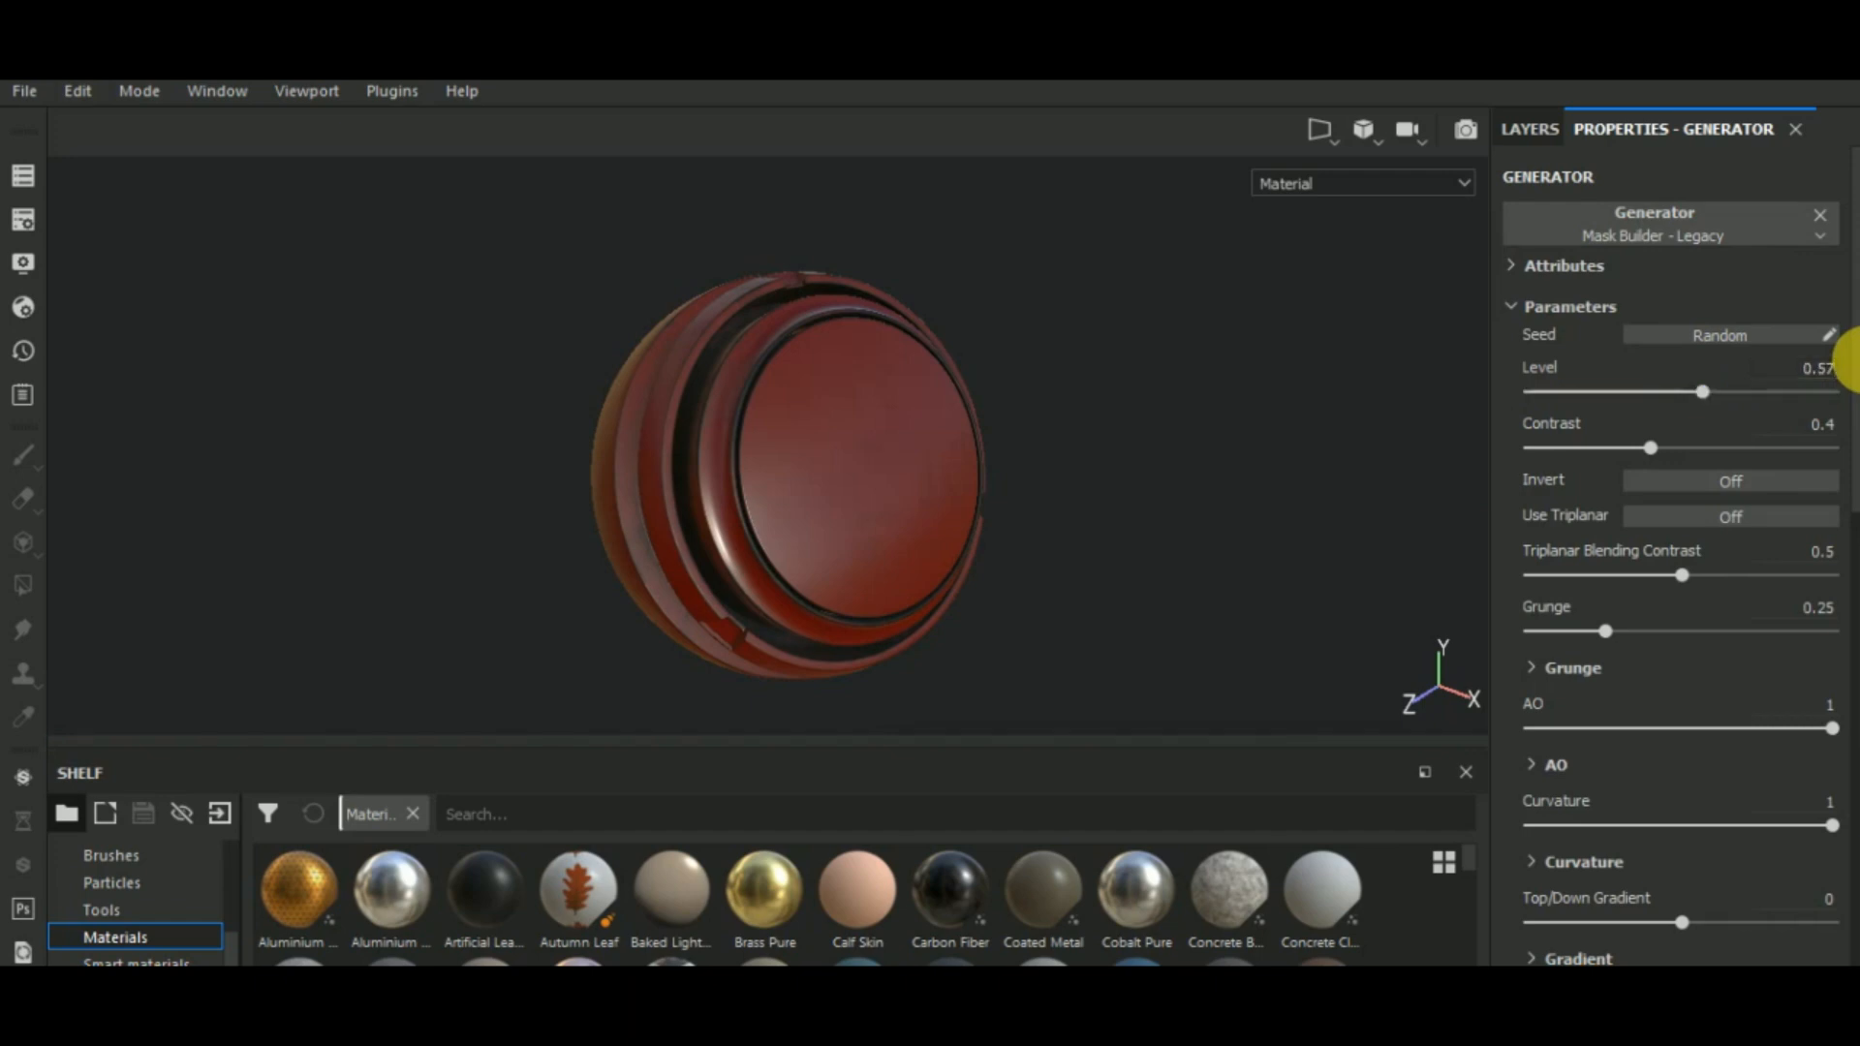
{"action": "left_click", "coordinate": [1590, 449]}
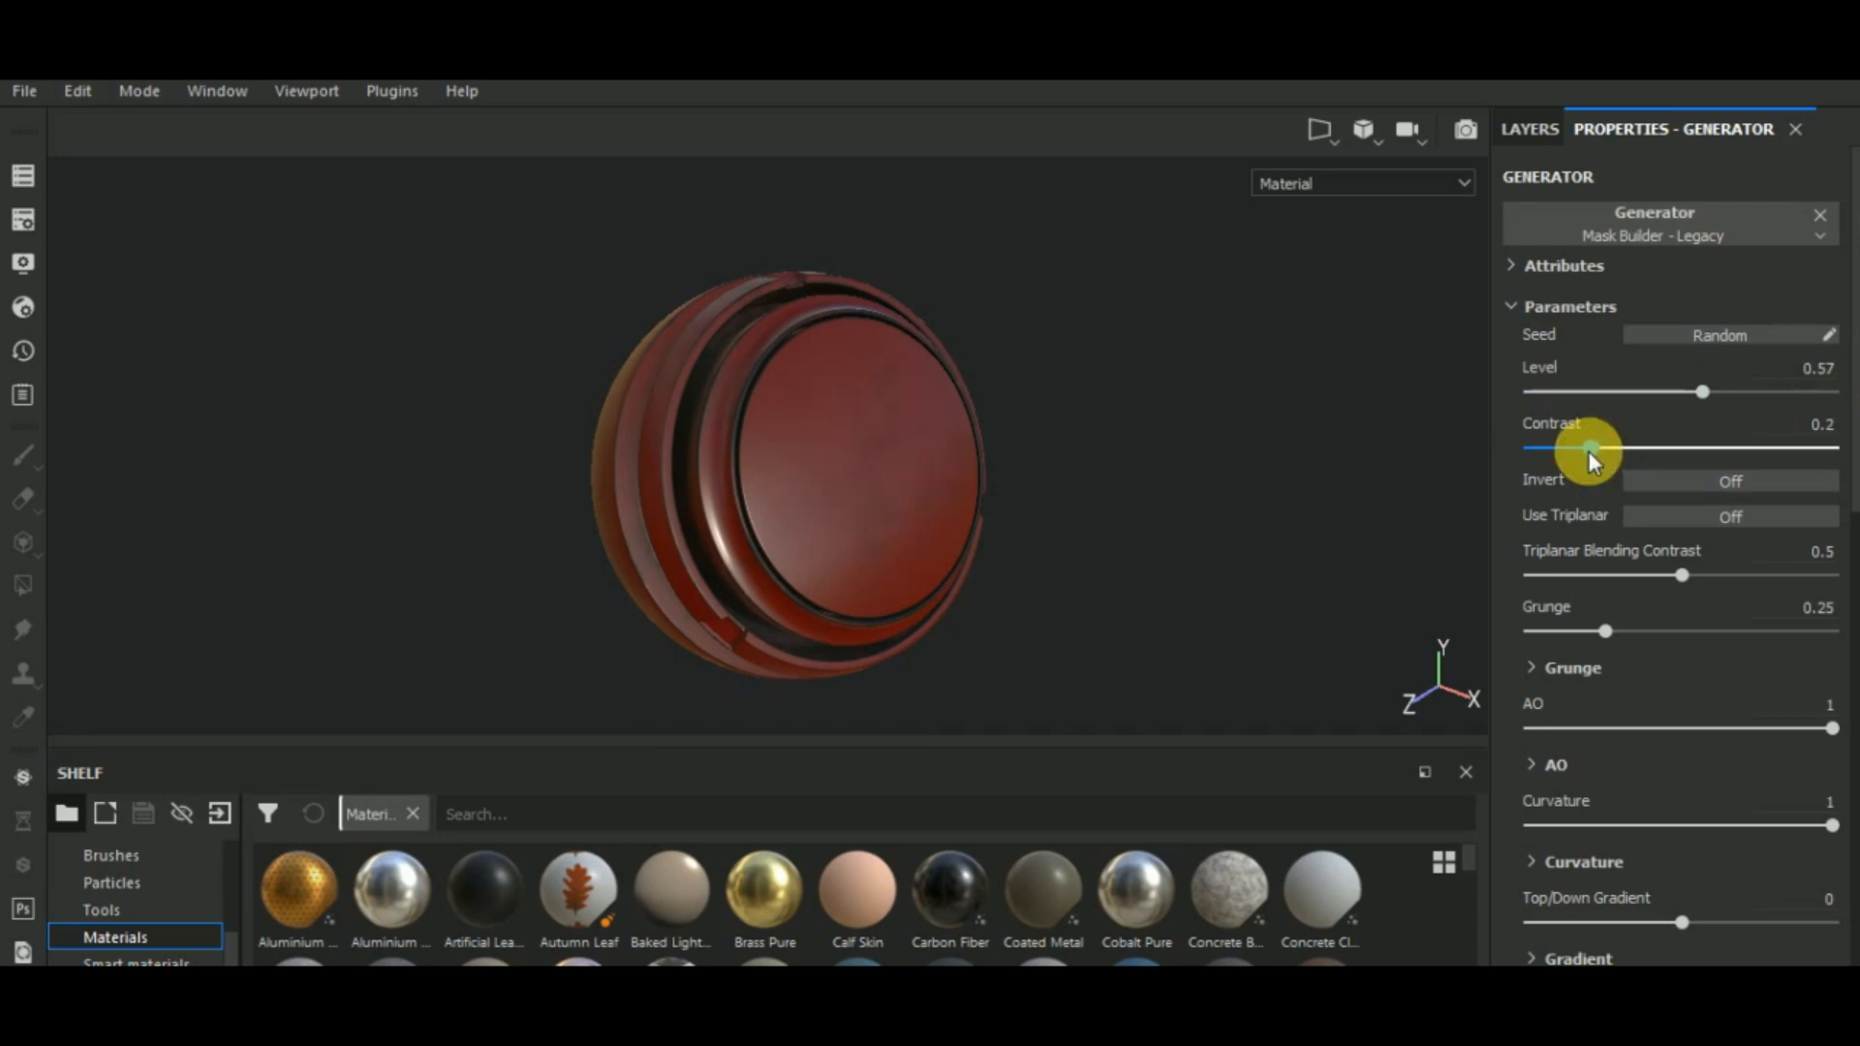
{"action": "left_click_drag", "start_coordinate": [1589, 450], "coordinate": [1572, 456]}
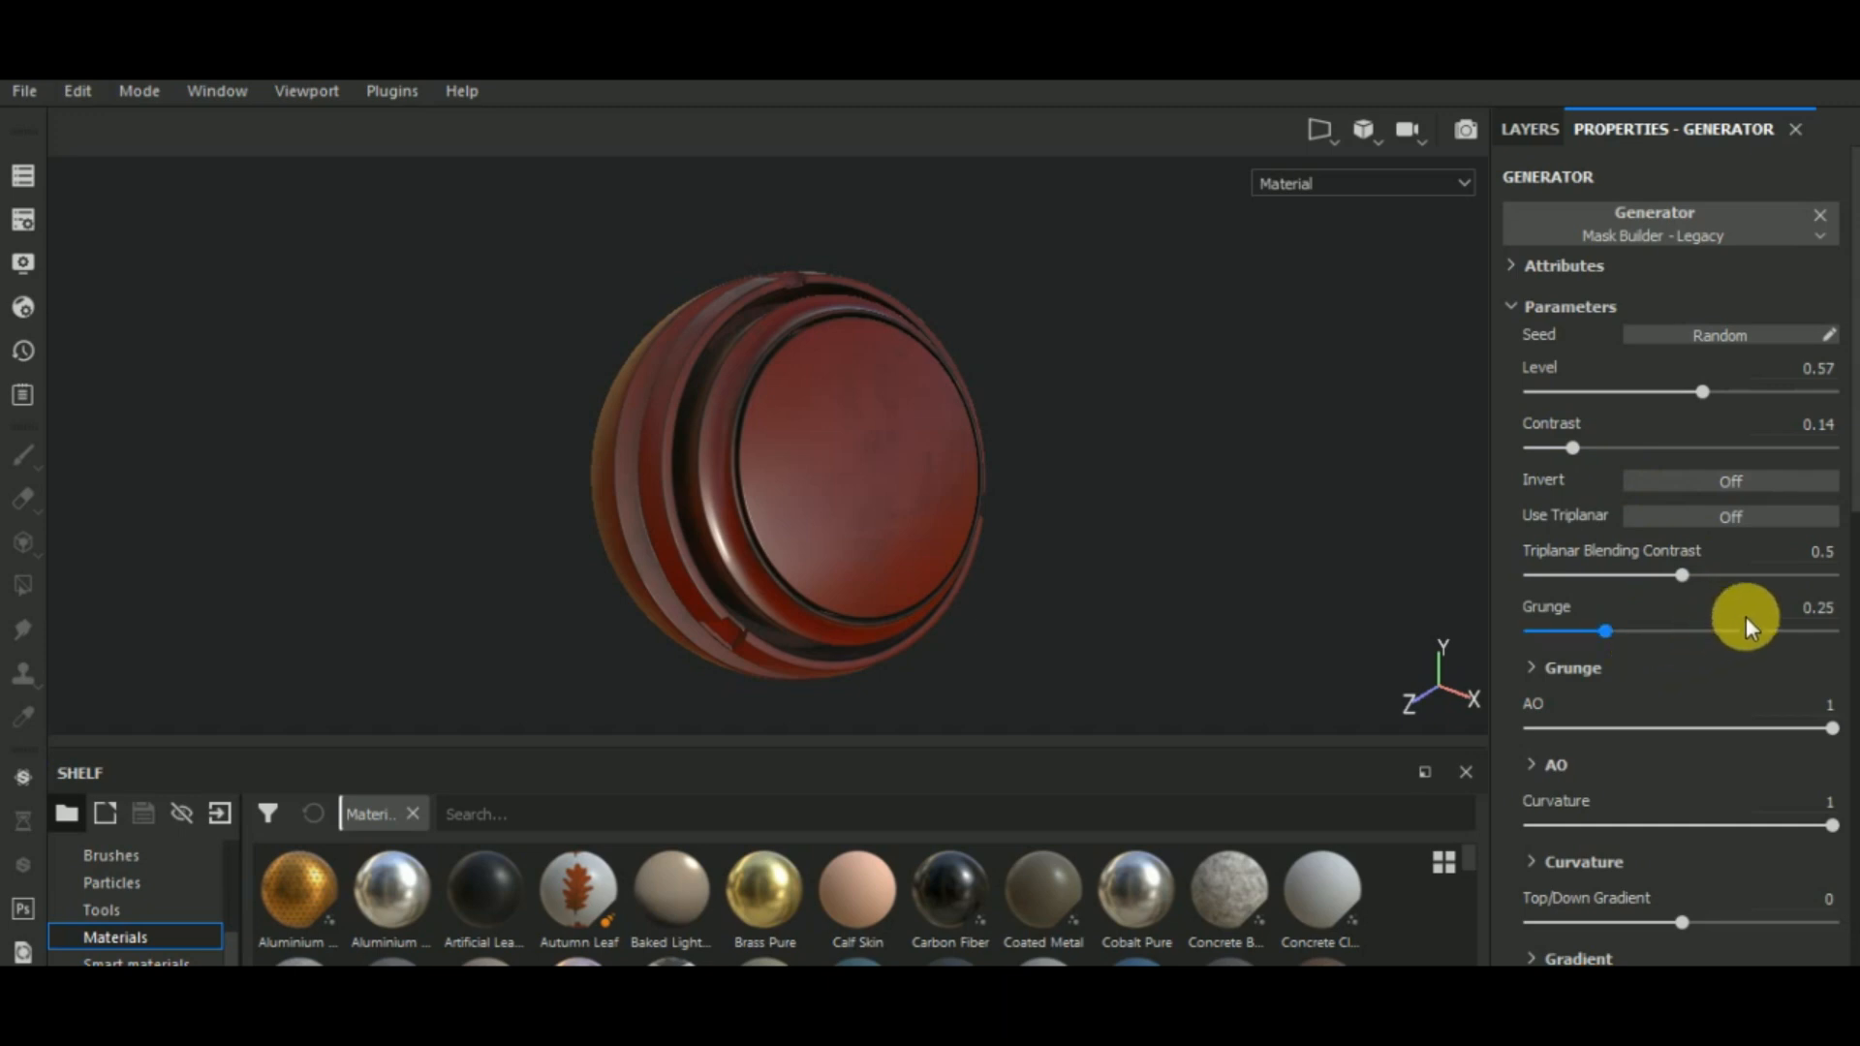
- Set the generator's grunge amount to 0.5 and its grunge scale to 5
{"action": "key", "text": "BackSpace"}
{"action": "key", "text": "BackSpace"}
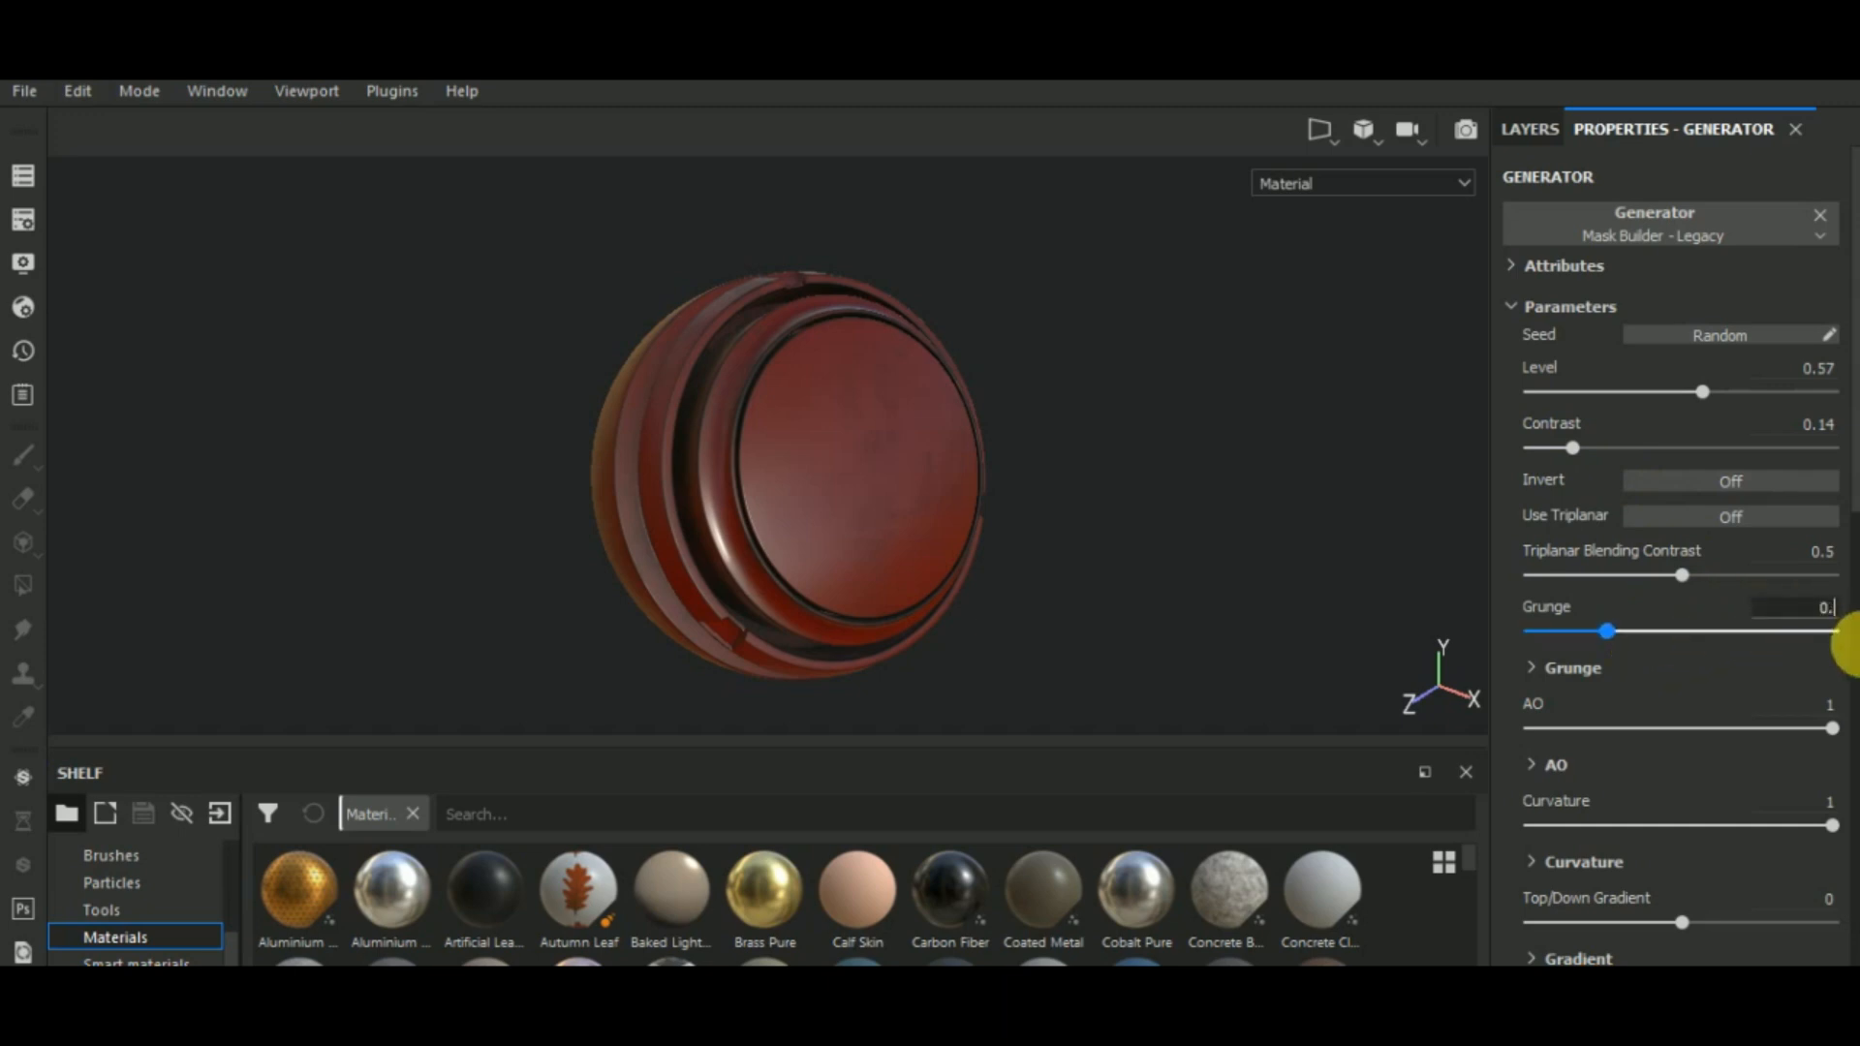
{"action": "type", "text": "5"}
{"action": "key", "text": "Return"}
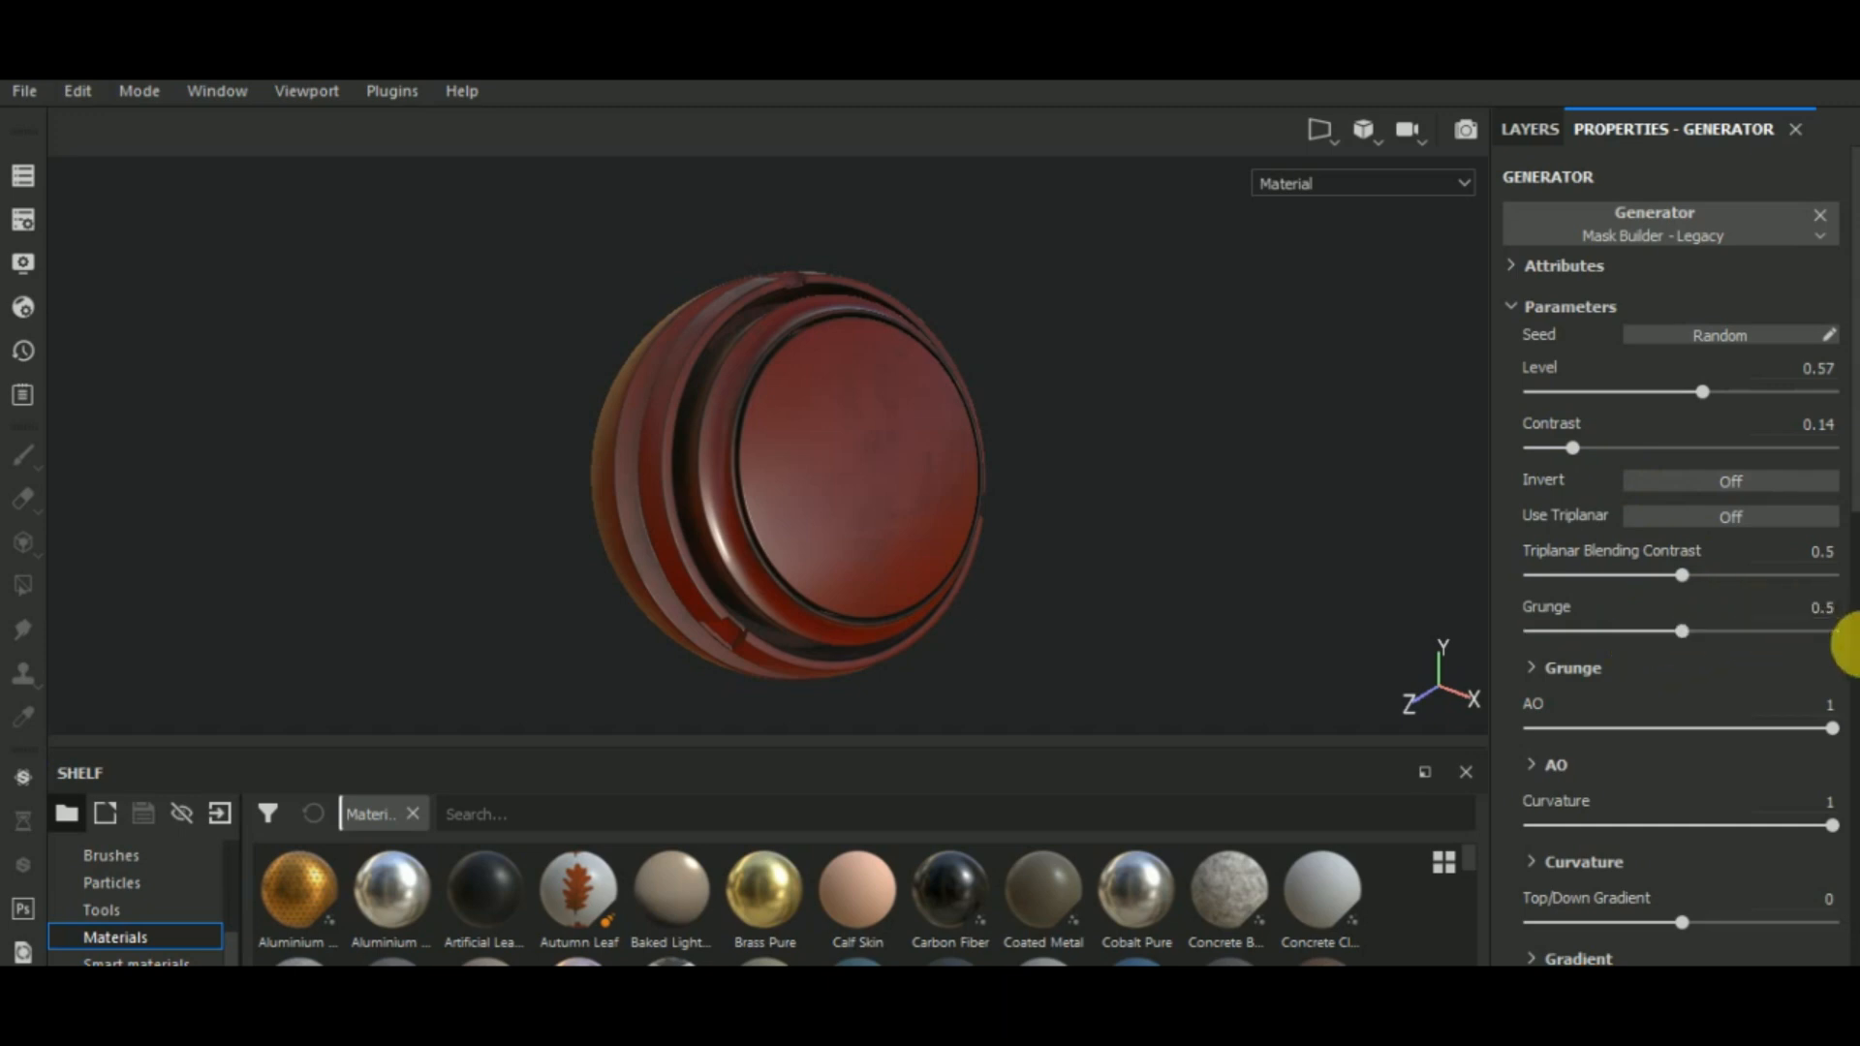
{"action": "left_click", "coordinate": [1527, 668]}
{"action": "left_click", "coordinate": [1827, 697]}
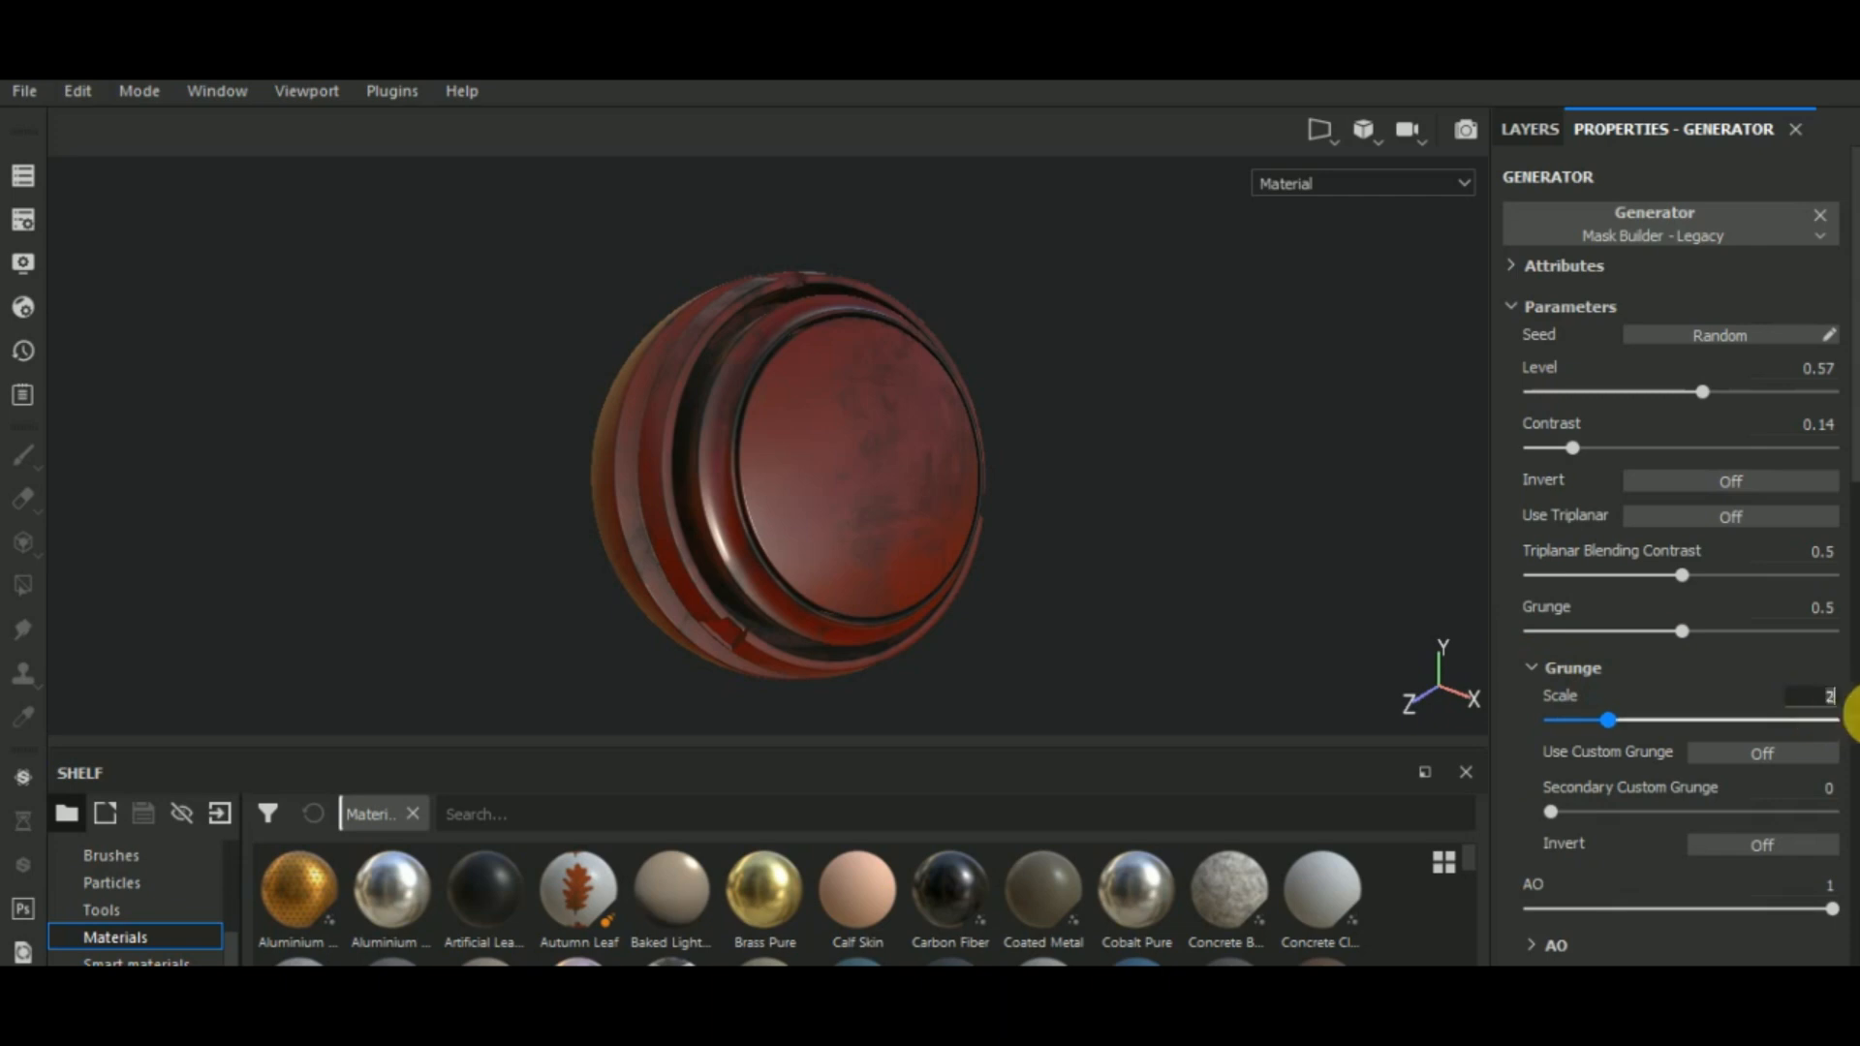
{"action": "type", "text": "5"}
{"action": "key", "text": "Return"}
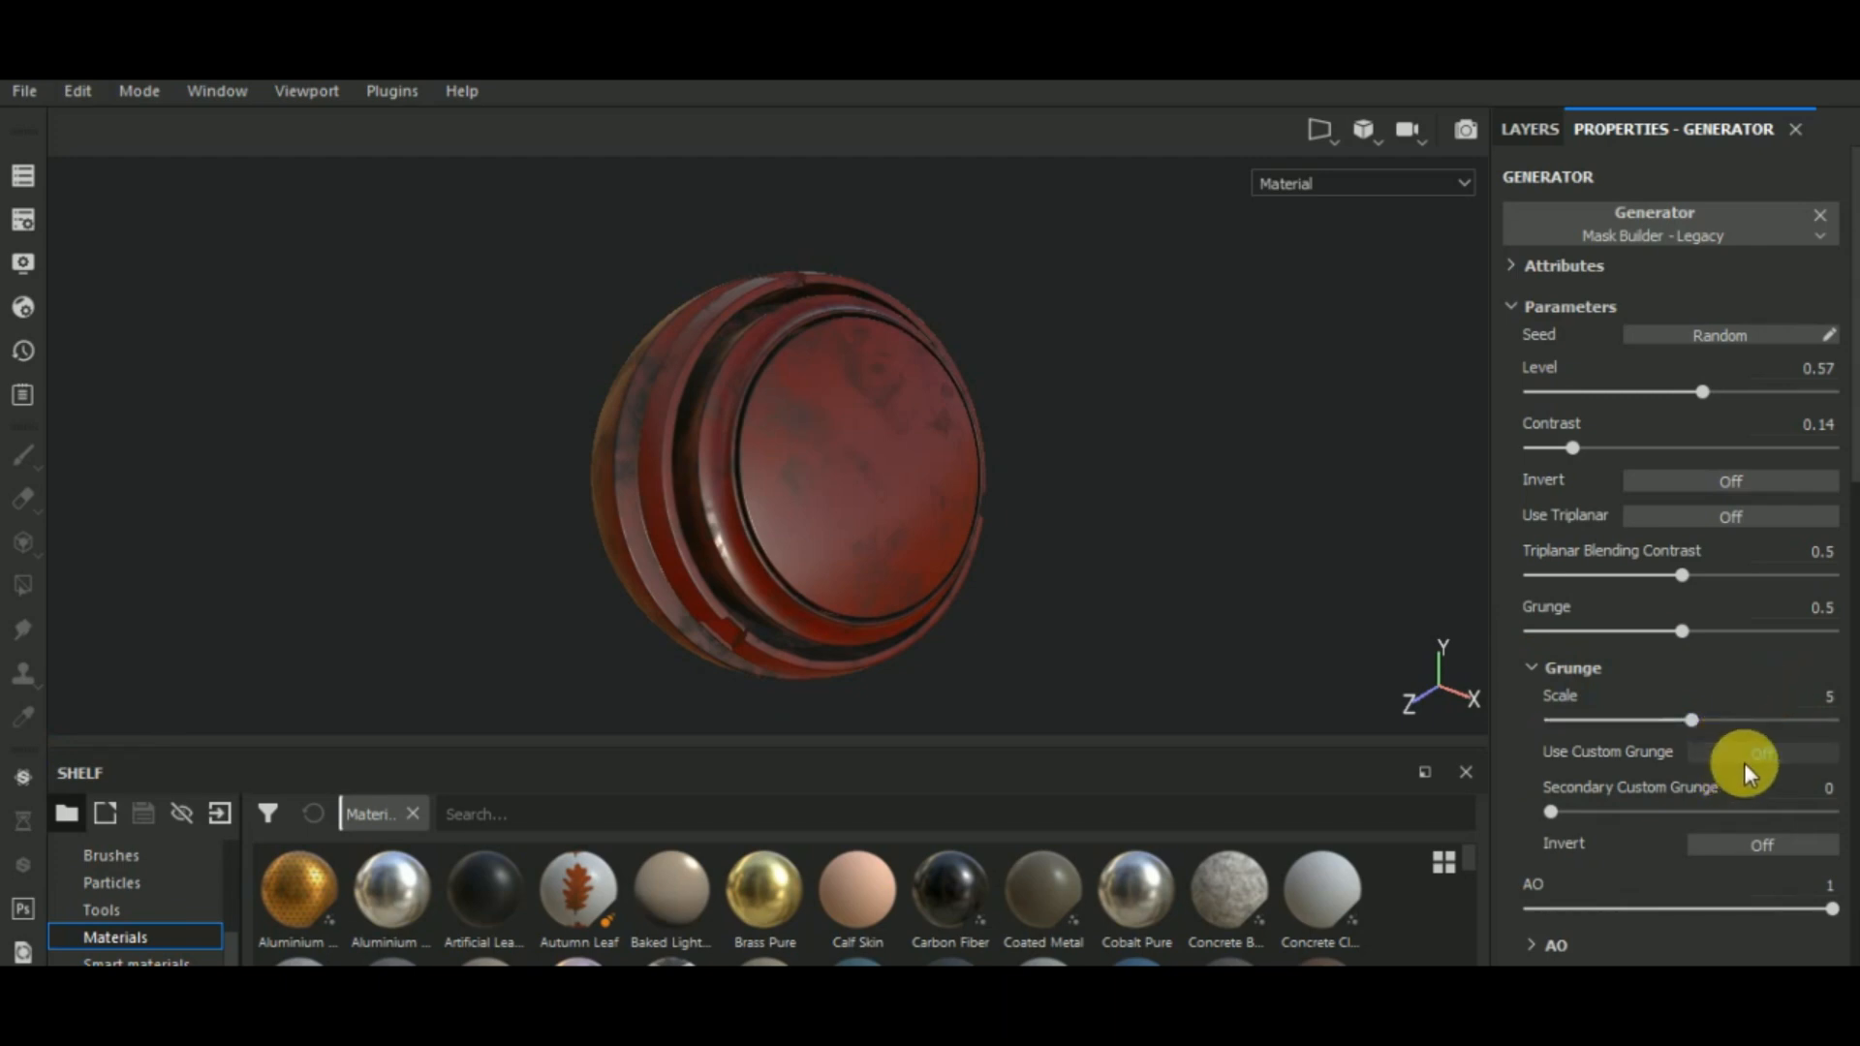
{"action": "scroll", "coordinate": [1734, 764], "scroll_direction": "down", "scroll_amount": 2}
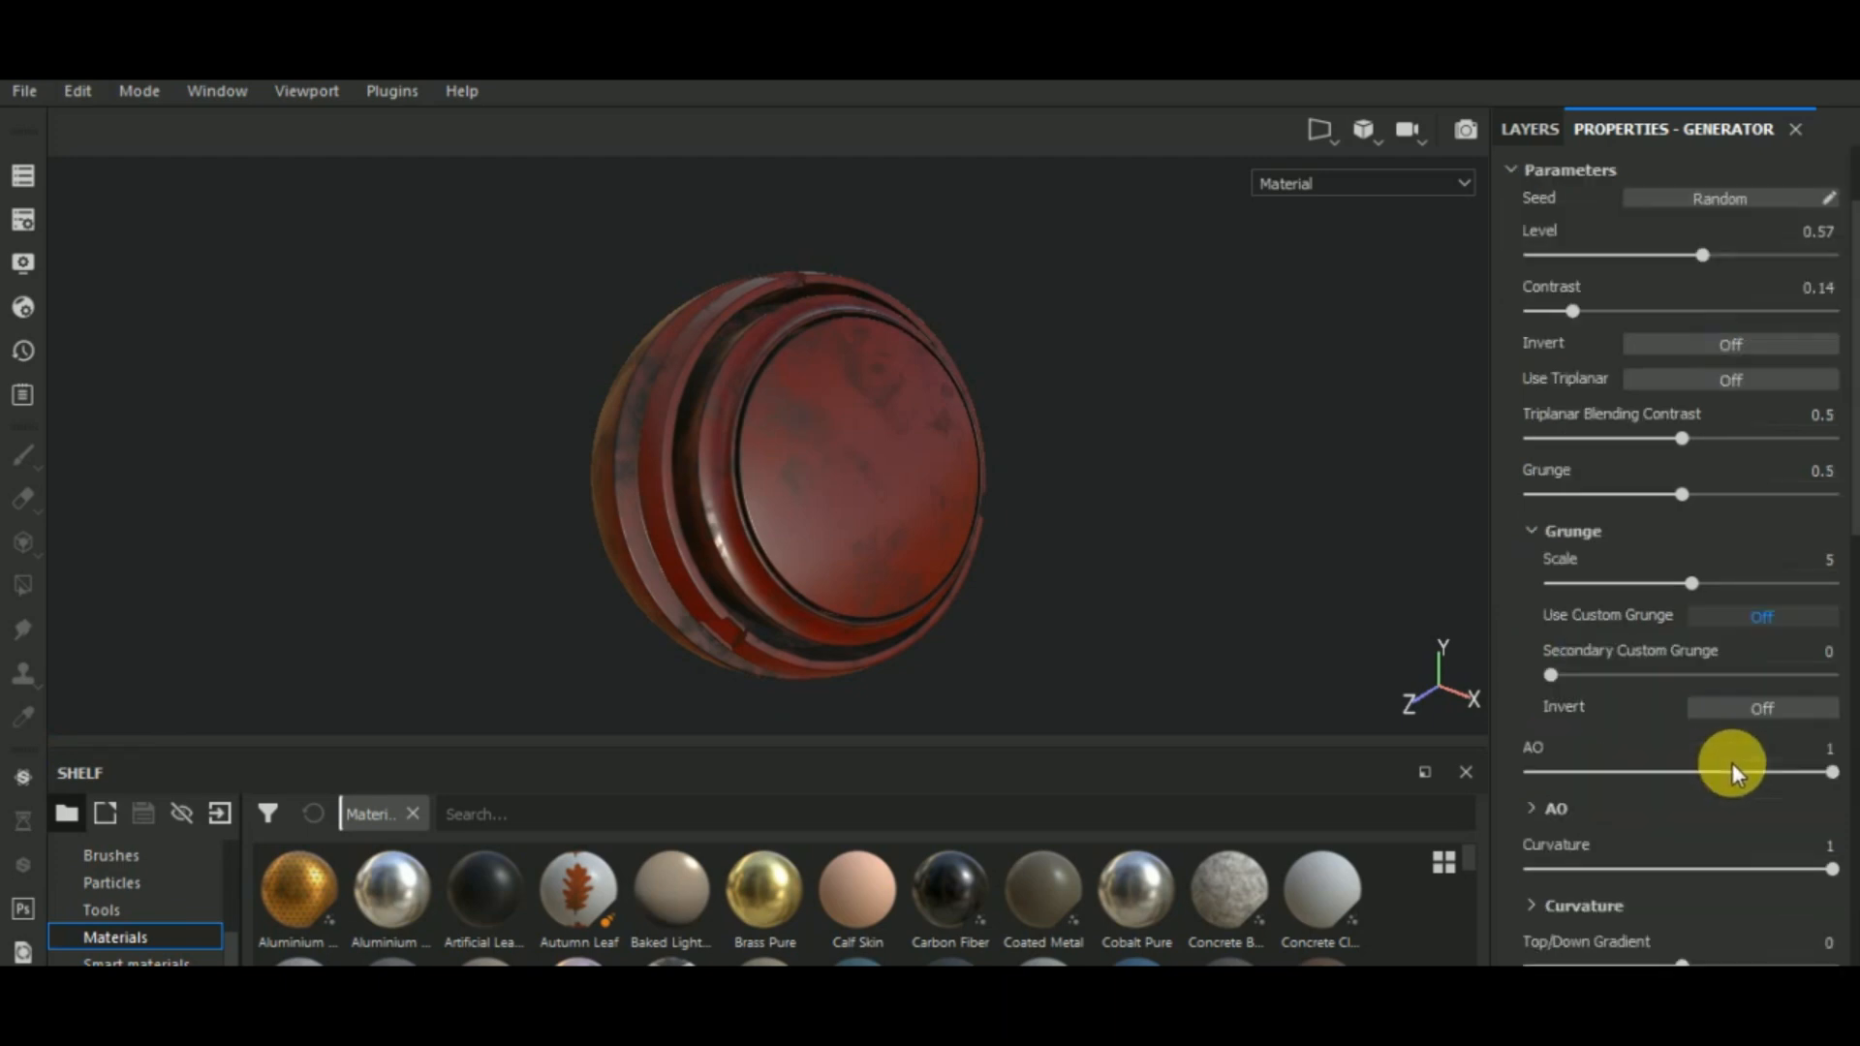
{"action": "left_click", "coordinate": [1531, 532]}
- Set the generator's AO amount to 0.38 and its AO noisiness to 0.5
{"action": "left_click", "coordinate": [1531, 628]}
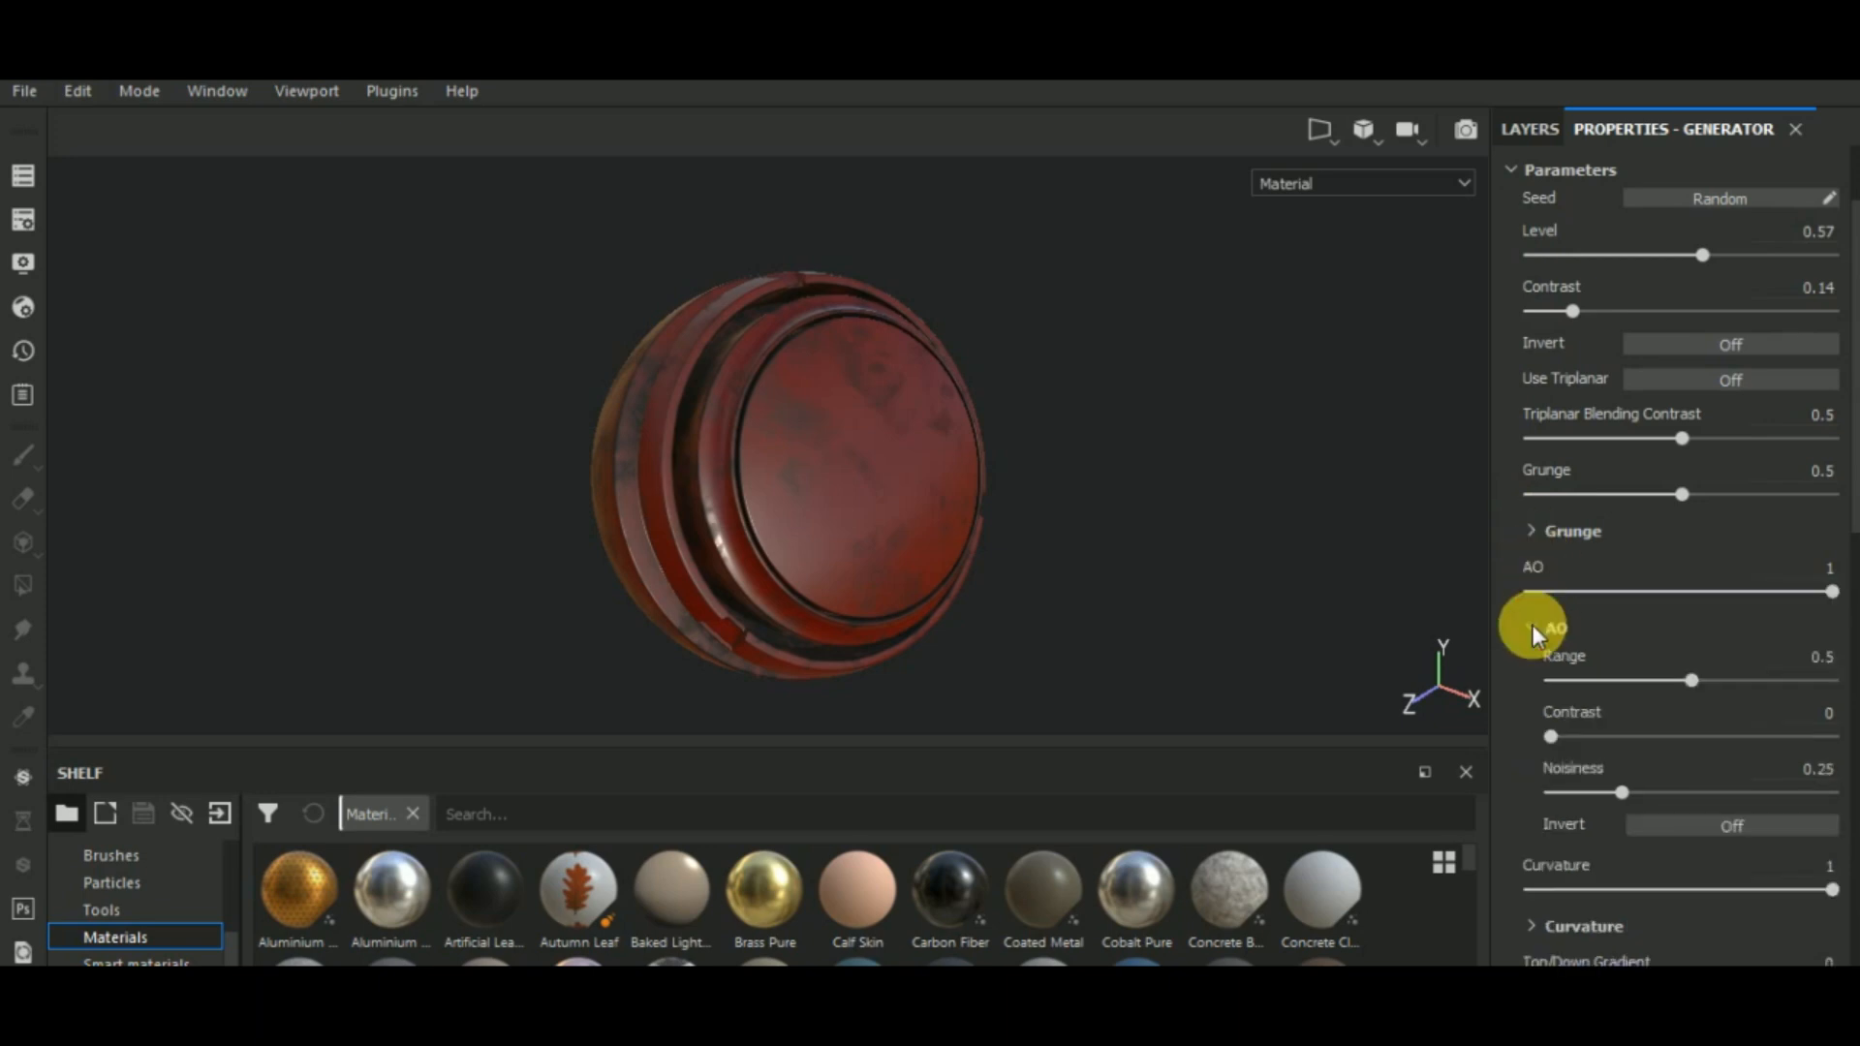
{"action": "left_click", "coordinate": [1642, 590]}
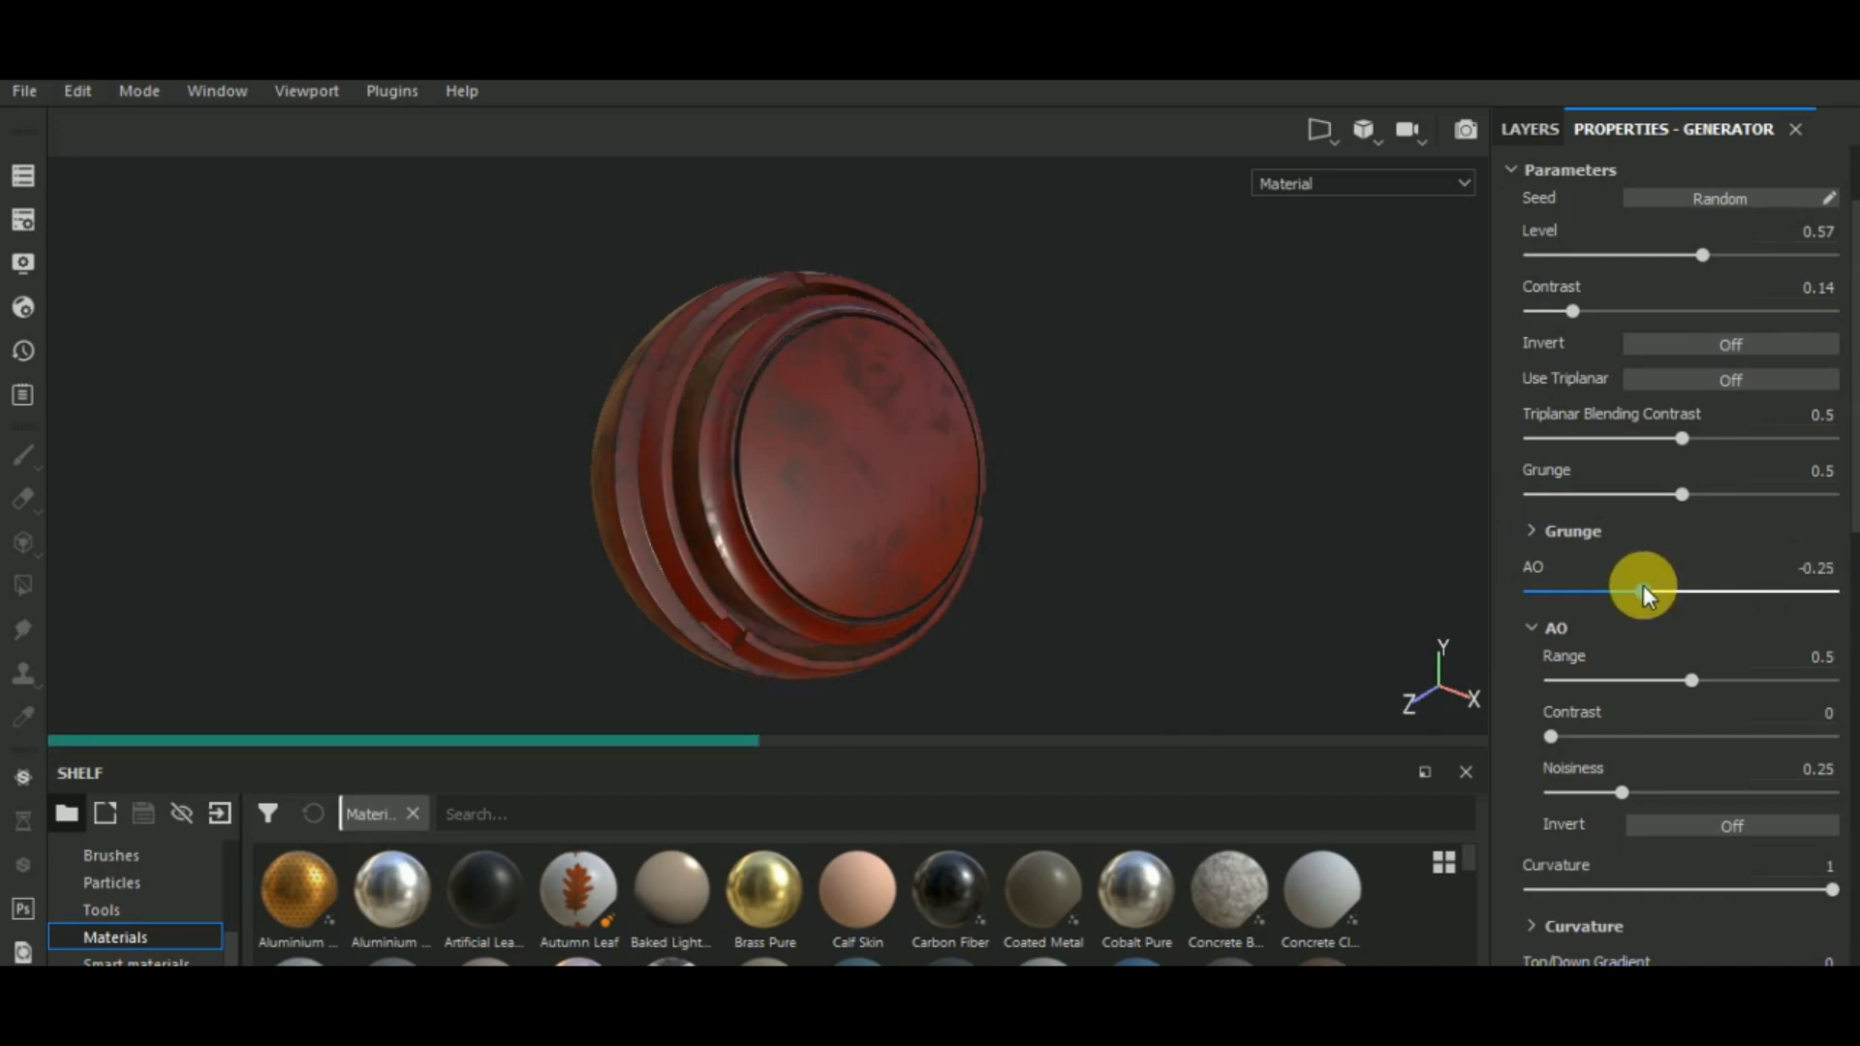
{"action": "left_click_drag", "start_coordinate": [1647, 589], "coordinate": [1736, 588]}
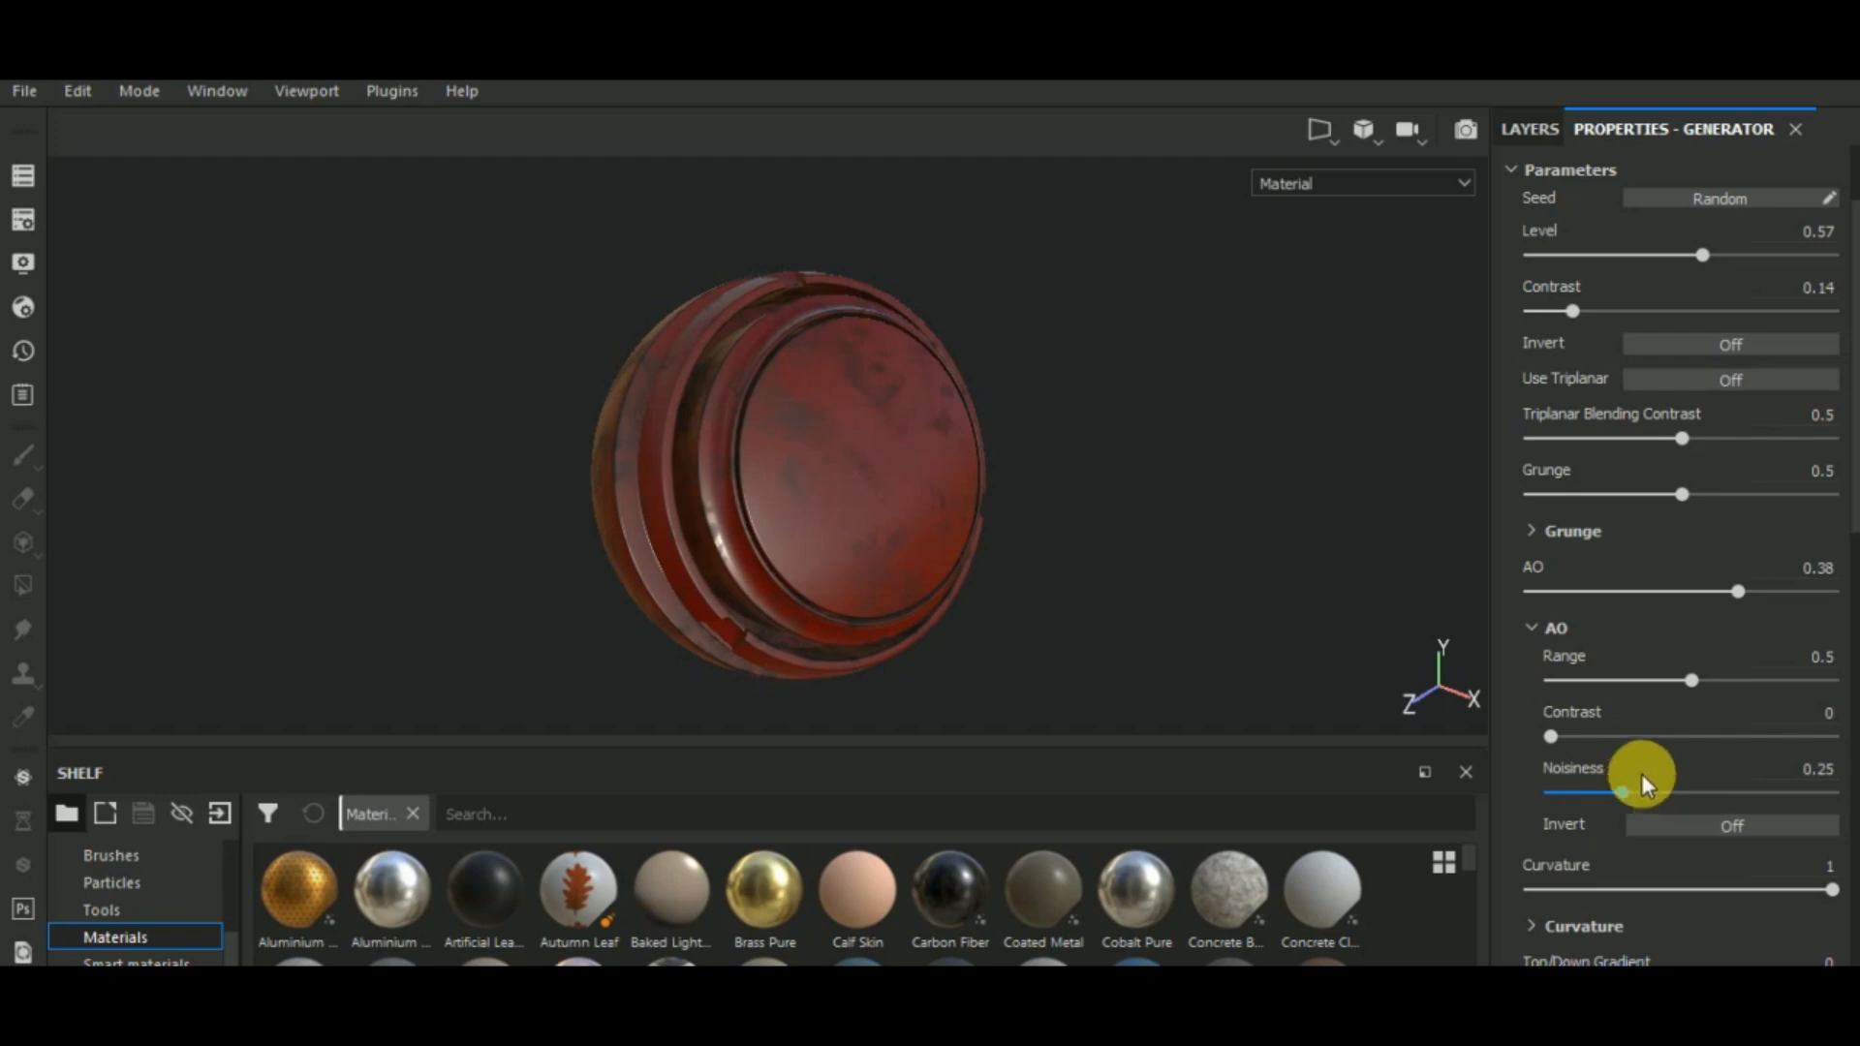
{"action": "left_click", "coordinate": [1682, 793]}
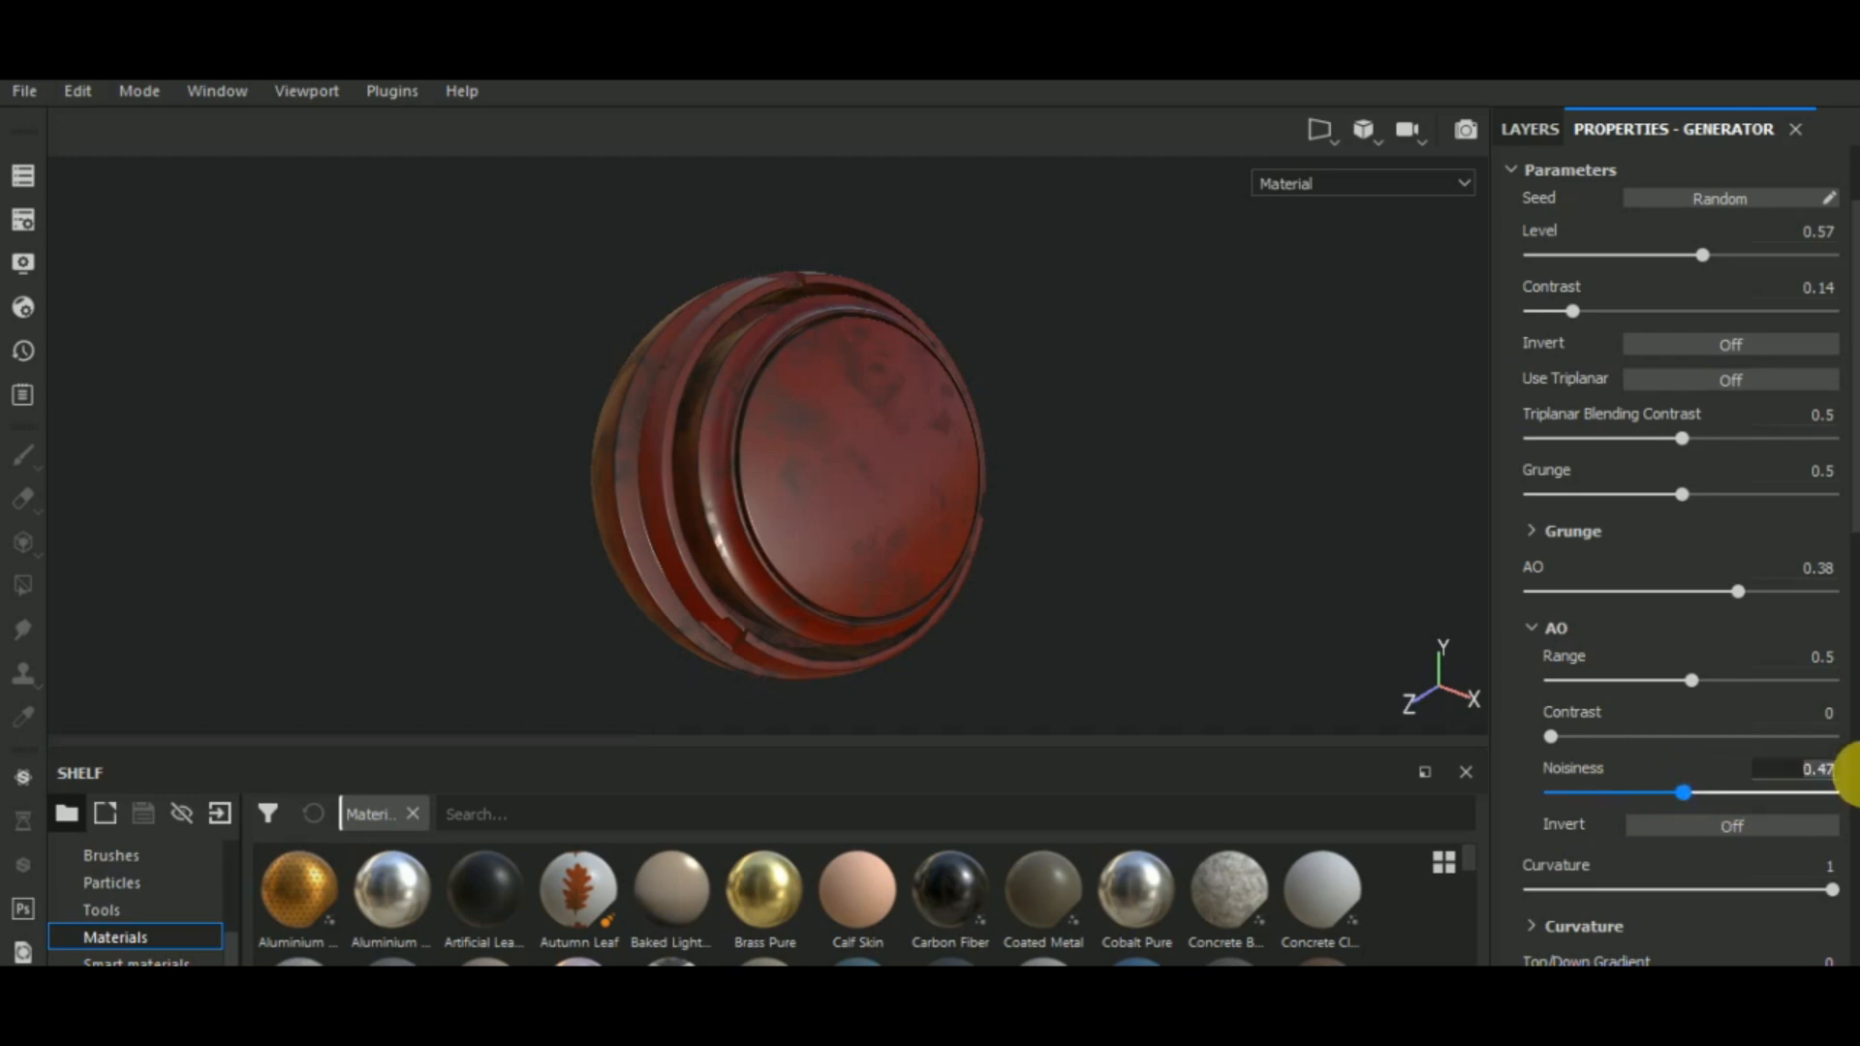
{"action": "type", "text": "0.5"}
{"action": "key", "text": "Return"}
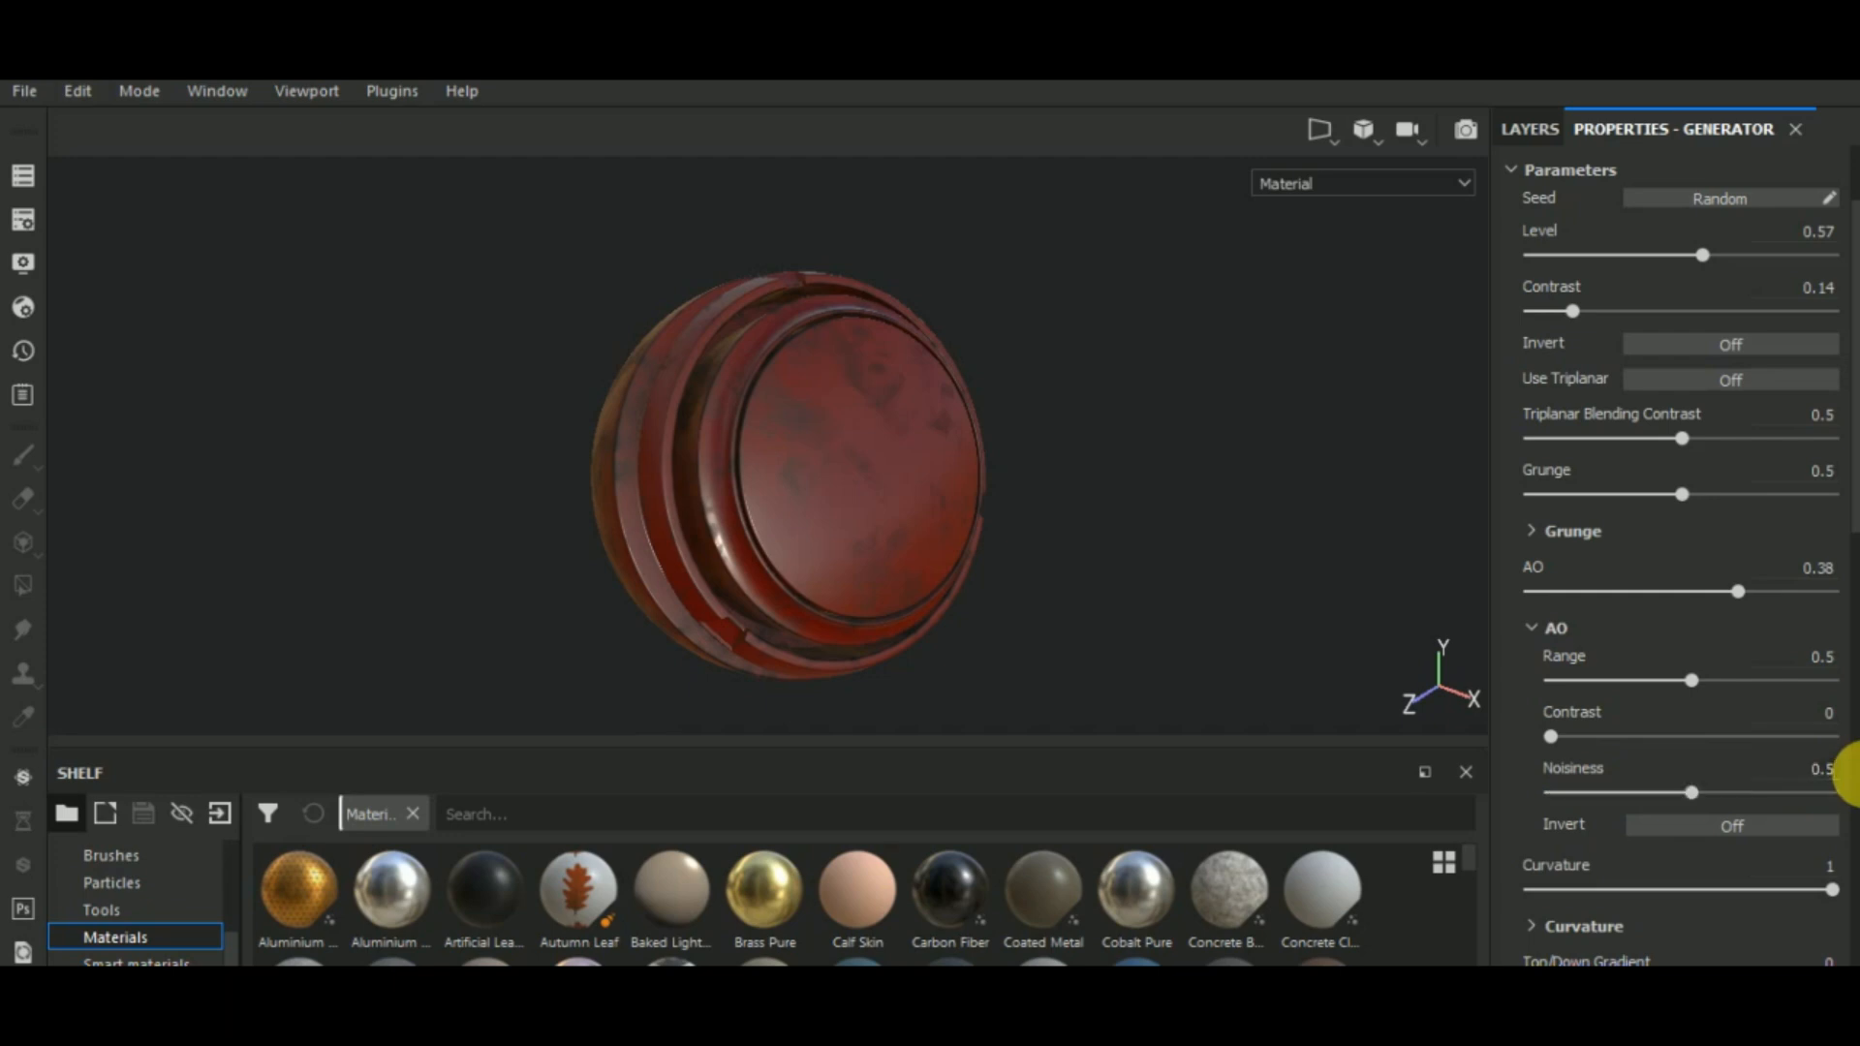
{"action": "left_click", "coordinate": [1532, 624]}
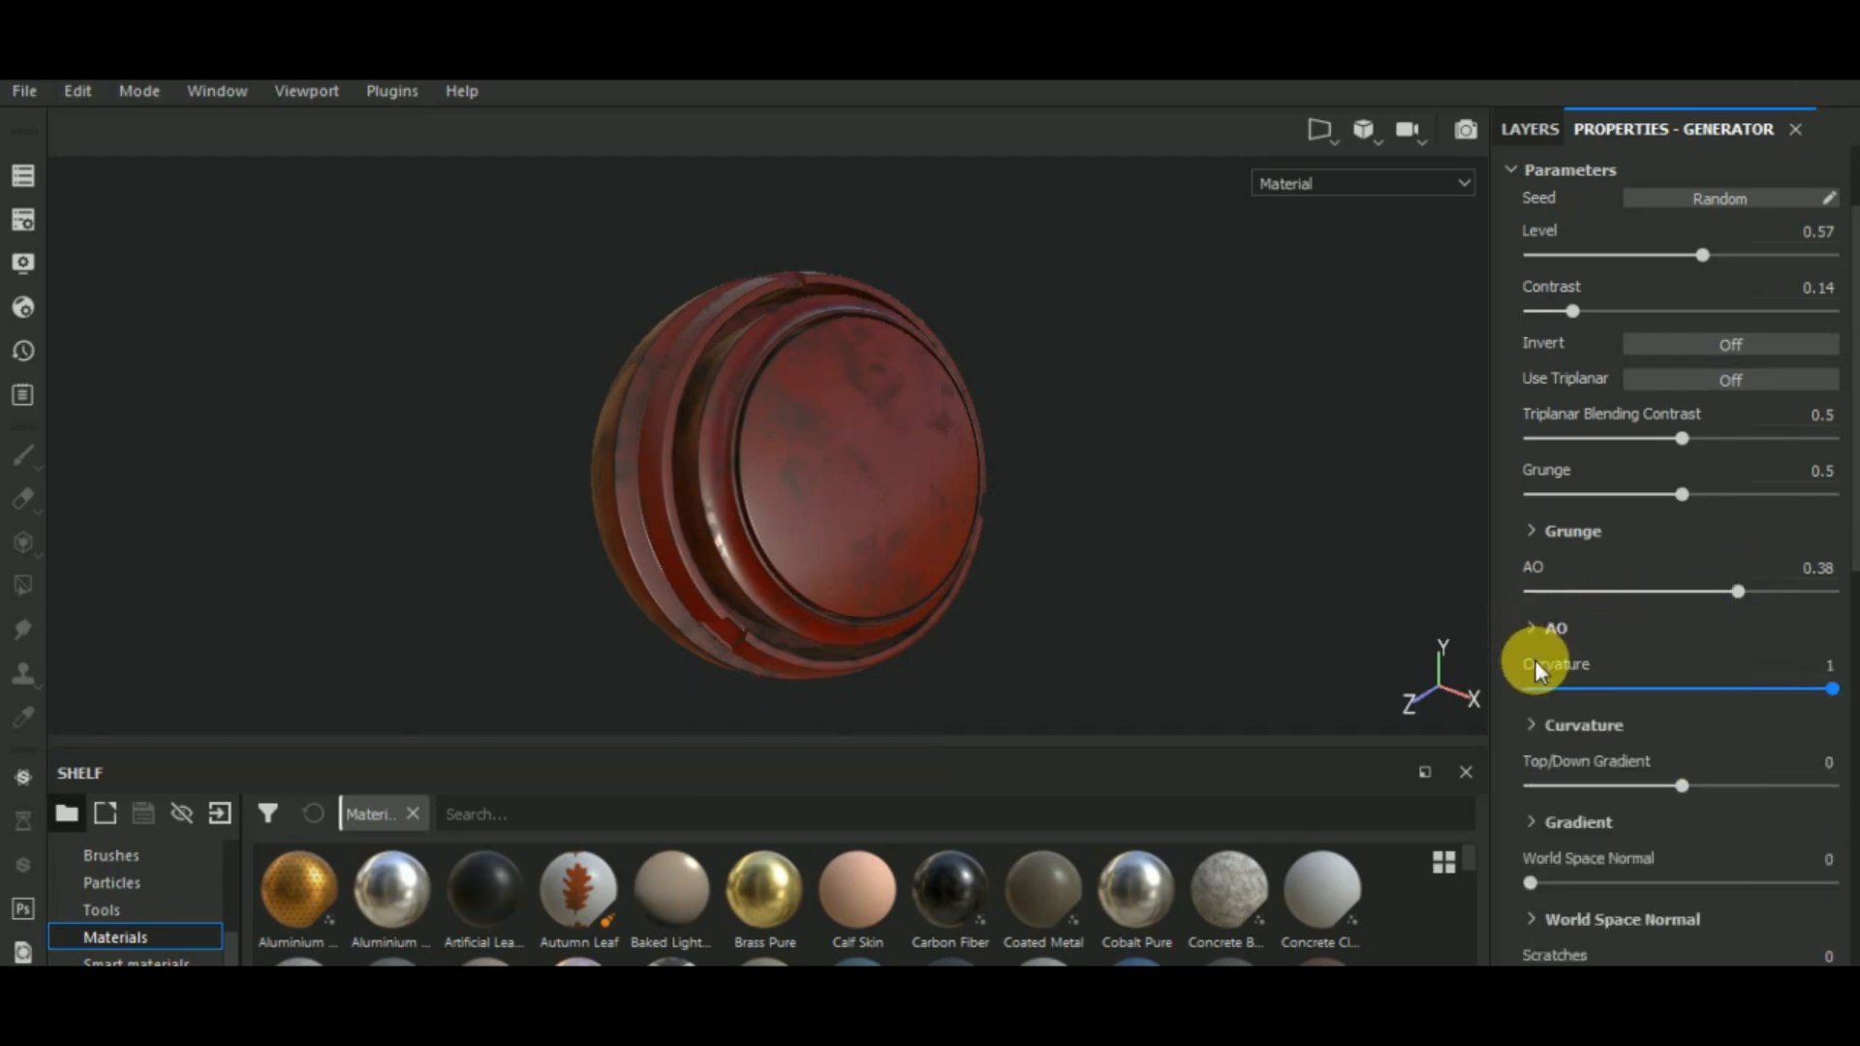
- Set the convex range in the generator's curvature settings to 0.38
{"action": "left_click", "coordinate": [1531, 727]}
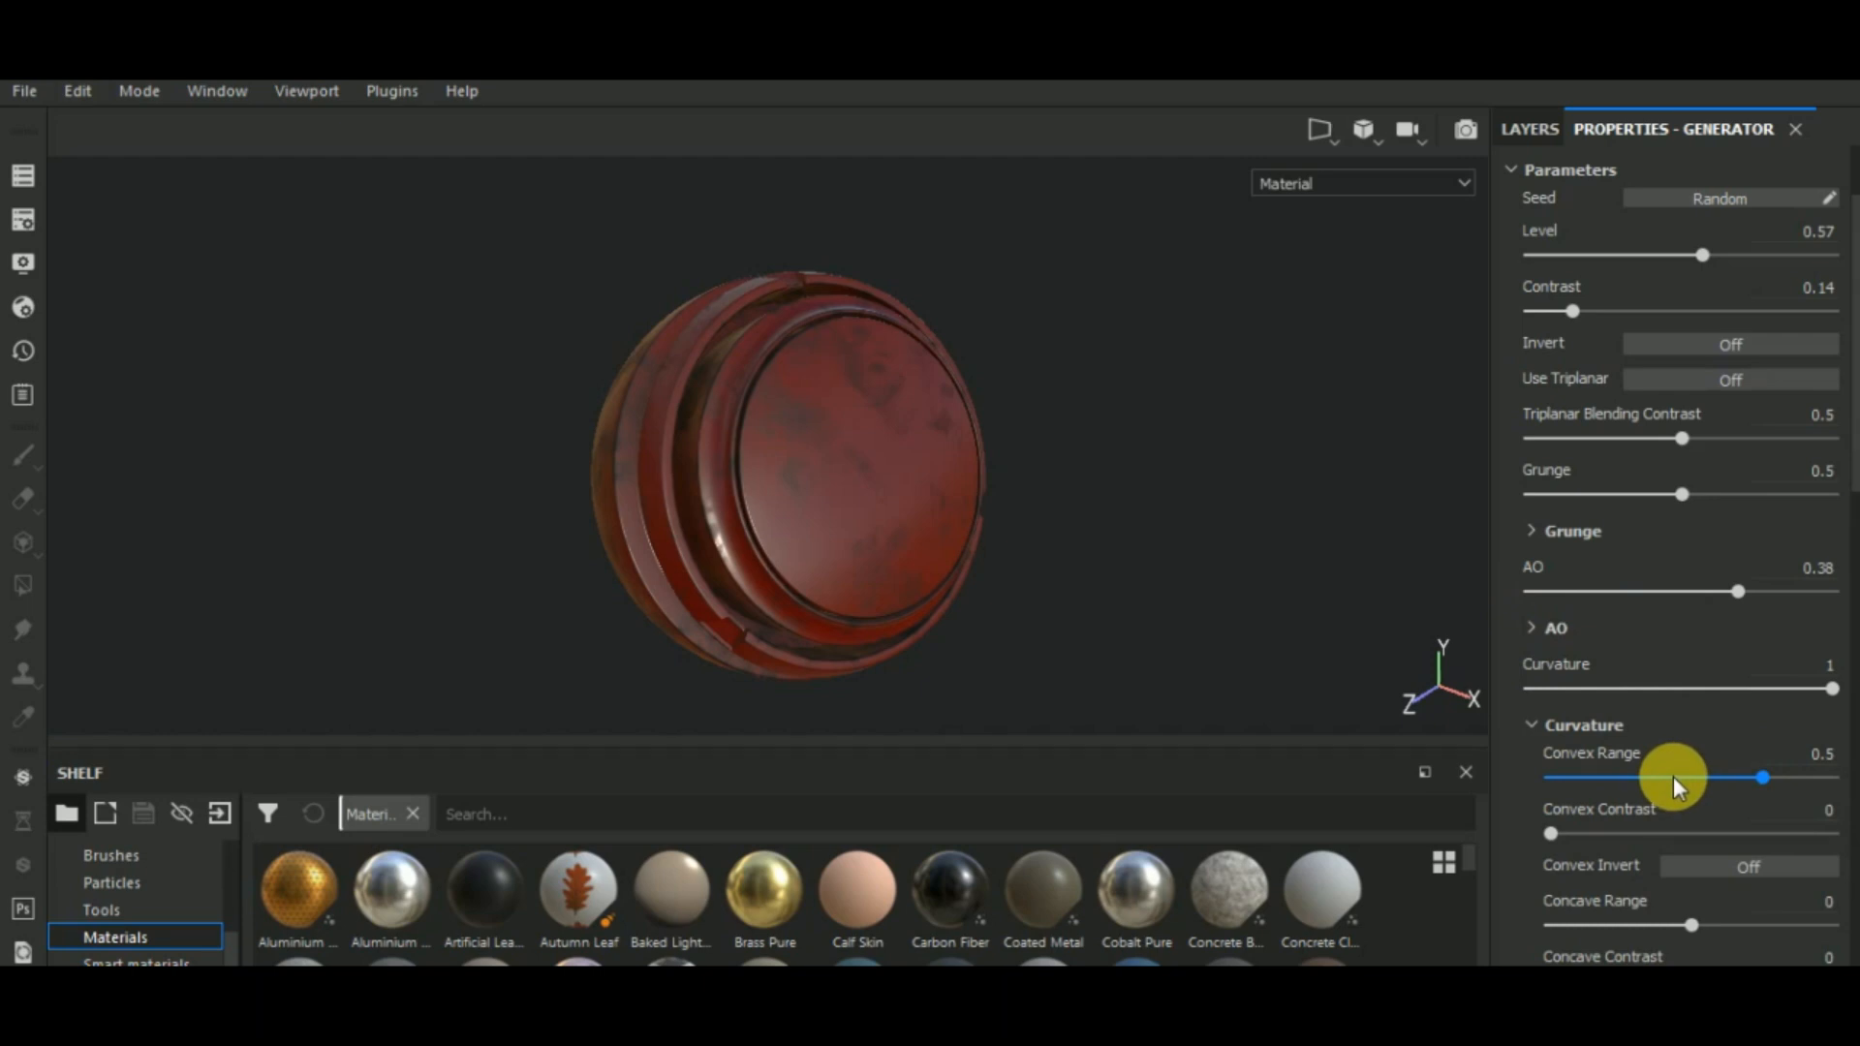
{"action": "left_click_drag", "start_coordinate": [1671, 776], "coordinate": [1744, 788]}
{"action": "scroll", "coordinate": [1767, 826], "scroll_direction": "down", "scroll_amount": 2}
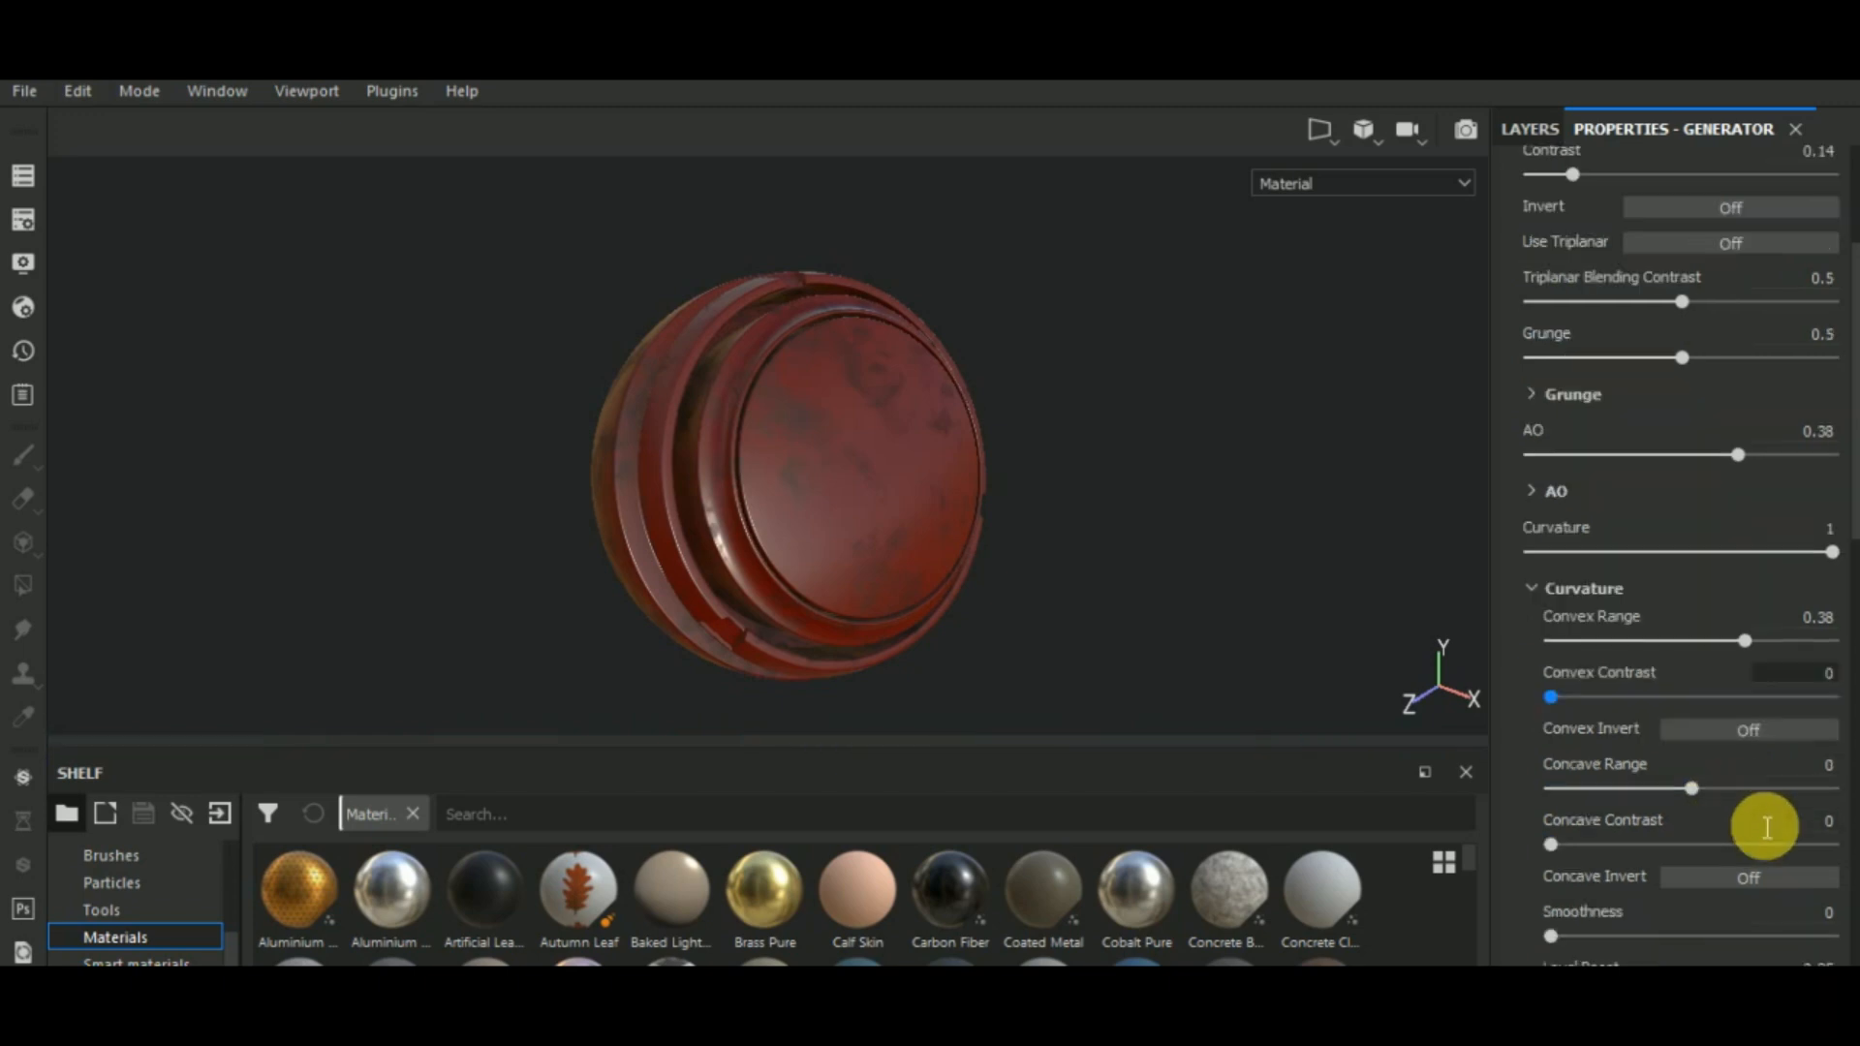
{"action": "scroll", "coordinate": [1766, 826], "scroll_direction": "down", "scroll_amount": 2}
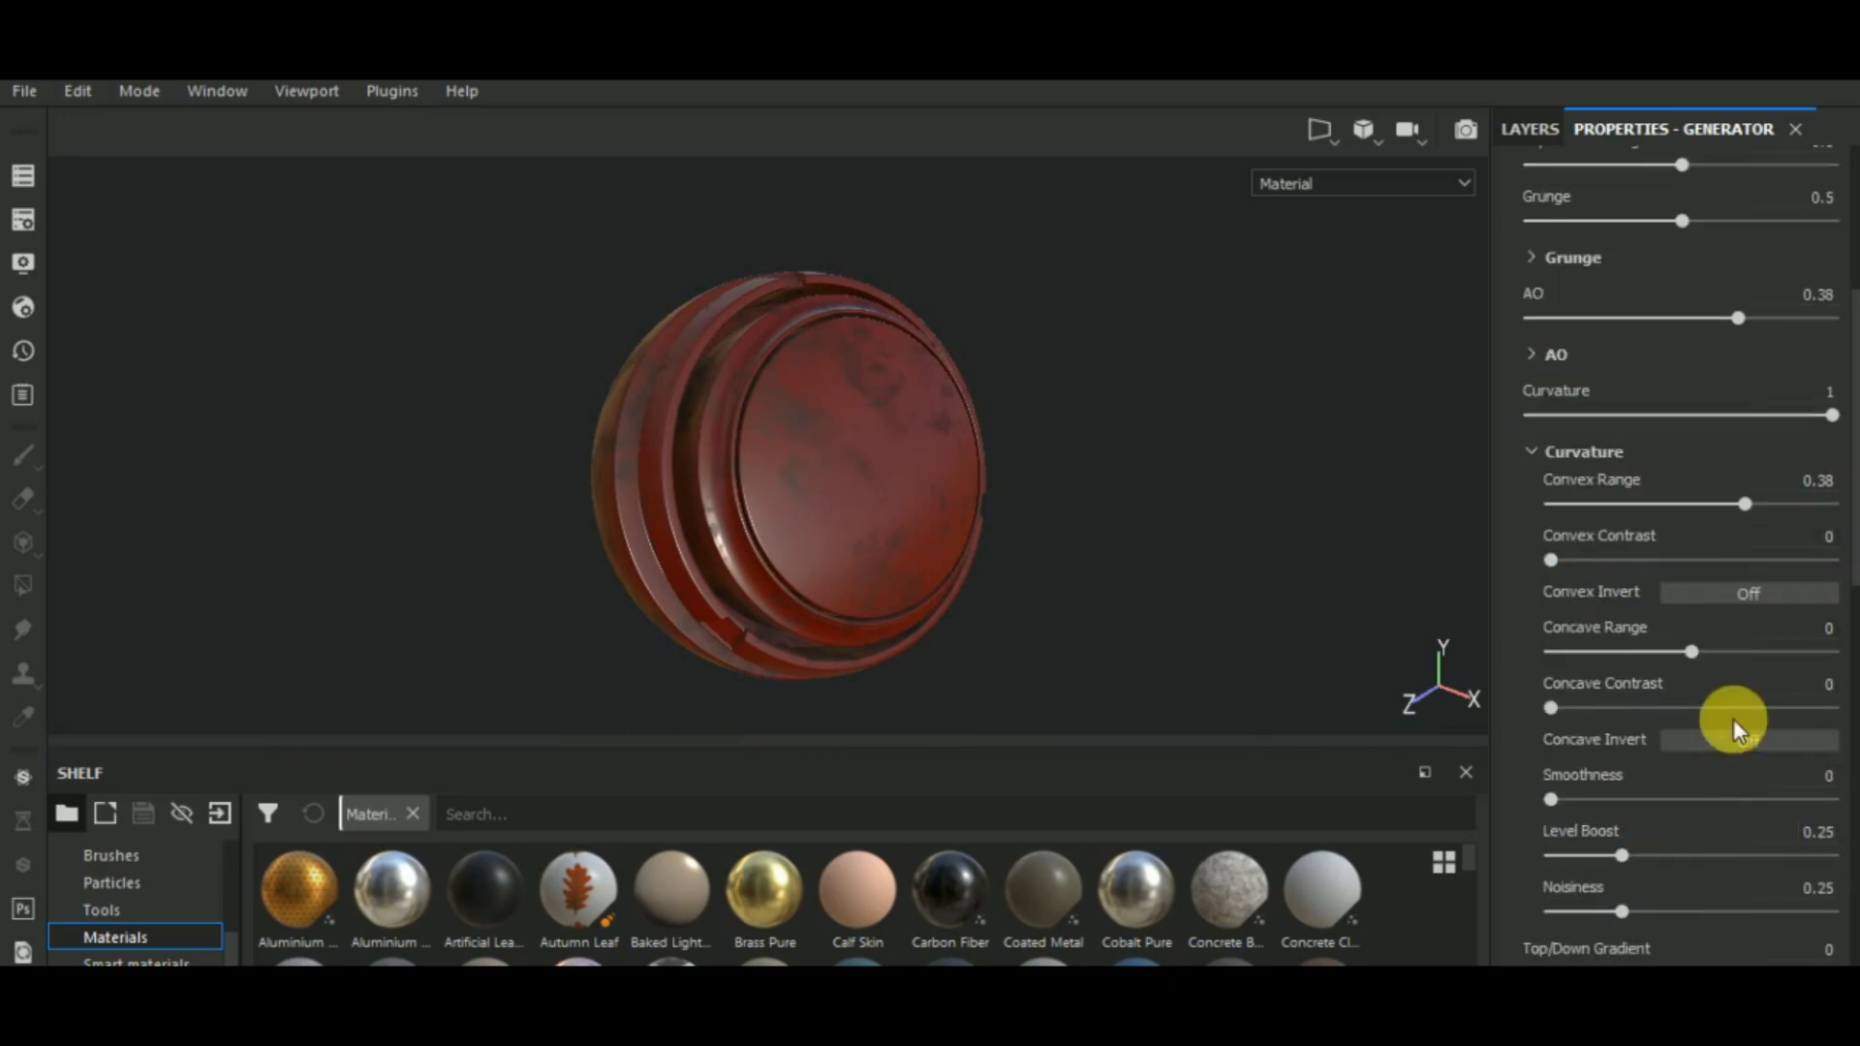
- Set the generator's curvature concave range to 0.66 and curvature smoothness to 0.78
{"action": "mouse_move", "coordinate": [1749, 644]}
{"action": "left_mouse_down"}
{"action": "mouse_move", "coordinate": [1736, 653]}
{"action": "mouse_move", "coordinate": [1780, 653]}
{"action": "left_mouse_up"}
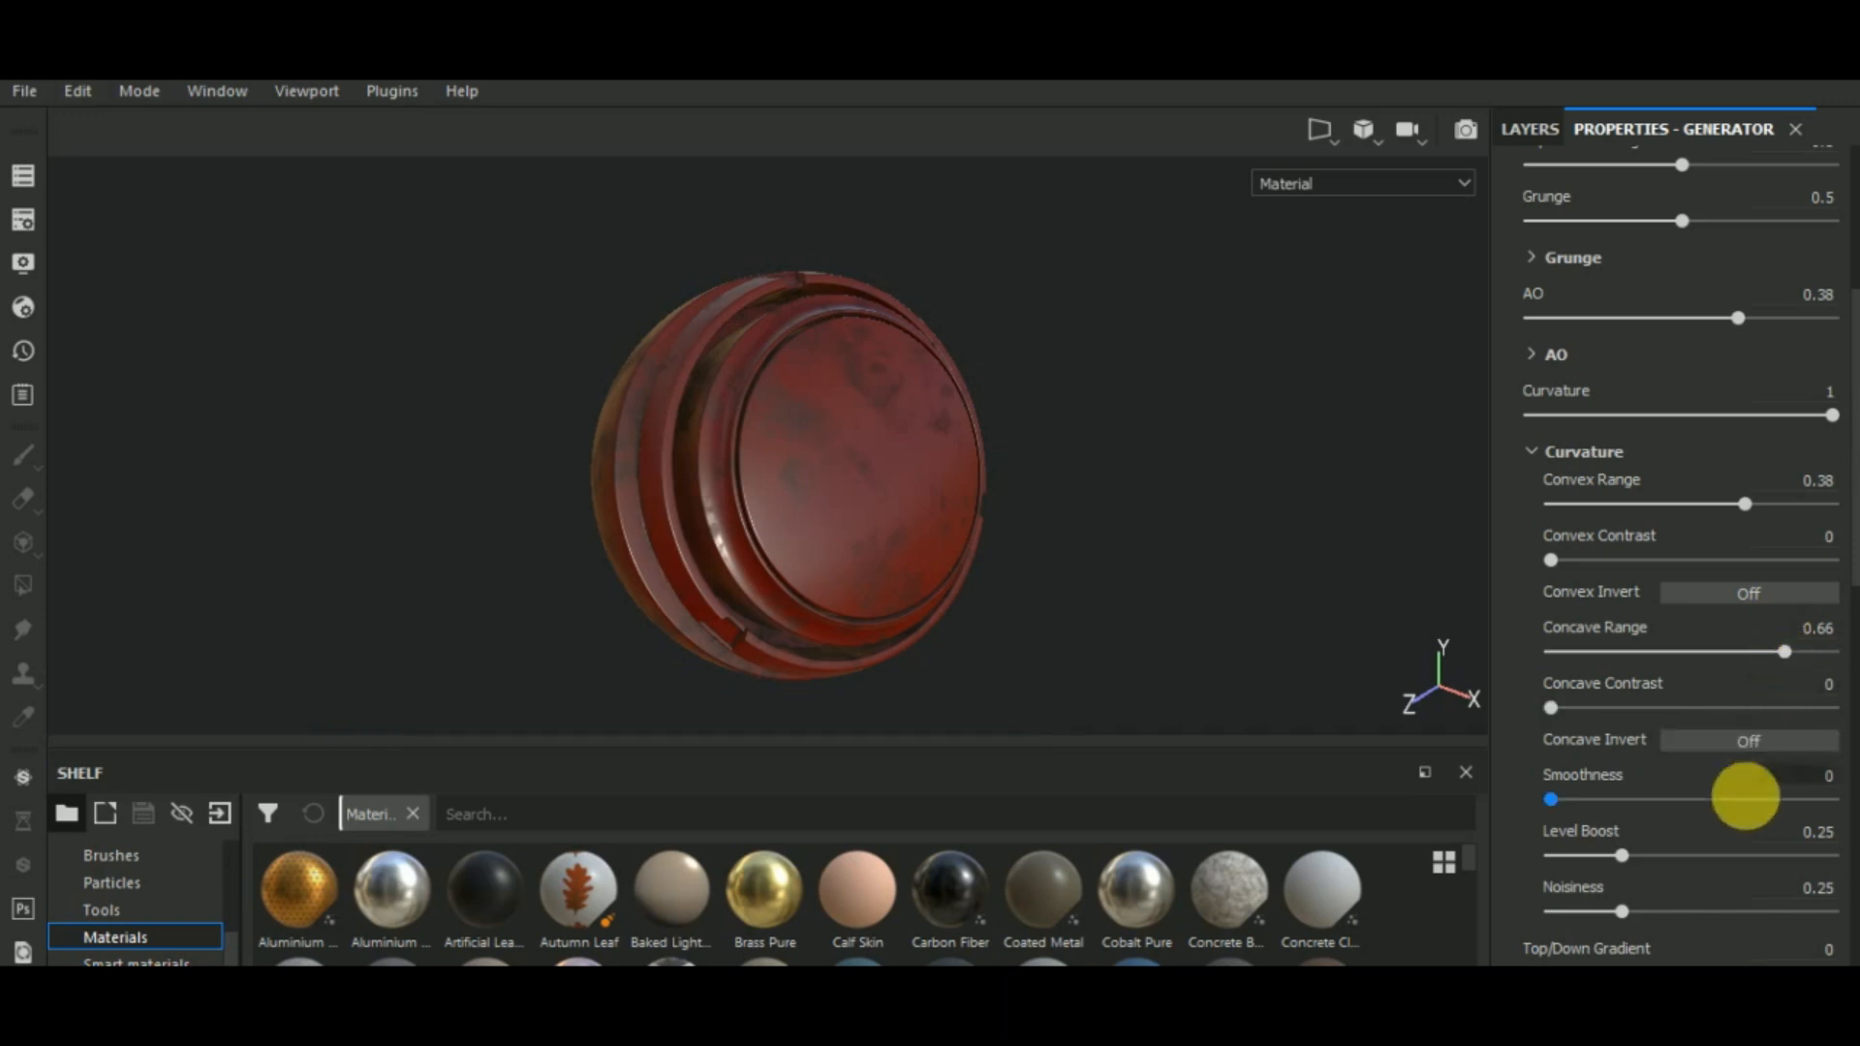
{"action": "left_click", "coordinate": [1577, 800]}
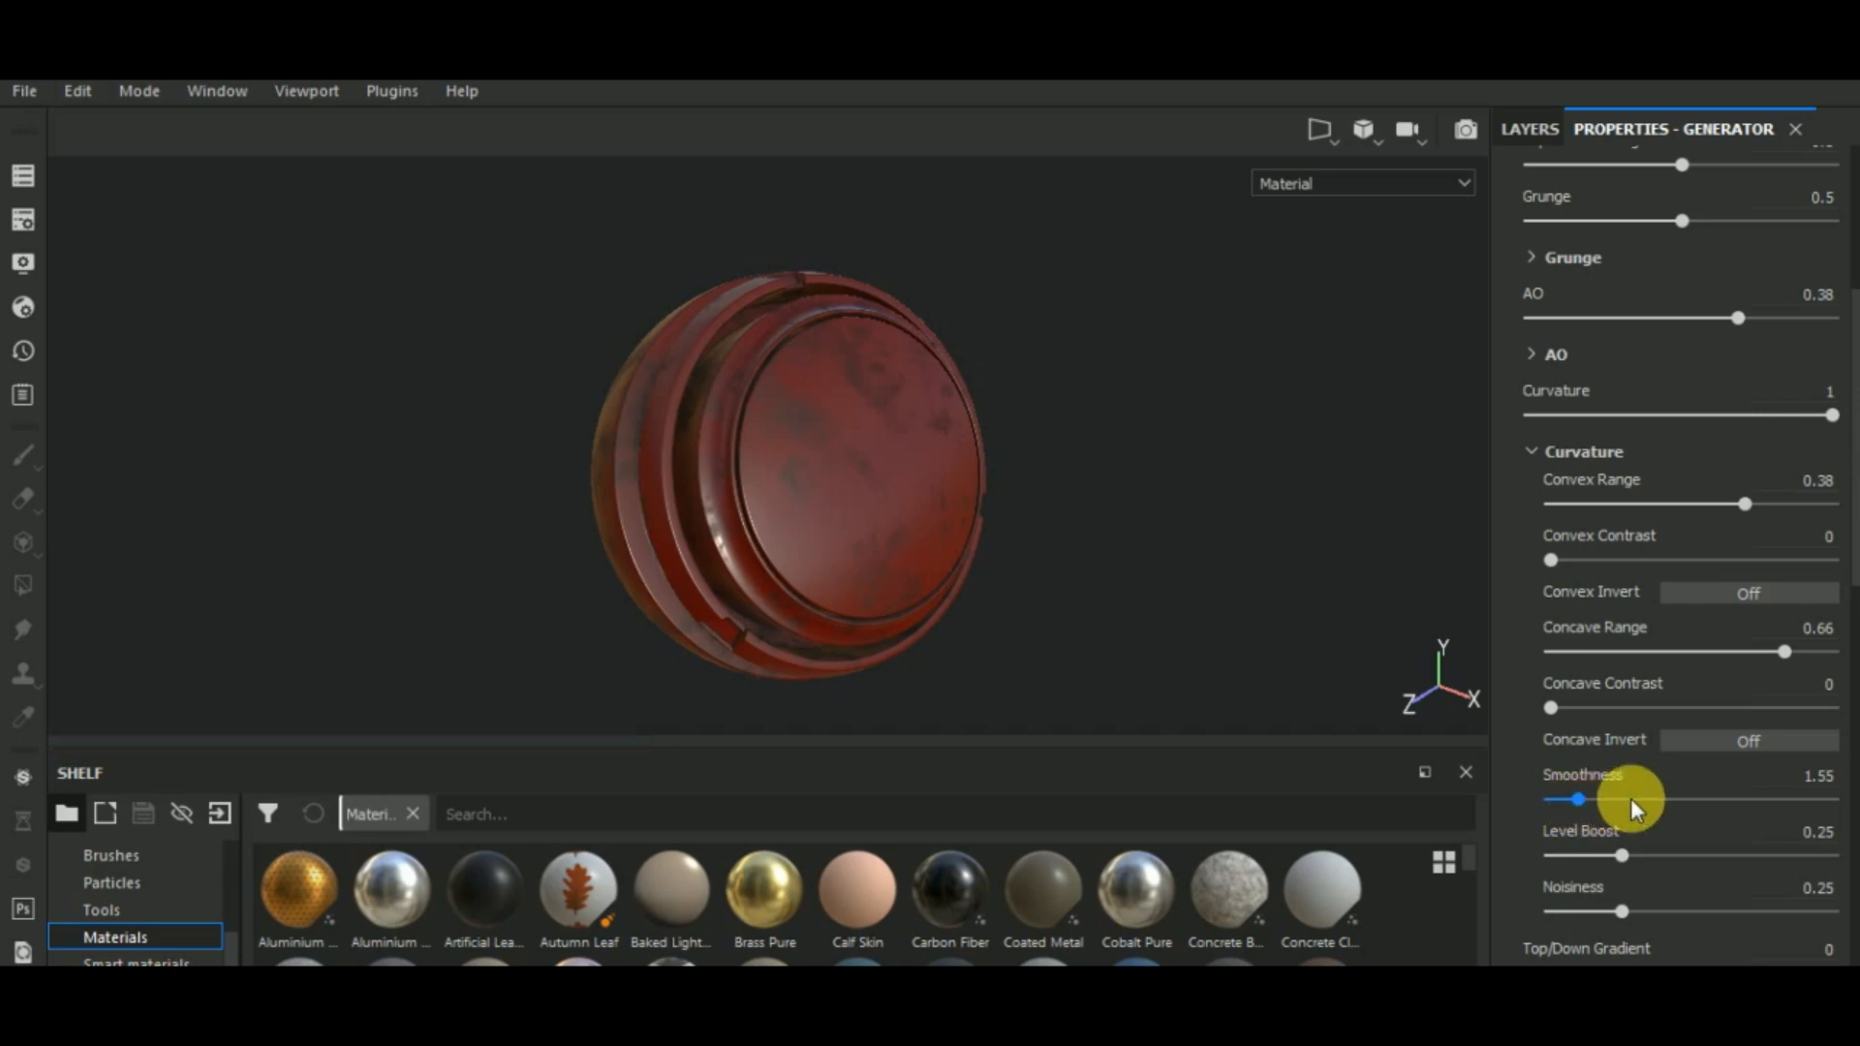
{"action": "left_click", "coordinate": [1567, 798]}
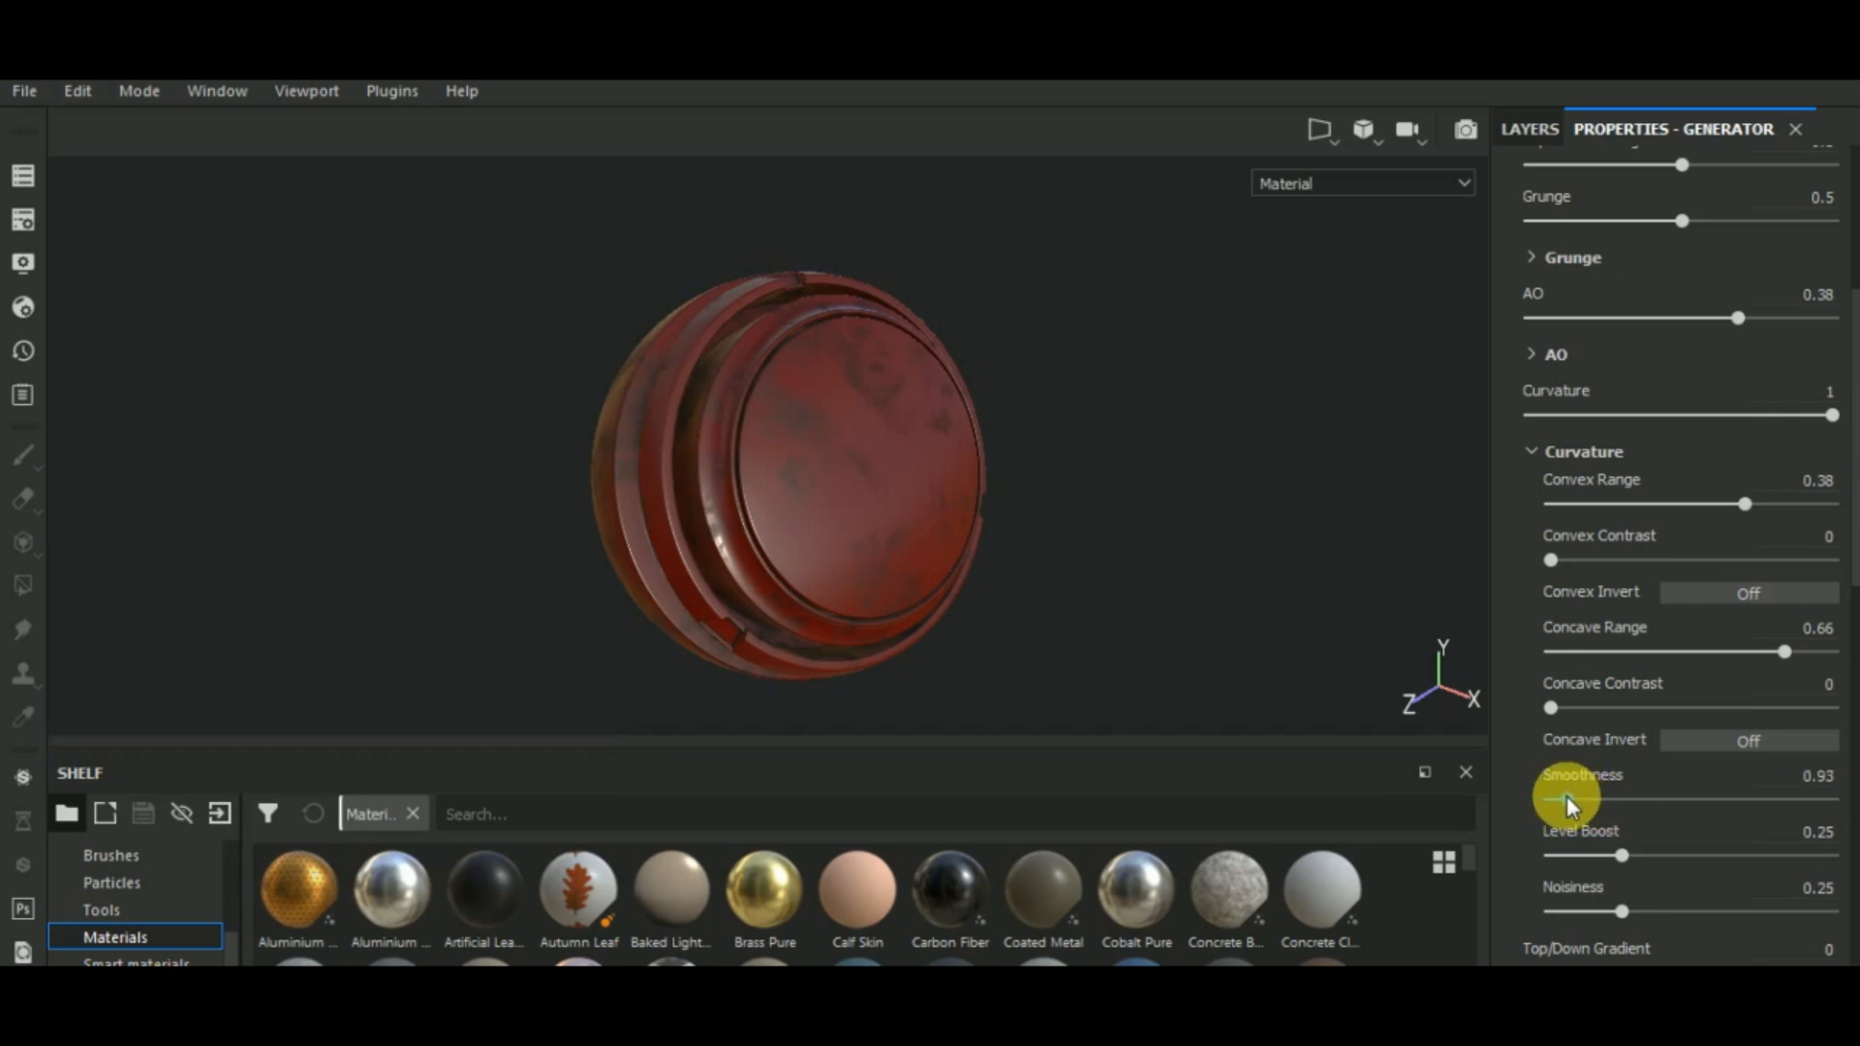
{"action": "left_click", "coordinate": [1565, 795]}
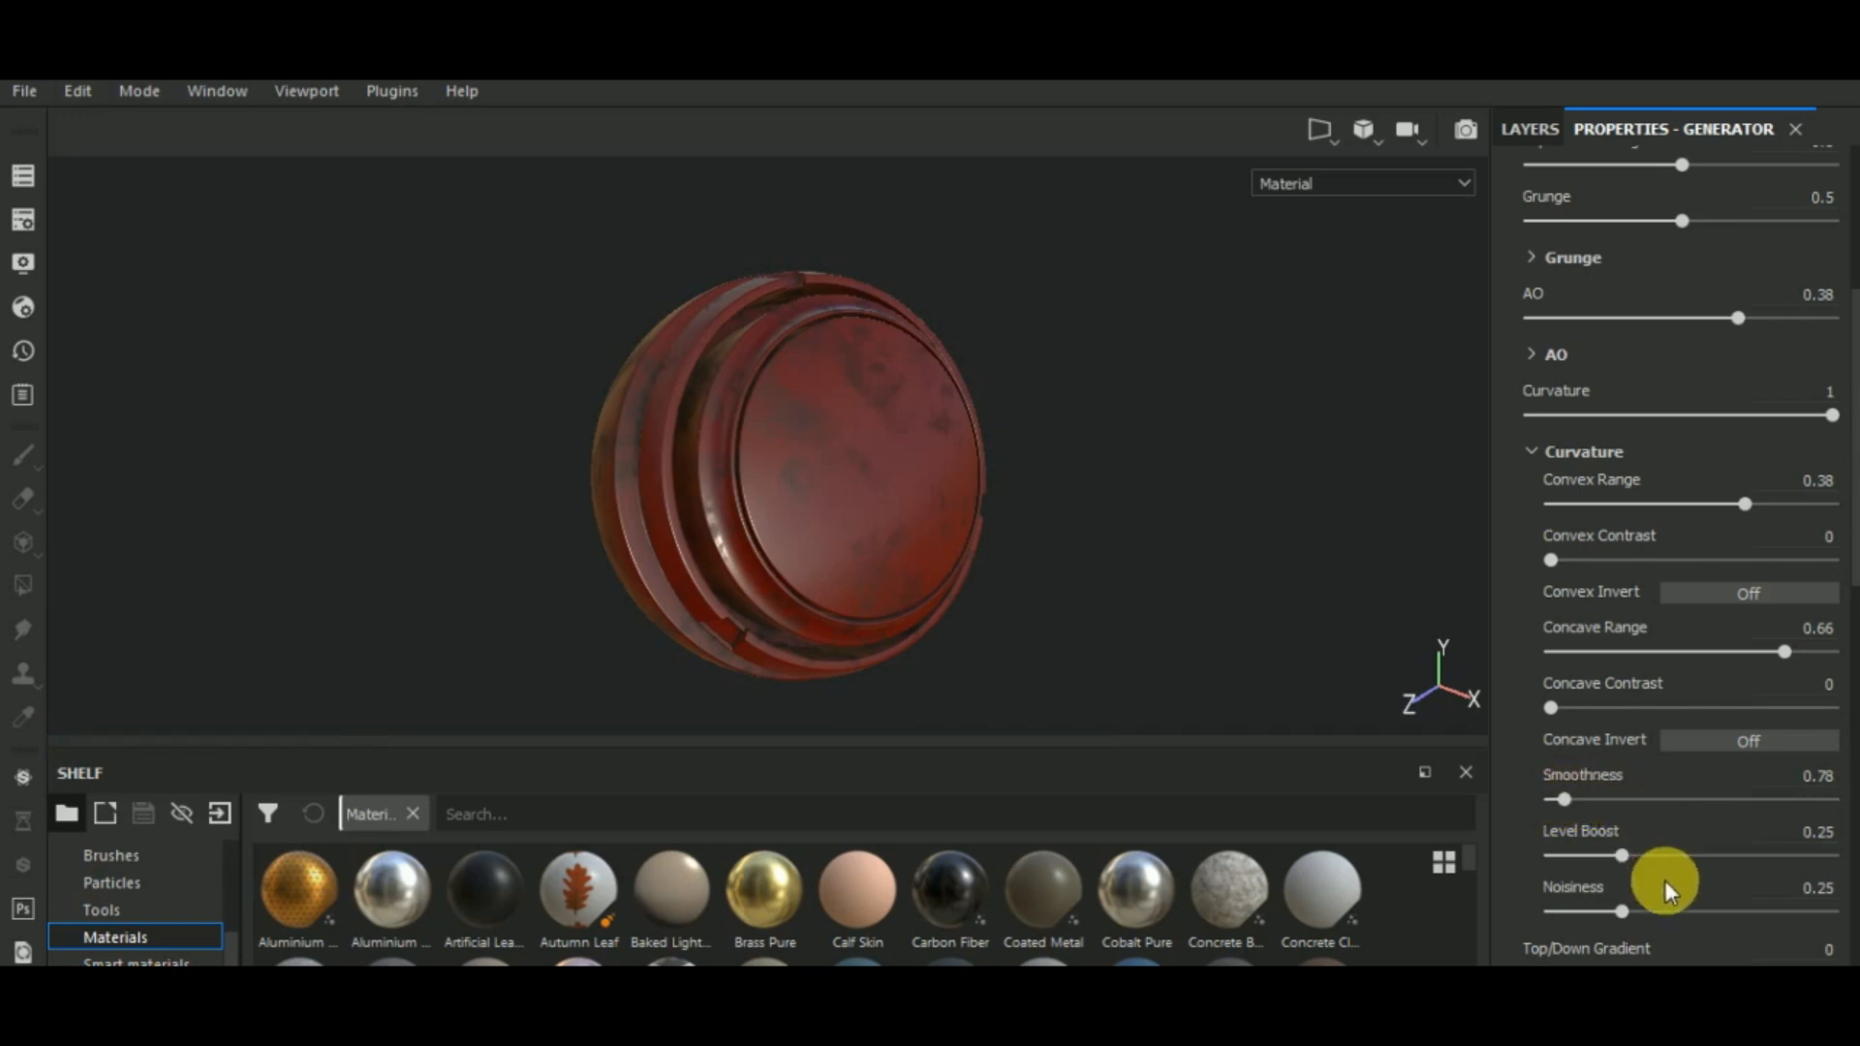
{"action": "scroll", "coordinate": [1700, 903], "scroll_direction": "down", "scroll_amount": 2}
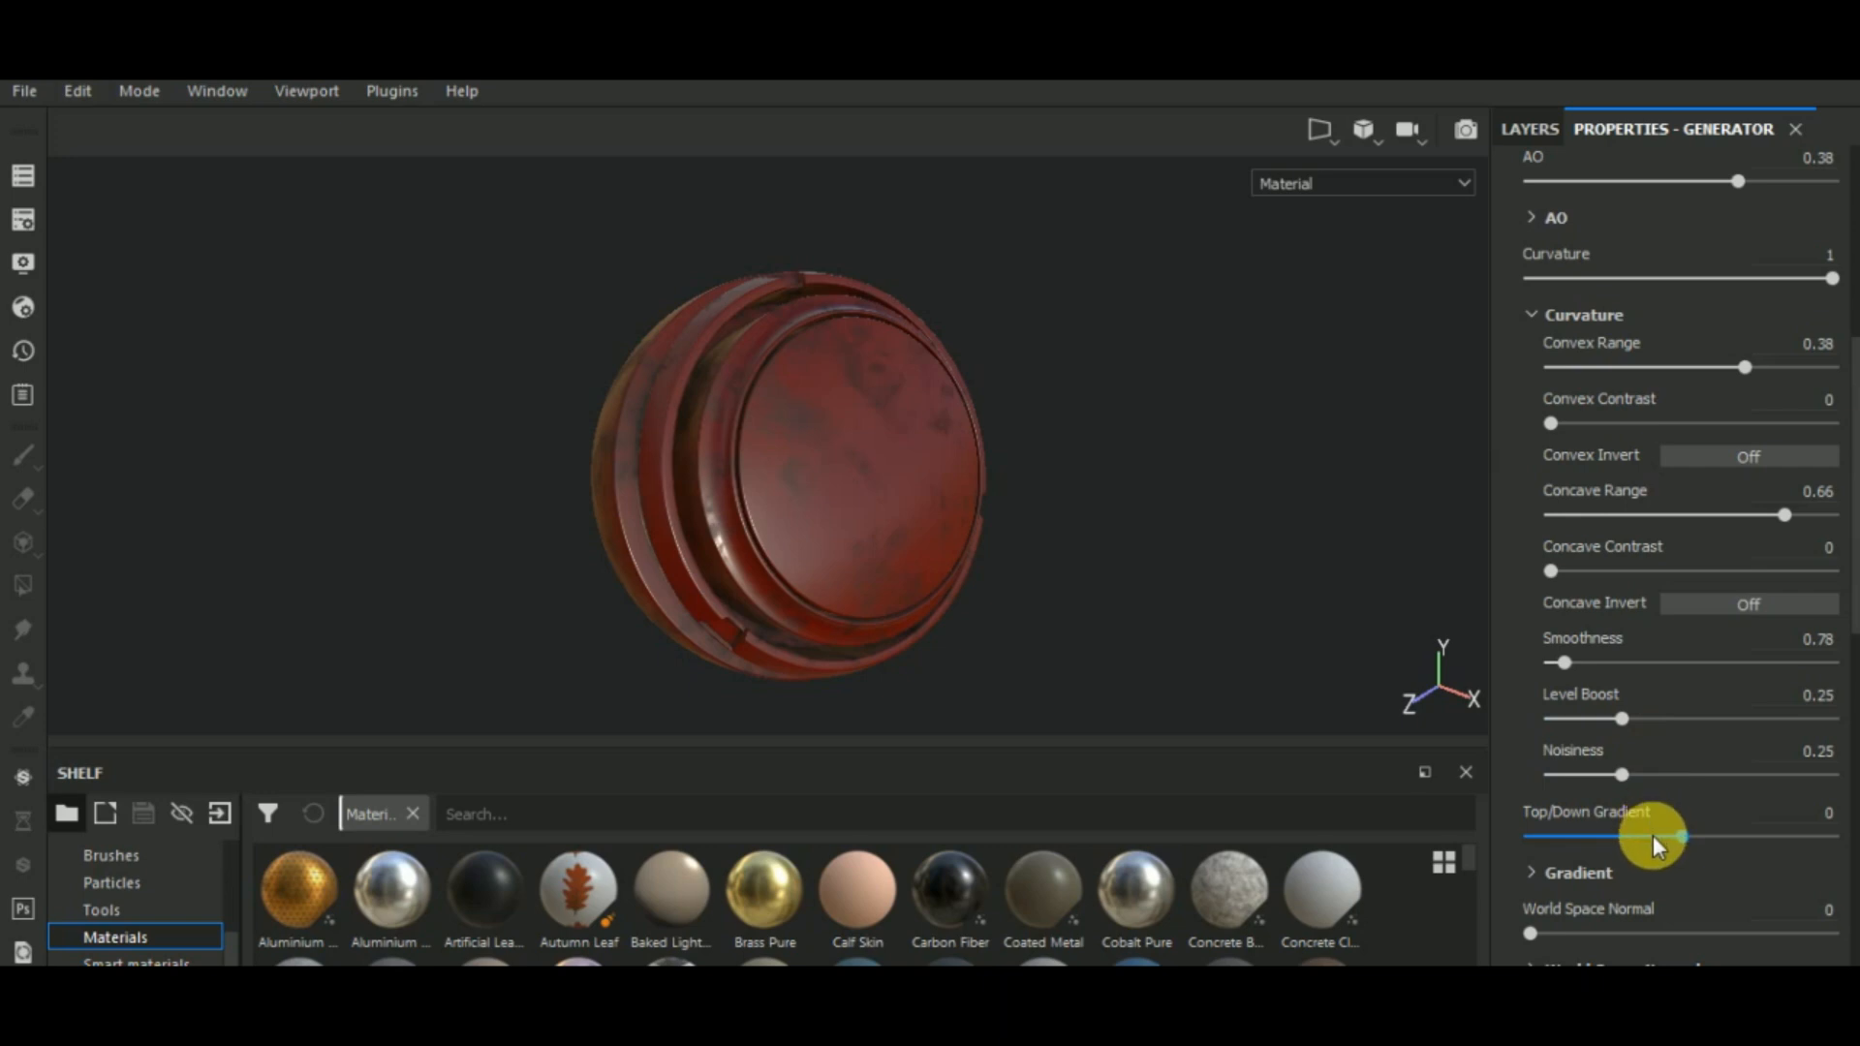
{"action": "left_click", "coordinate": [1528, 316]}
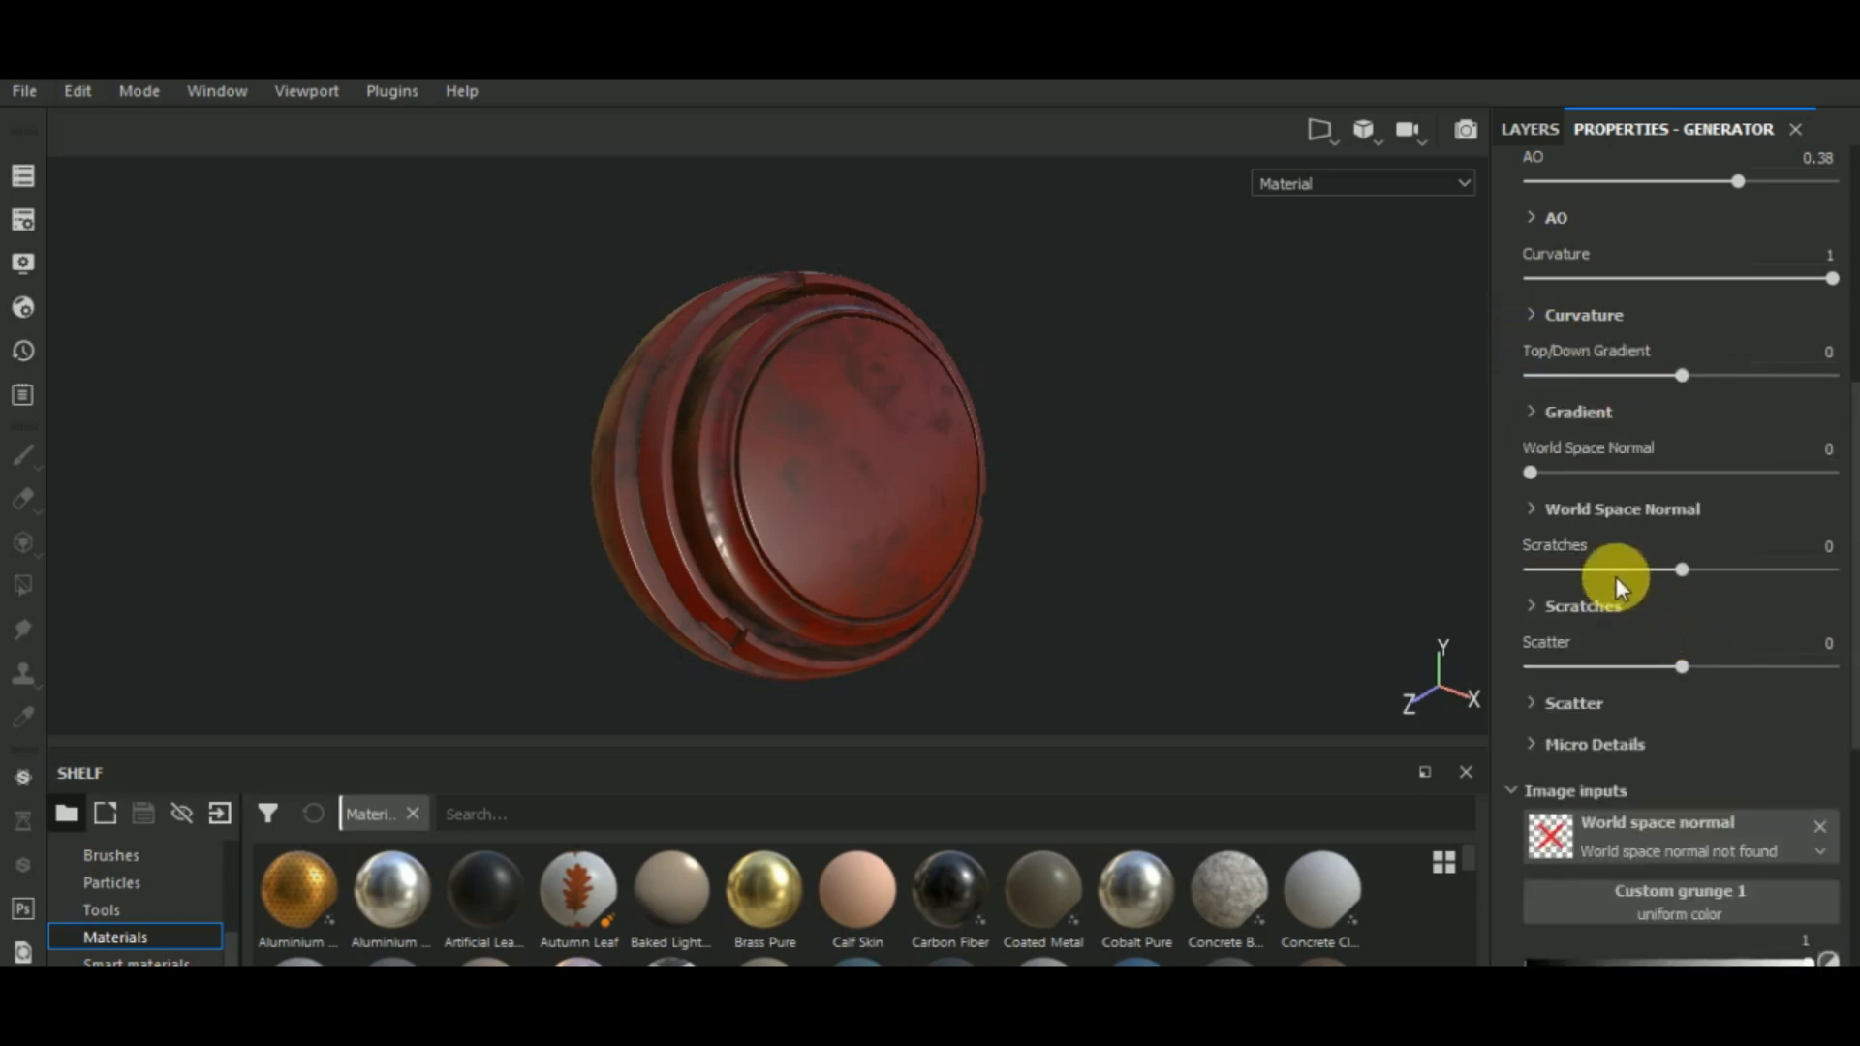
- Set the generator's gradient range to 0.16 and gradient contrast to 0.11
{"action": "left_click", "coordinate": [1534, 411]}
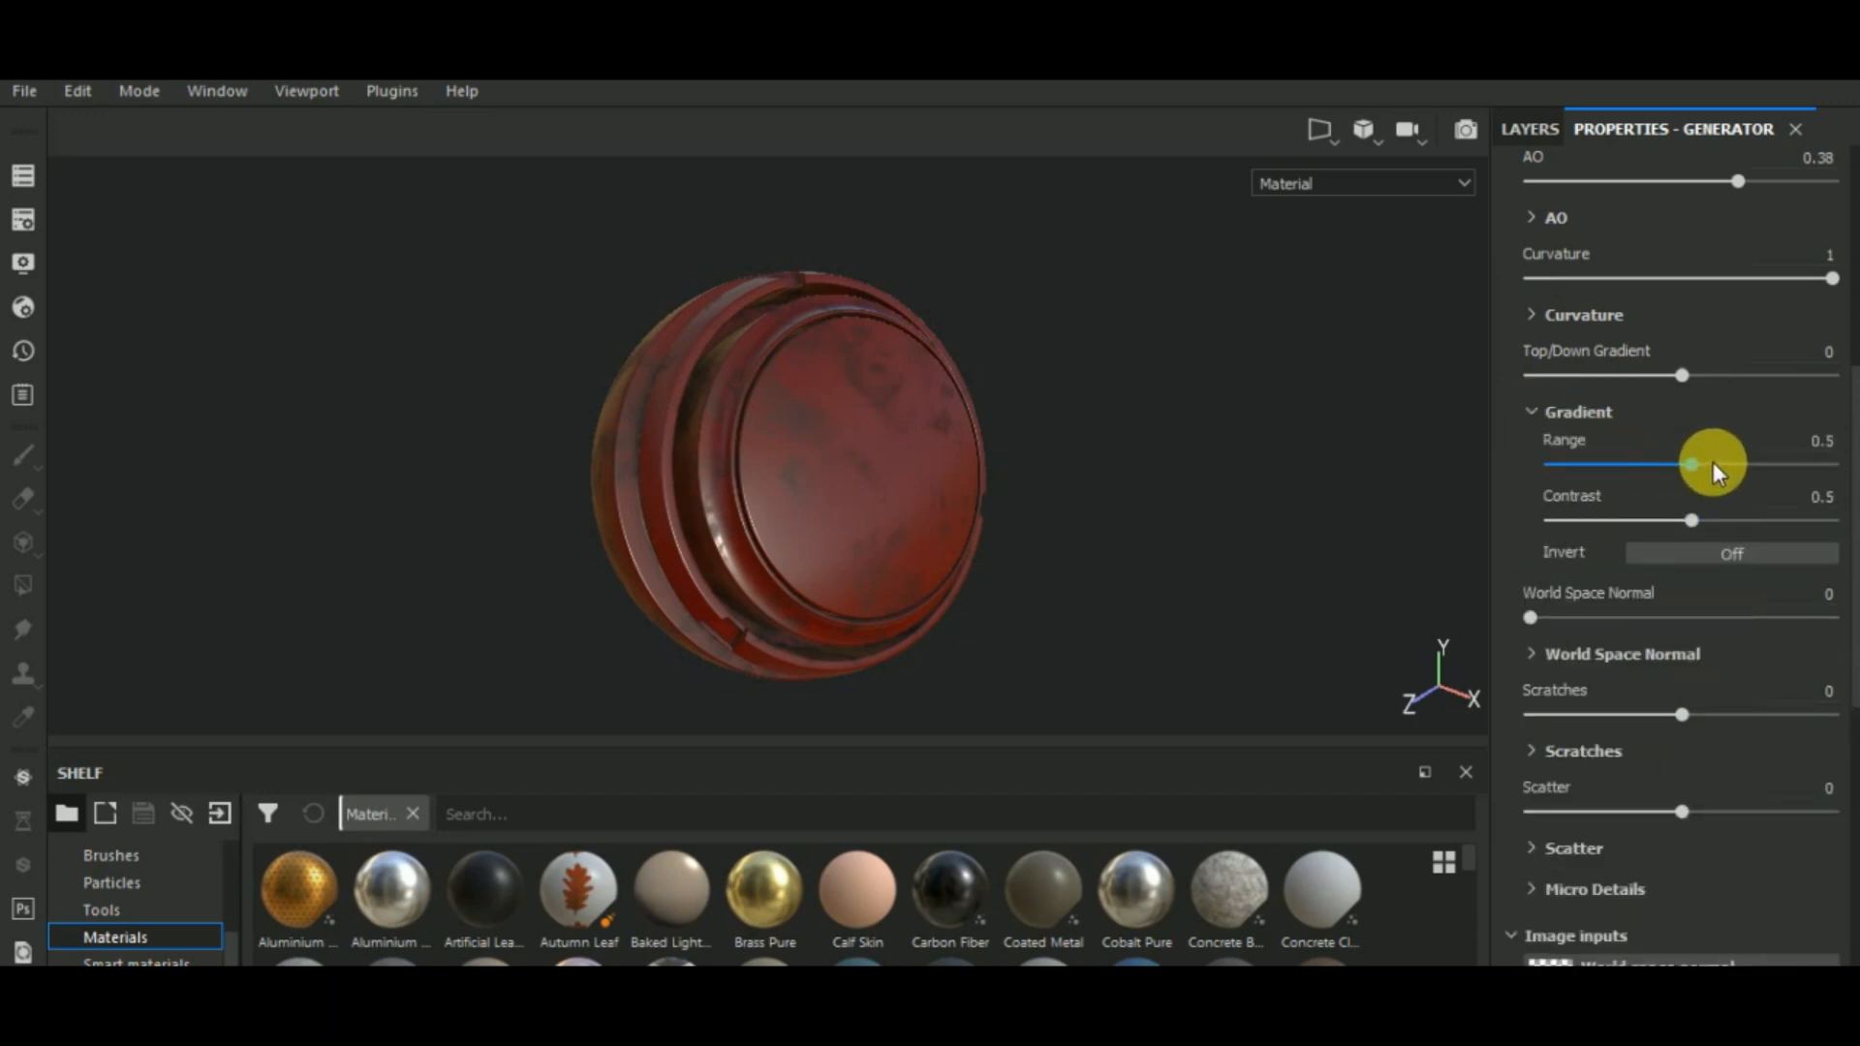
{"action": "left_click", "coordinate": [1600, 463]}
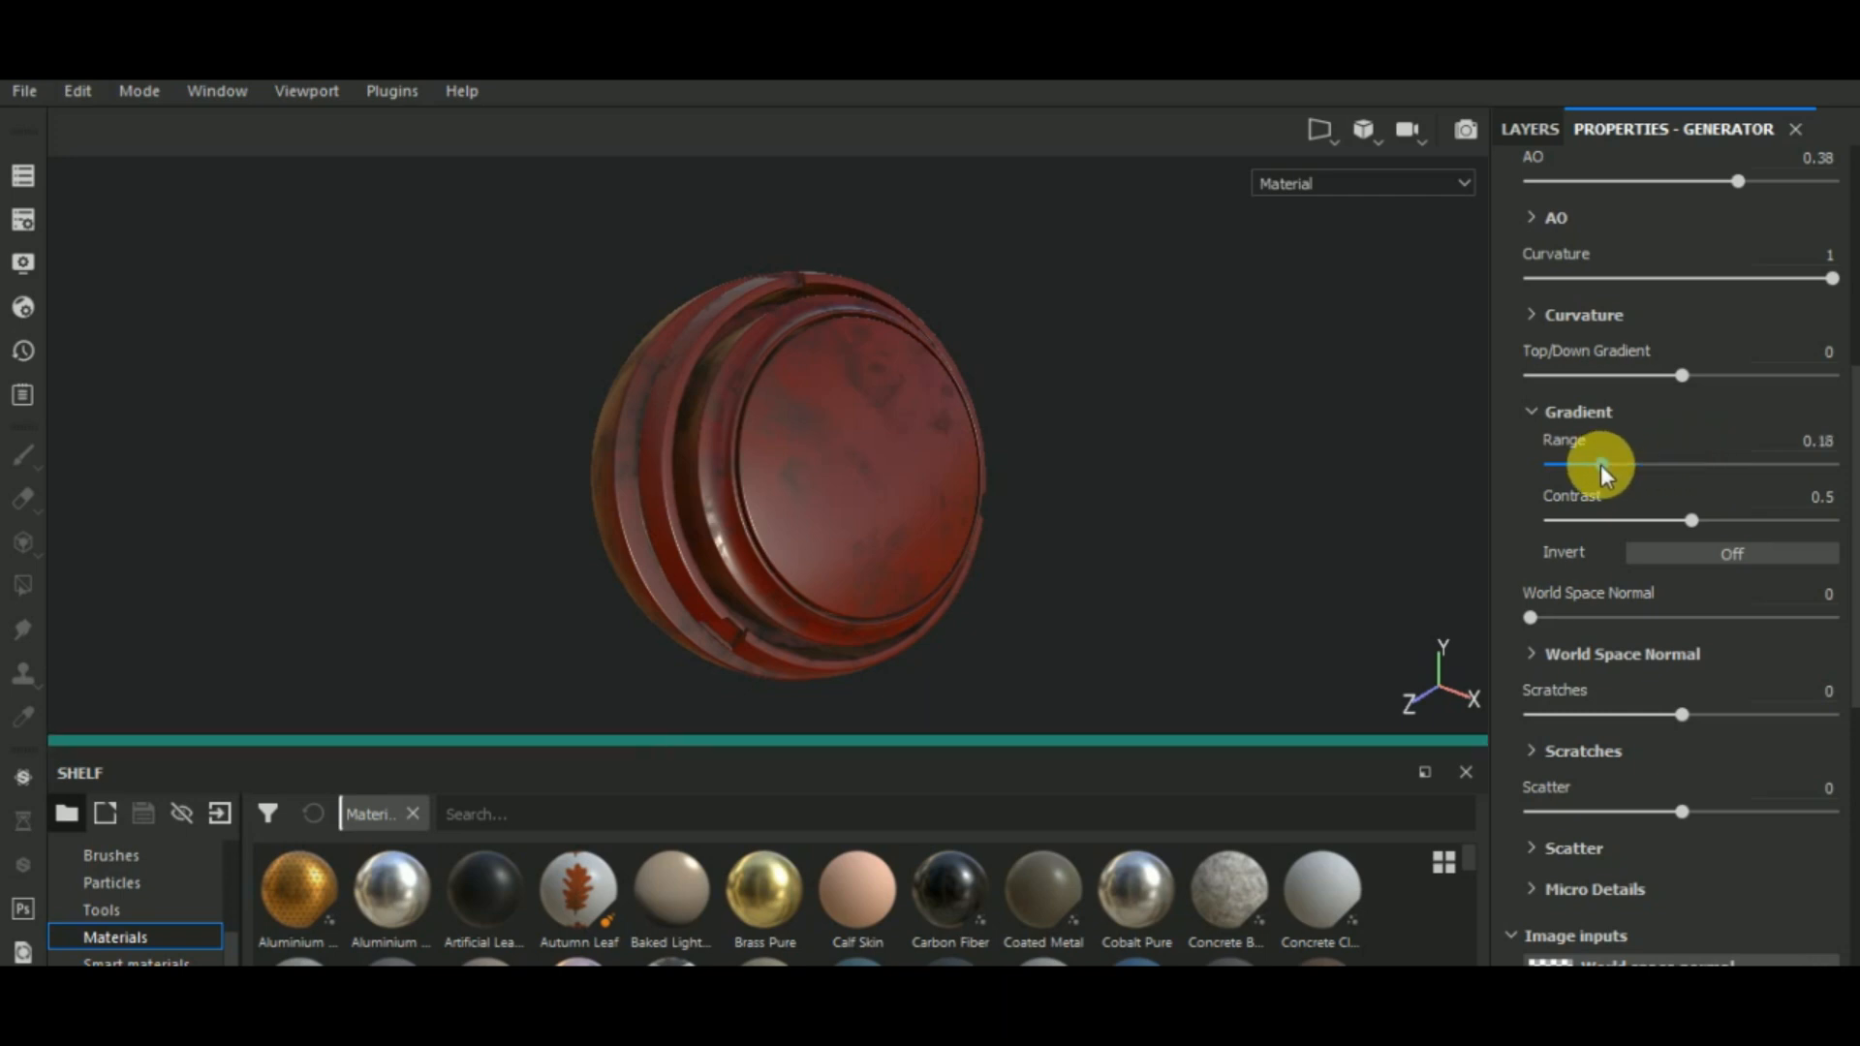
{"action": "left_click_drag", "start_coordinate": [1600, 466], "coordinate": [1595, 467]}
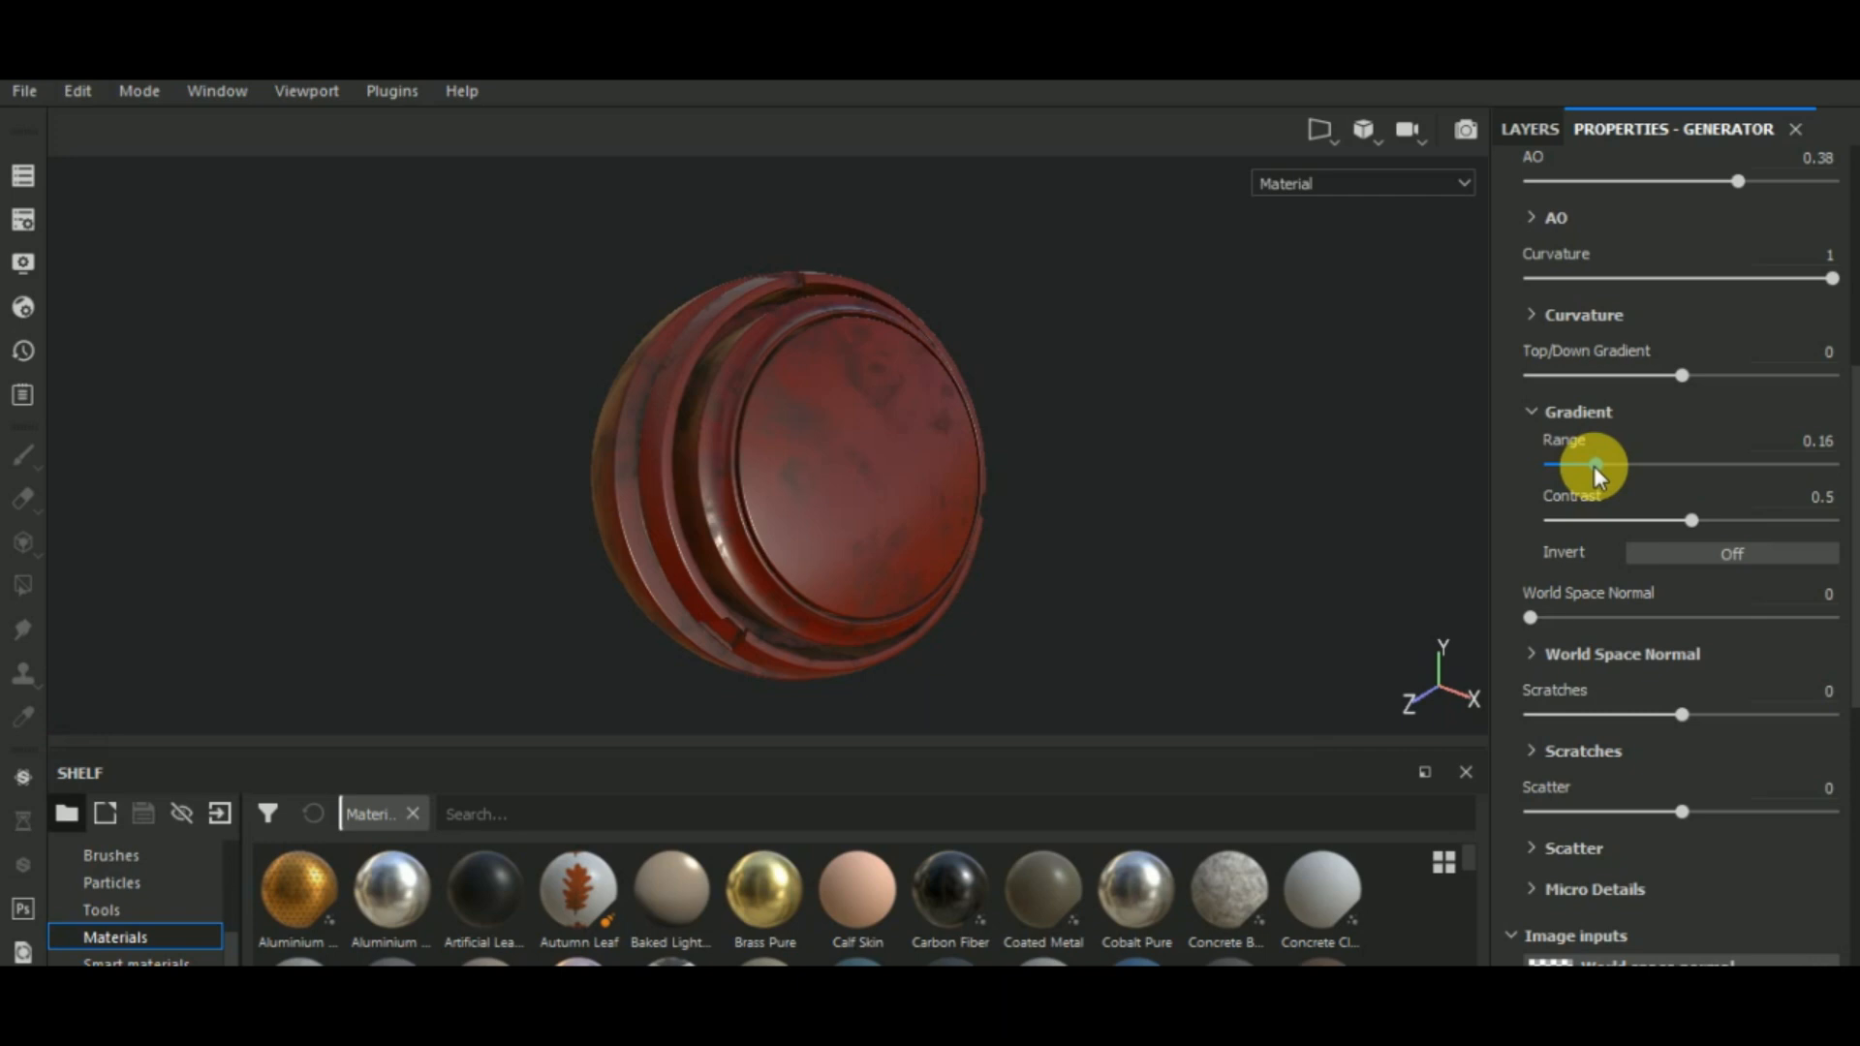
{"action": "left_click", "coordinate": [1581, 520]}
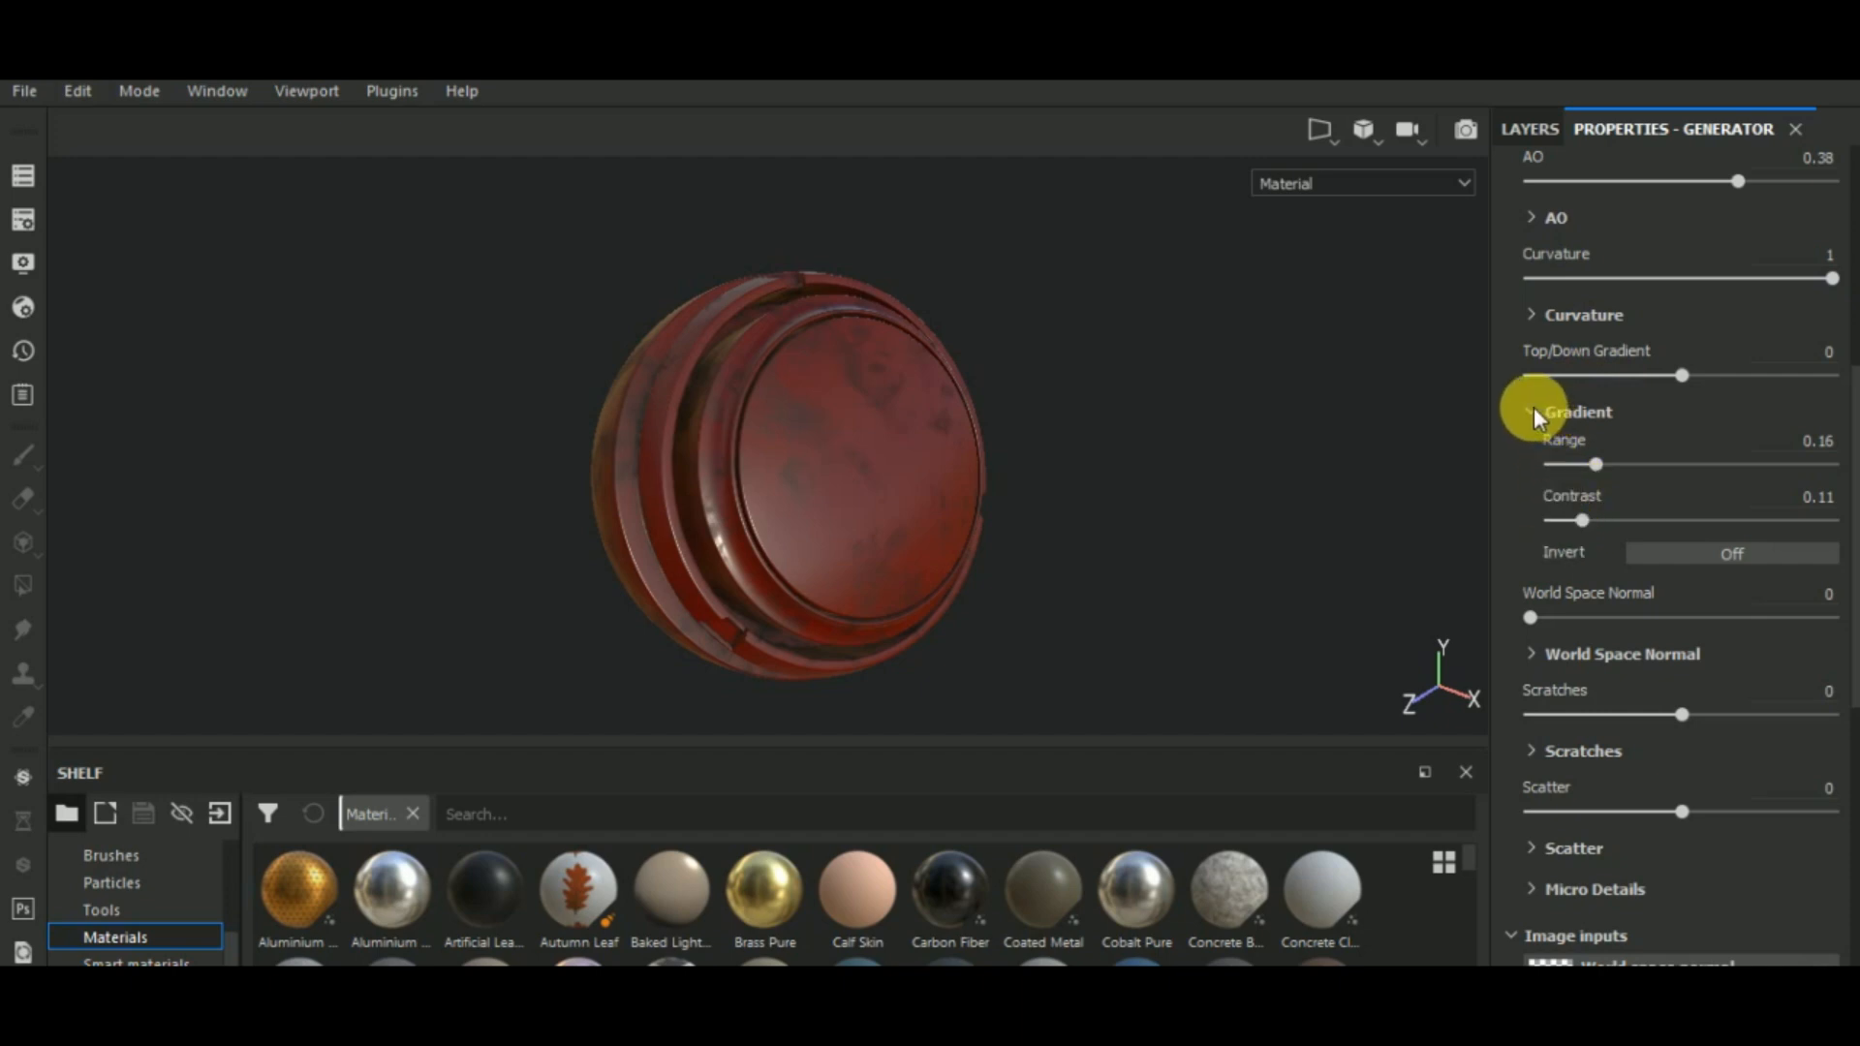
- Set the generator's top/down gradient amount to 0.11
{"action": "left_click", "coordinate": [1752, 375]}
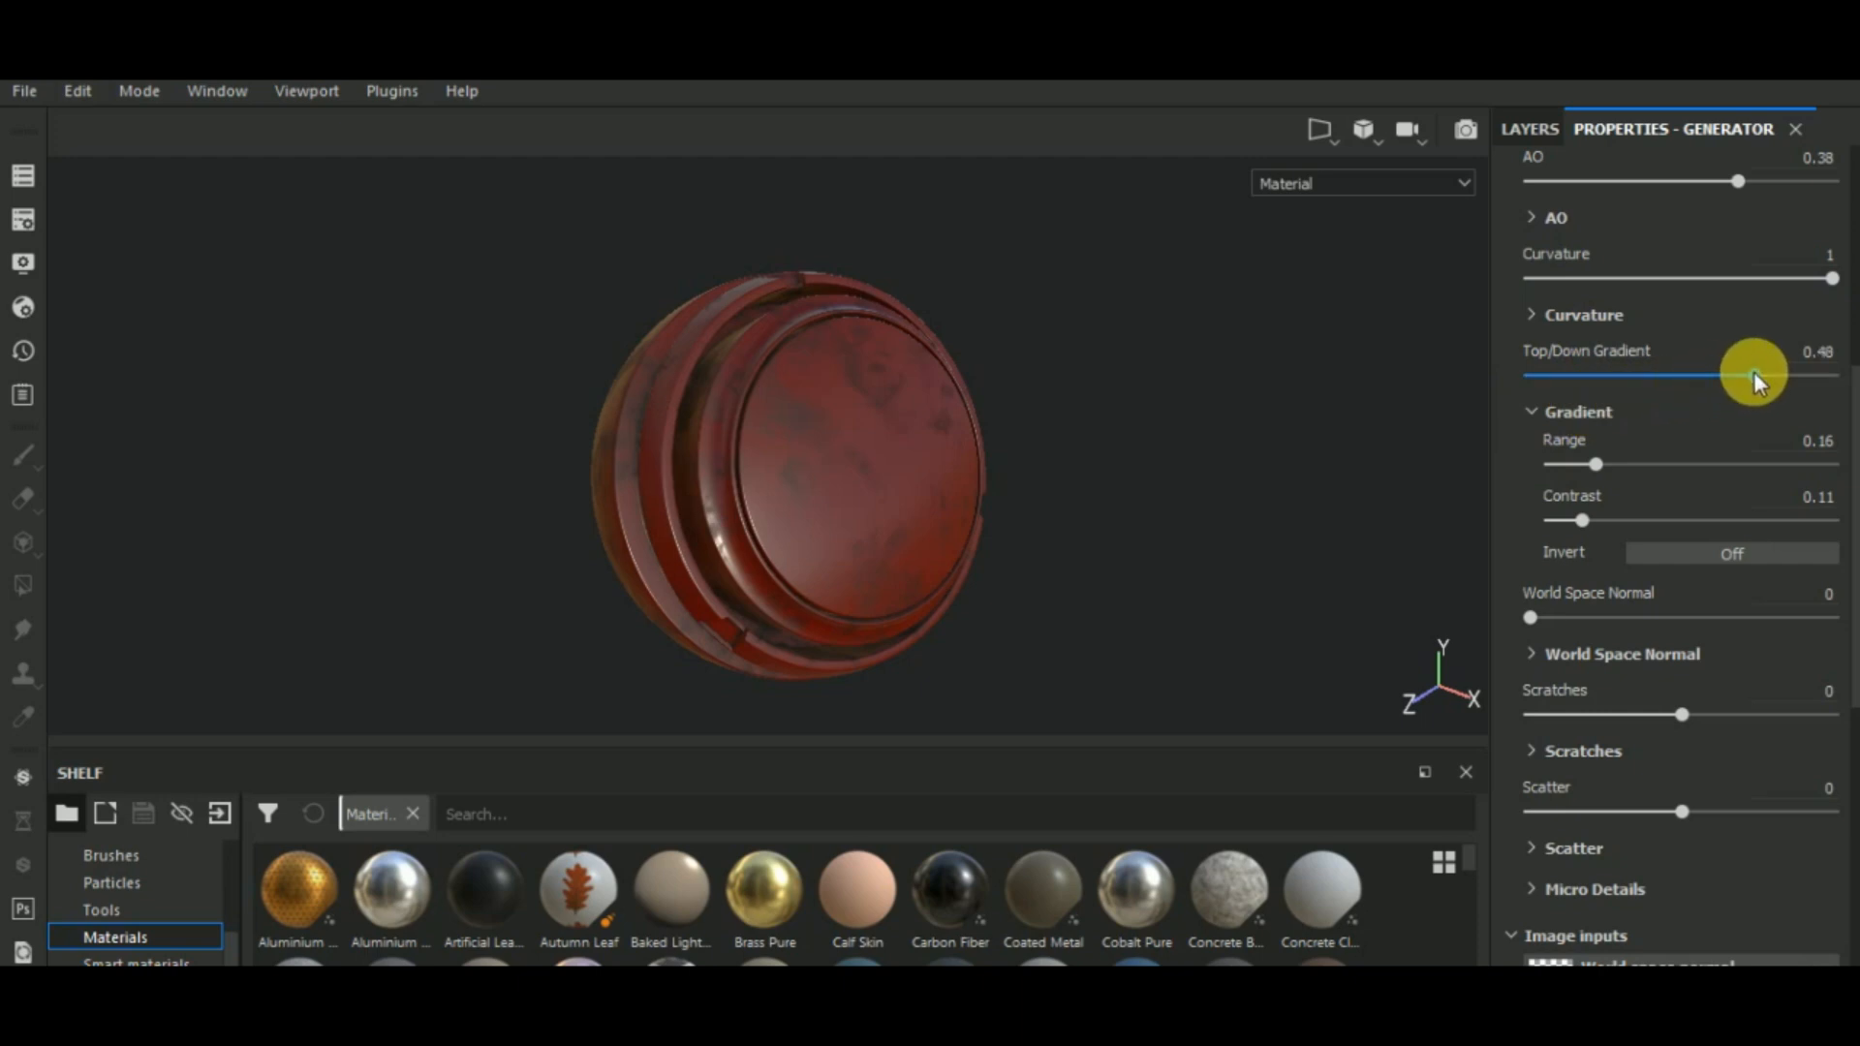
{"action": "left_click", "coordinate": [1724, 374]}
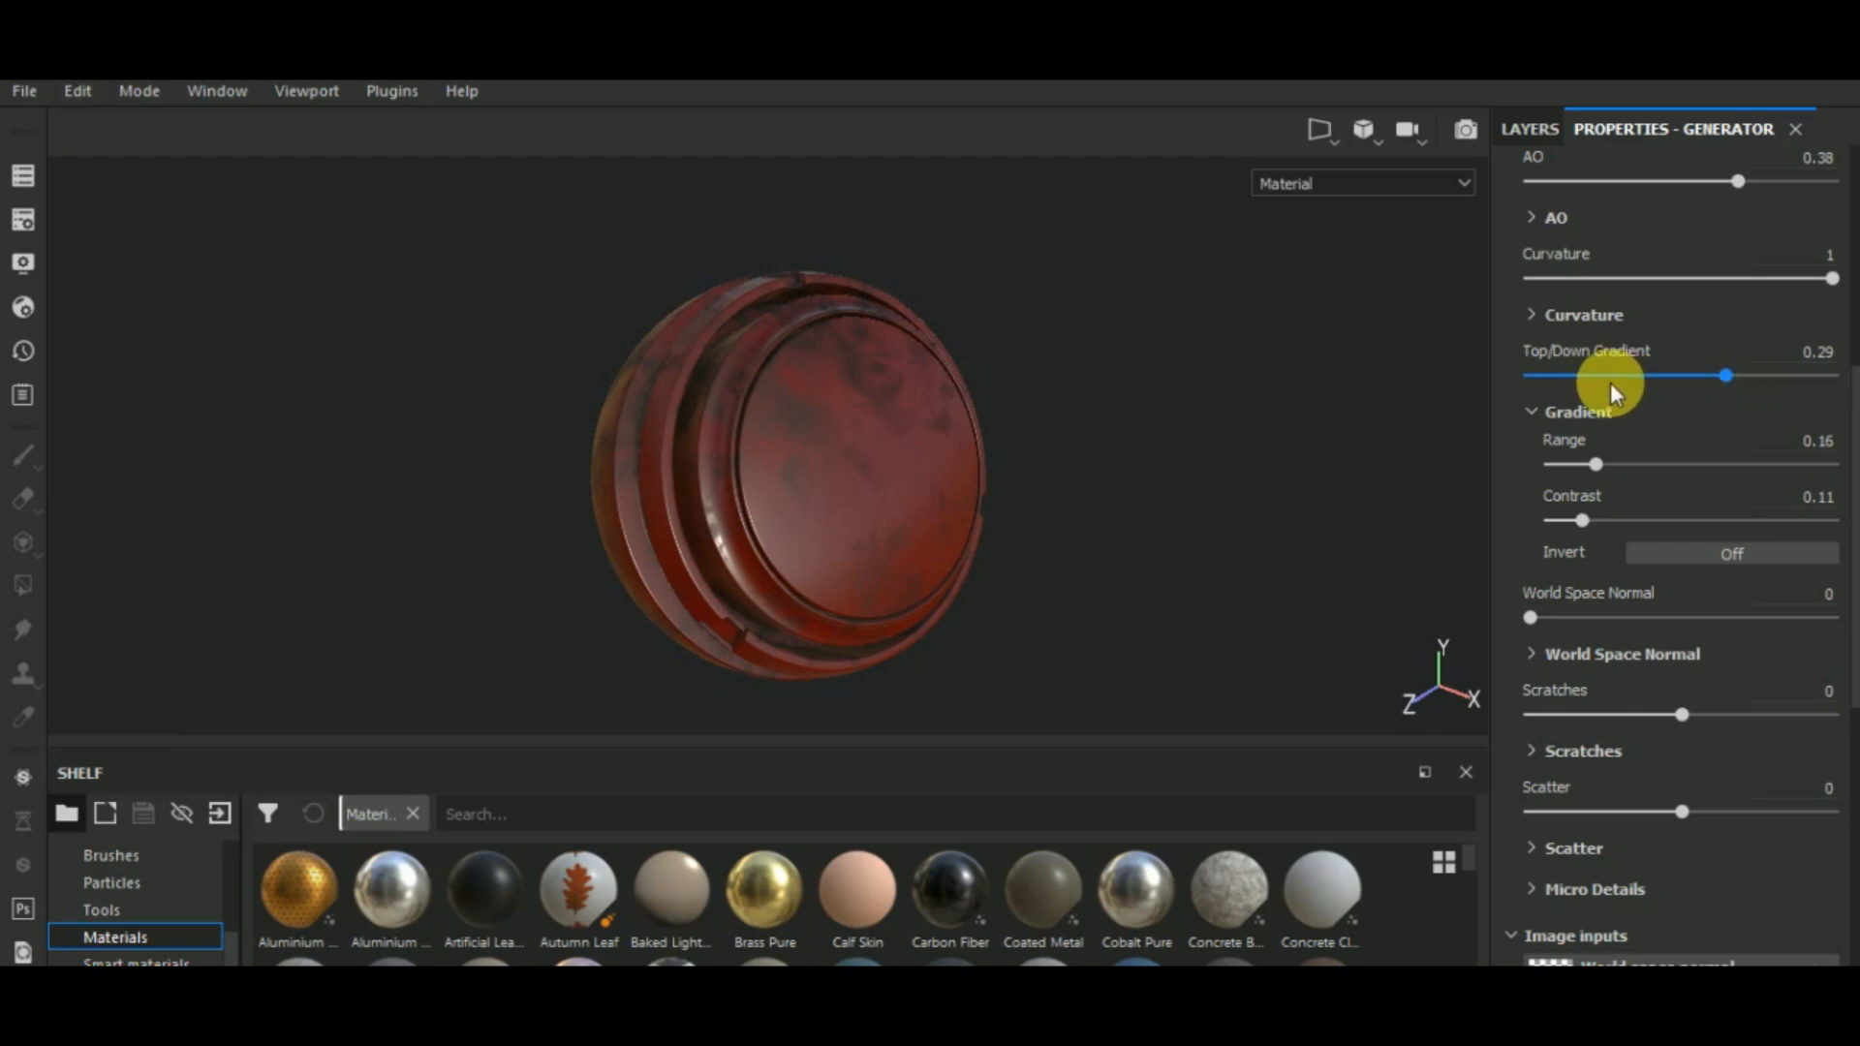
{"action": "left_click", "coordinate": [1583, 376]}
{"action": "left_click", "coordinate": [1699, 372]}
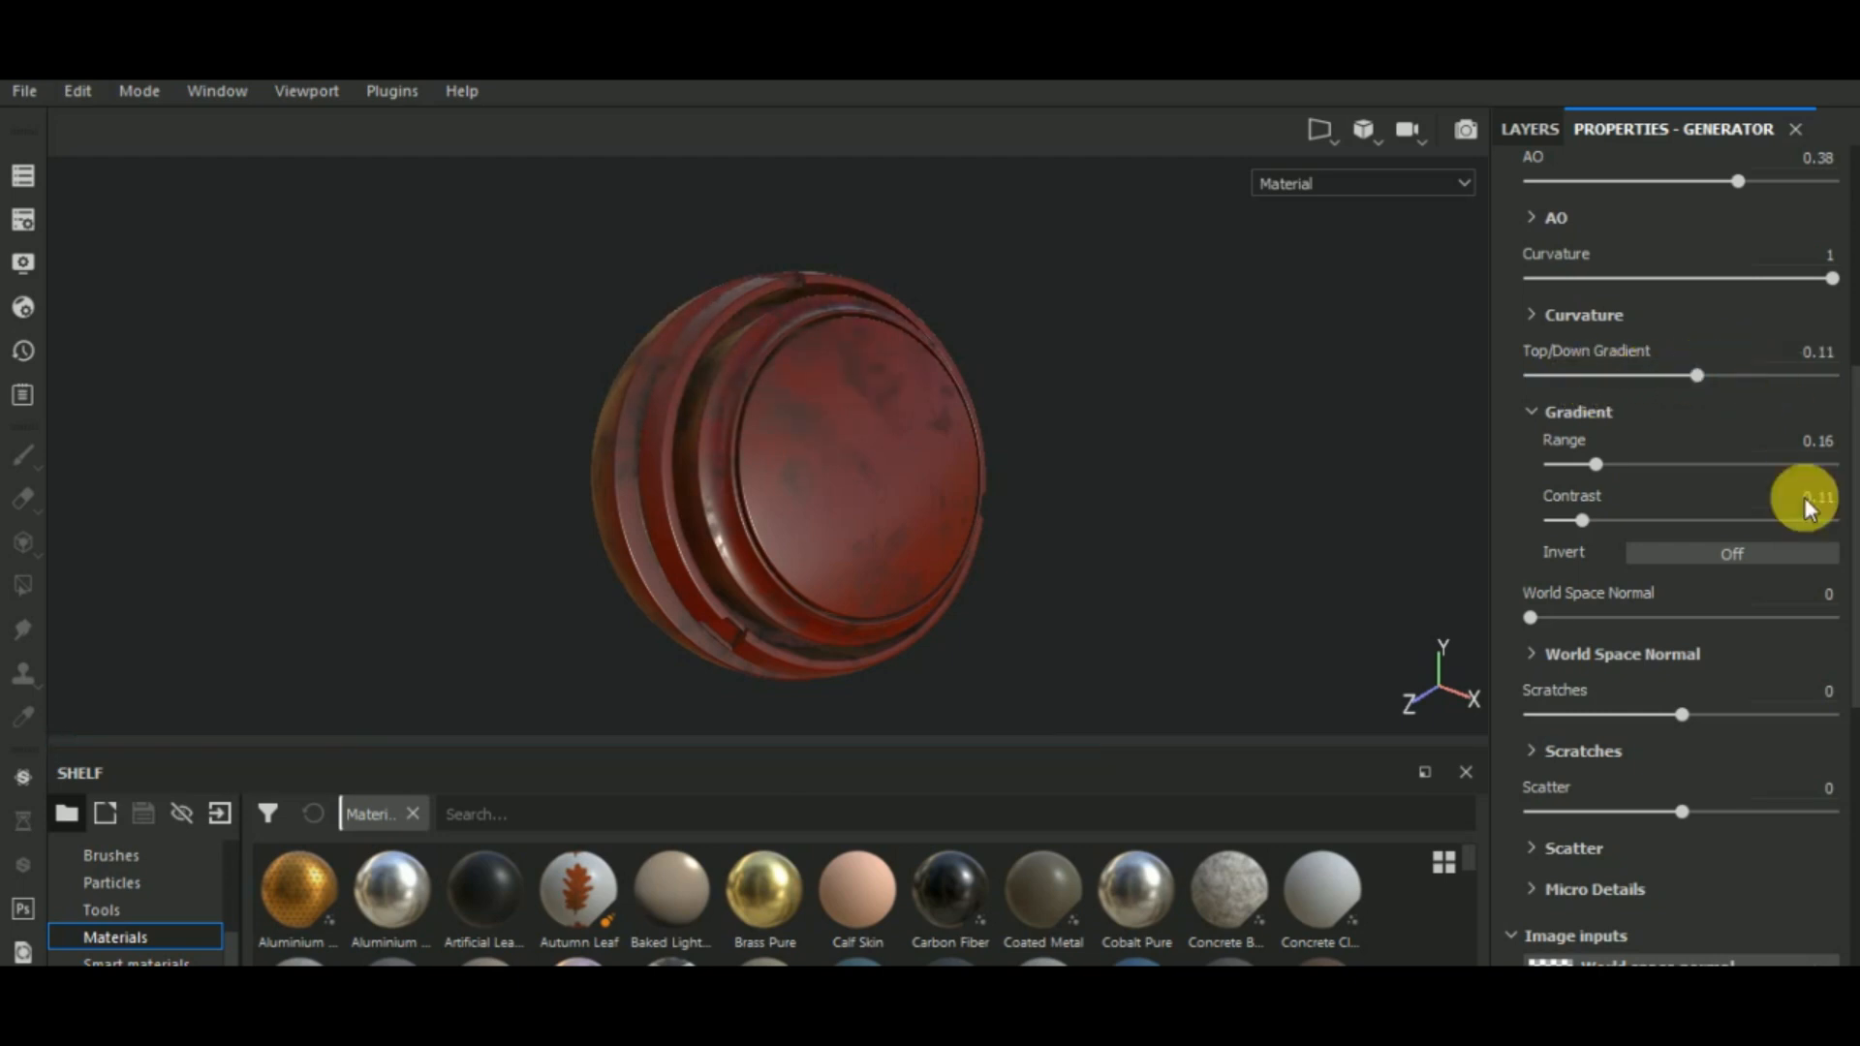
{"action": "left_click", "coordinate": [1536, 411]}
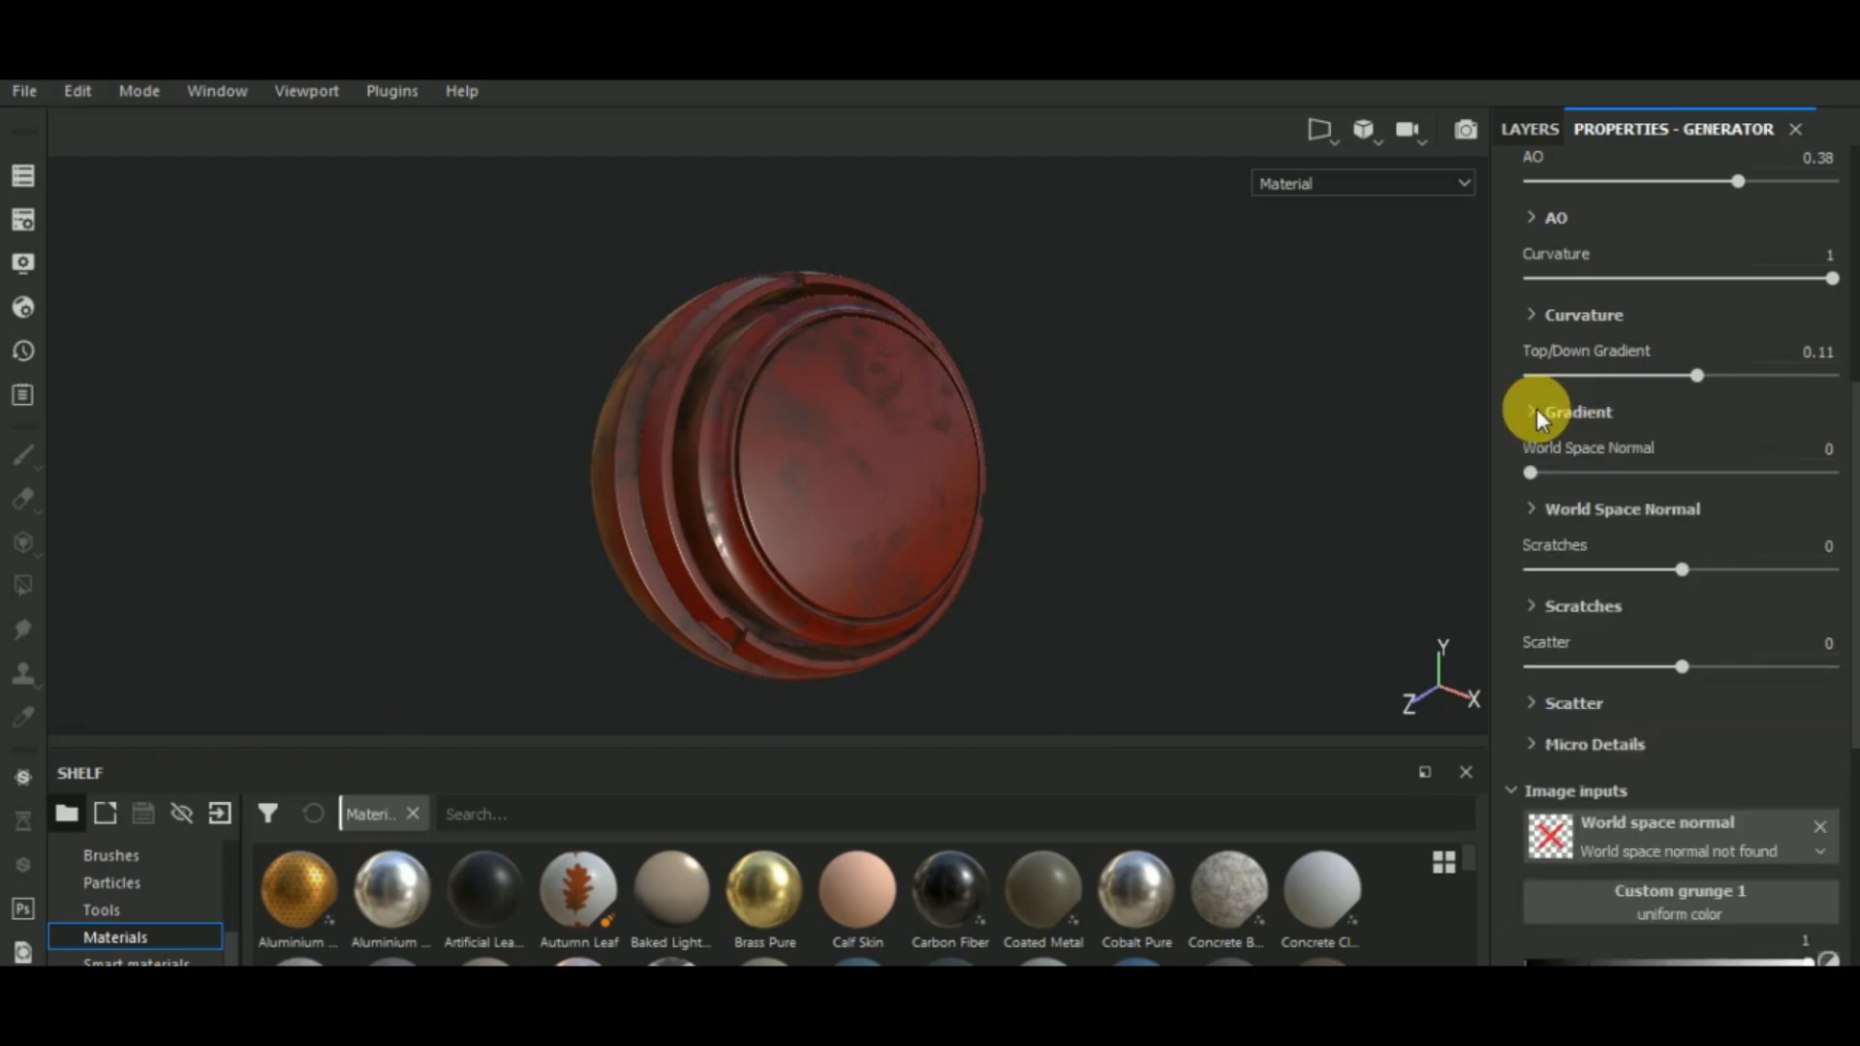
- Set the amount in the generator's scratches settings to 1849
{"action": "left_click", "coordinate": [1531, 607]}
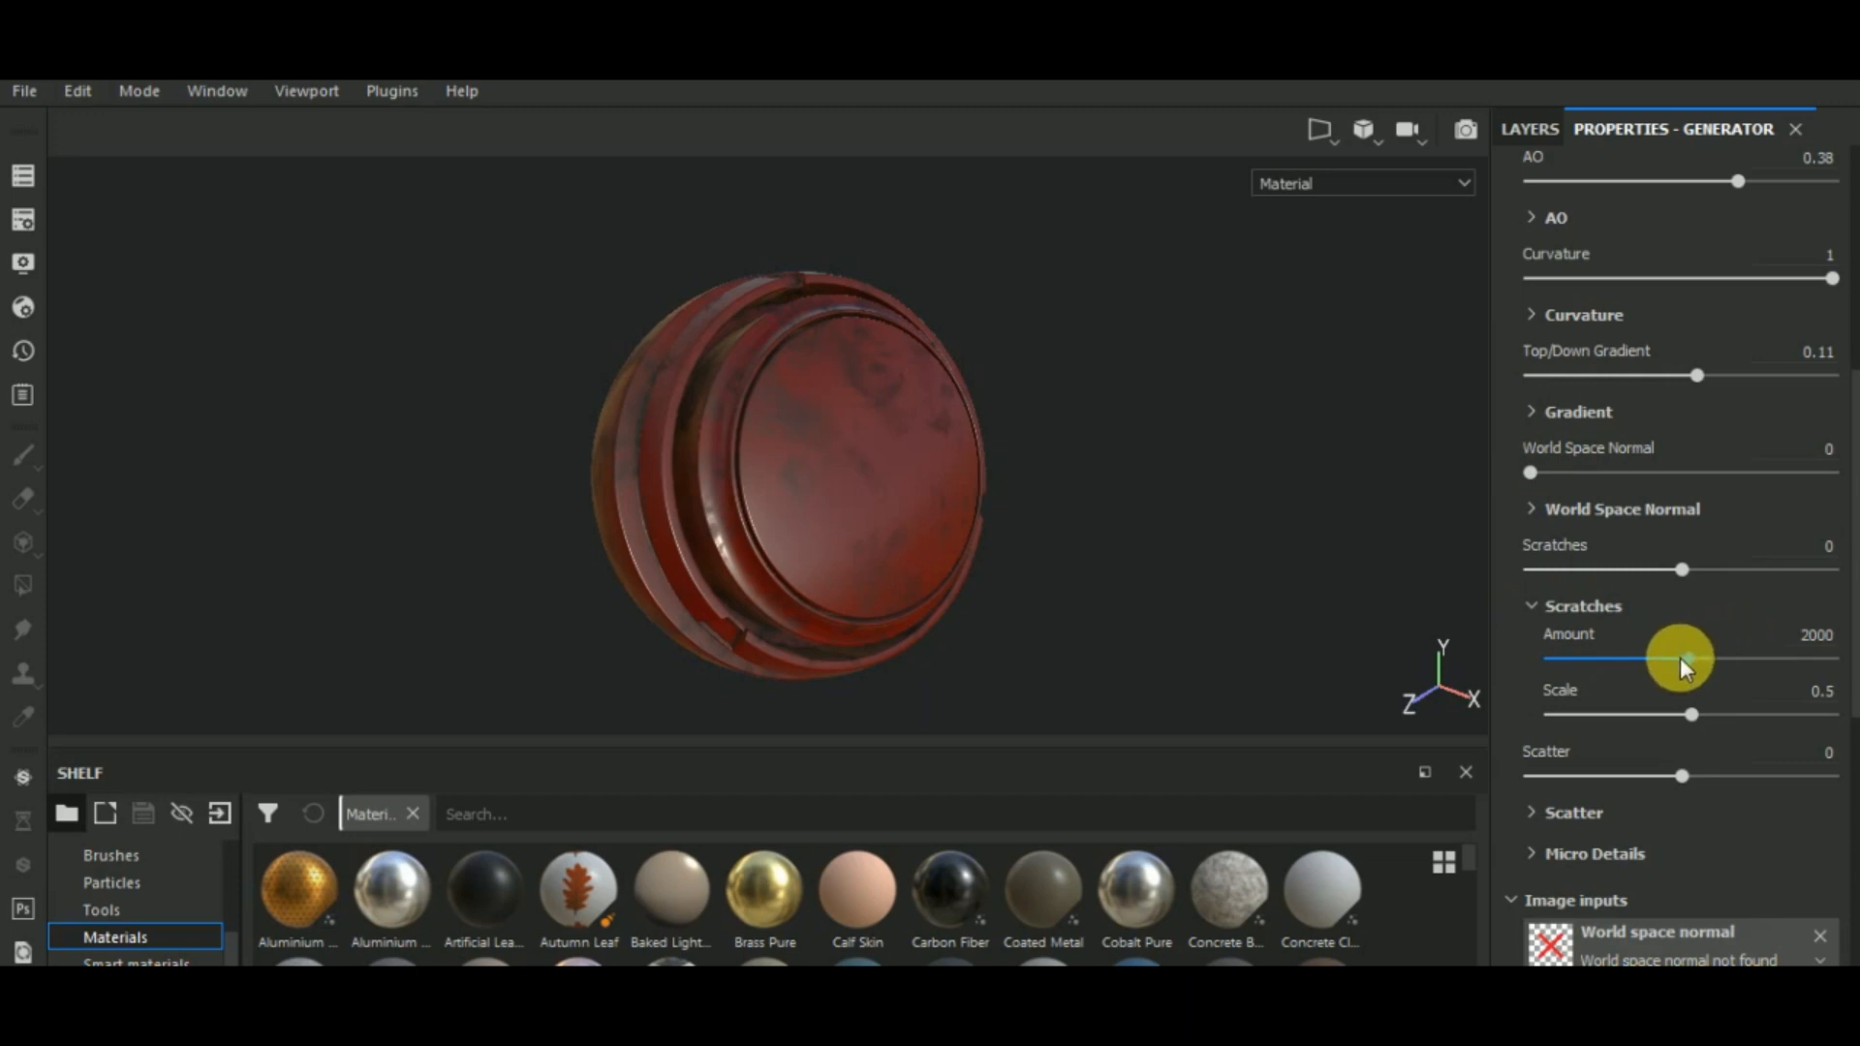
{"action": "left_click", "coordinate": [1628, 658]}
{"action": "left_click_drag", "start_coordinate": [1629, 655], "coordinate": [1677, 653]}
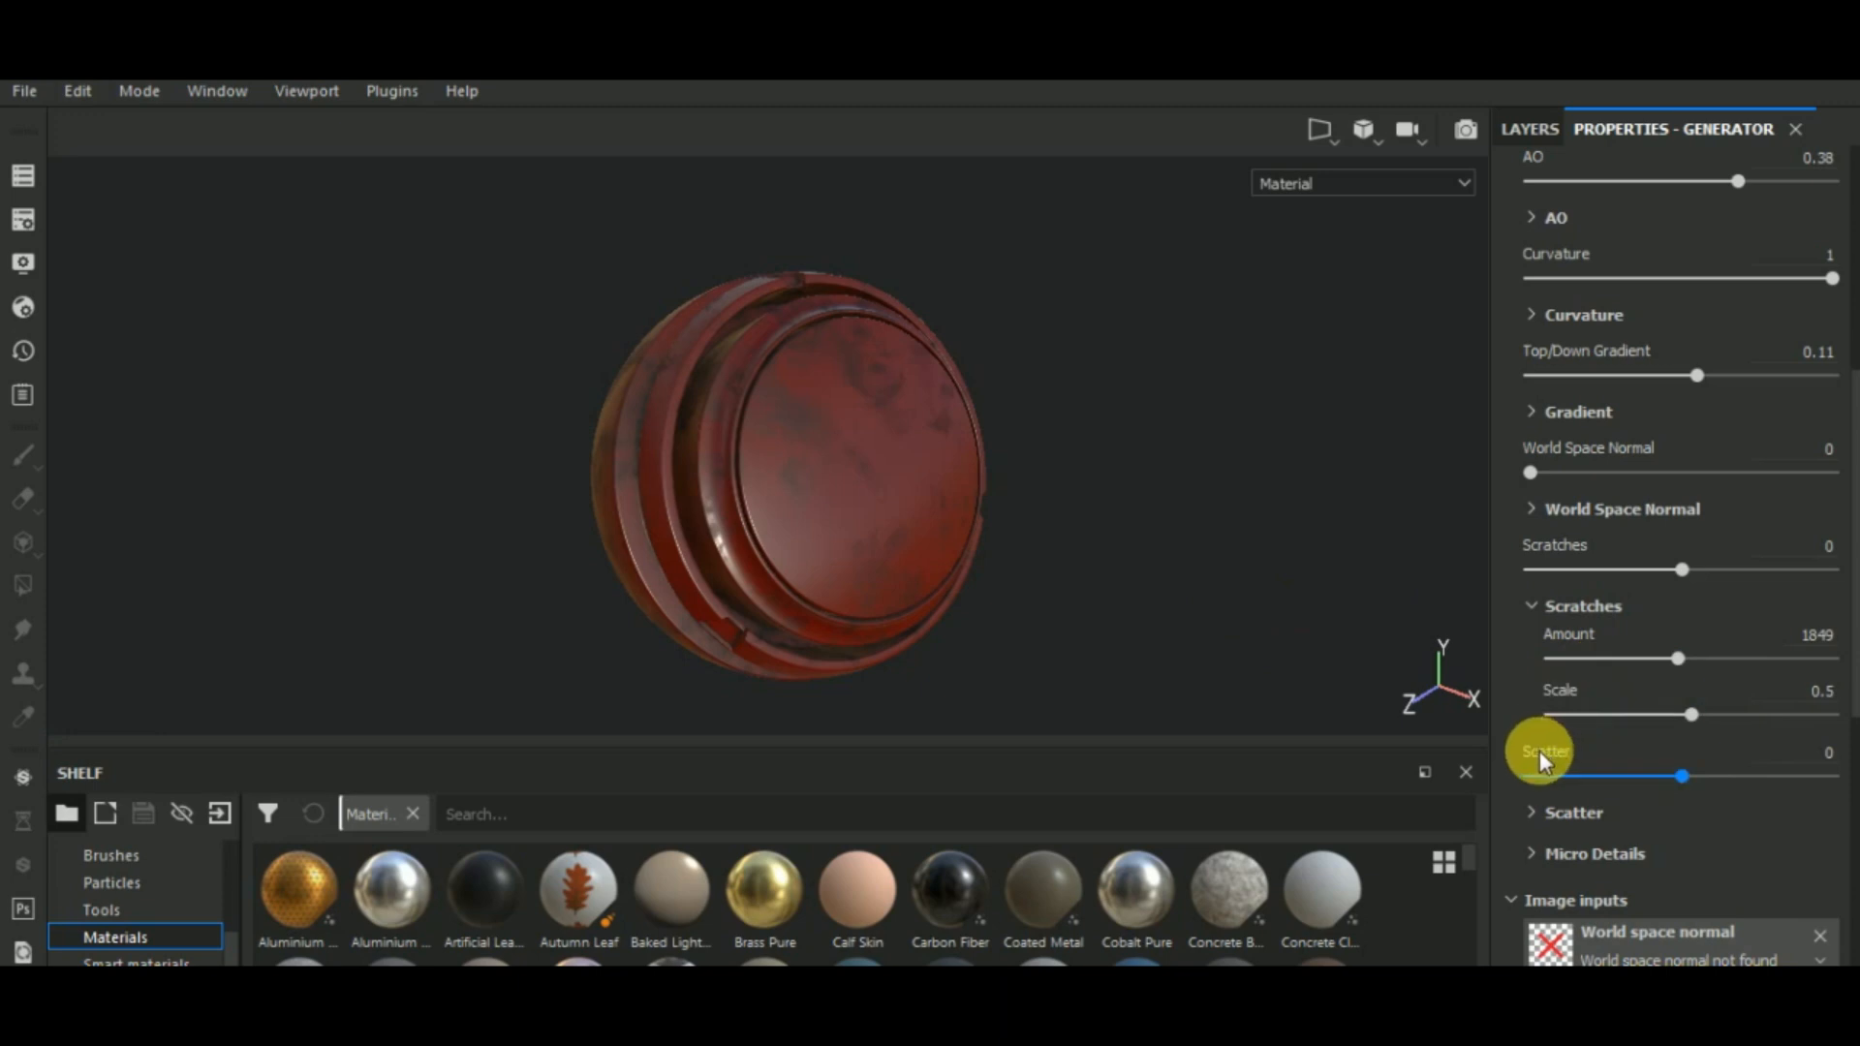
{"action": "left_click", "coordinate": [1532, 605]}
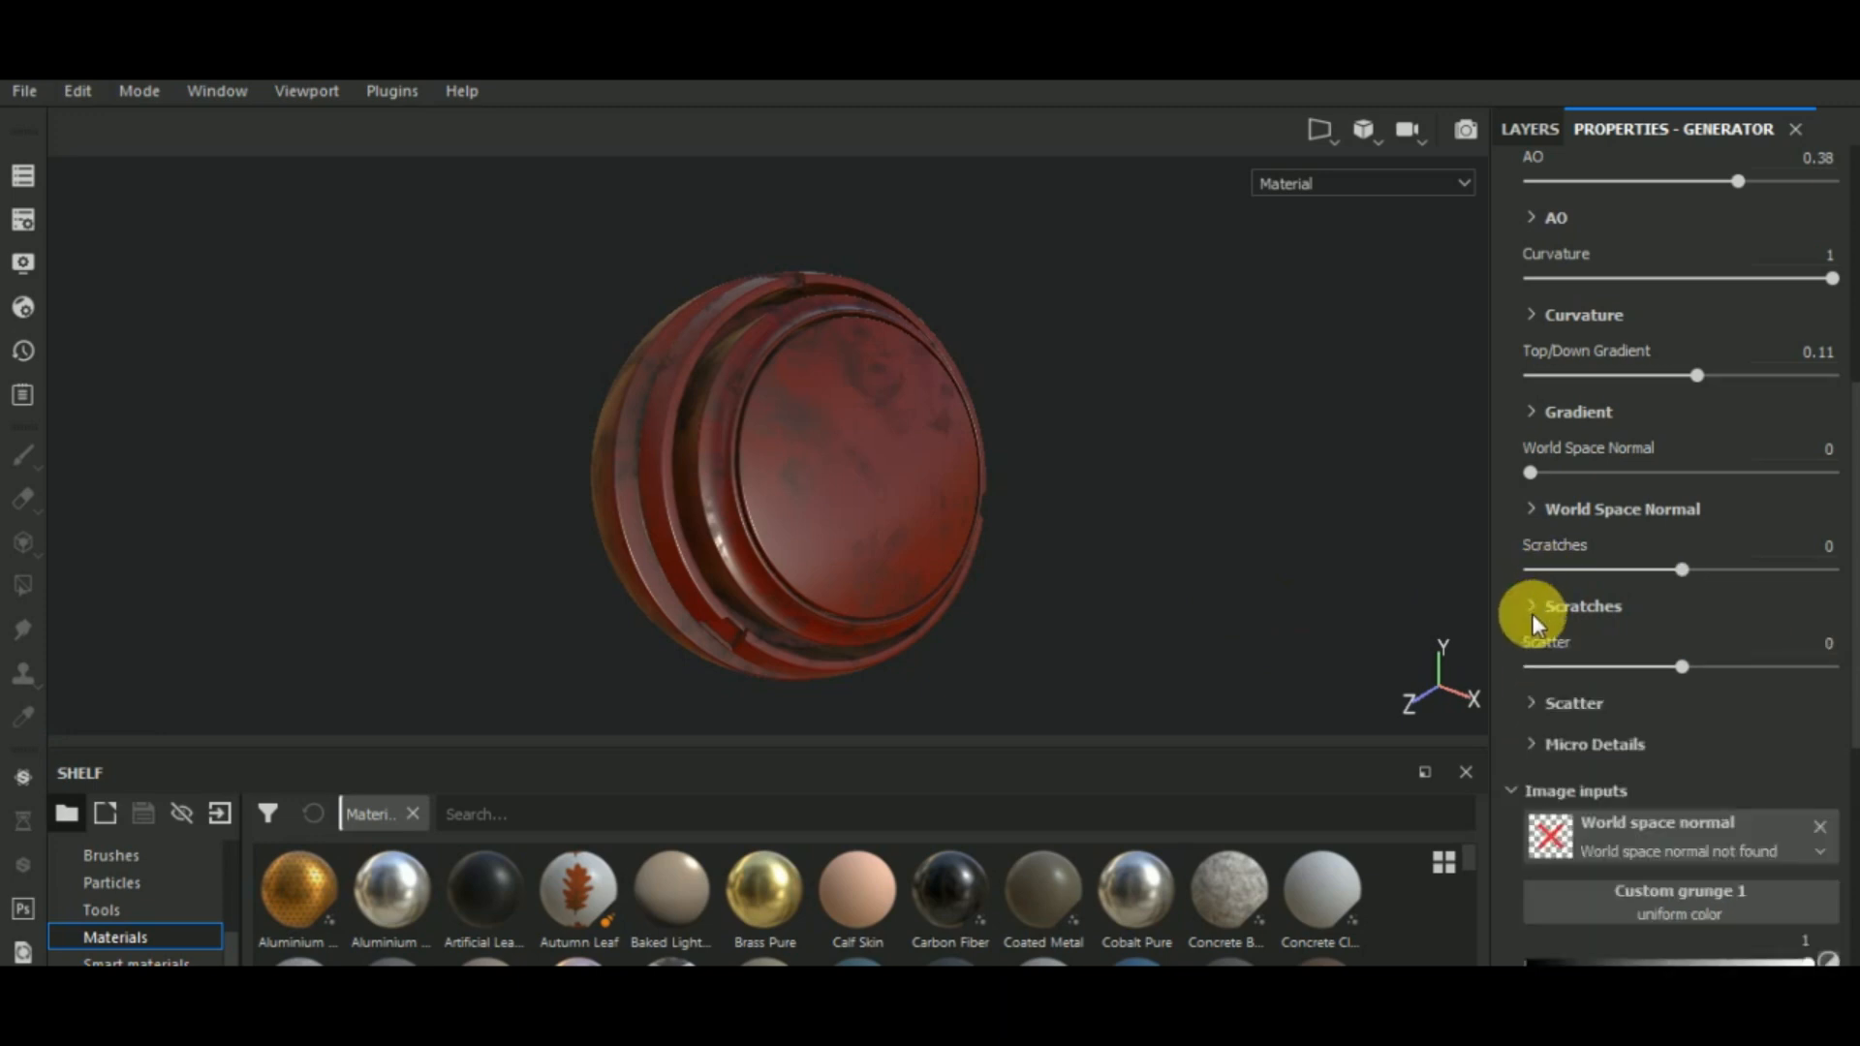
{"action": "left_click", "coordinate": [1533, 706]}
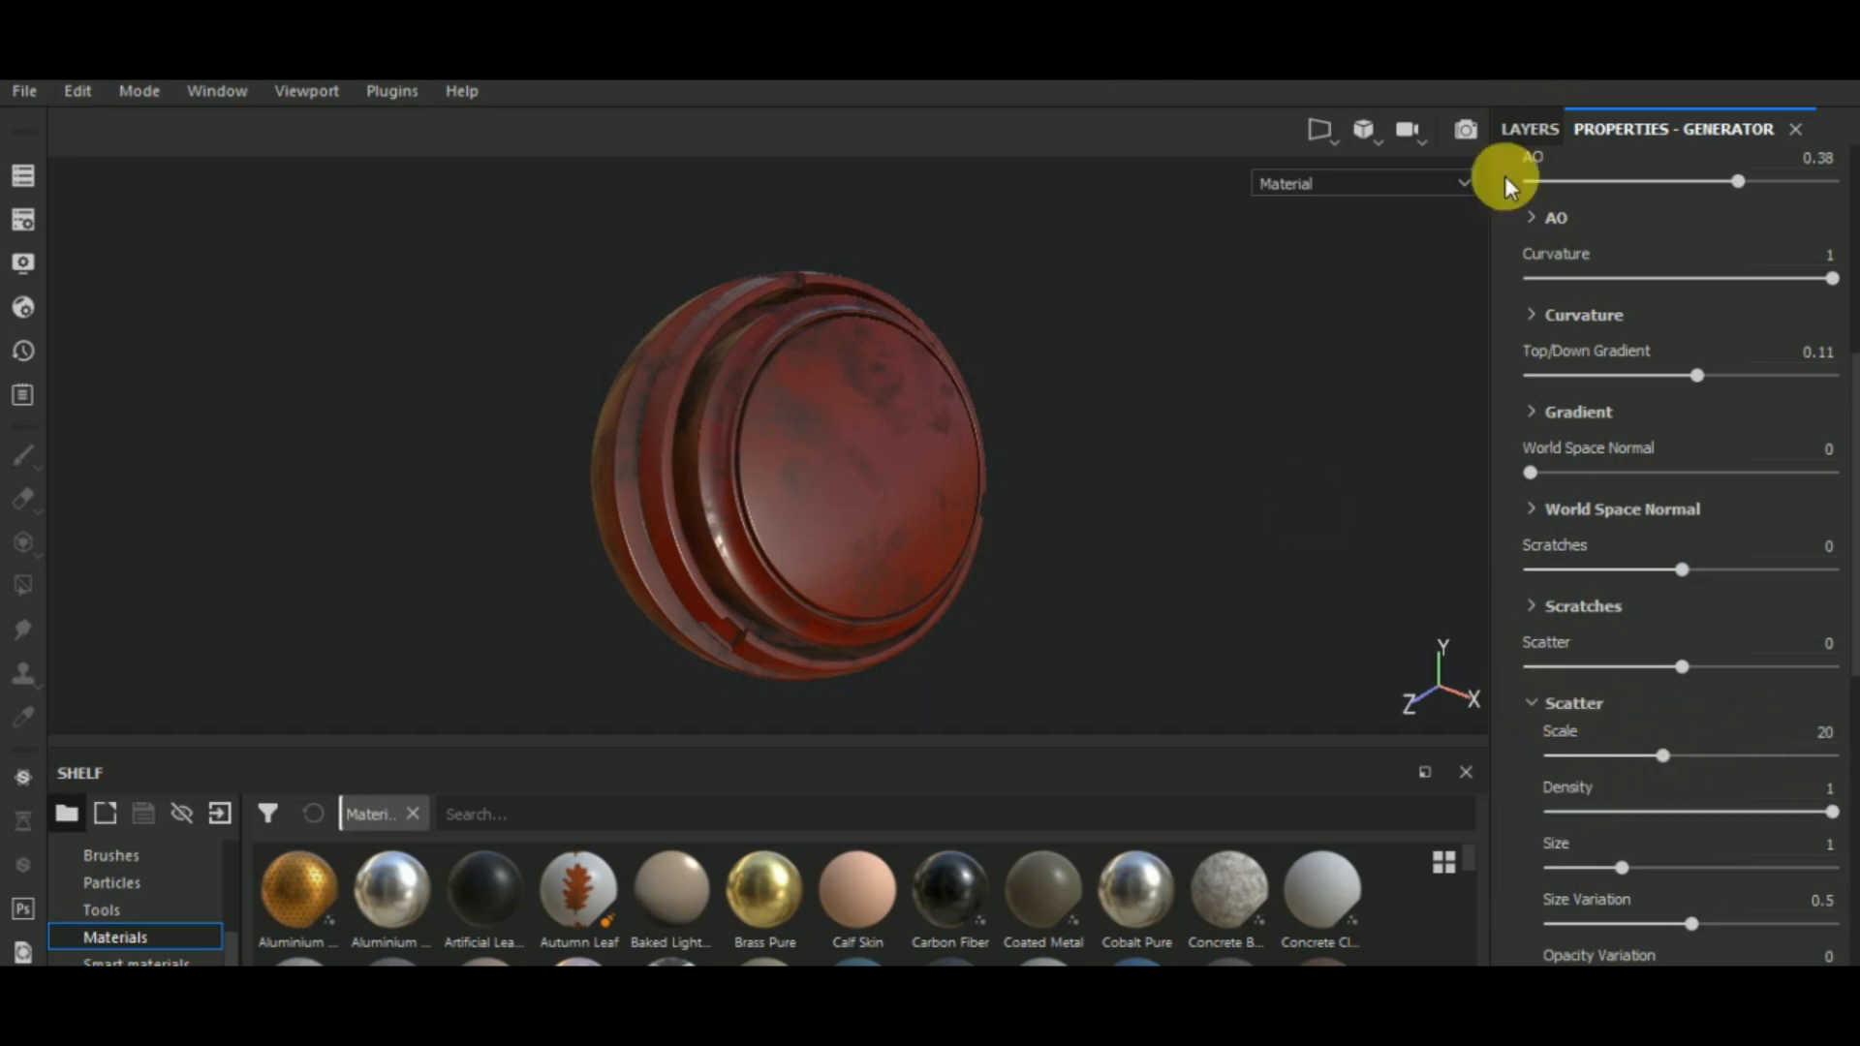
{"action": "left_click", "coordinate": [1531, 704]}
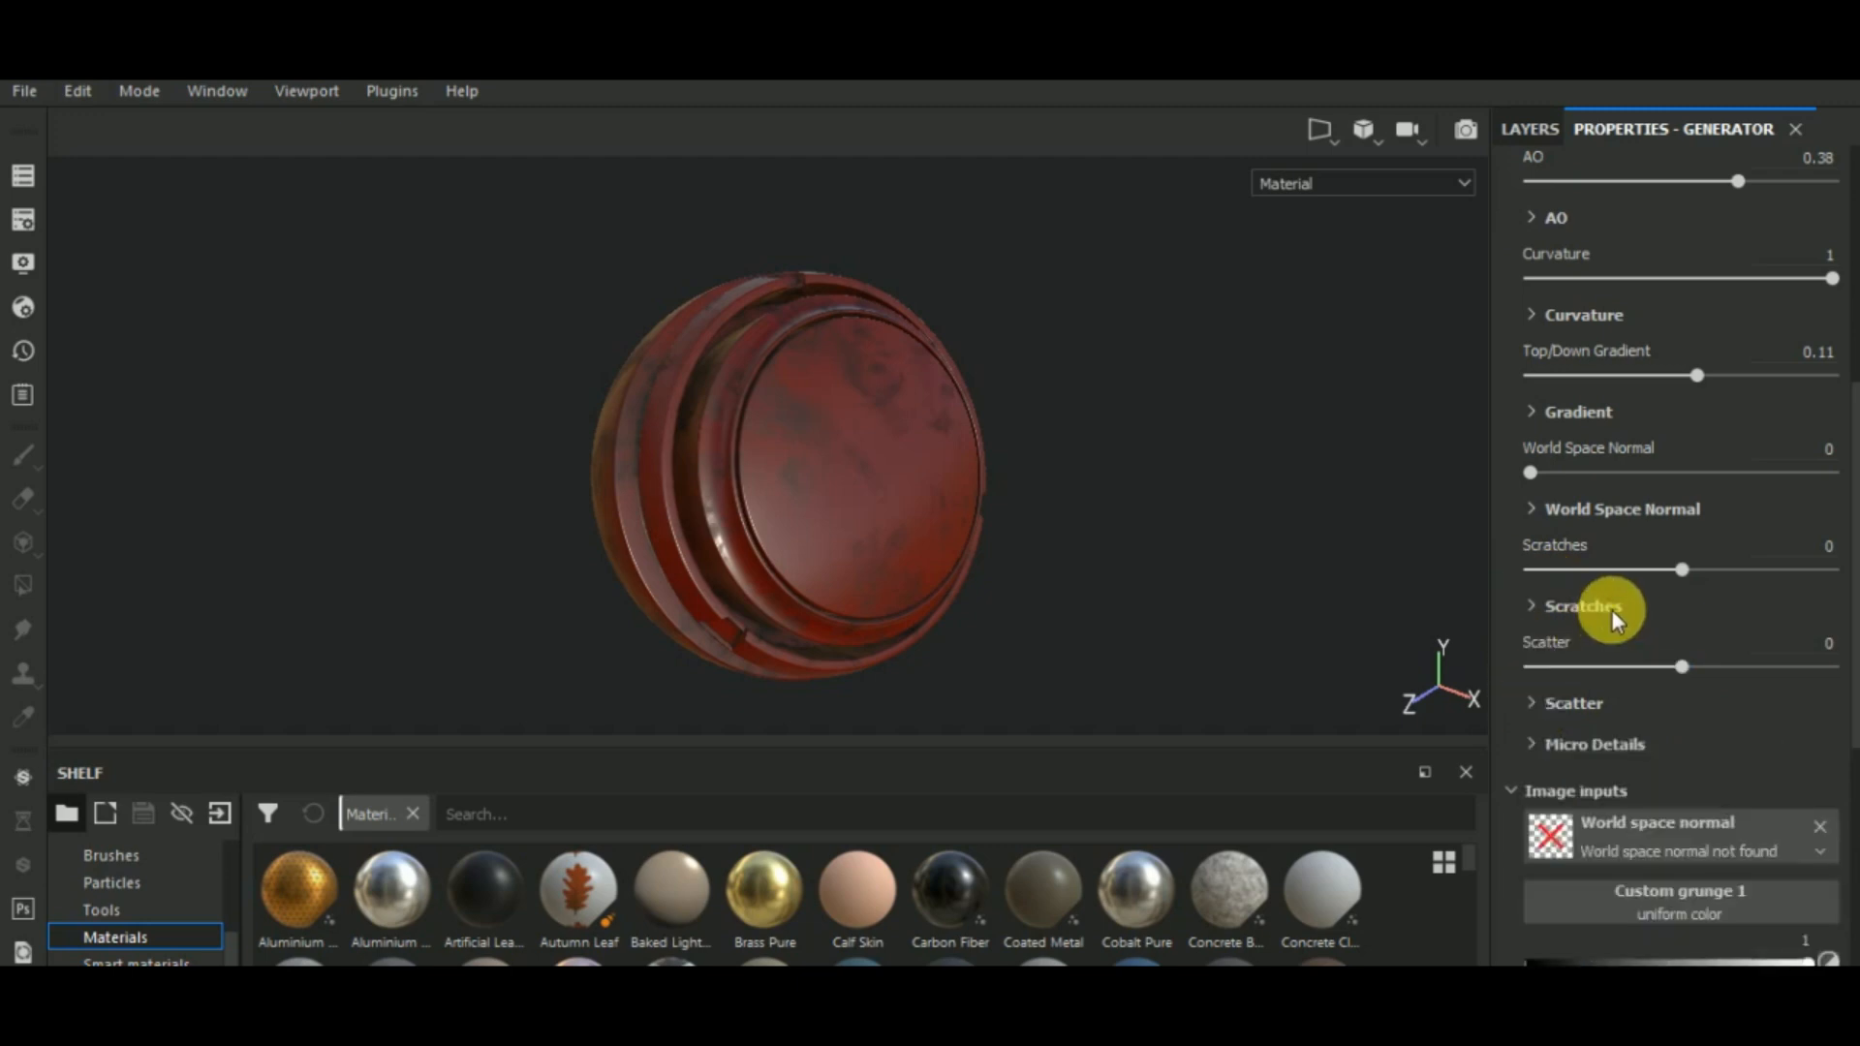
- Raise the mask generator's level to 0.63 and its overall contrast to 0.21
{"action": "scroll", "coordinate": [1604, 461], "scroll_direction": "up", "scroll_amount": 5}
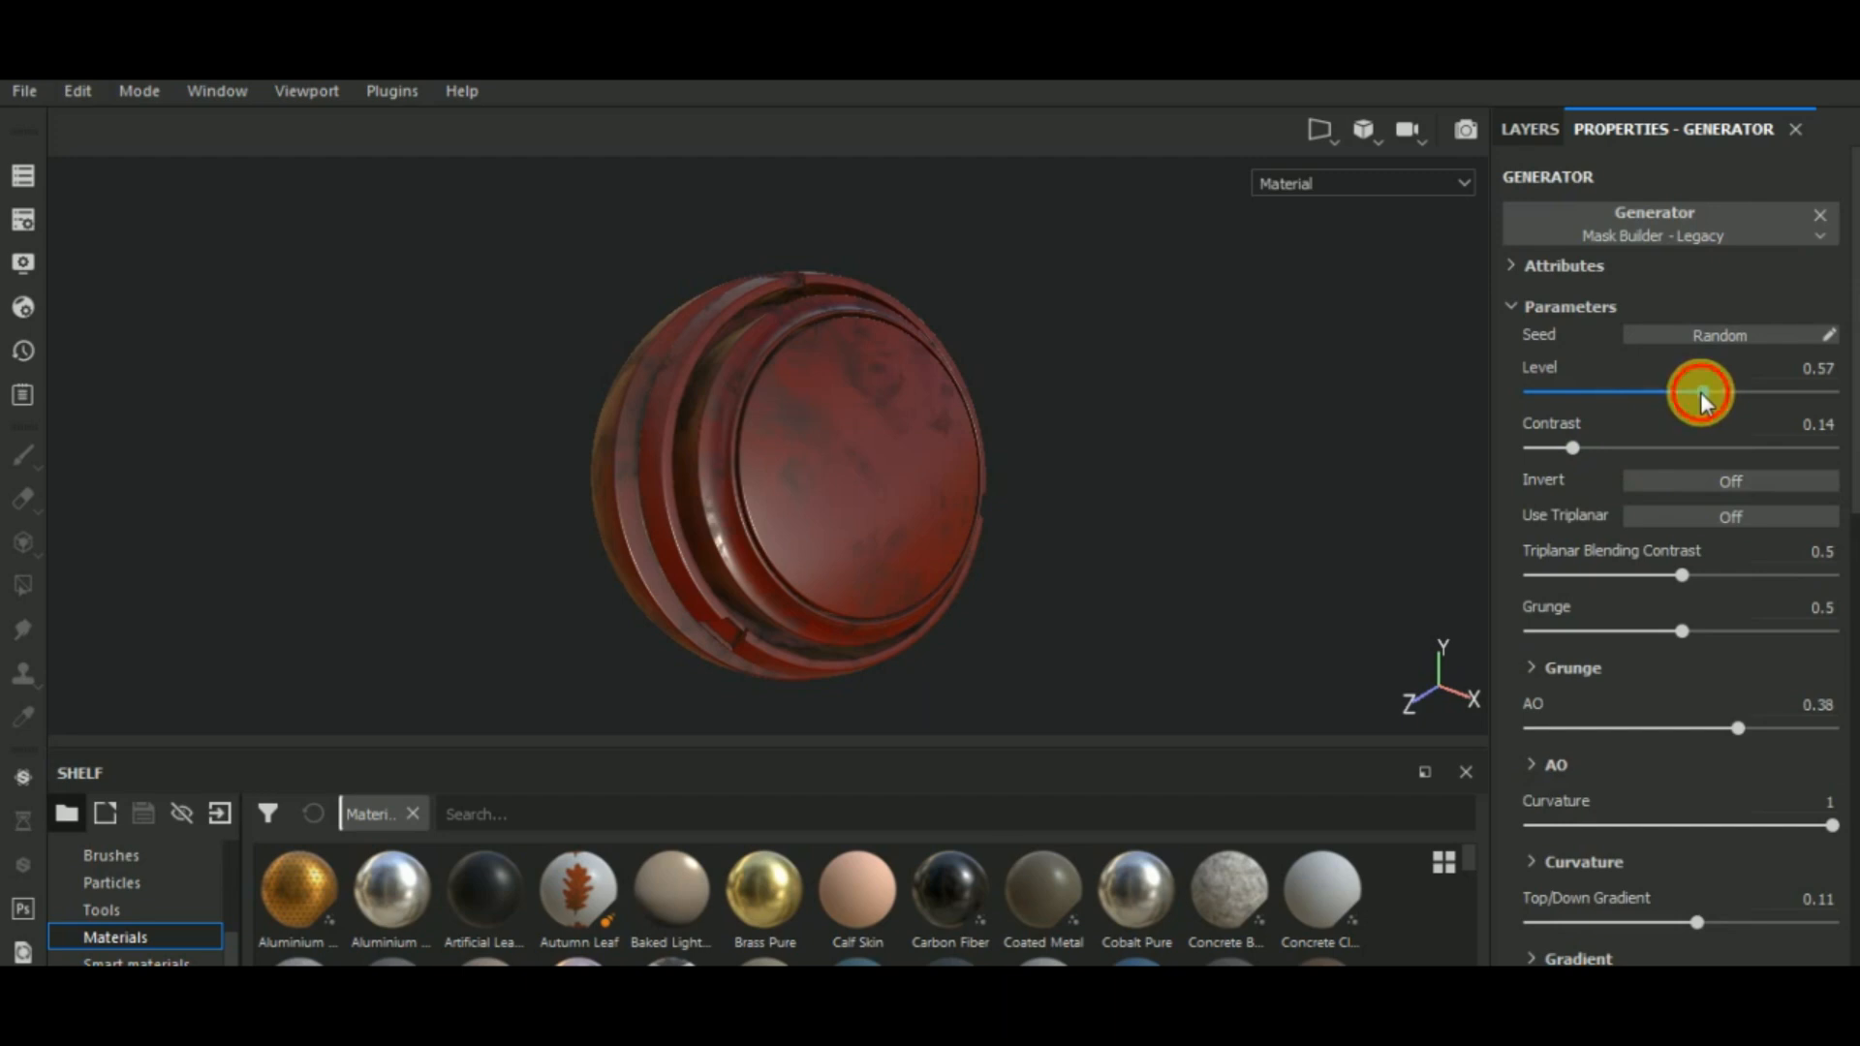
{"action": "left_click_drag", "start_coordinate": [1700, 393], "coordinate": [1718, 393]}
{"action": "left_click_drag", "start_coordinate": [1575, 445], "coordinate": [1595, 440]}
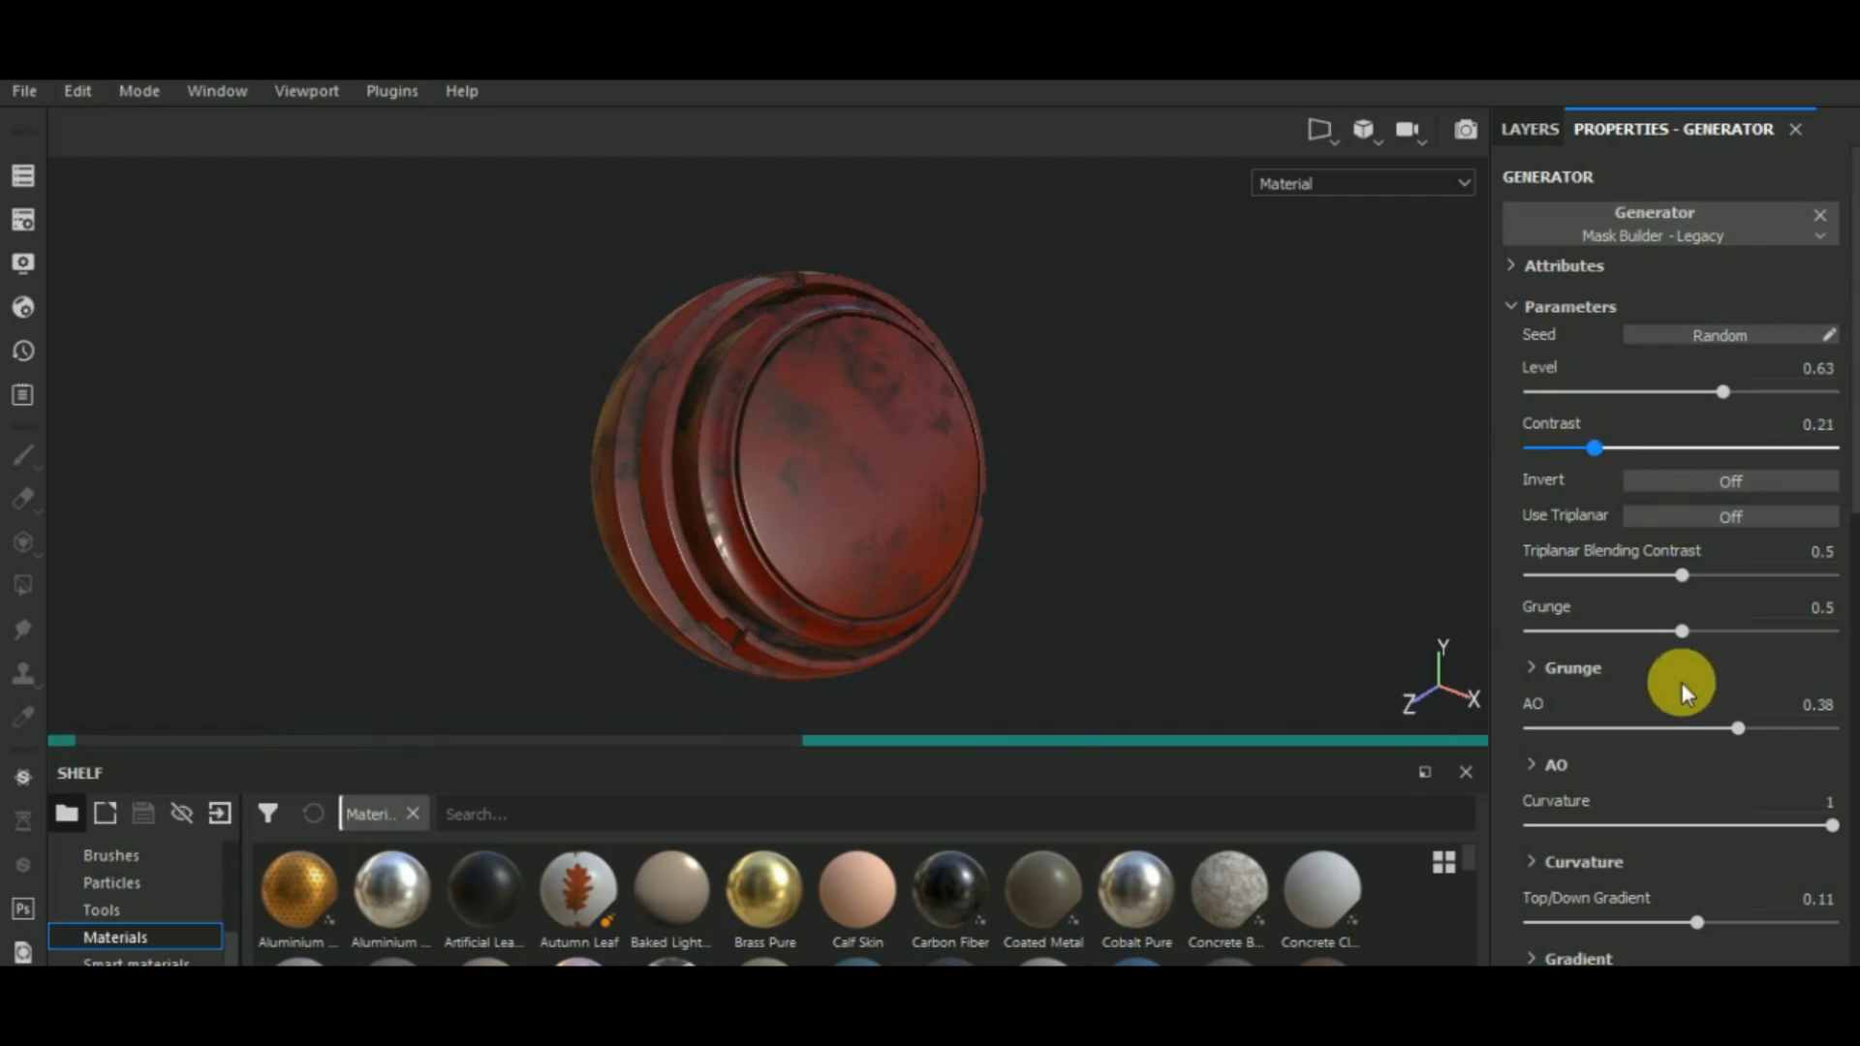
- Enlarge the viewport by shrinking the shelf, and set the generator's grunge amount to 0.49
{"action": "left_click_drag", "start_coordinate": [1680, 630], "coordinate": [1720, 629]}
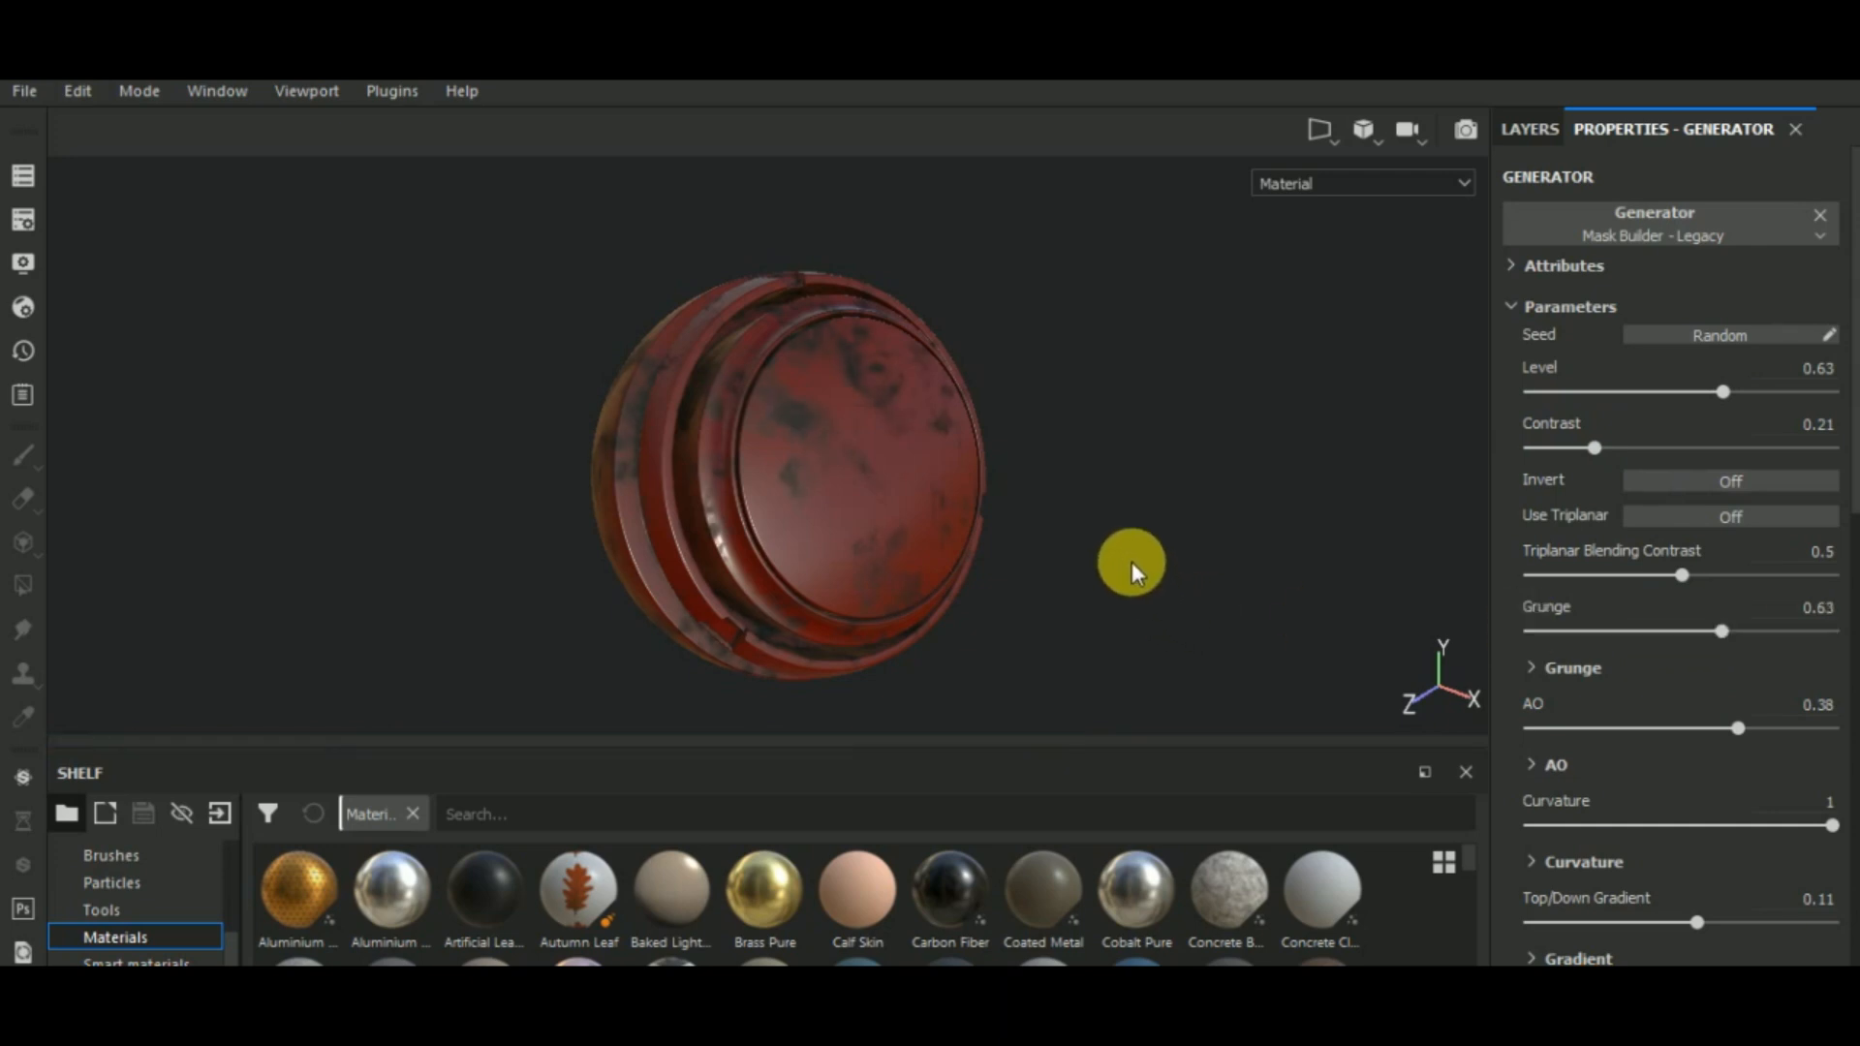
{"action": "left_click_drag", "start_coordinate": [1118, 548], "coordinate": [946, 503], "text": "alt"}
{"action": "scroll", "coordinate": [950, 496], "scroll_direction": "up", "scroll_amount": 3}
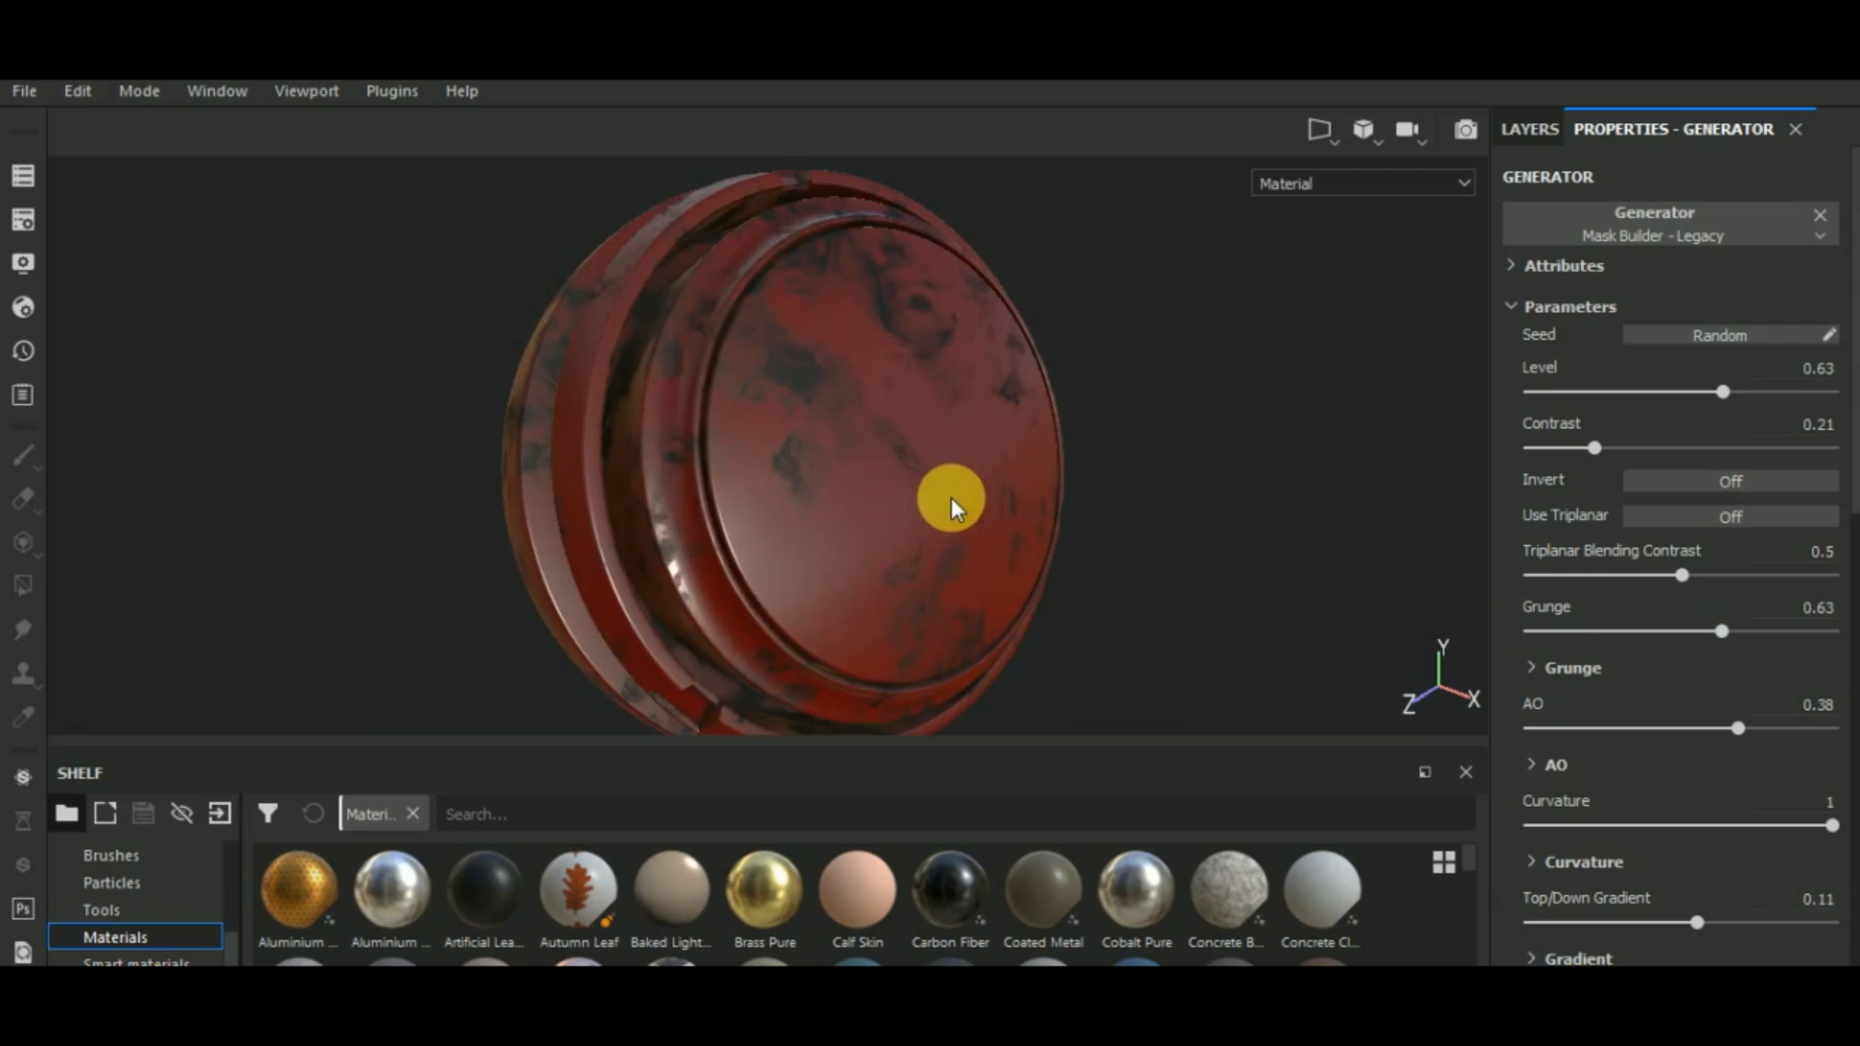
{"action": "left_click_drag", "start_coordinate": [1038, 749], "coordinate": [1050, 821]}
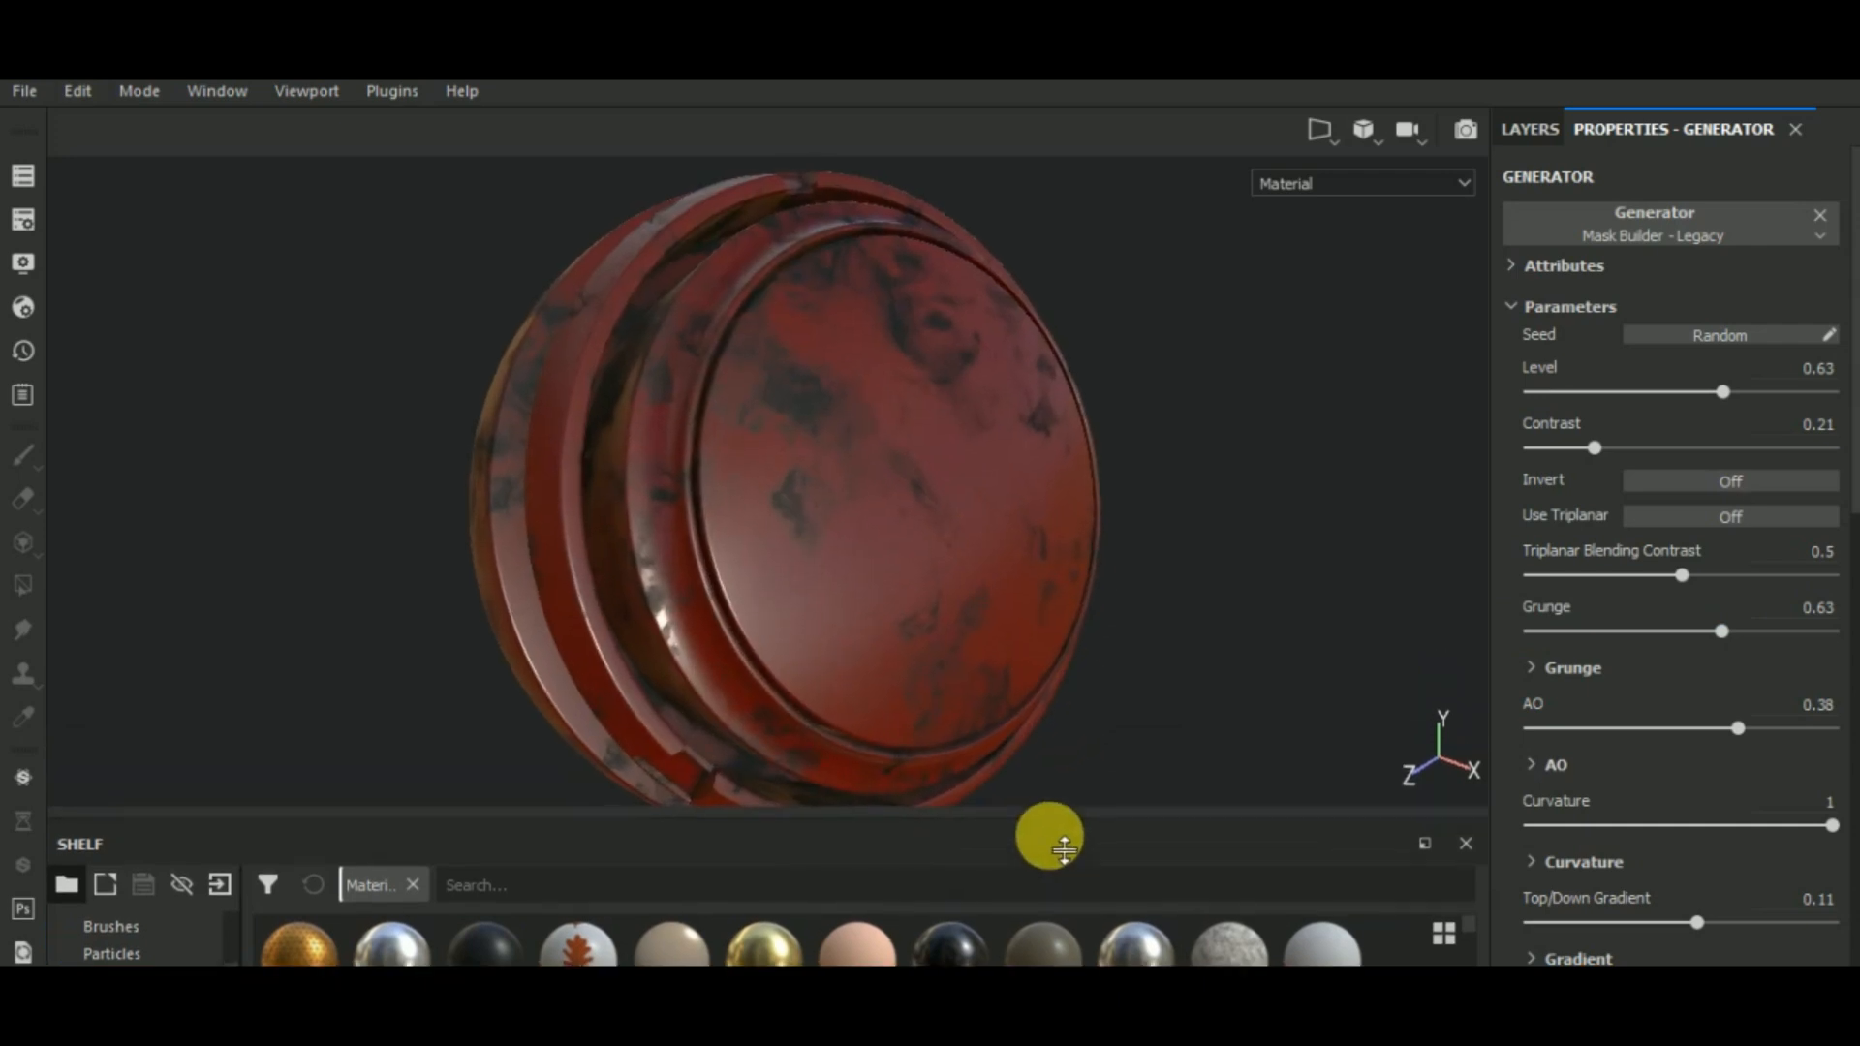
{"action": "left_click", "coordinate": [1674, 632]}
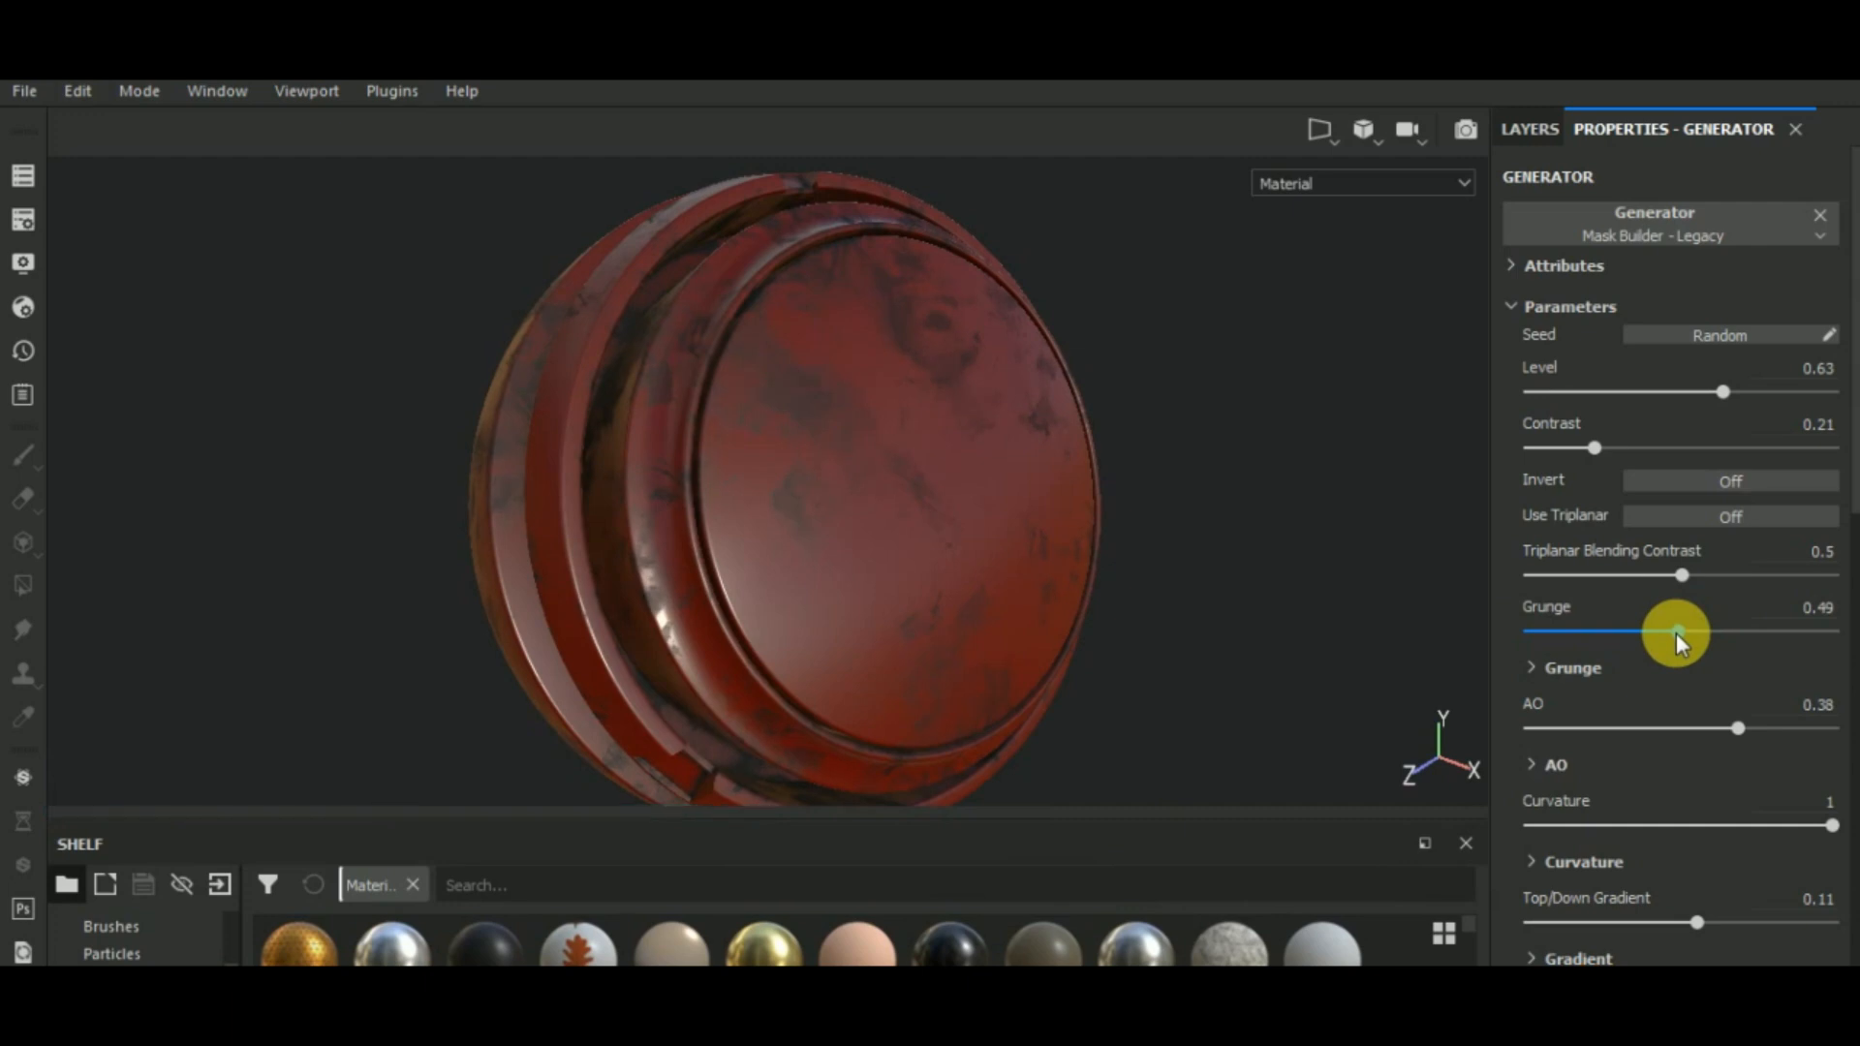
- Add an empty filter above the Mask Builder generator in the mask stack of Fill layer 2
{"action": "left_click", "coordinate": [1524, 129]}
{"action": "left_click", "coordinate": [1671, 236]}
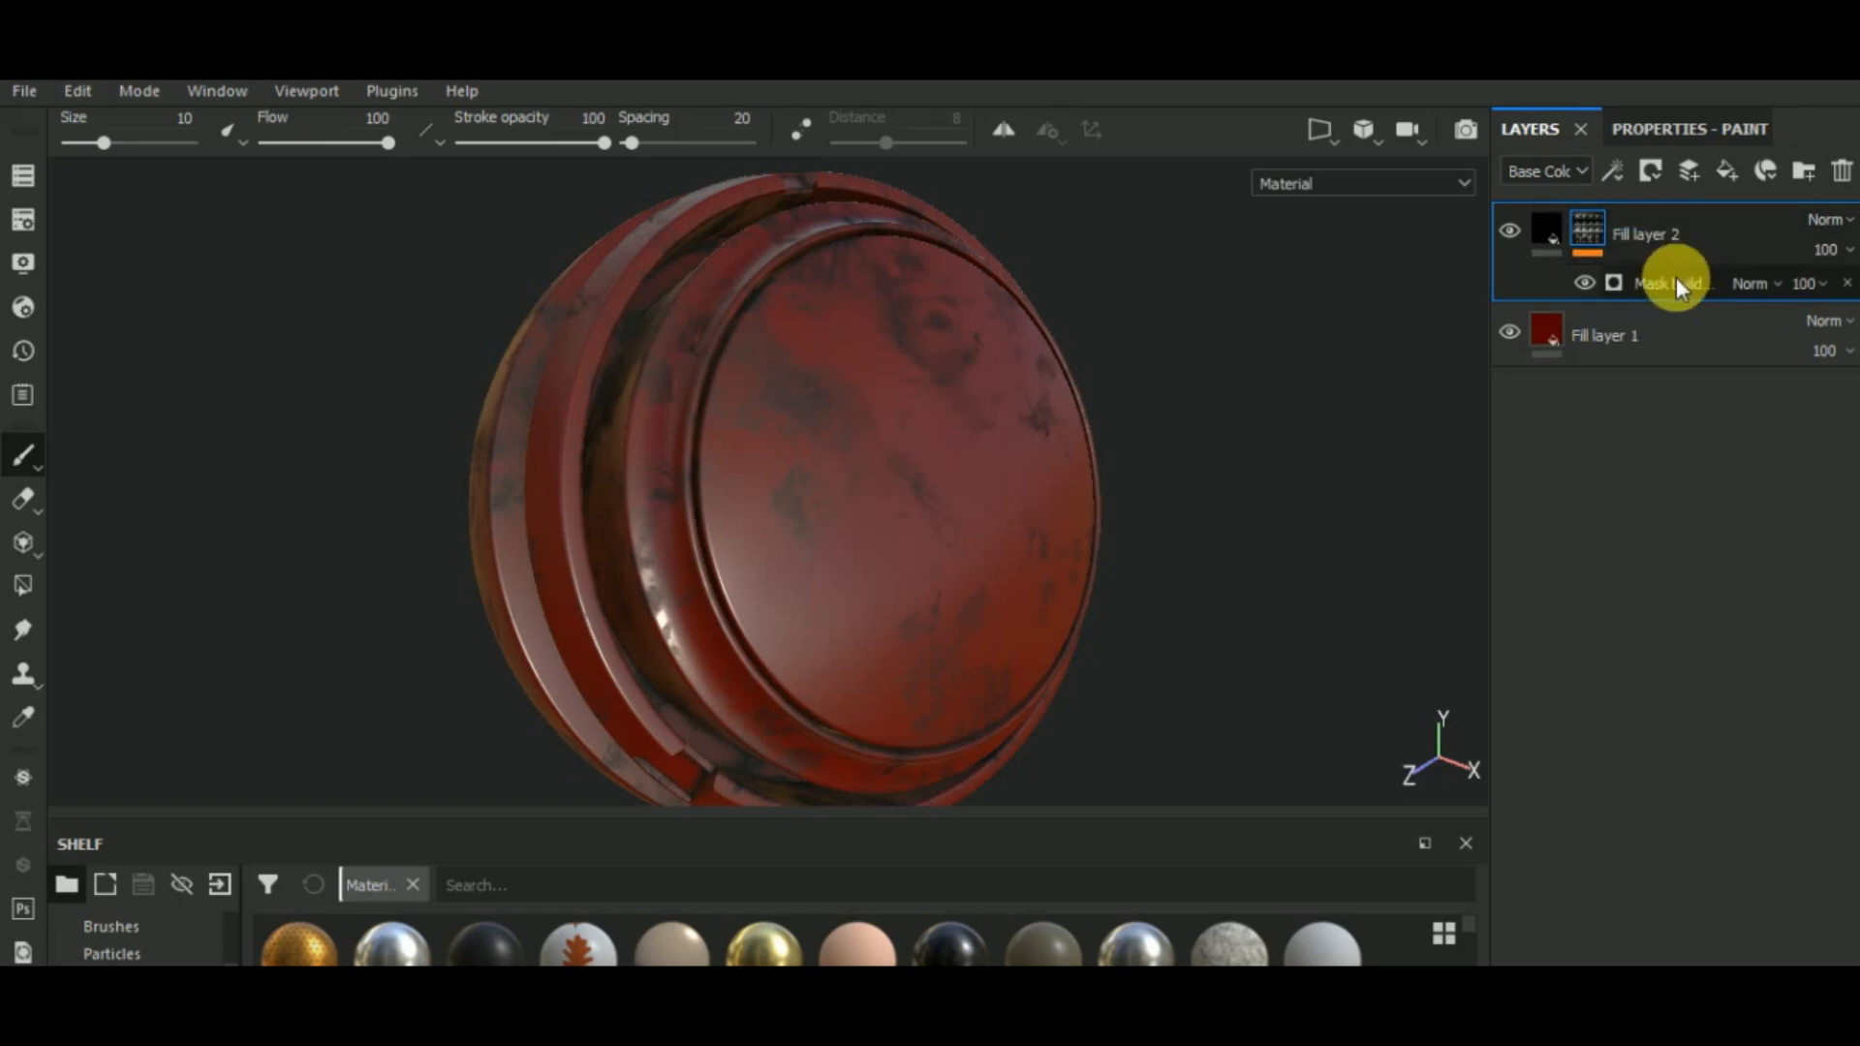
{"action": "left_click", "coordinate": [1668, 281]}
{"action": "left_click", "coordinate": [1611, 172]}
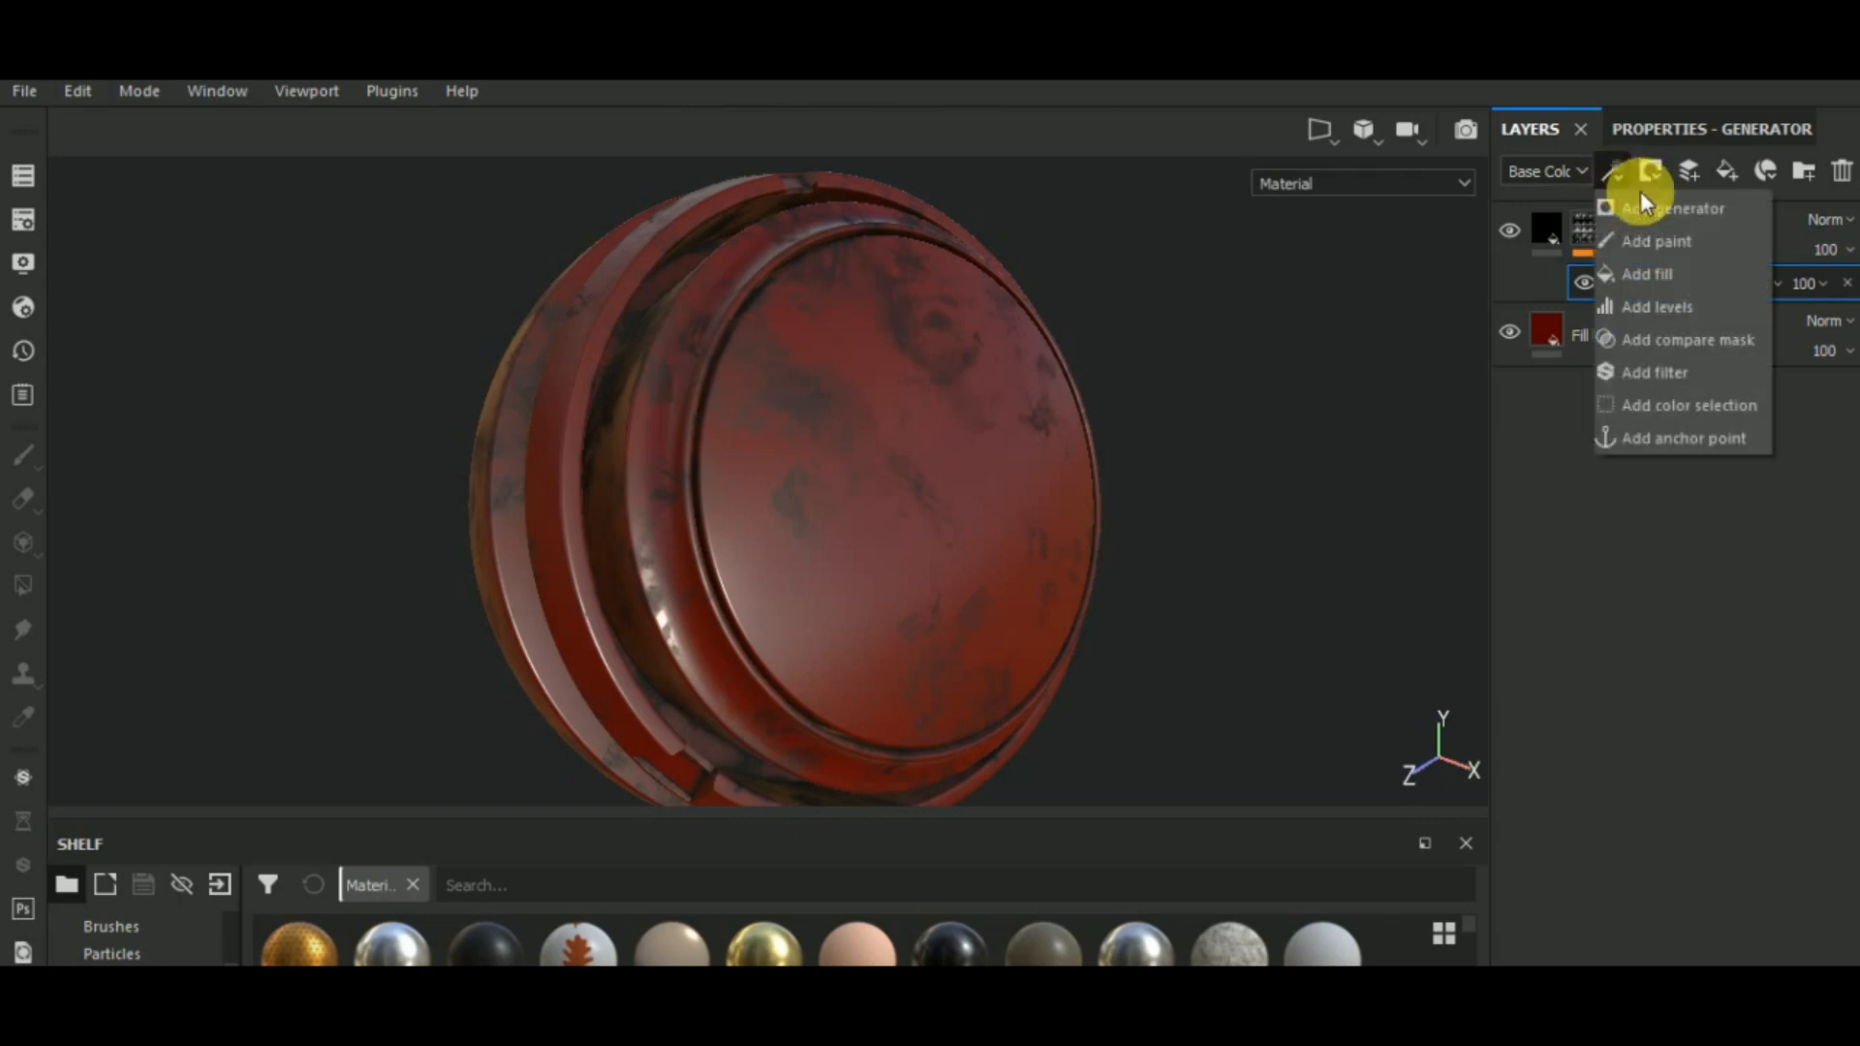
{"action": "left_click", "coordinate": [1684, 374]}
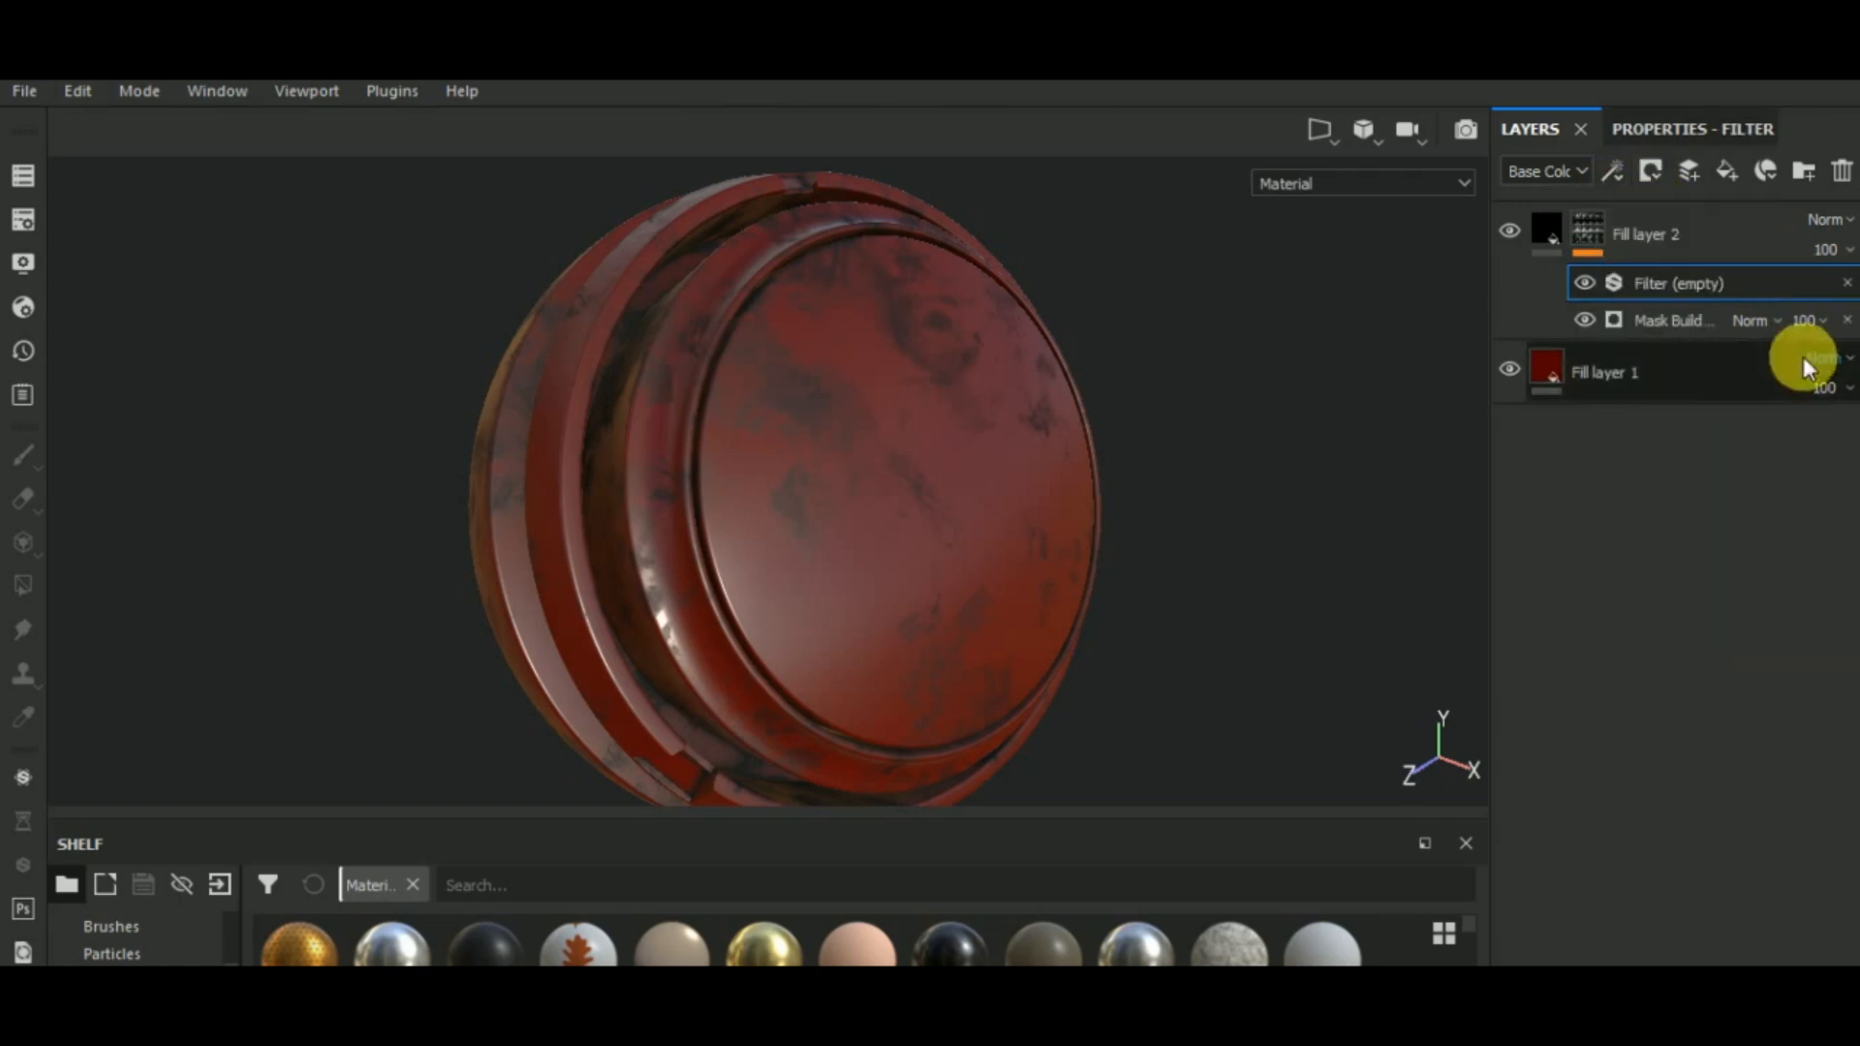
- Assign the Sharpen filter to the empty filter effect and set its sharpen intensity to 1.65
{"action": "left_click", "coordinate": [1637, 131]}
{"action": "left_click", "coordinate": [1699, 230]}
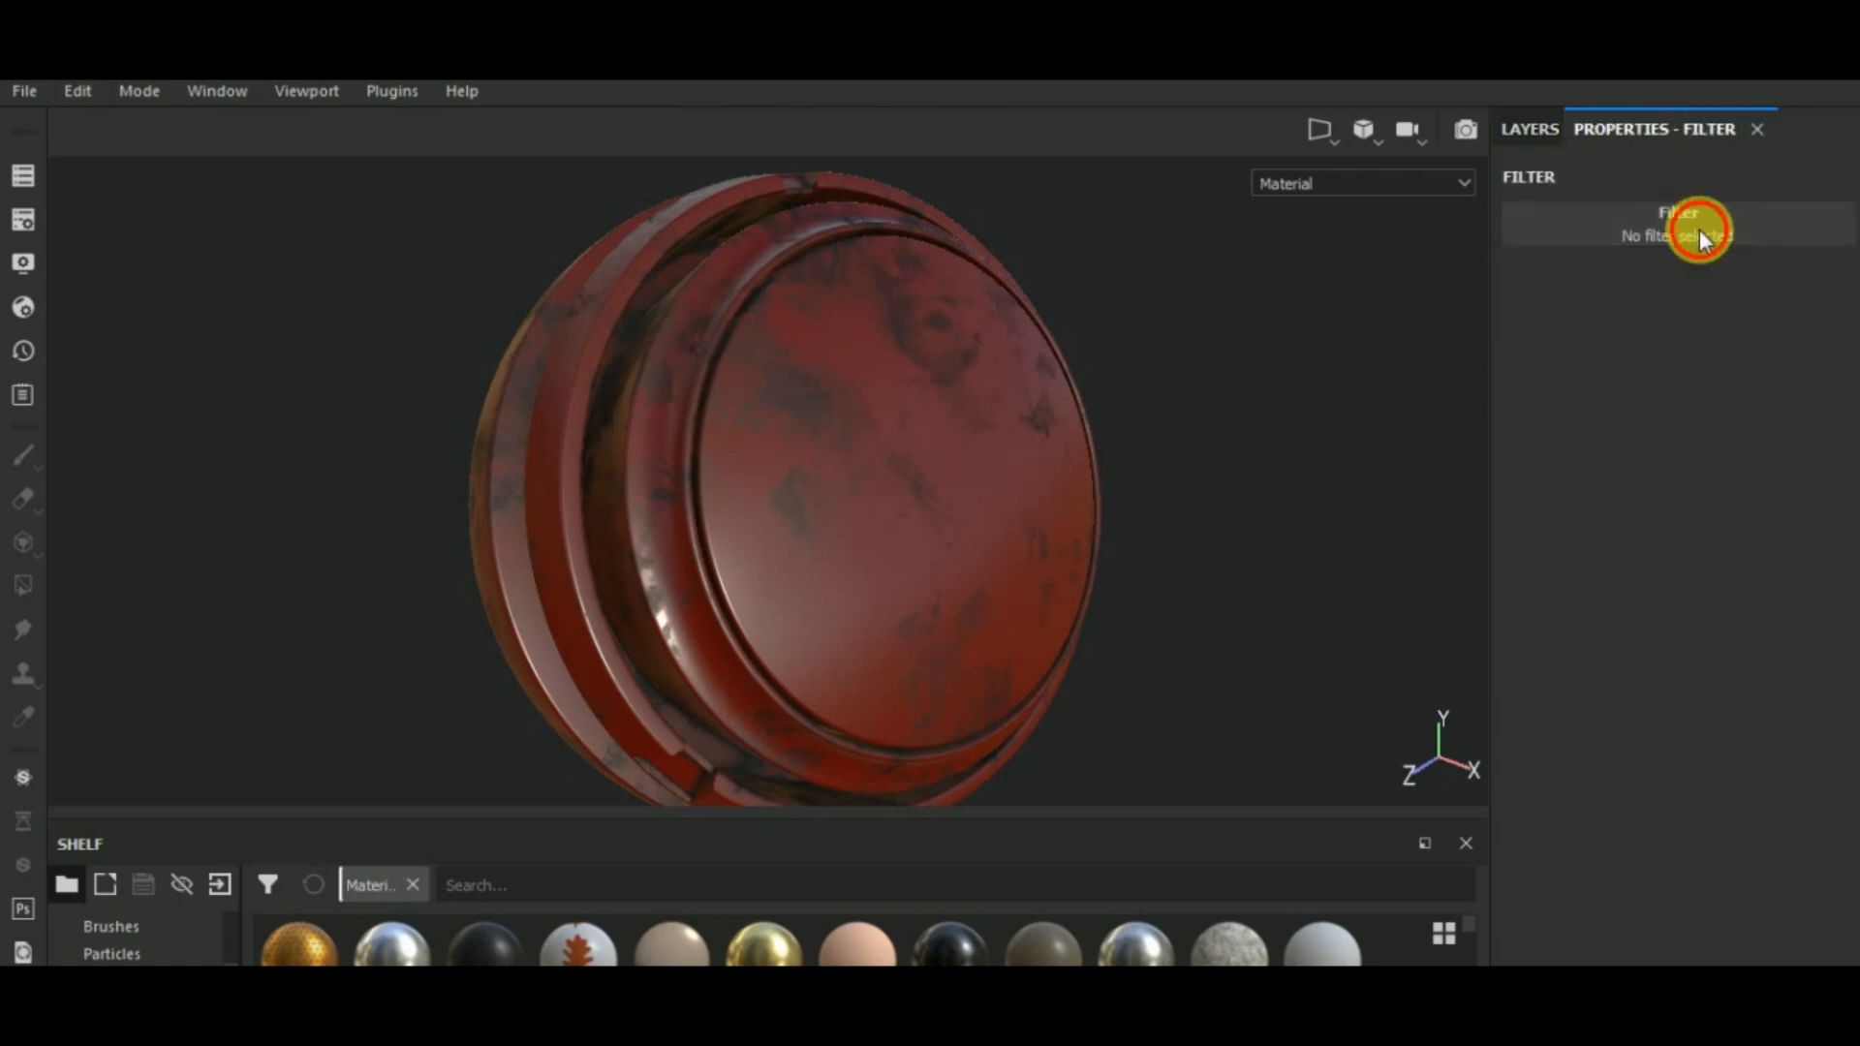
{"action": "scroll", "coordinate": [1740, 490], "scroll_direction": "down", "scroll_amount": 4}
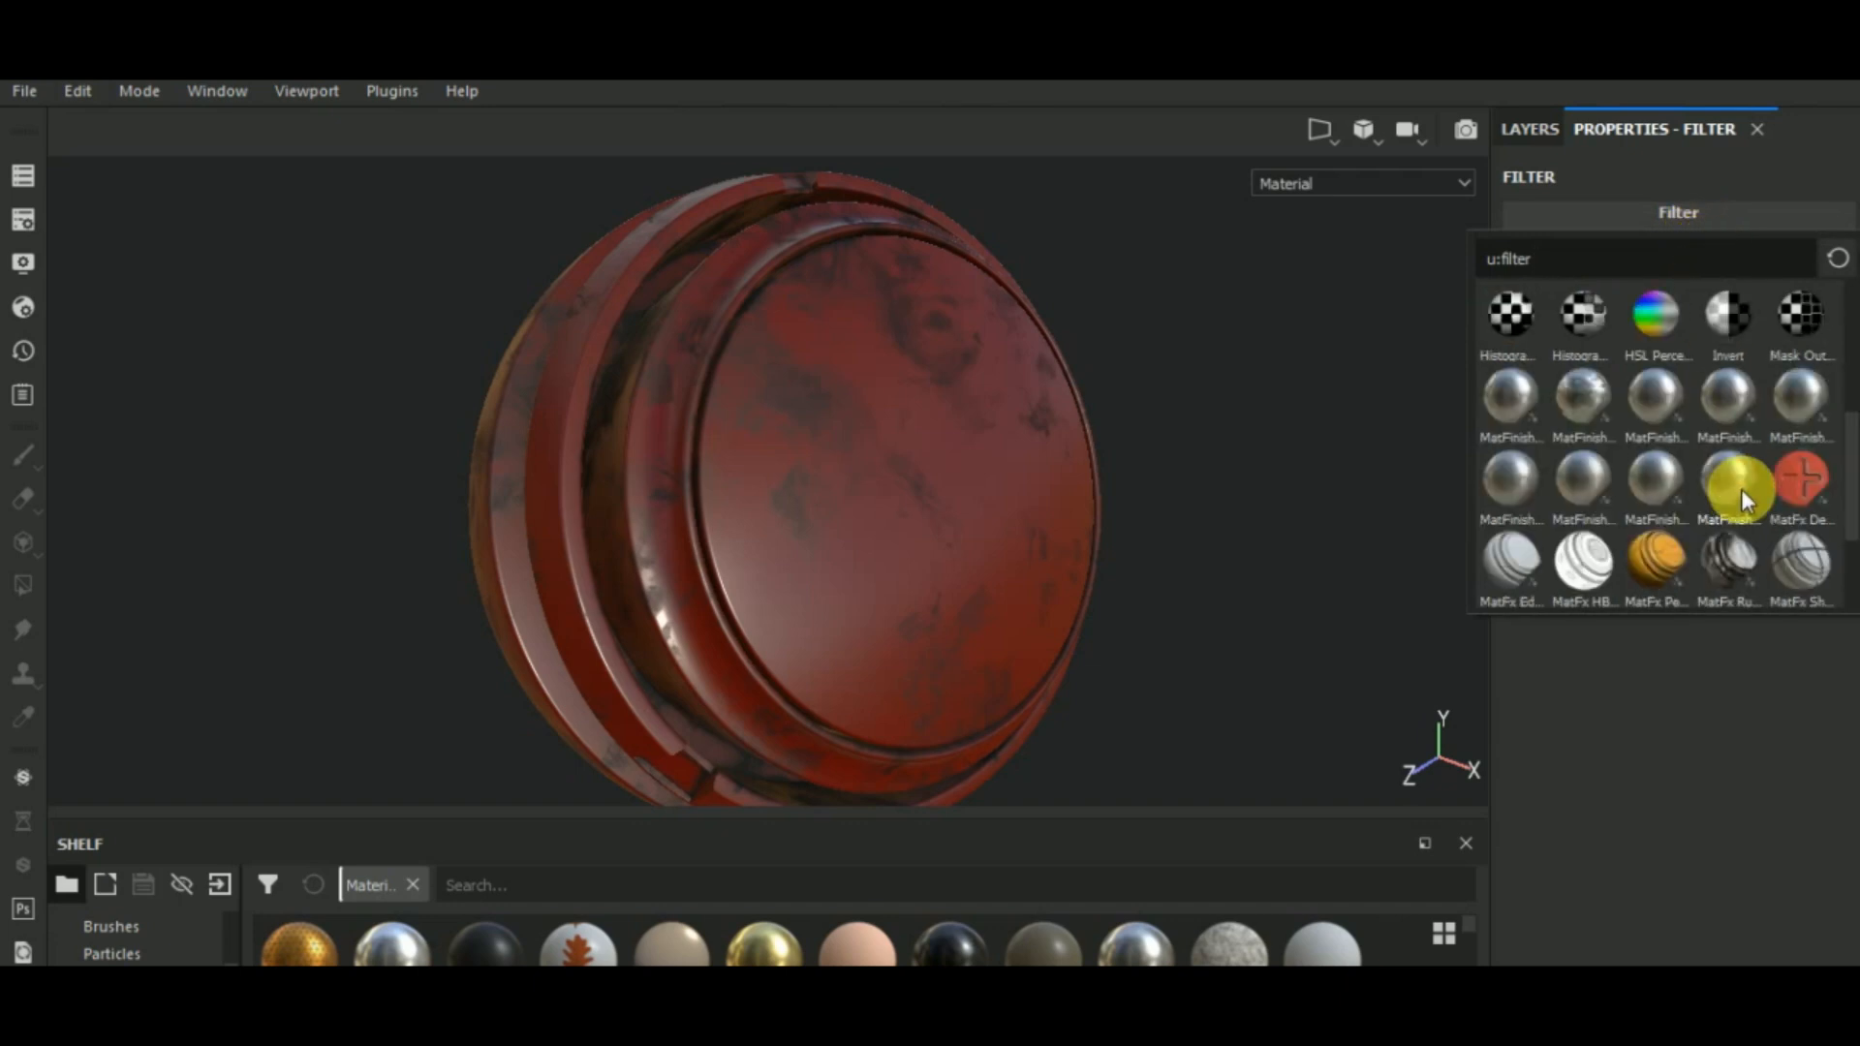
{"action": "scroll", "coordinate": [1743, 489], "scroll_direction": "down", "scroll_amount": 2}
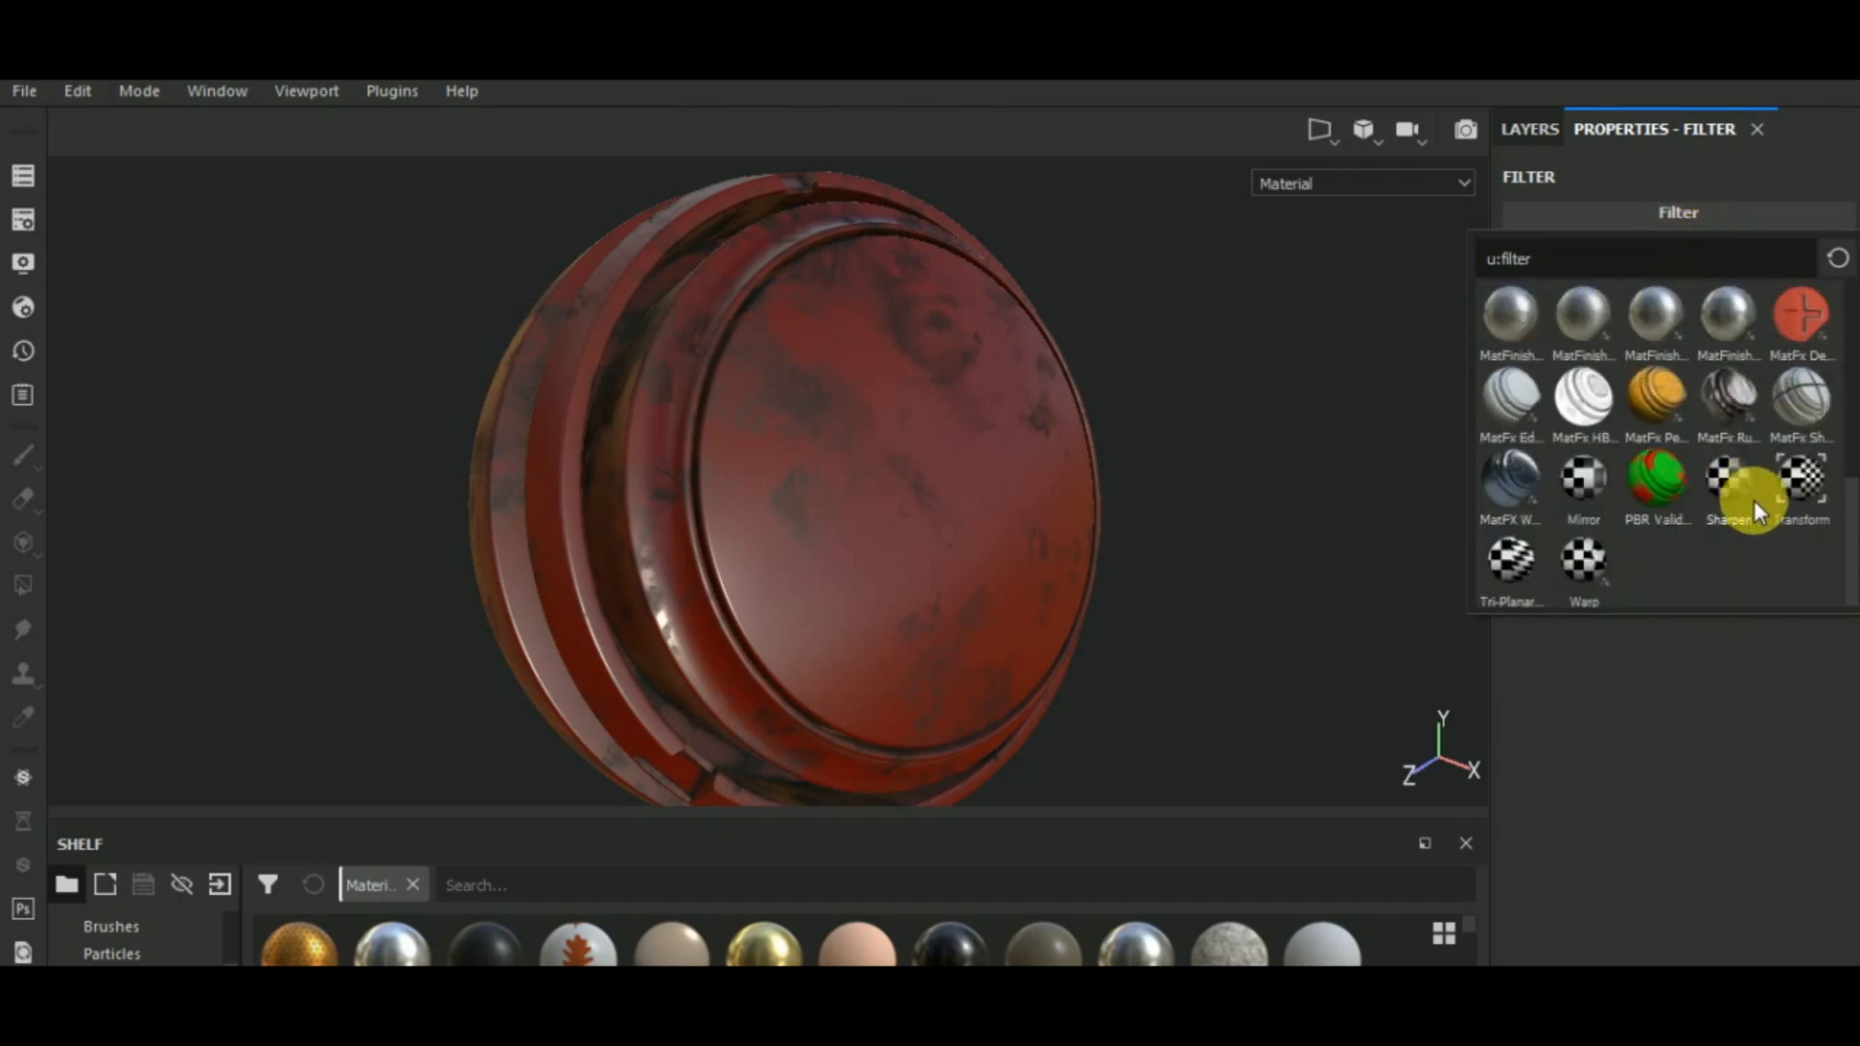
{"action": "left_click", "coordinate": [1736, 486]}
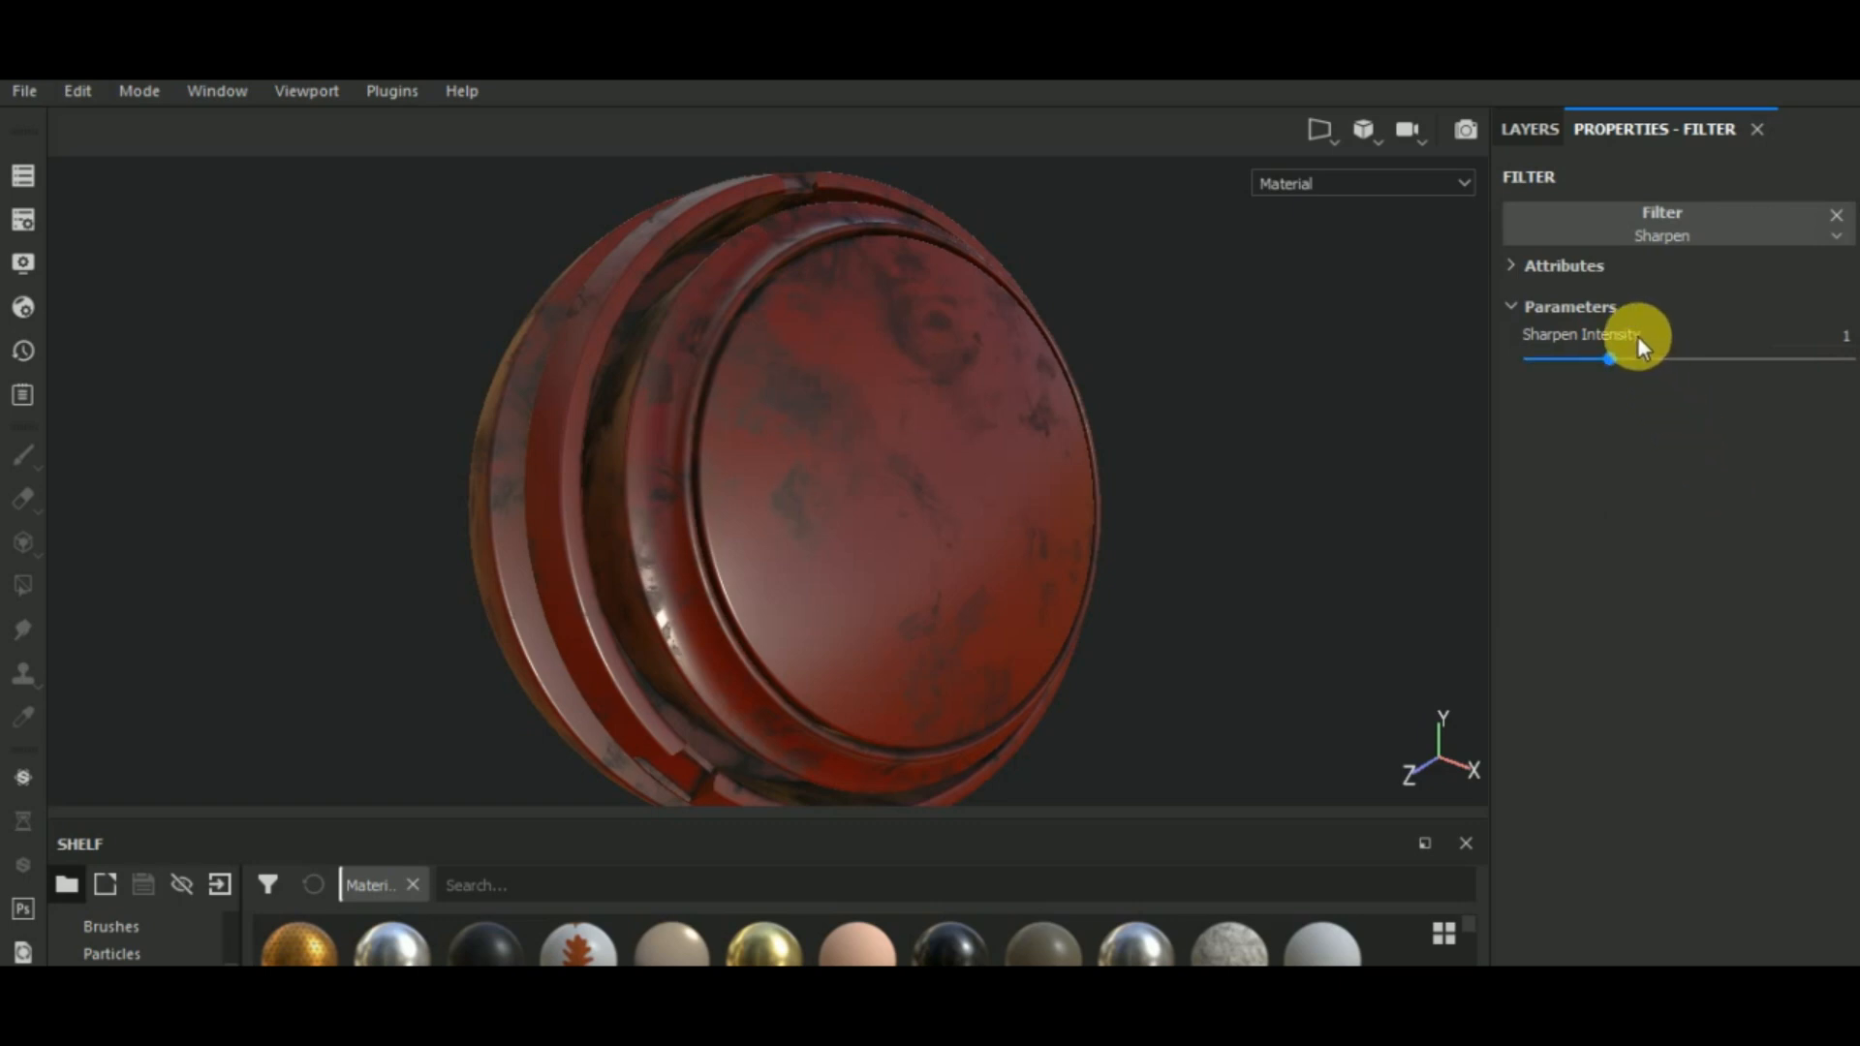
{"action": "left_click_drag", "start_coordinate": [1624, 352], "coordinate": [1659, 370]}
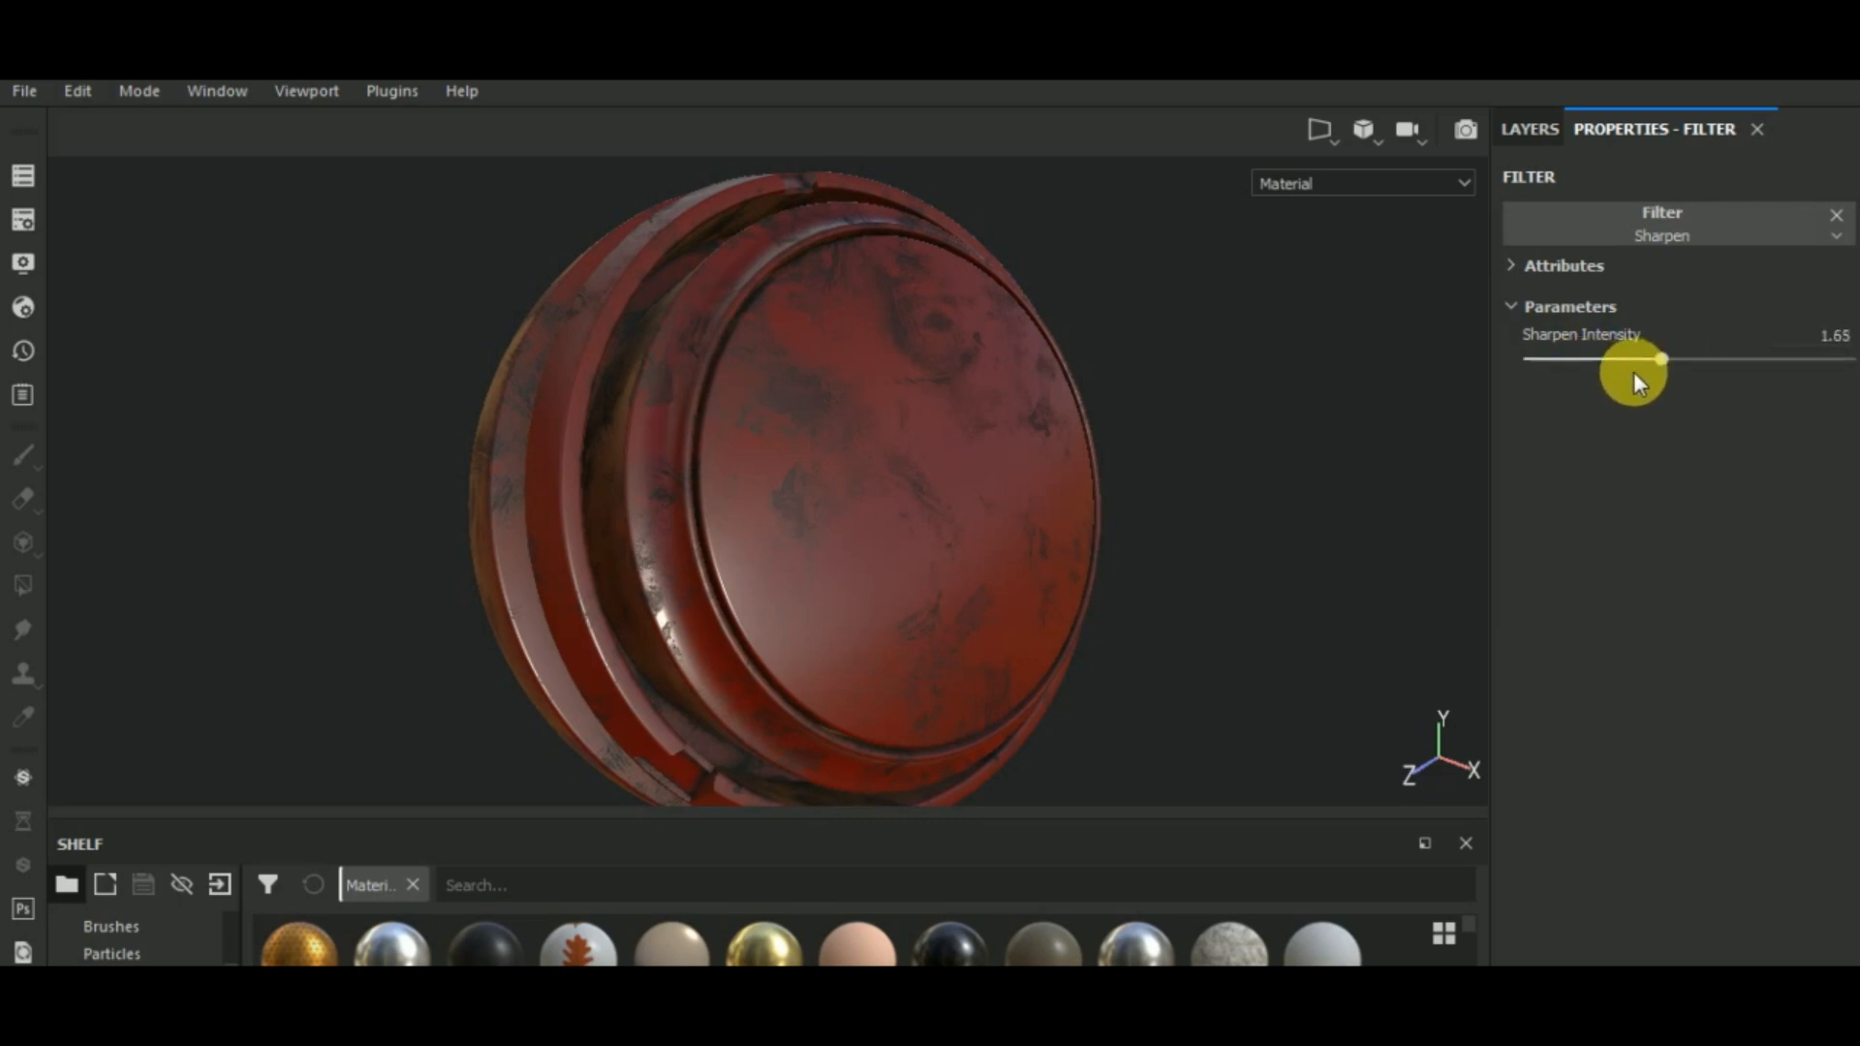
- Add a new fill layer above Fill layer 2 and set its base color to black
{"action": "left_click", "coordinate": [1526, 124]}
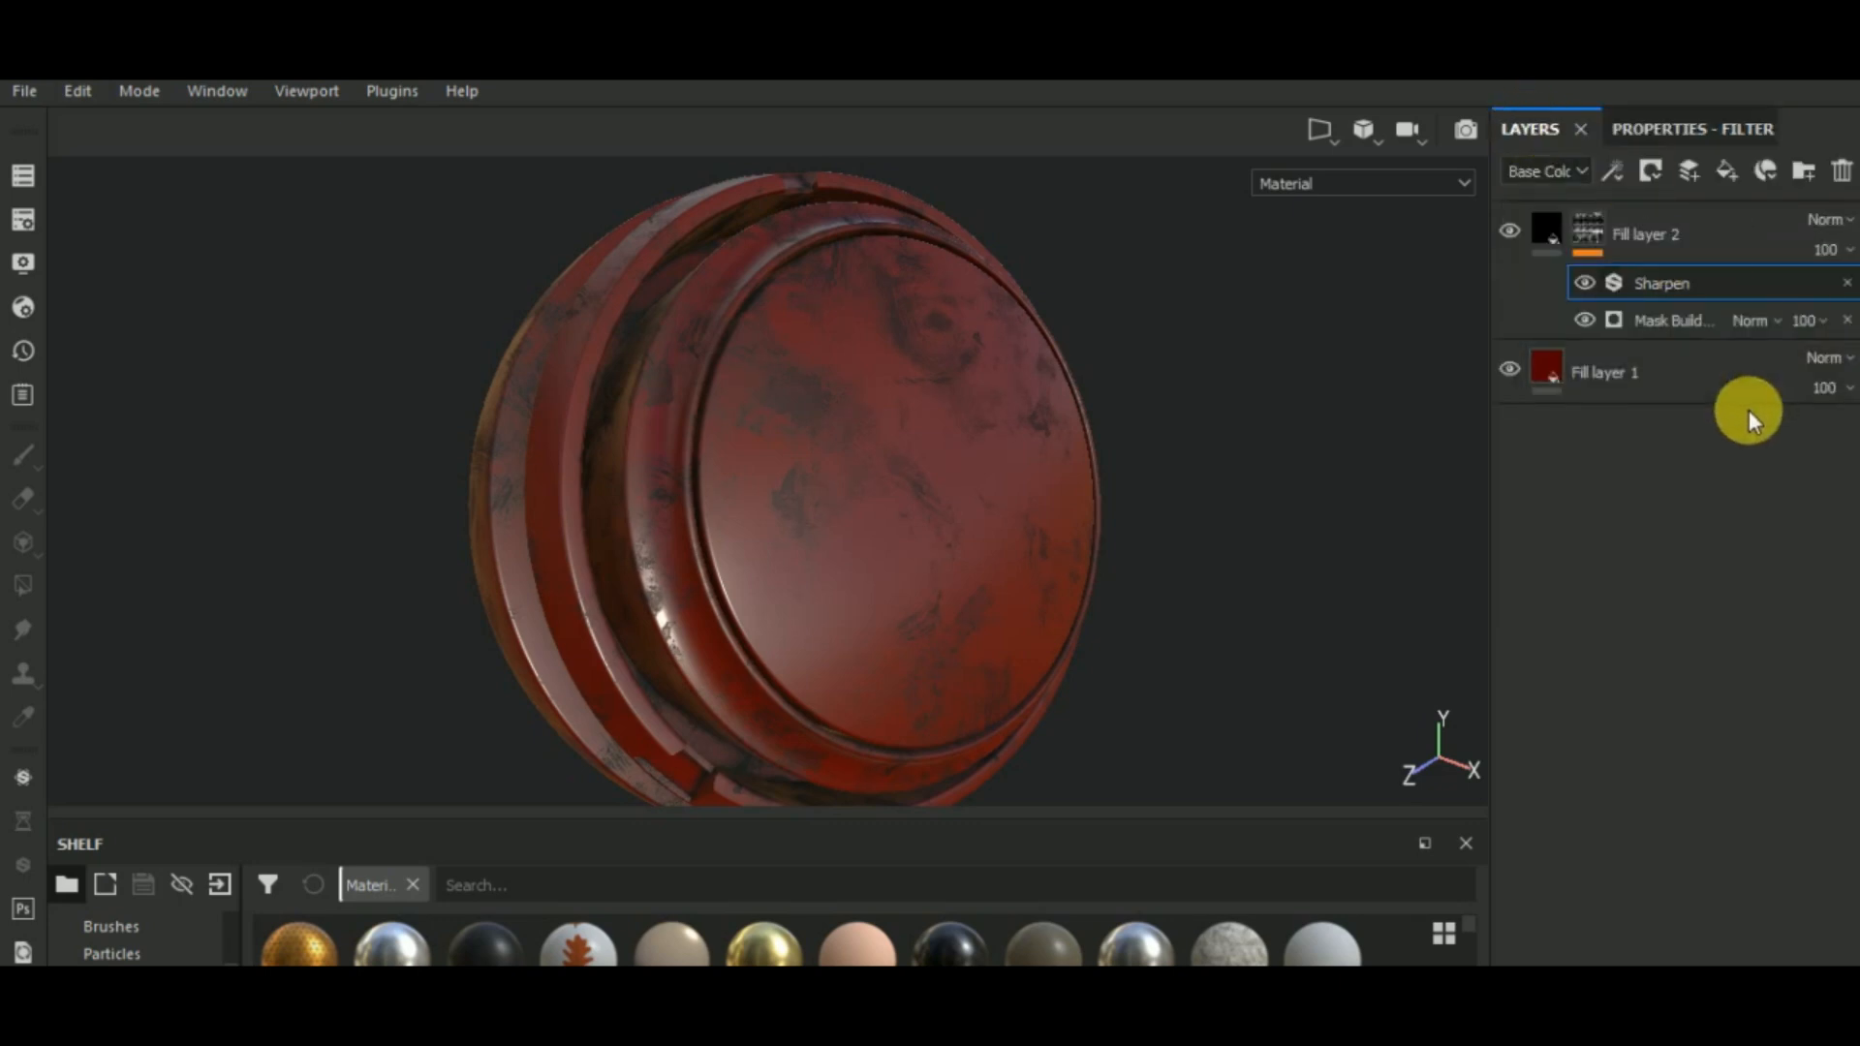
{"action": "left_click", "coordinate": [1648, 232]}
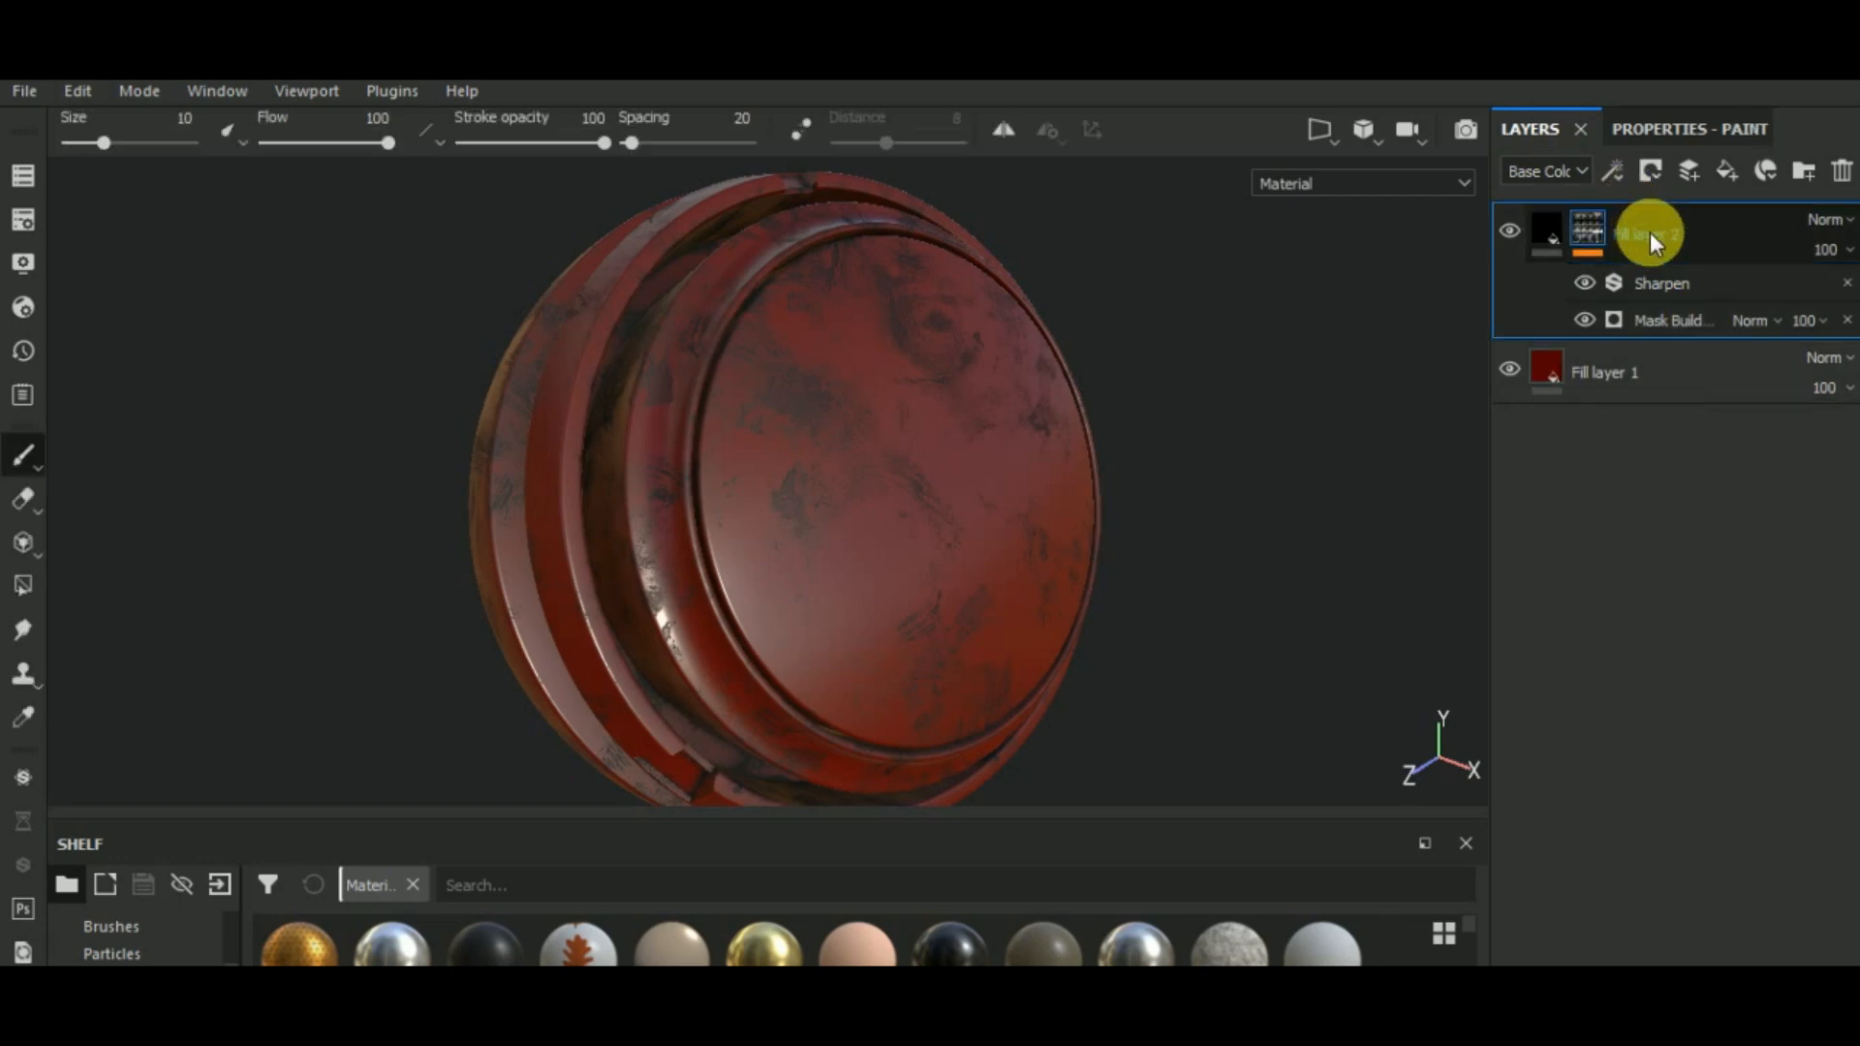
{"action": "left_click", "coordinate": [1723, 174]}
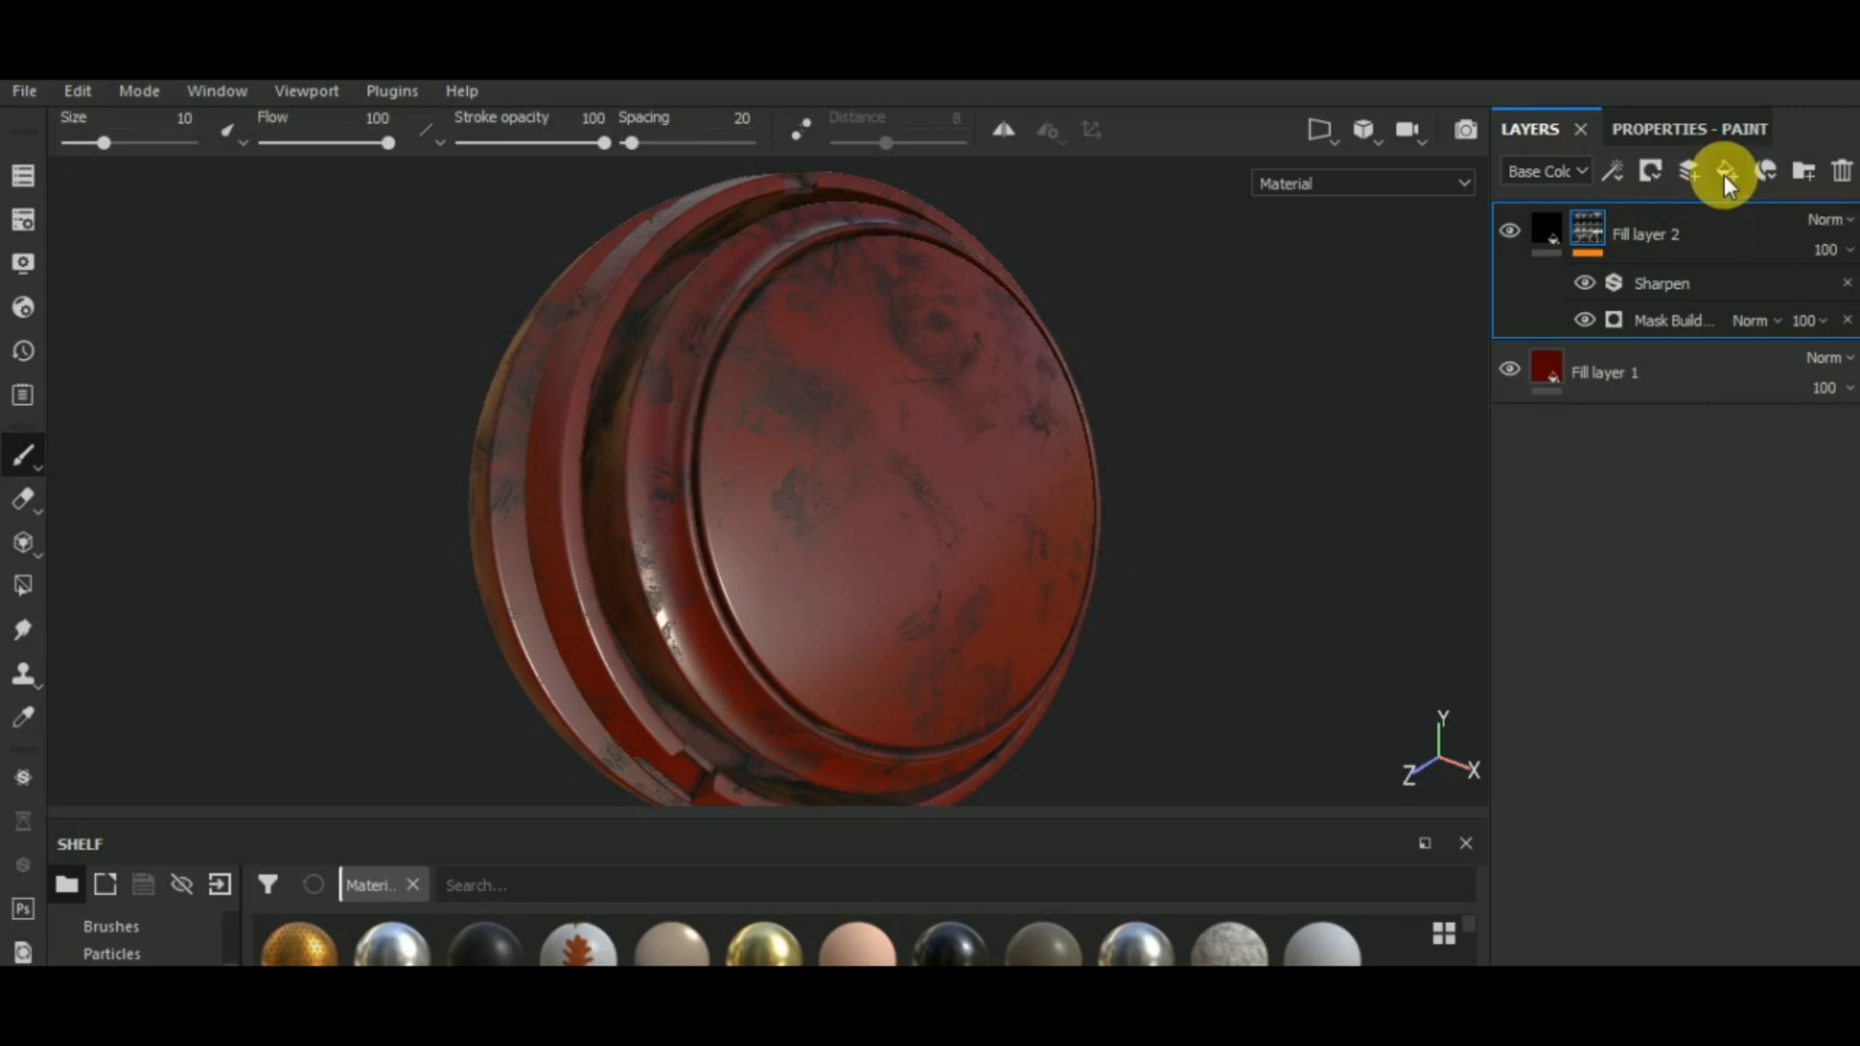
{"action": "left_click", "coordinate": [1681, 129]}
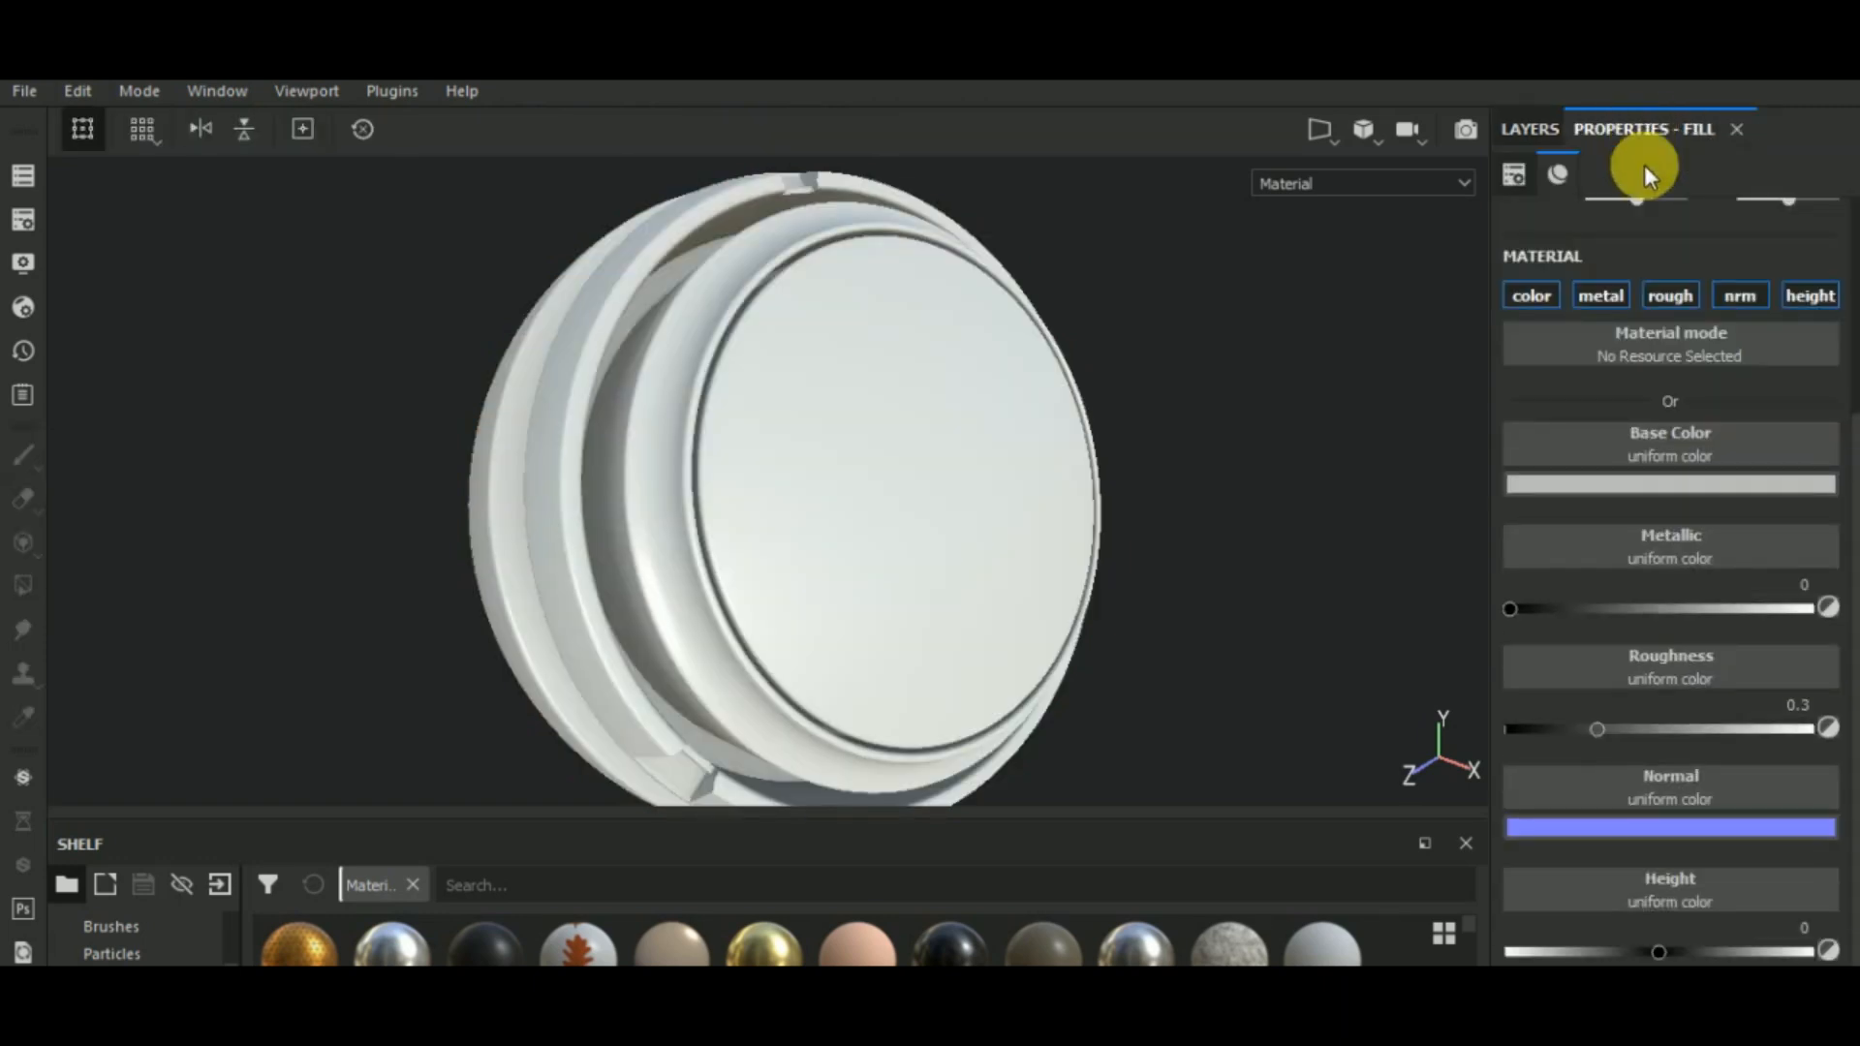
{"action": "left_click", "coordinate": [1666, 476]}
{"action": "left_click_drag", "start_coordinate": [1501, 603], "coordinate": [1480, 789]}
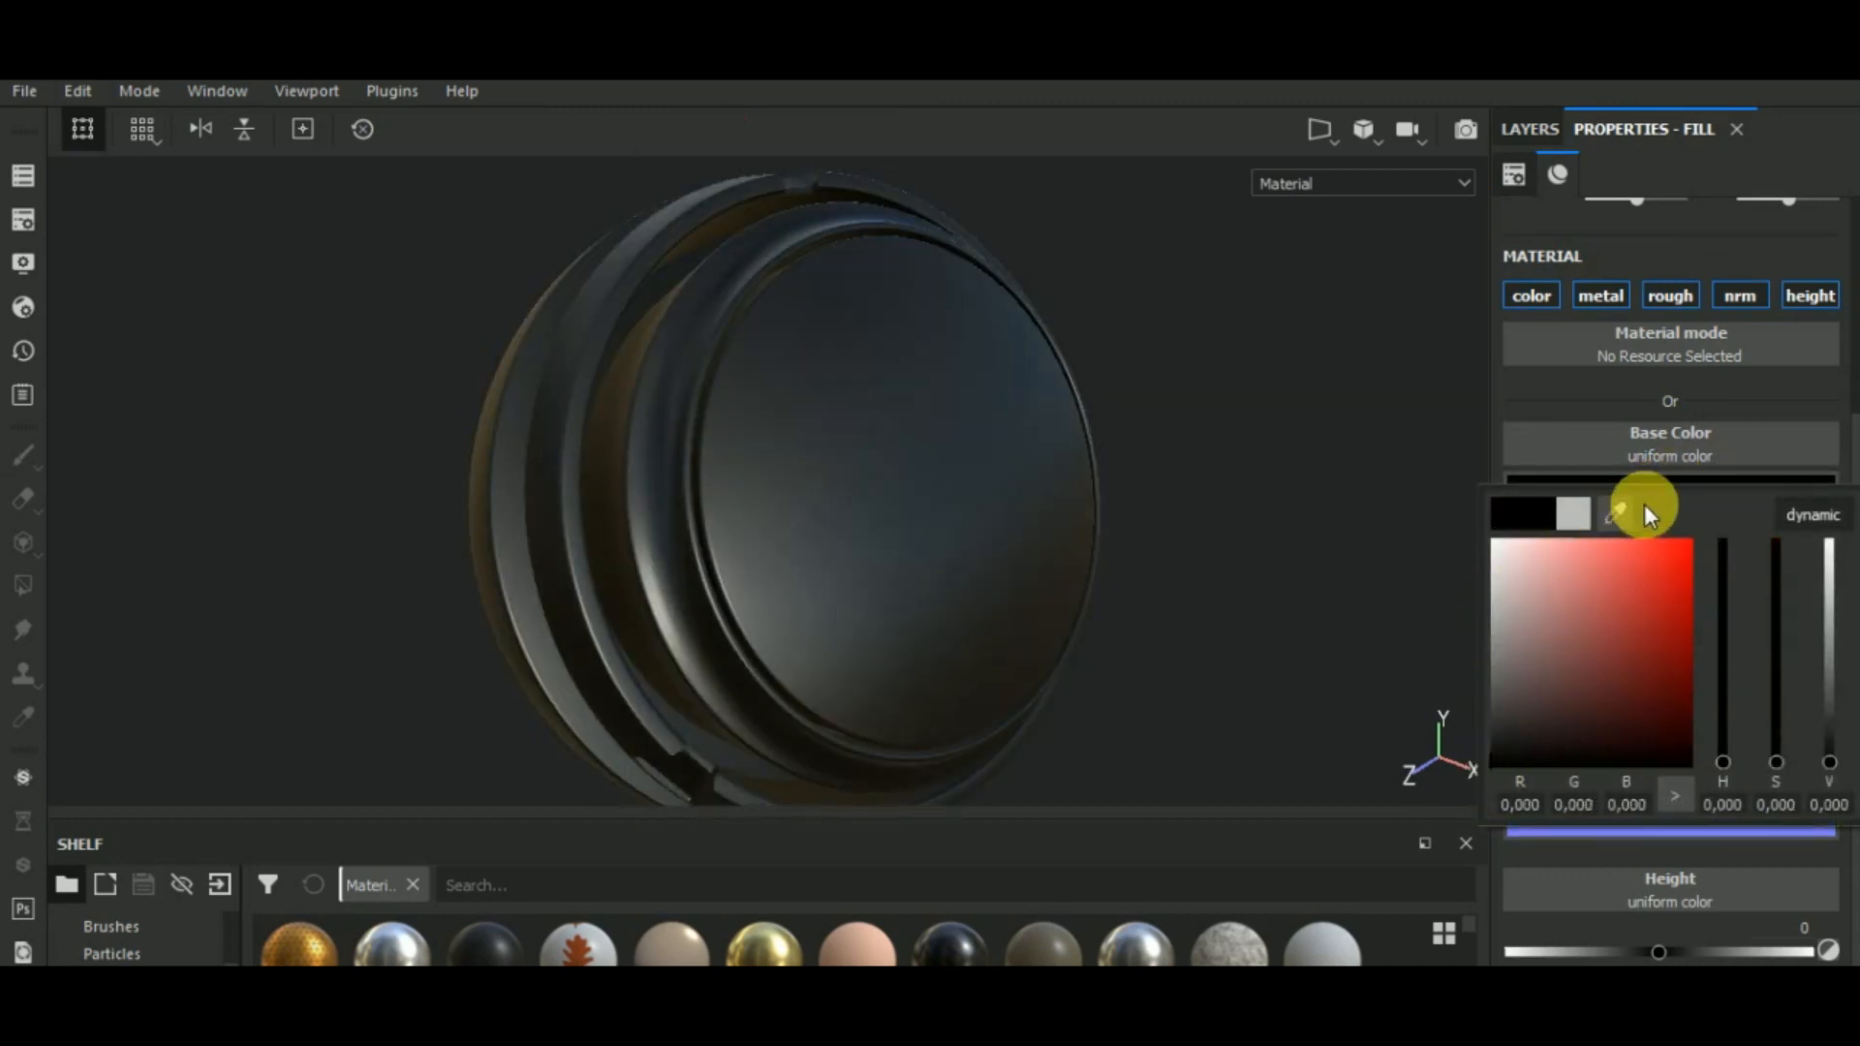
{"action": "left_click", "coordinate": [1627, 396]}
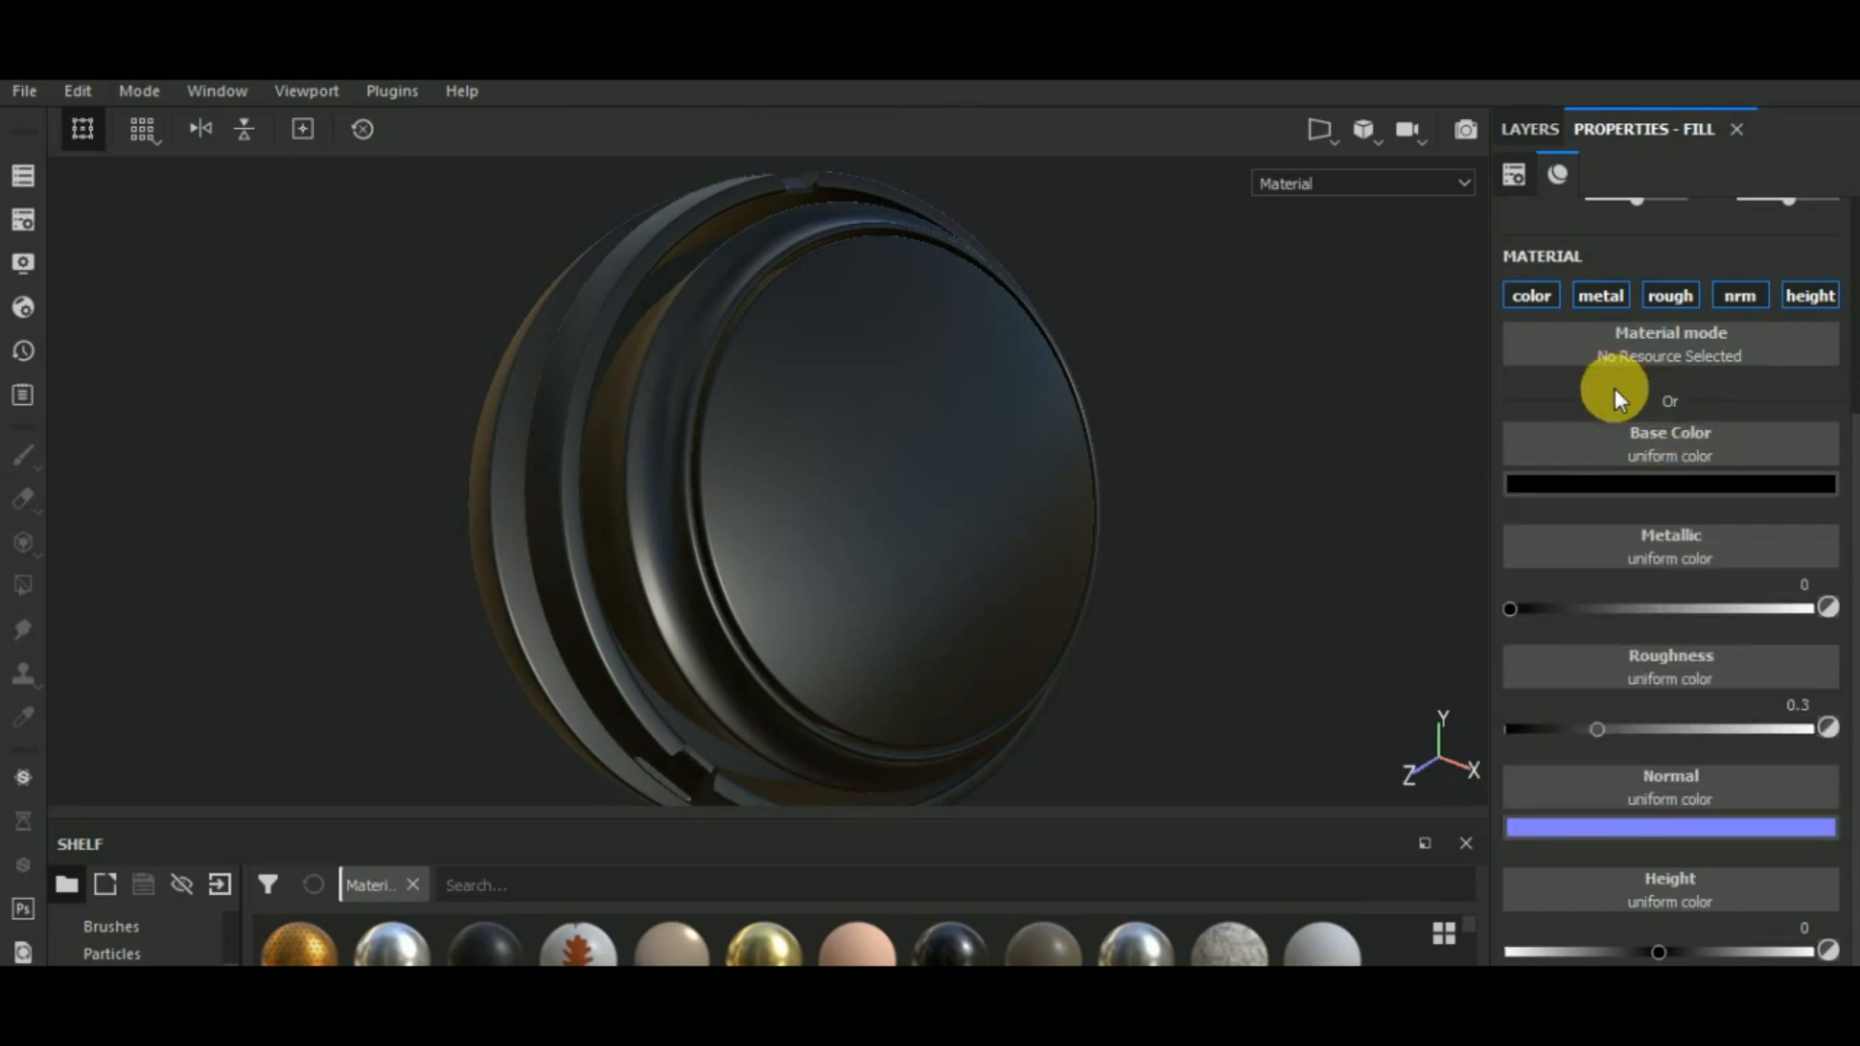
- Set the new fill's metallic to 0.2533, roughness to 0.1289 and height to -0.0578, with the normal channel disabled
{"action": "left_click", "coordinate": [1585, 606]}
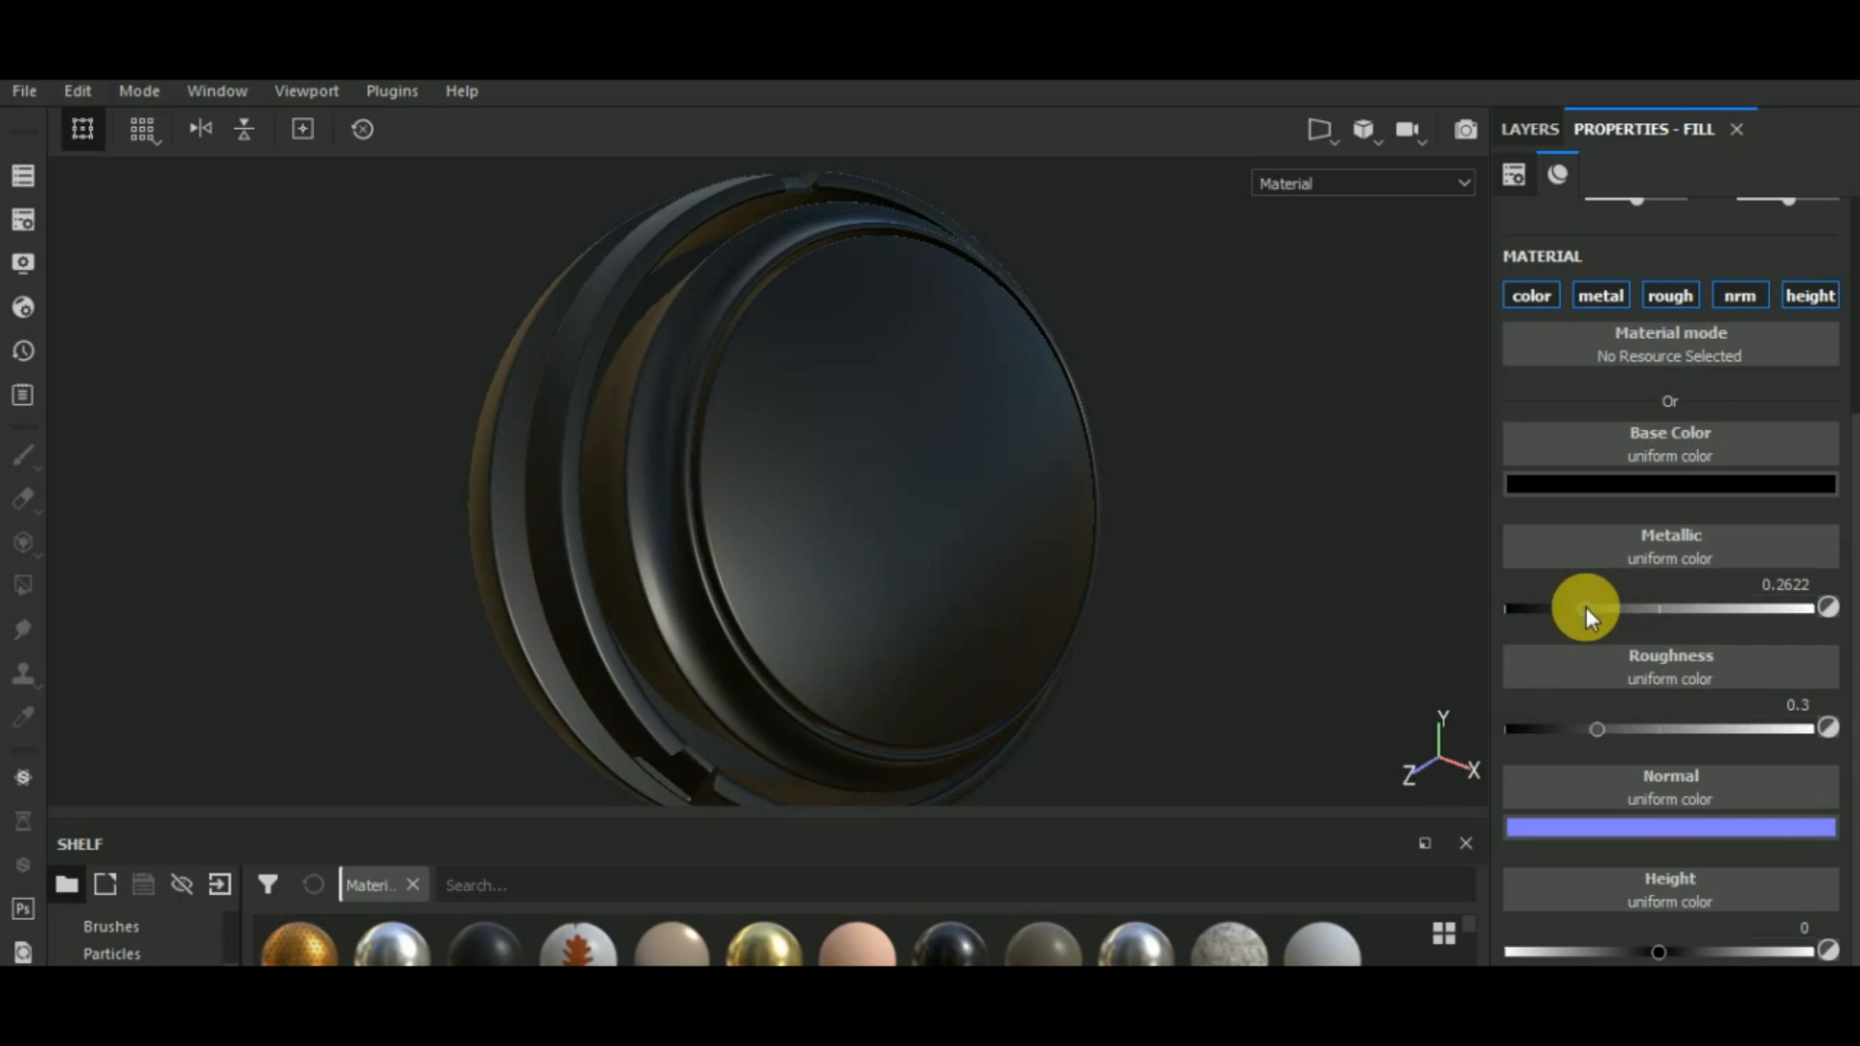
{"action": "mouse_move", "coordinate": [1585, 606]}
{"action": "left_mouse_down"}
{"action": "mouse_move", "coordinate": [1606, 608]}
{"action": "mouse_move", "coordinate": [1583, 607]}
{"action": "left_mouse_up"}
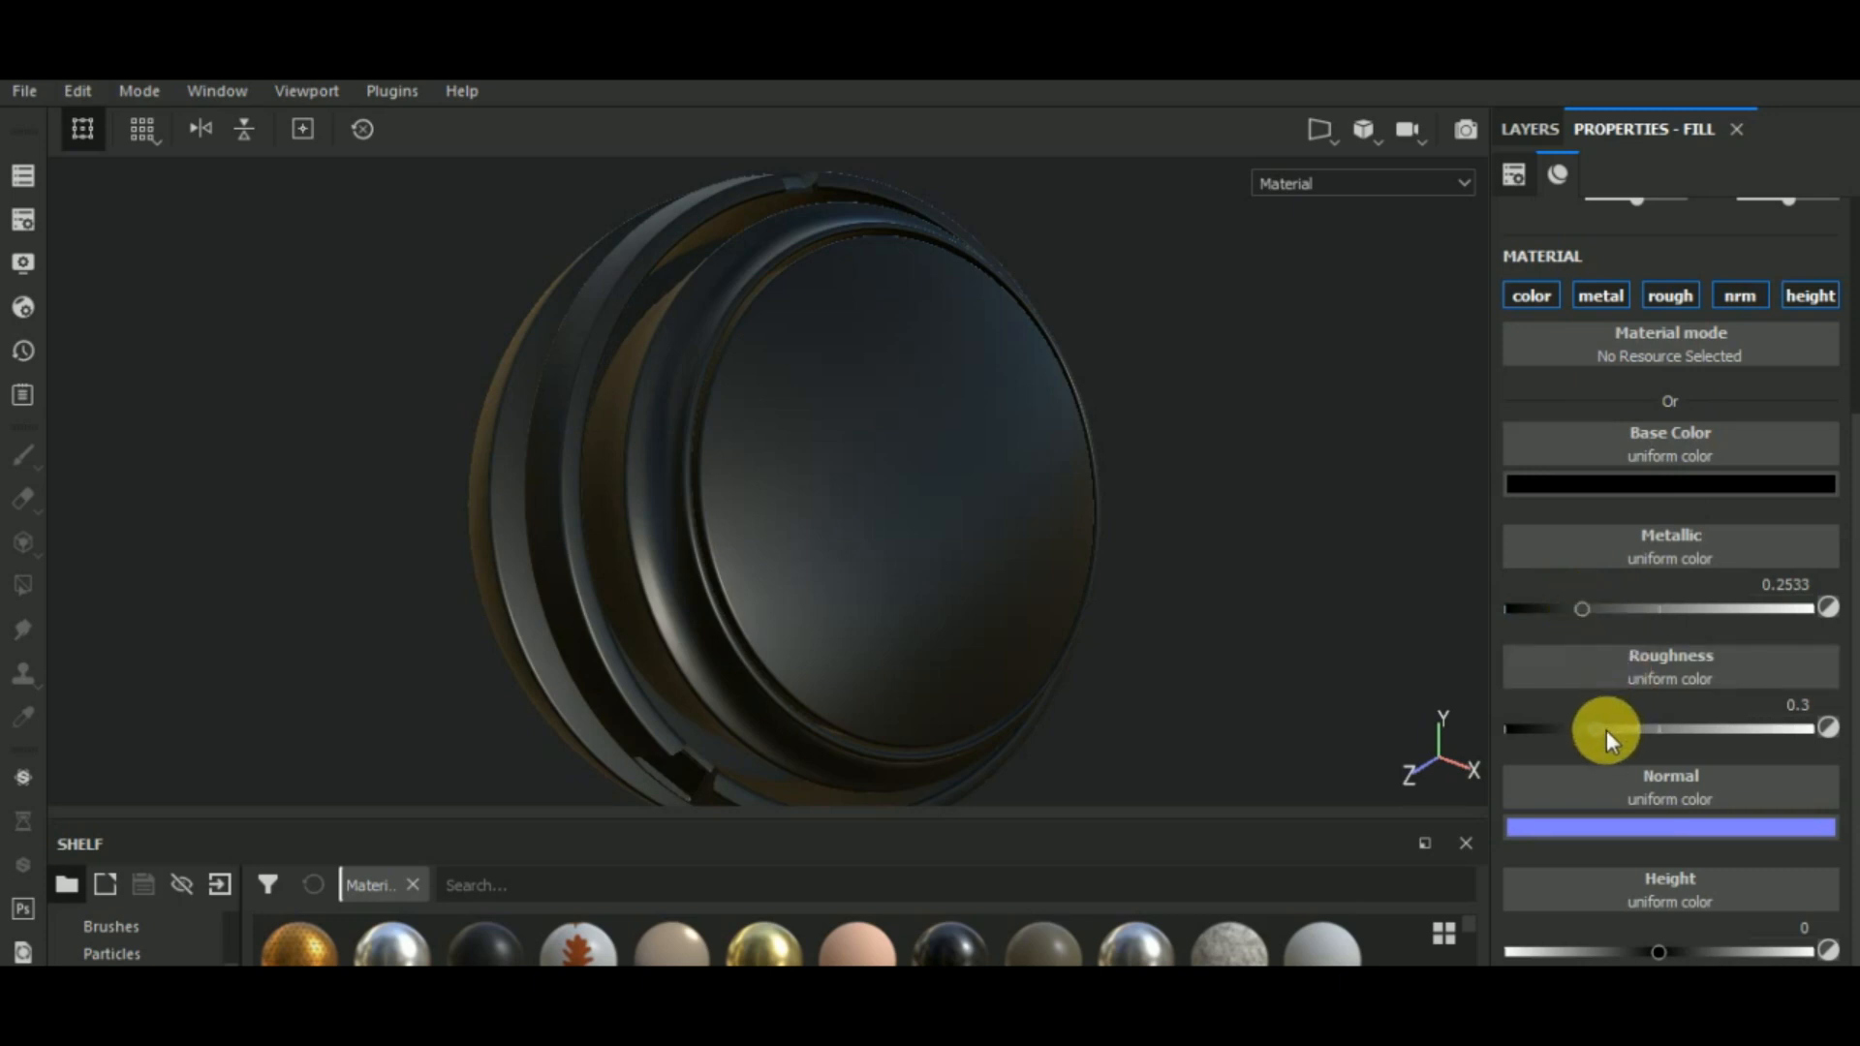
{"action": "left_click_drag", "start_coordinate": [1605, 729], "coordinate": [1544, 716]}
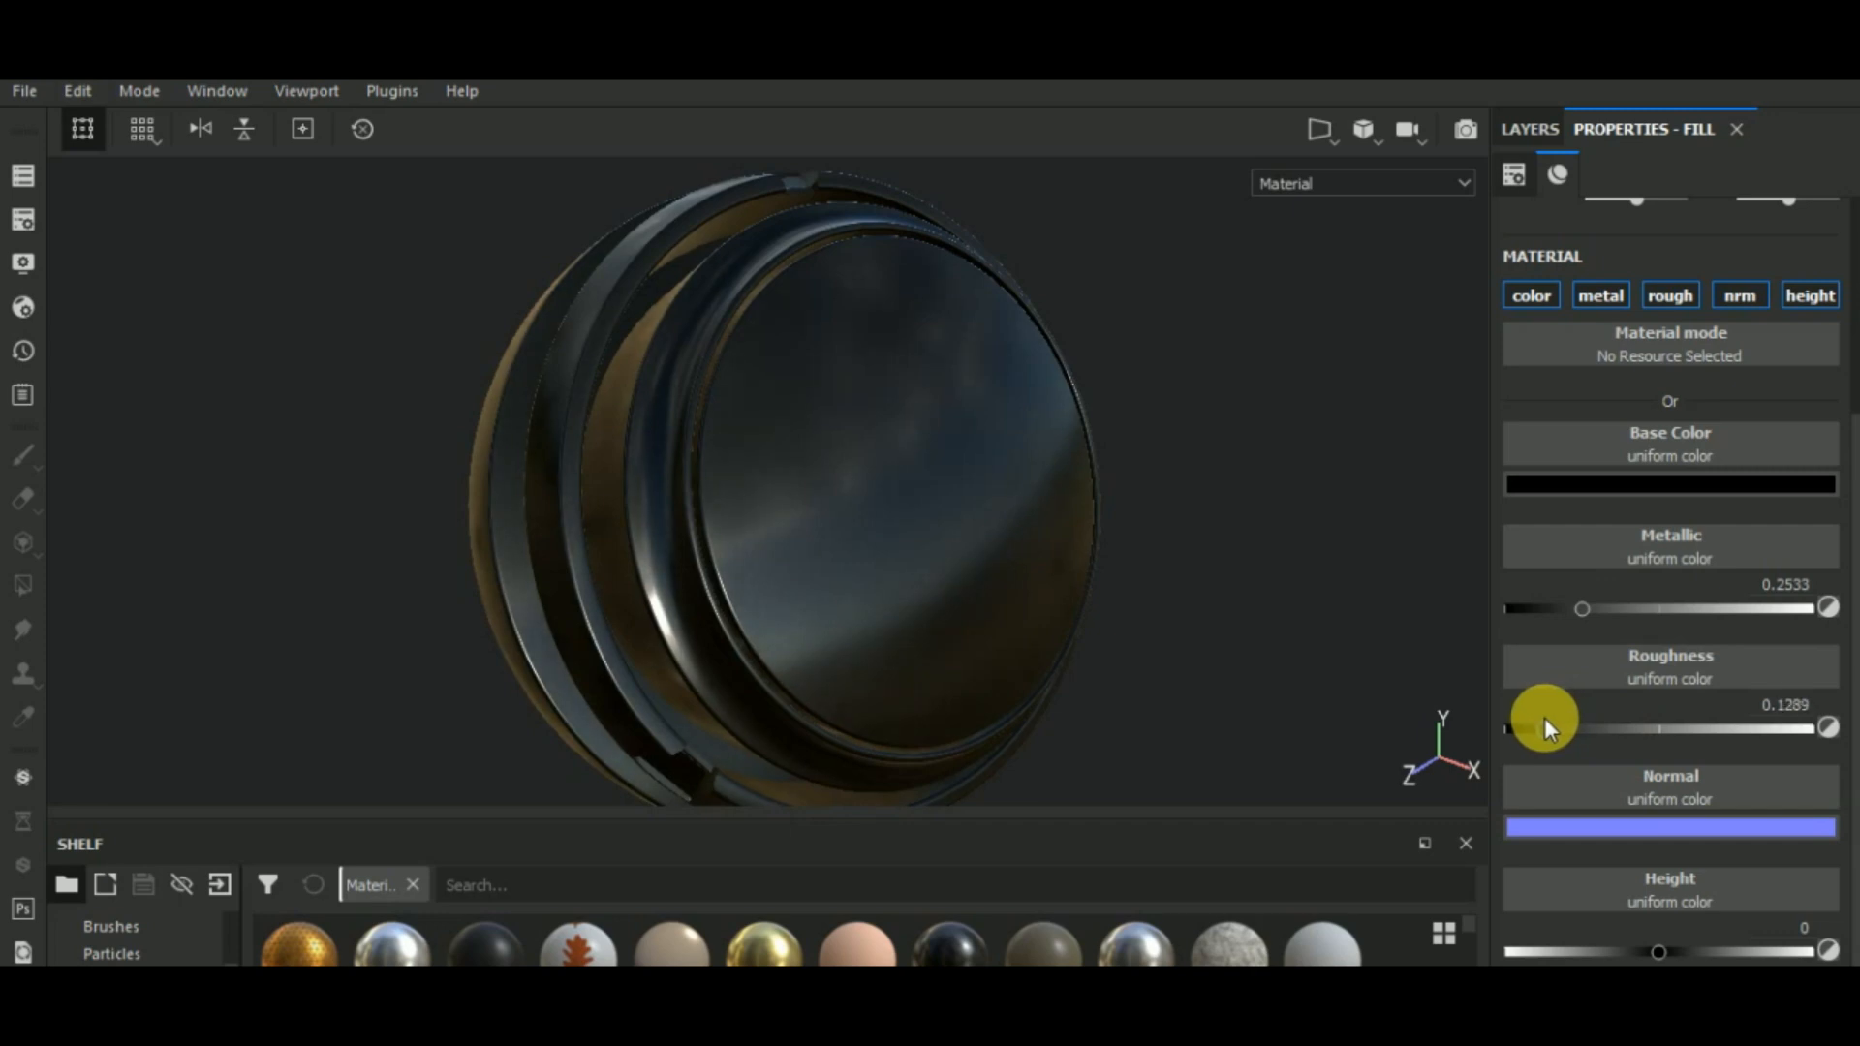
{"action": "left_click", "coordinate": [1732, 298]}
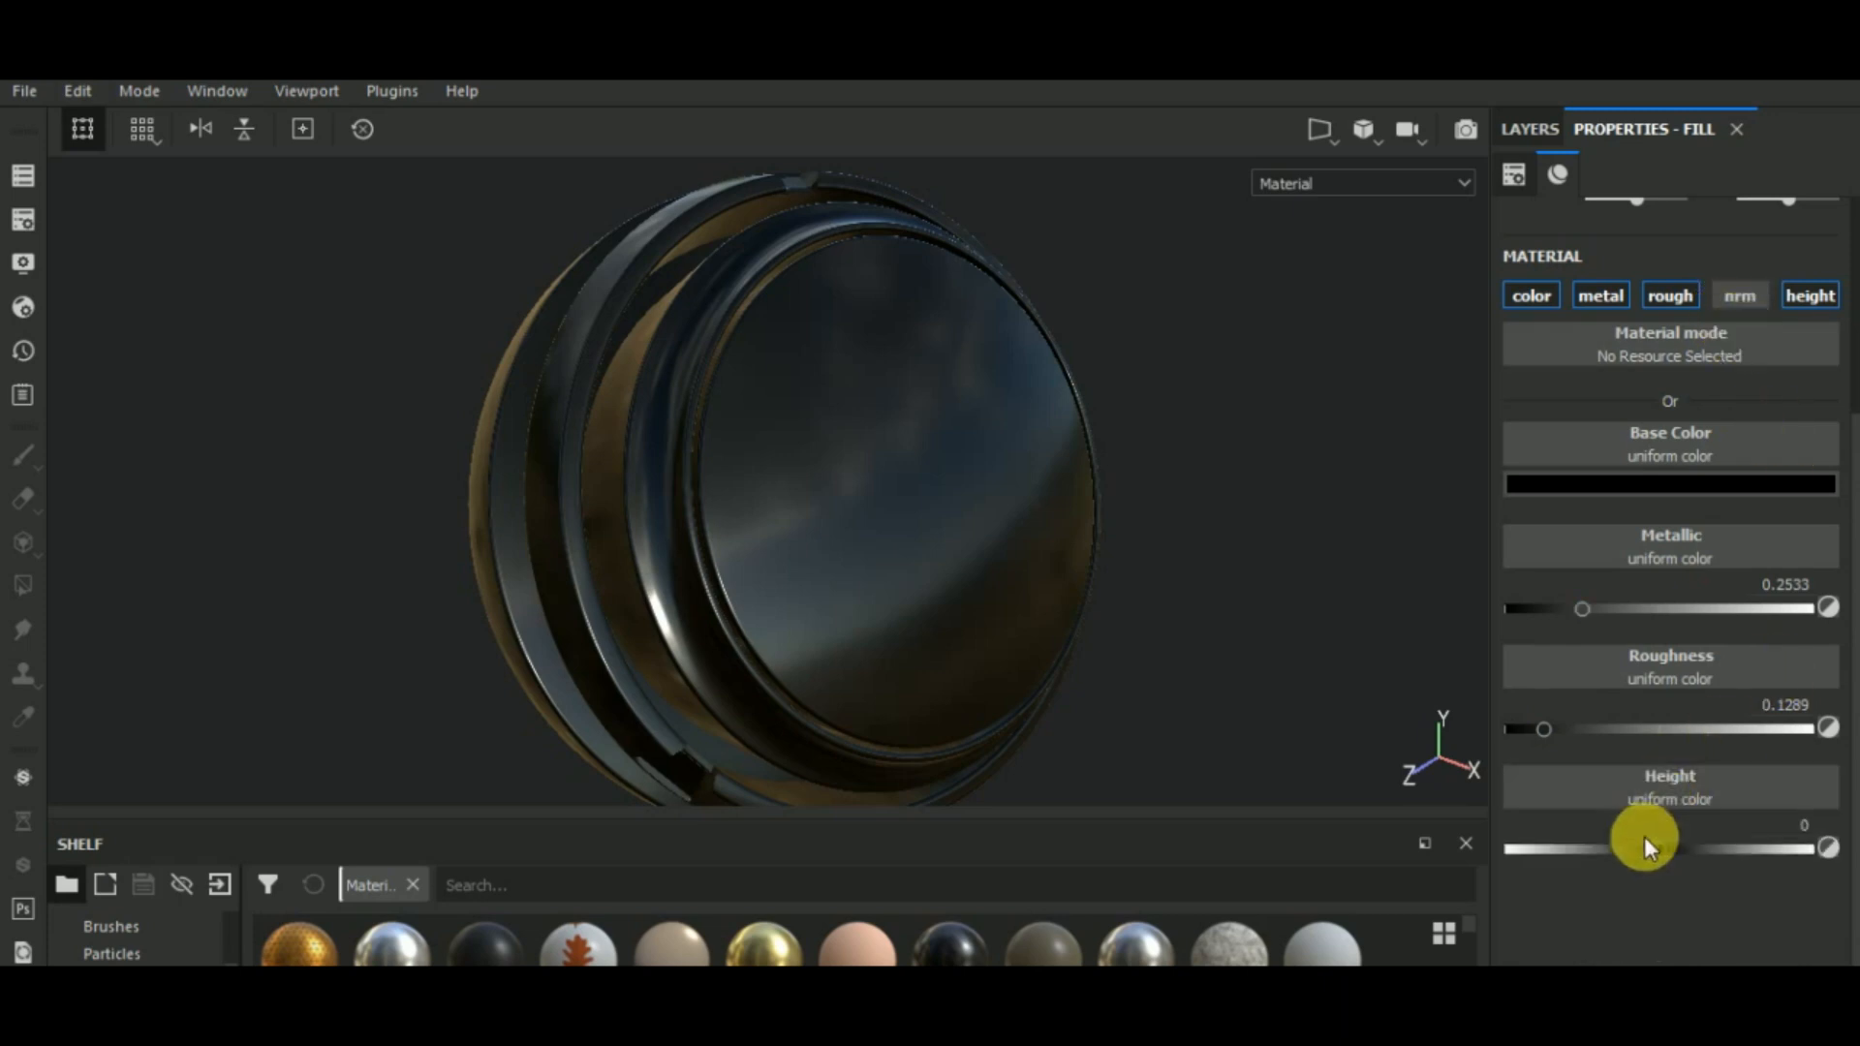
{"action": "left_click_drag", "start_coordinate": [1652, 845], "coordinate": [1649, 845]}
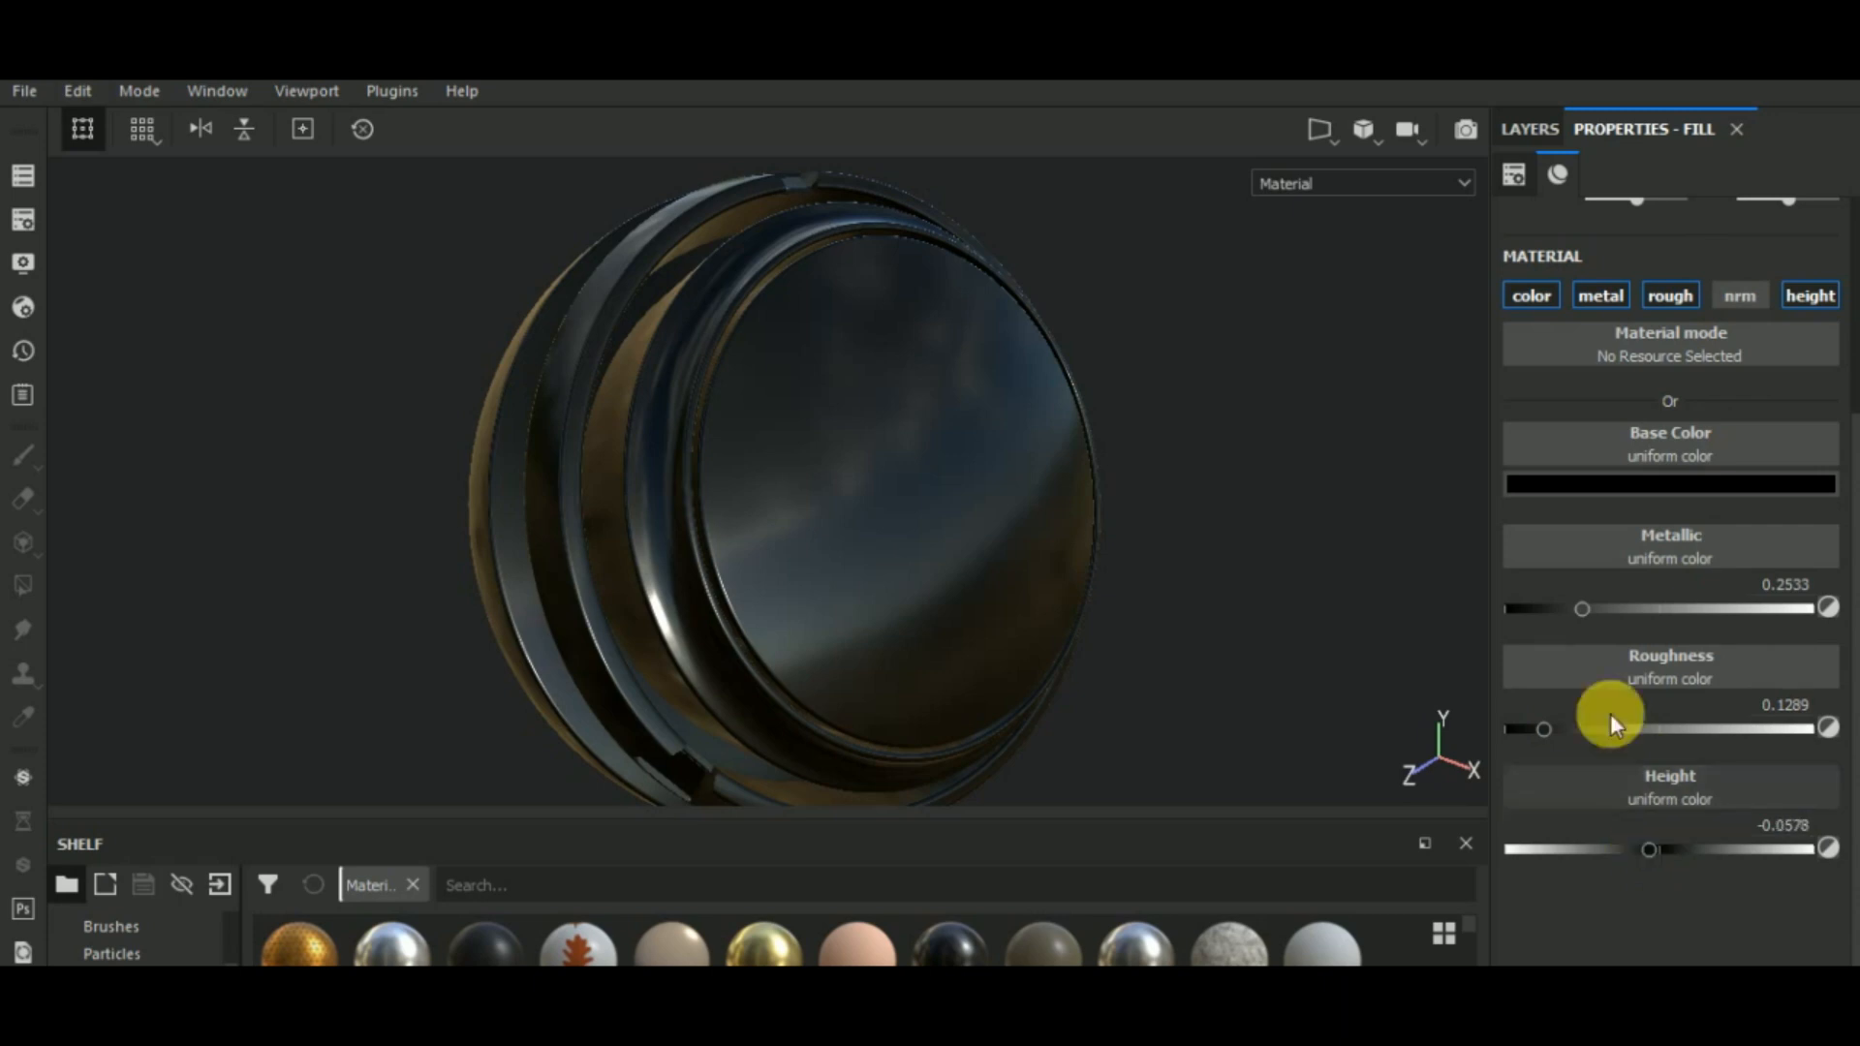
- Add a black mask to Fill layer 3
{"action": "left_click", "coordinate": [1547, 134]}
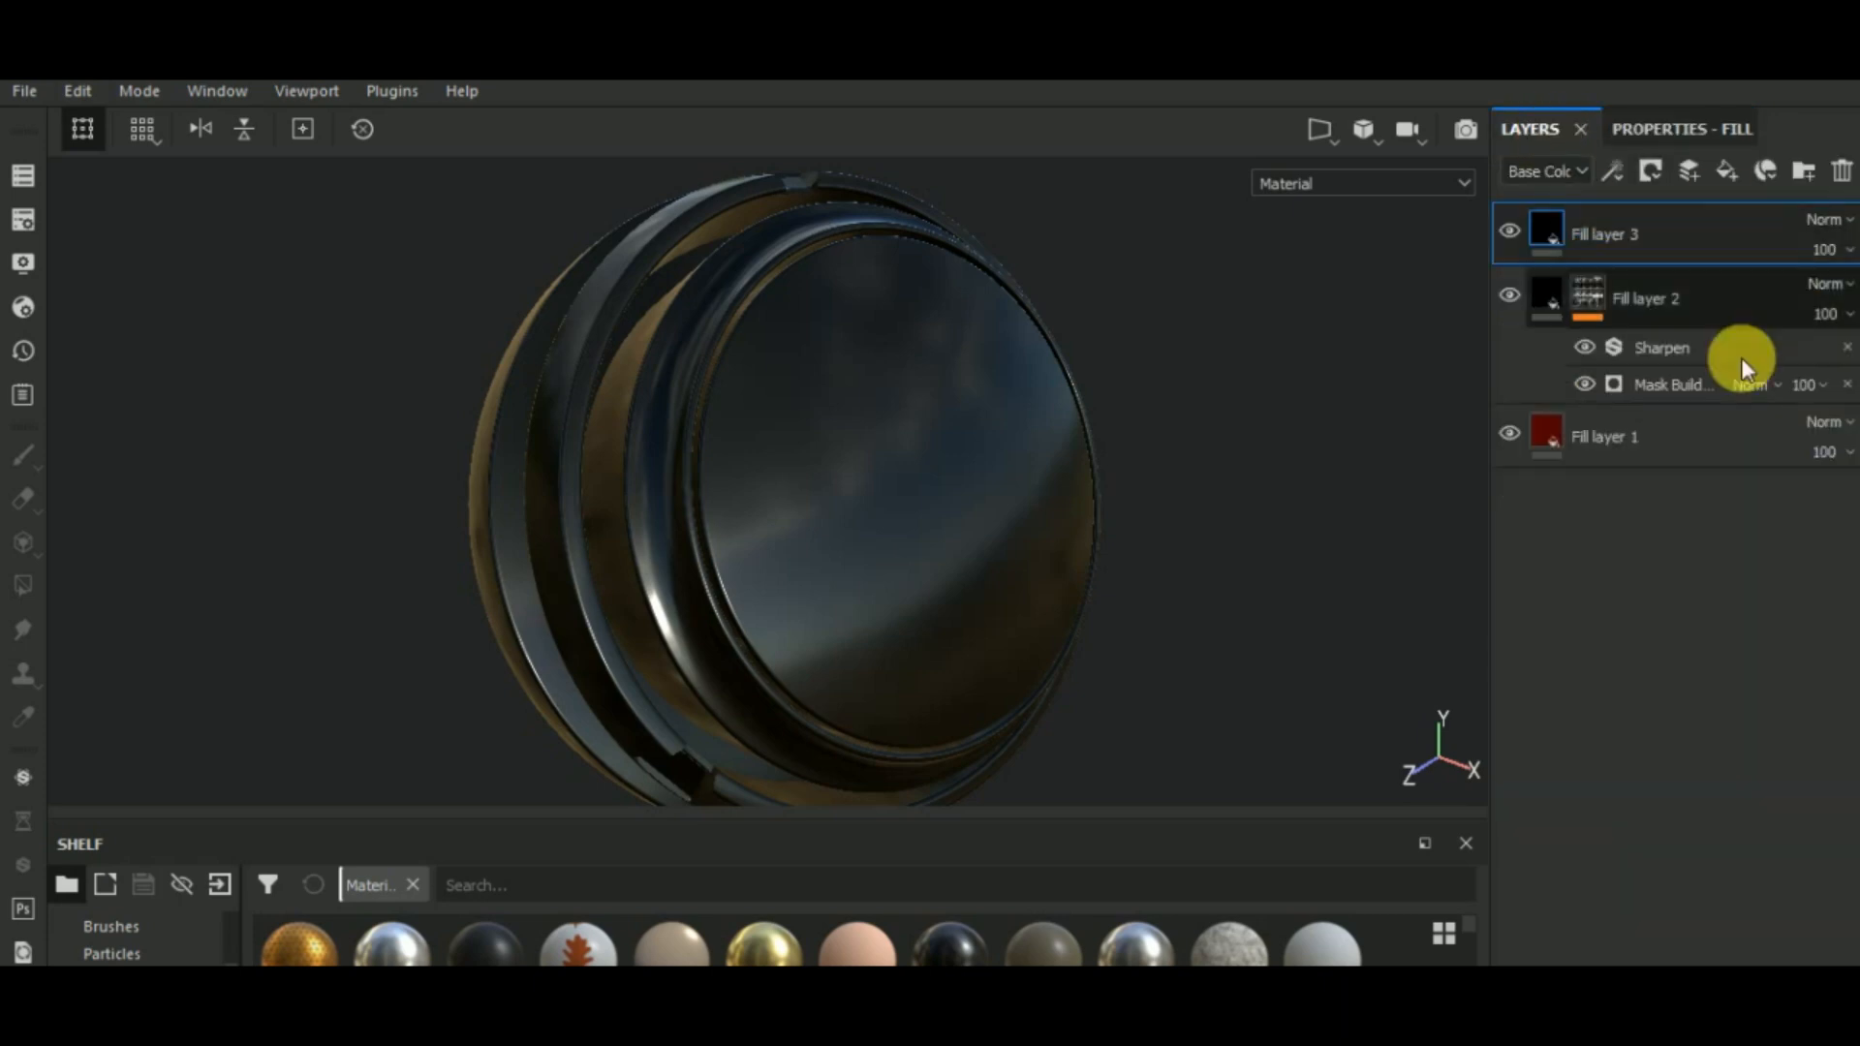
{"action": "left_click", "coordinate": [1652, 173]}
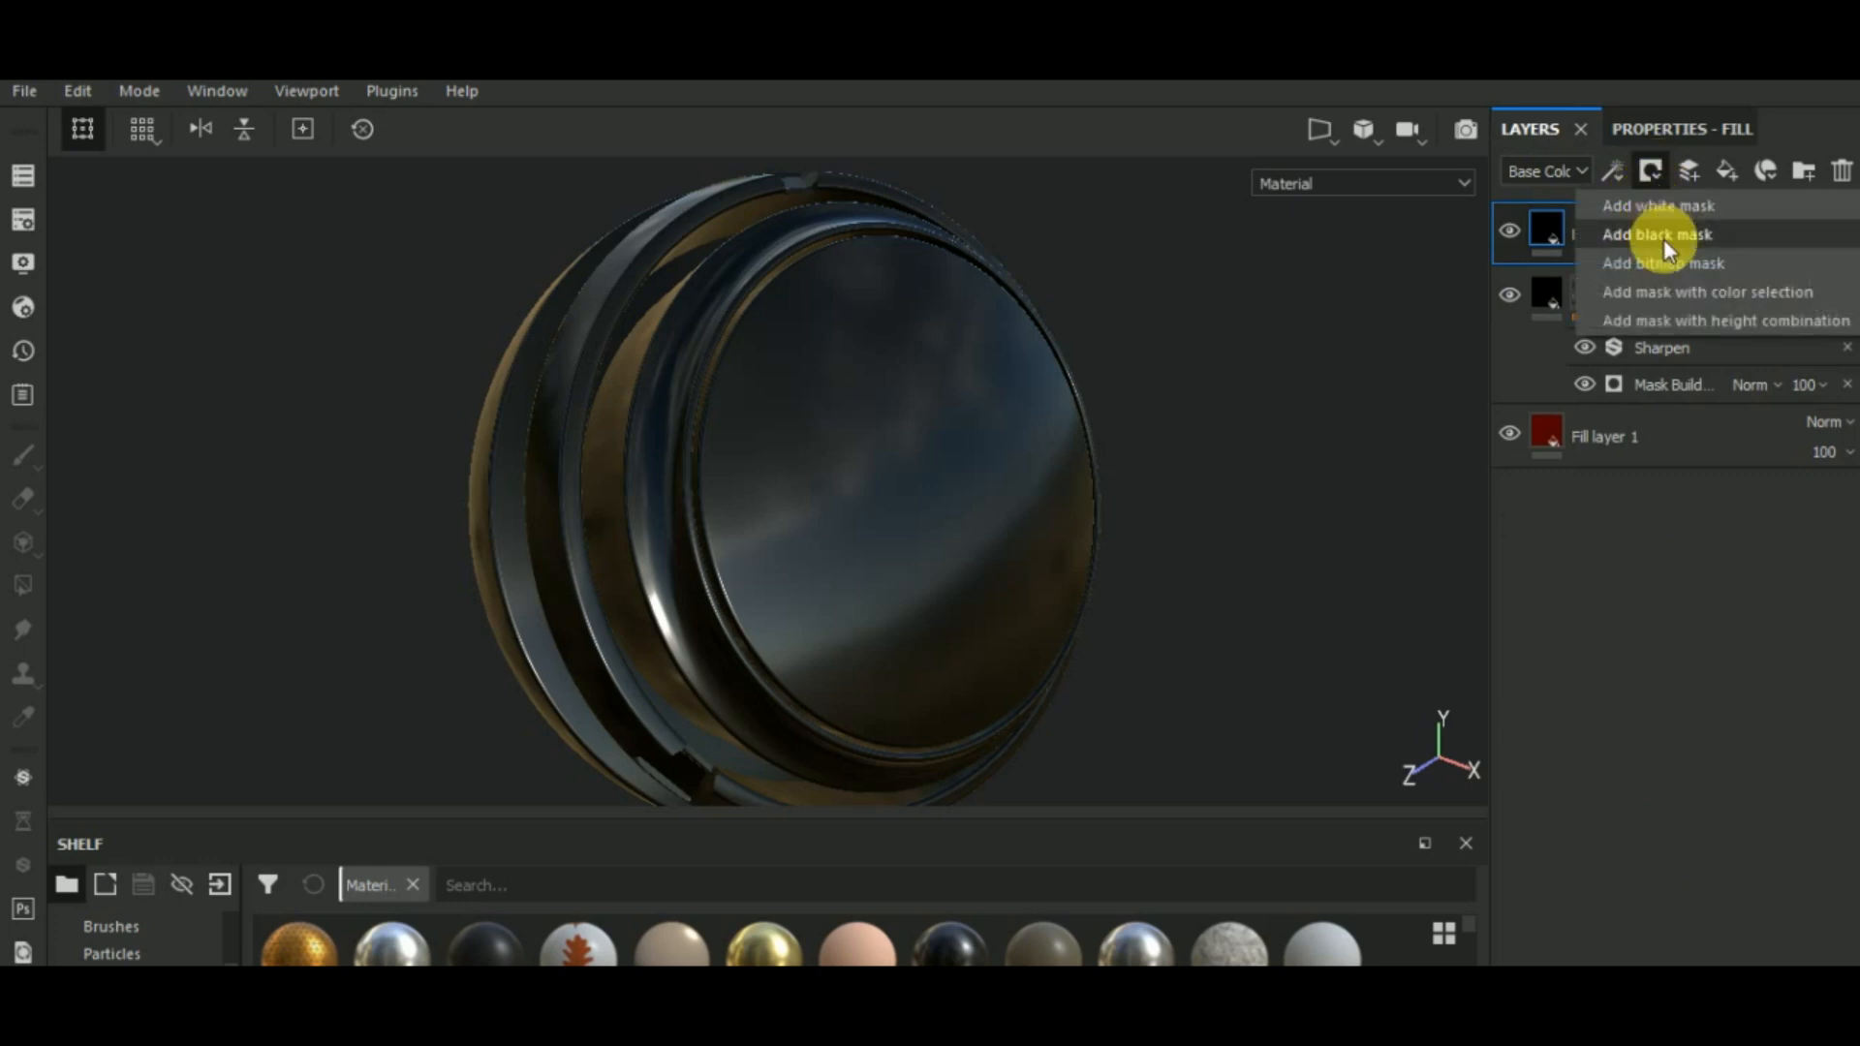
{"action": "left_click", "coordinate": [1662, 240]}
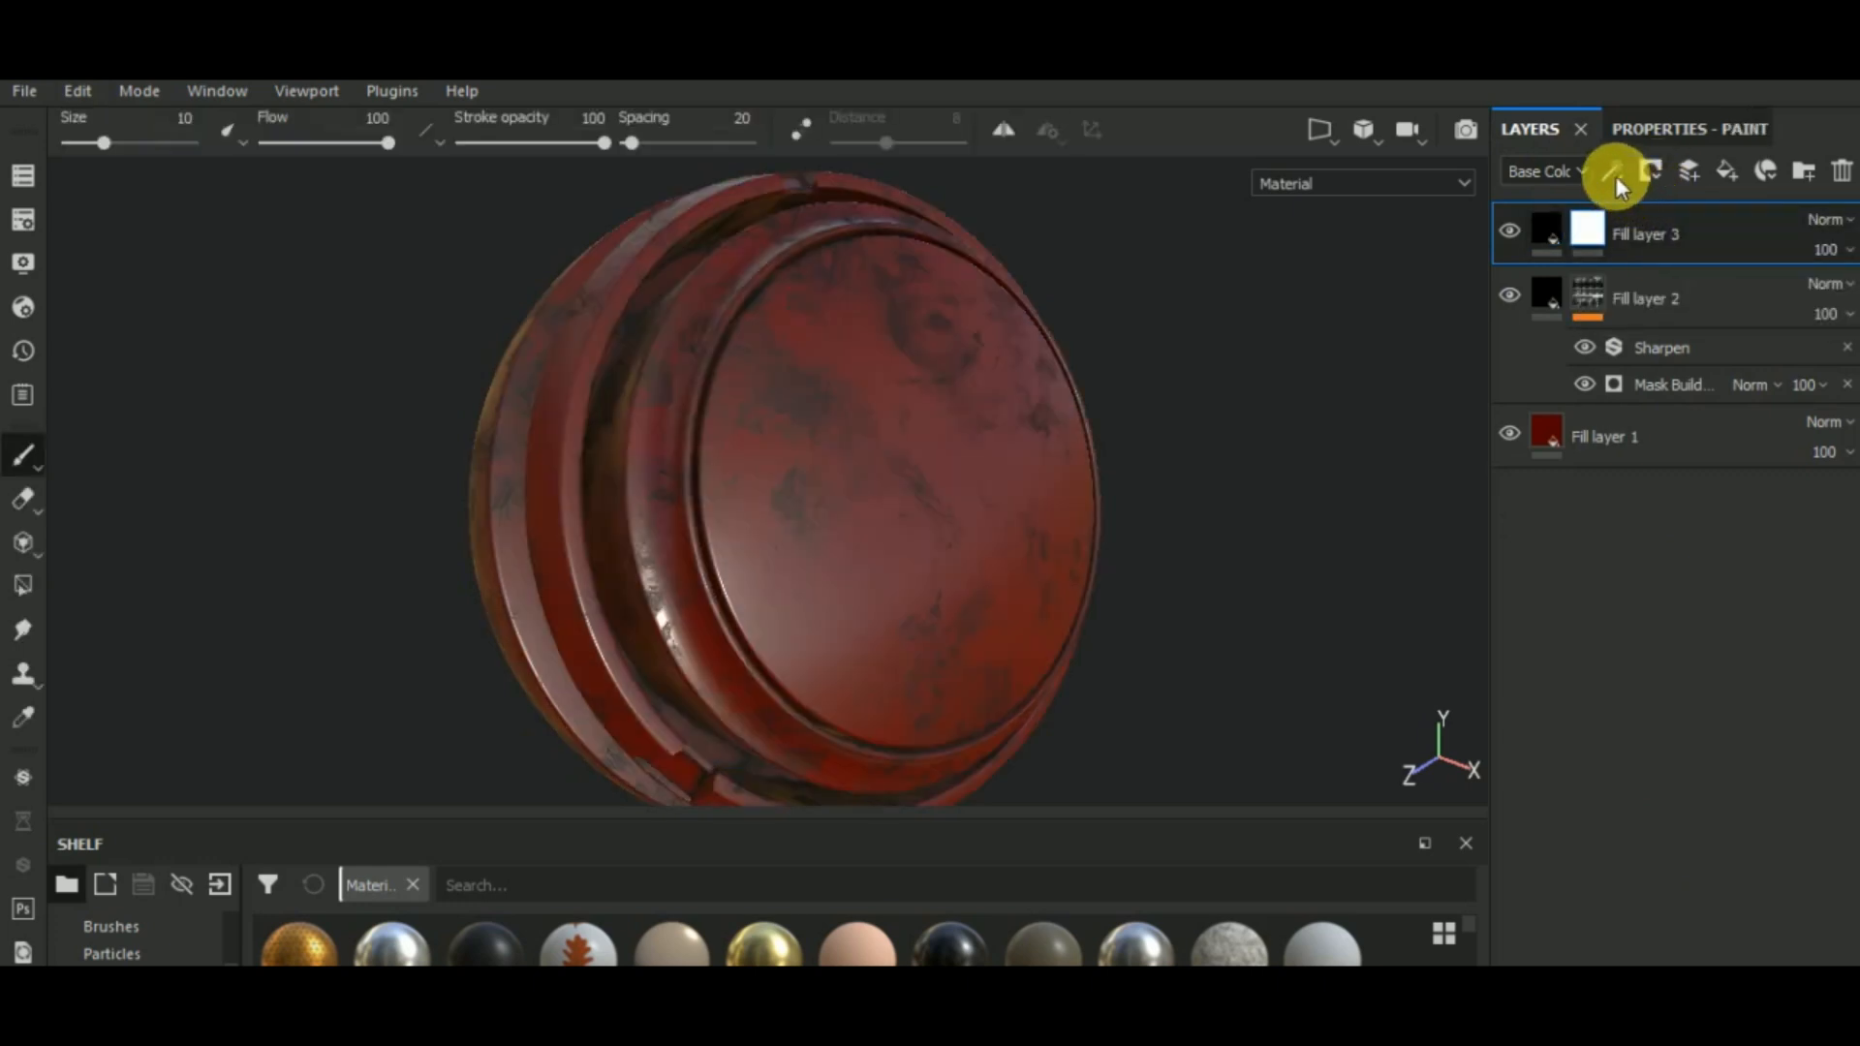
- Add a generator to the mask of Fill layer 3 and assign Fiber Glass Edge Wear to it
{"action": "left_click", "coordinate": [1616, 172]}
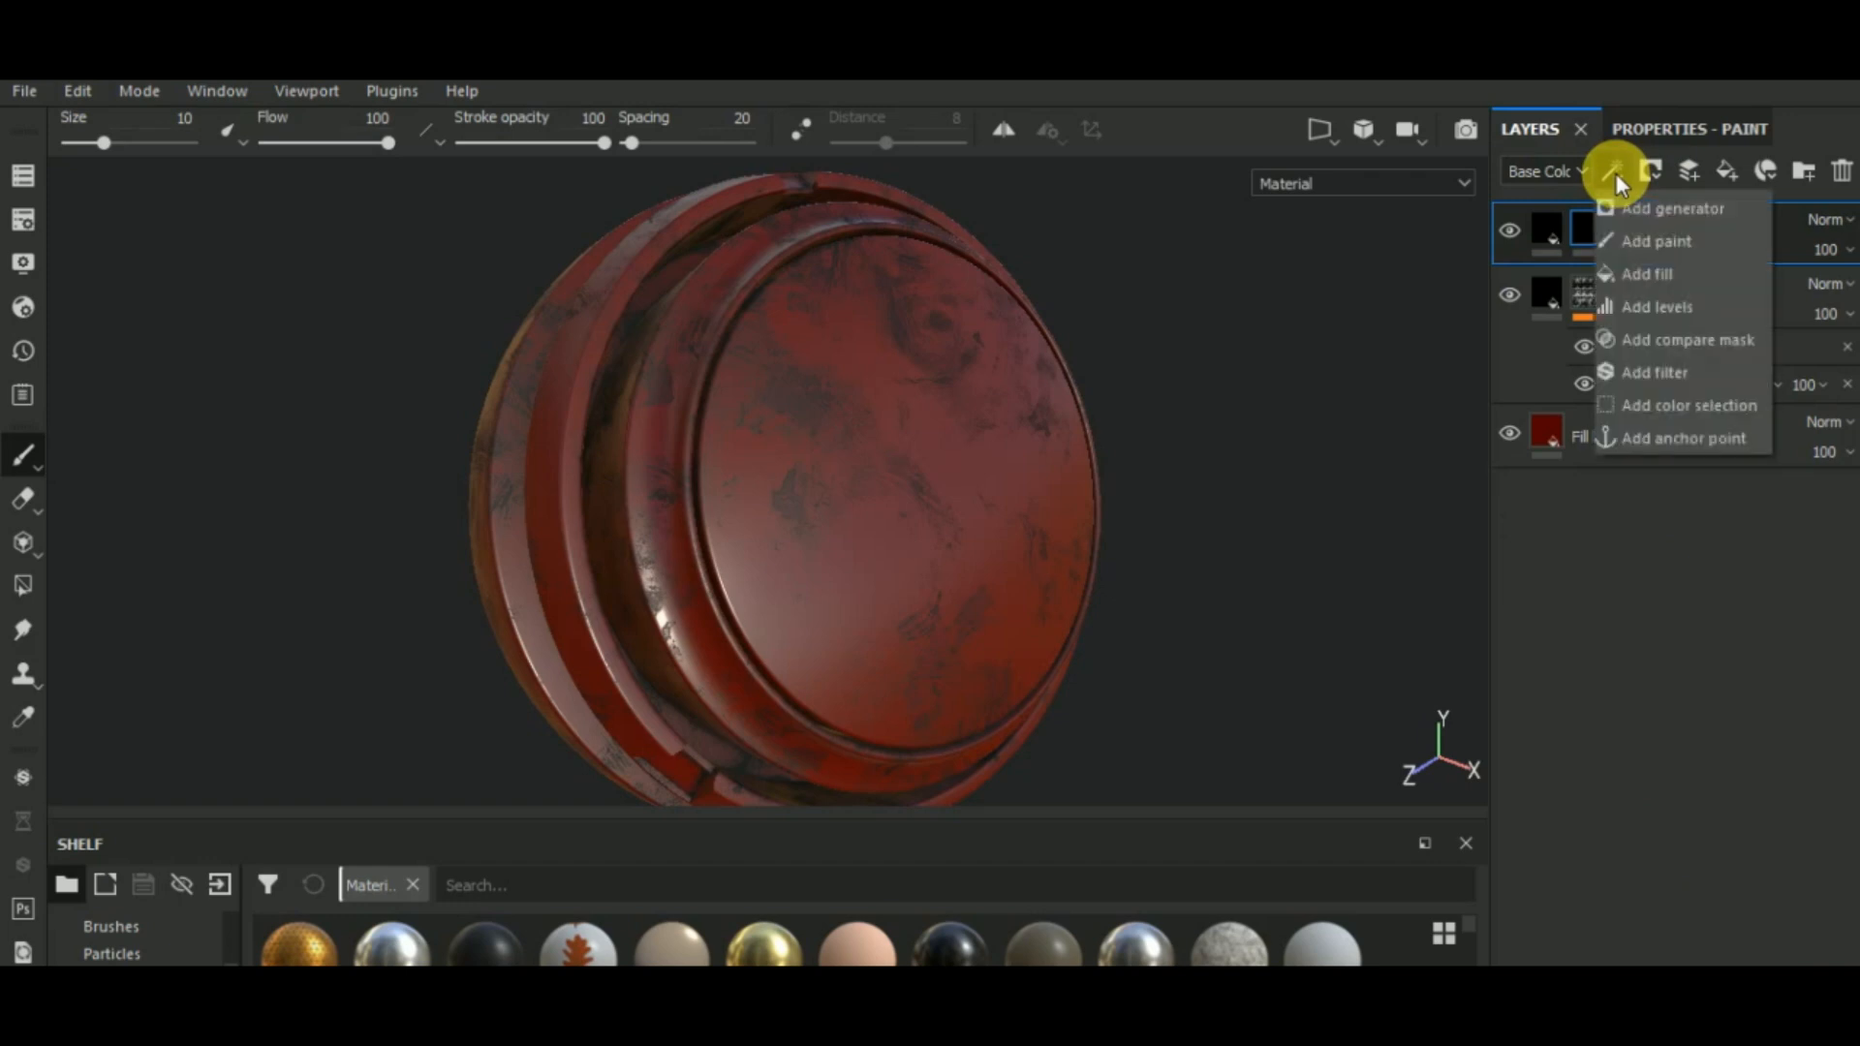
{"action": "left_click", "coordinate": [1645, 197]}
{"action": "left_click", "coordinate": [1670, 120]}
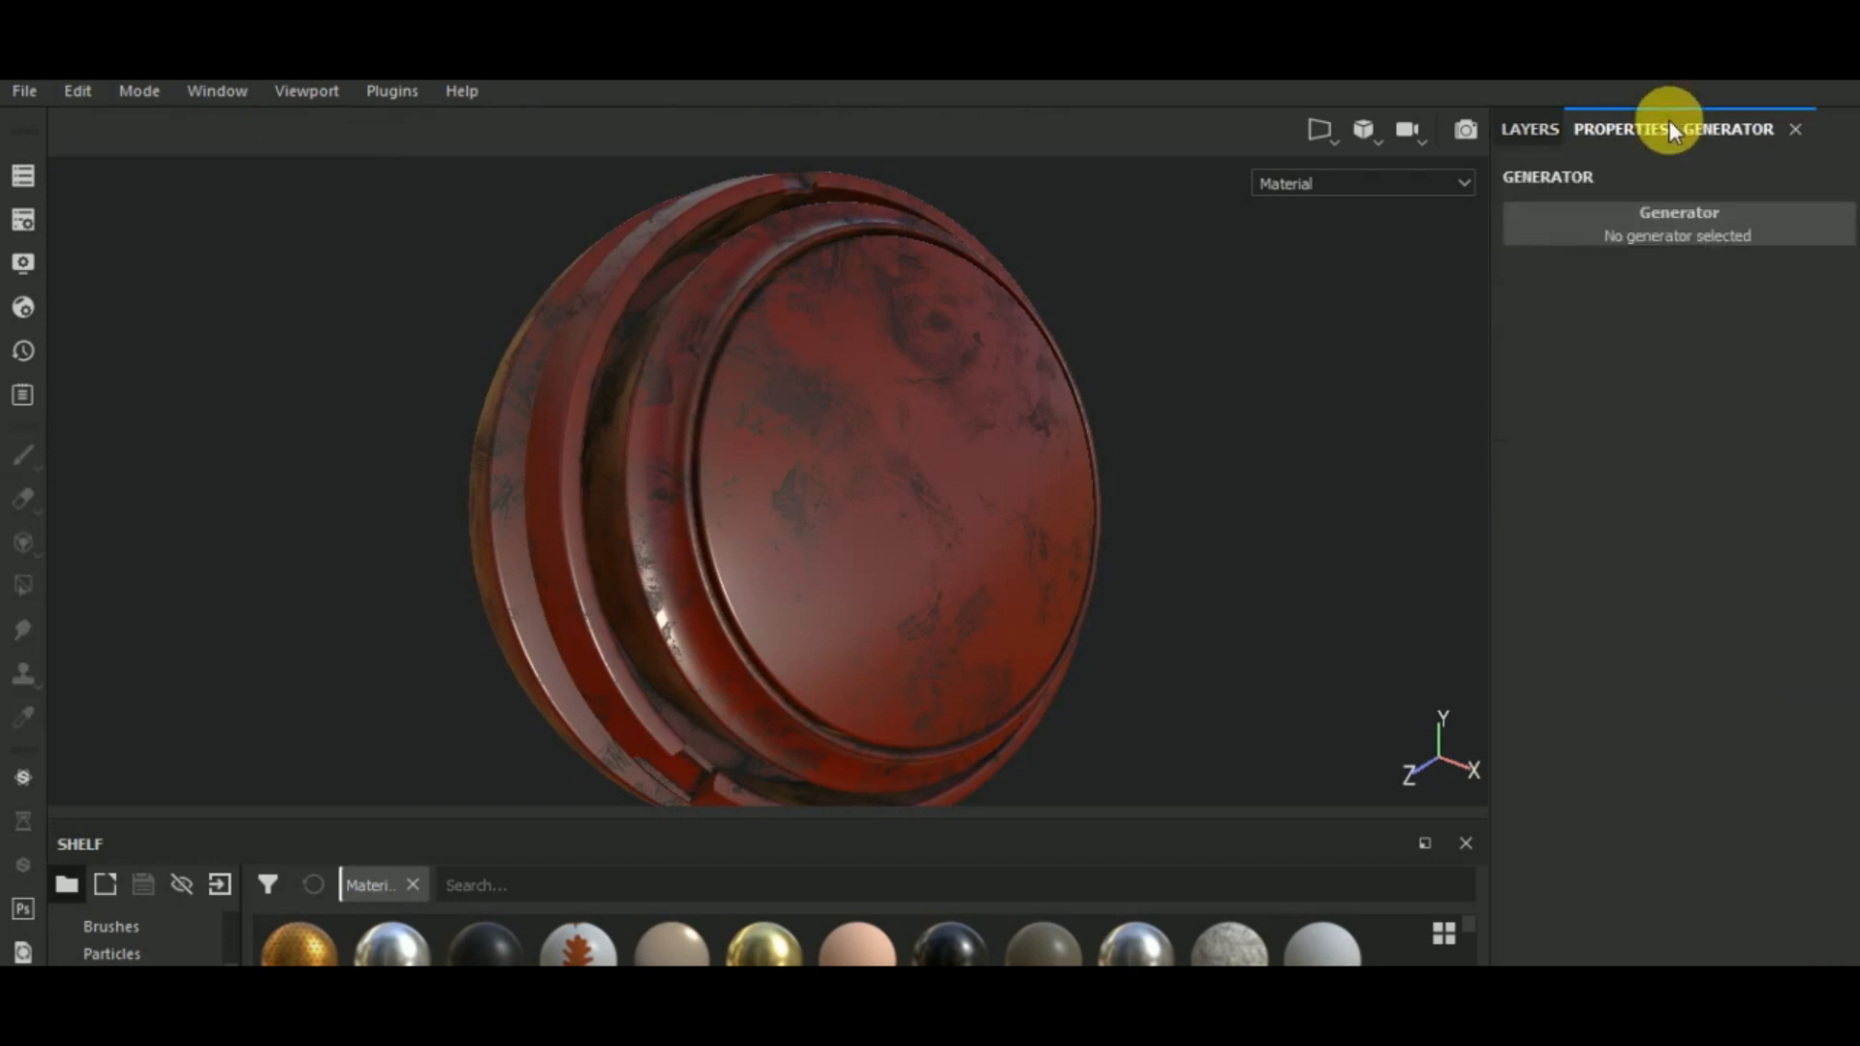
{"action": "left_click", "coordinate": [1696, 216]}
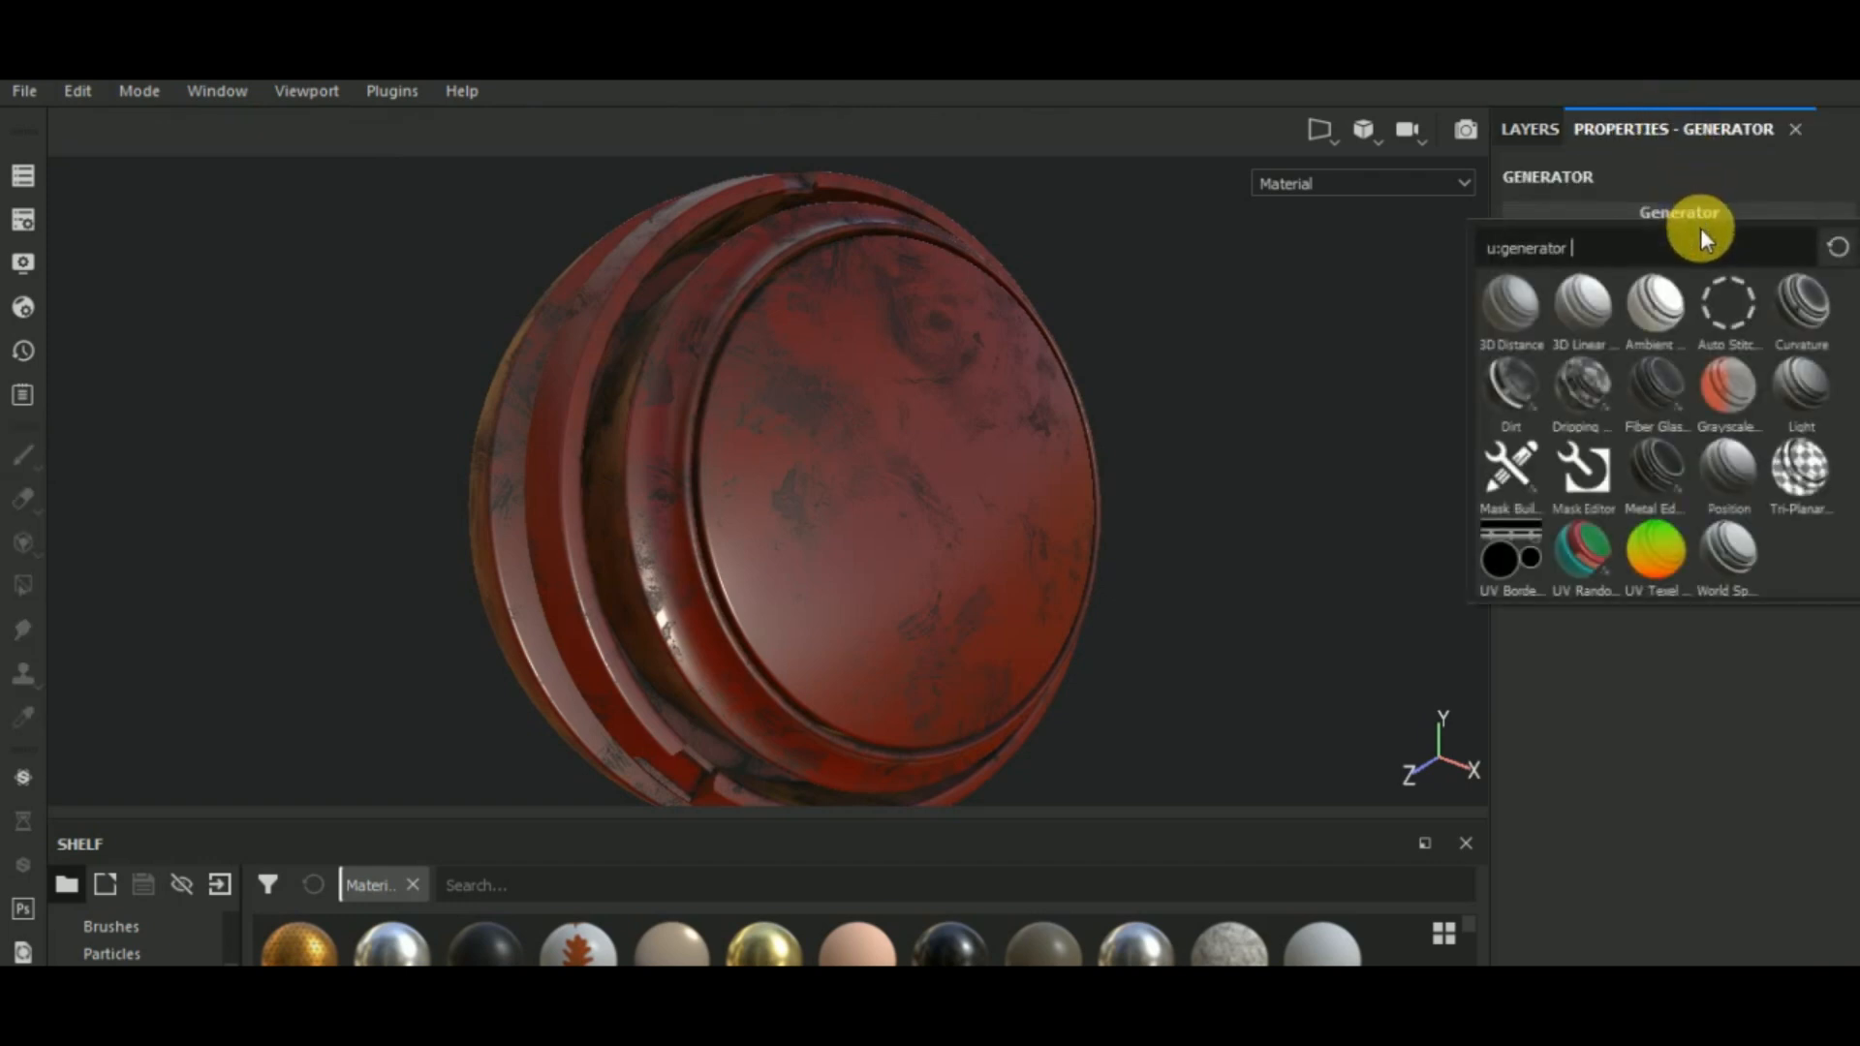
{"action": "left_click", "coordinate": [1658, 397]}
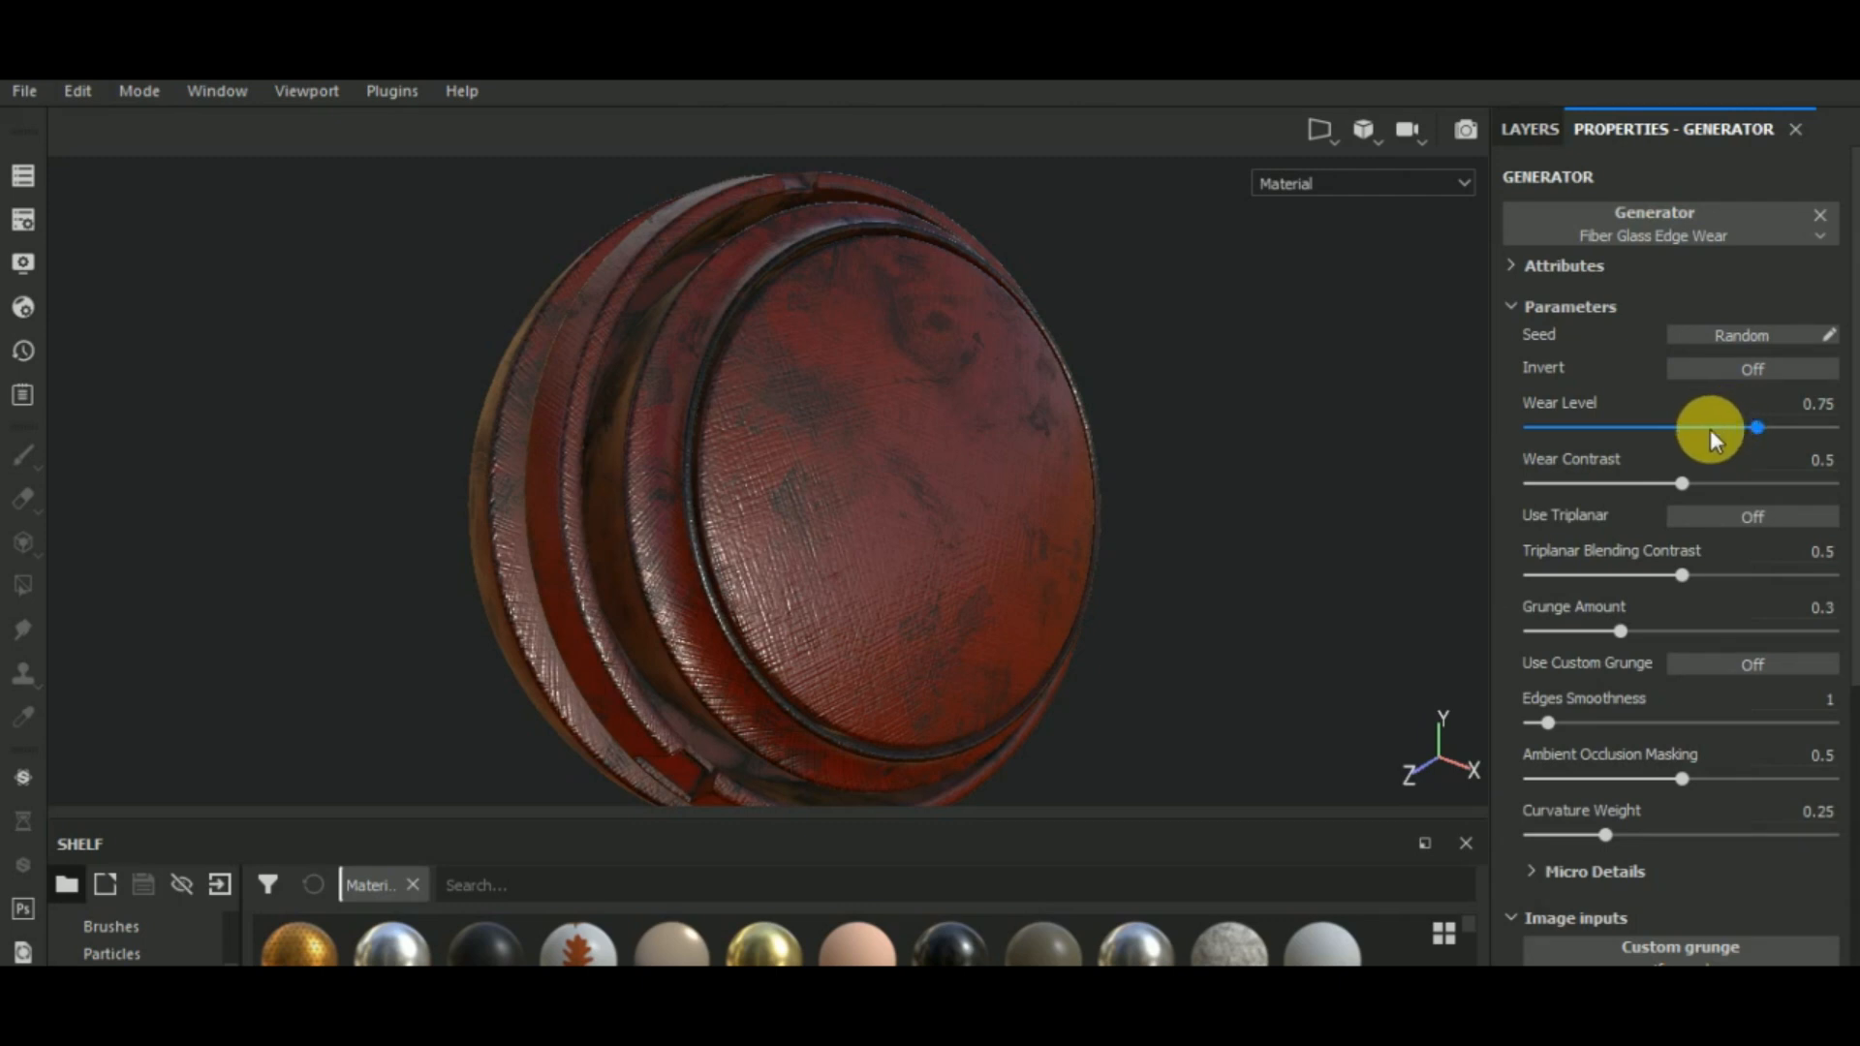
- Set the edge wear generator's wear level to 0.55, wear contrast to 0.32 and triplanar blending contrast to 0.33
{"action": "left_click", "coordinate": [1695, 428]}
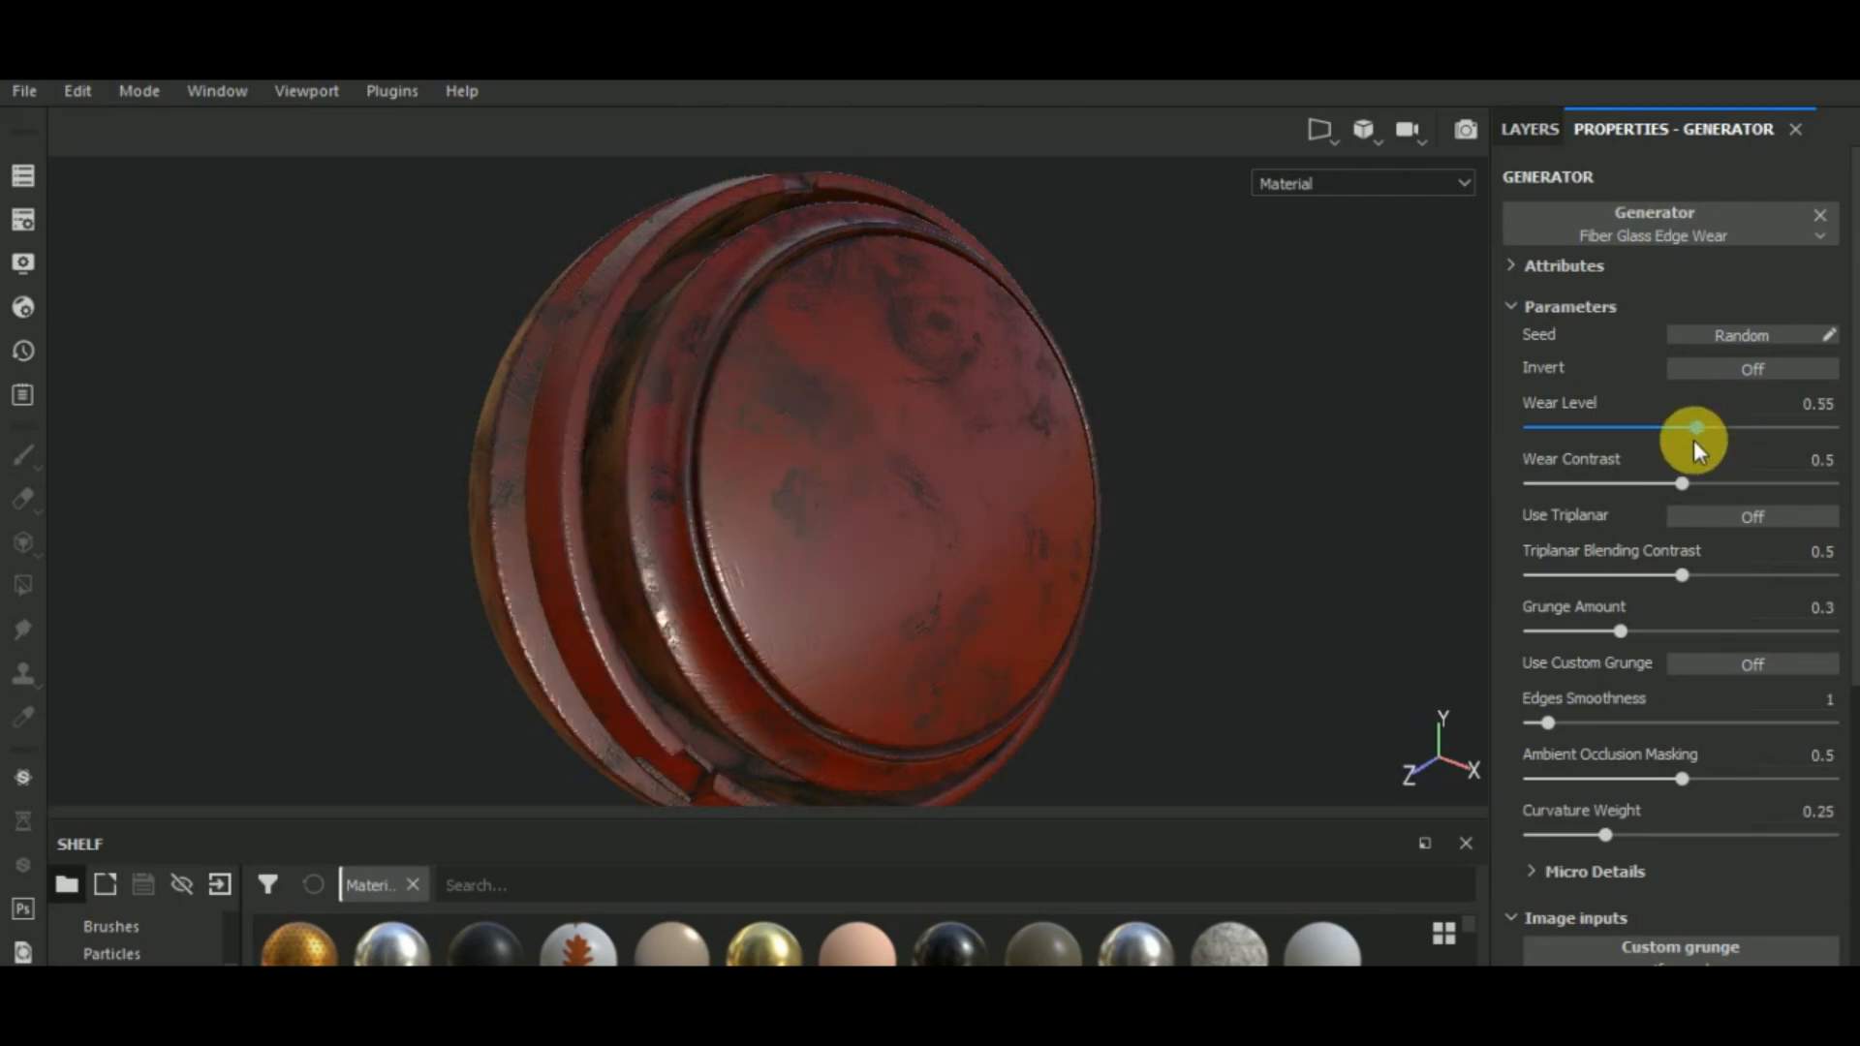
{"action": "left_click_drag", "start_coordinate": [1697, 498], "coordinate": [1614, 485]}
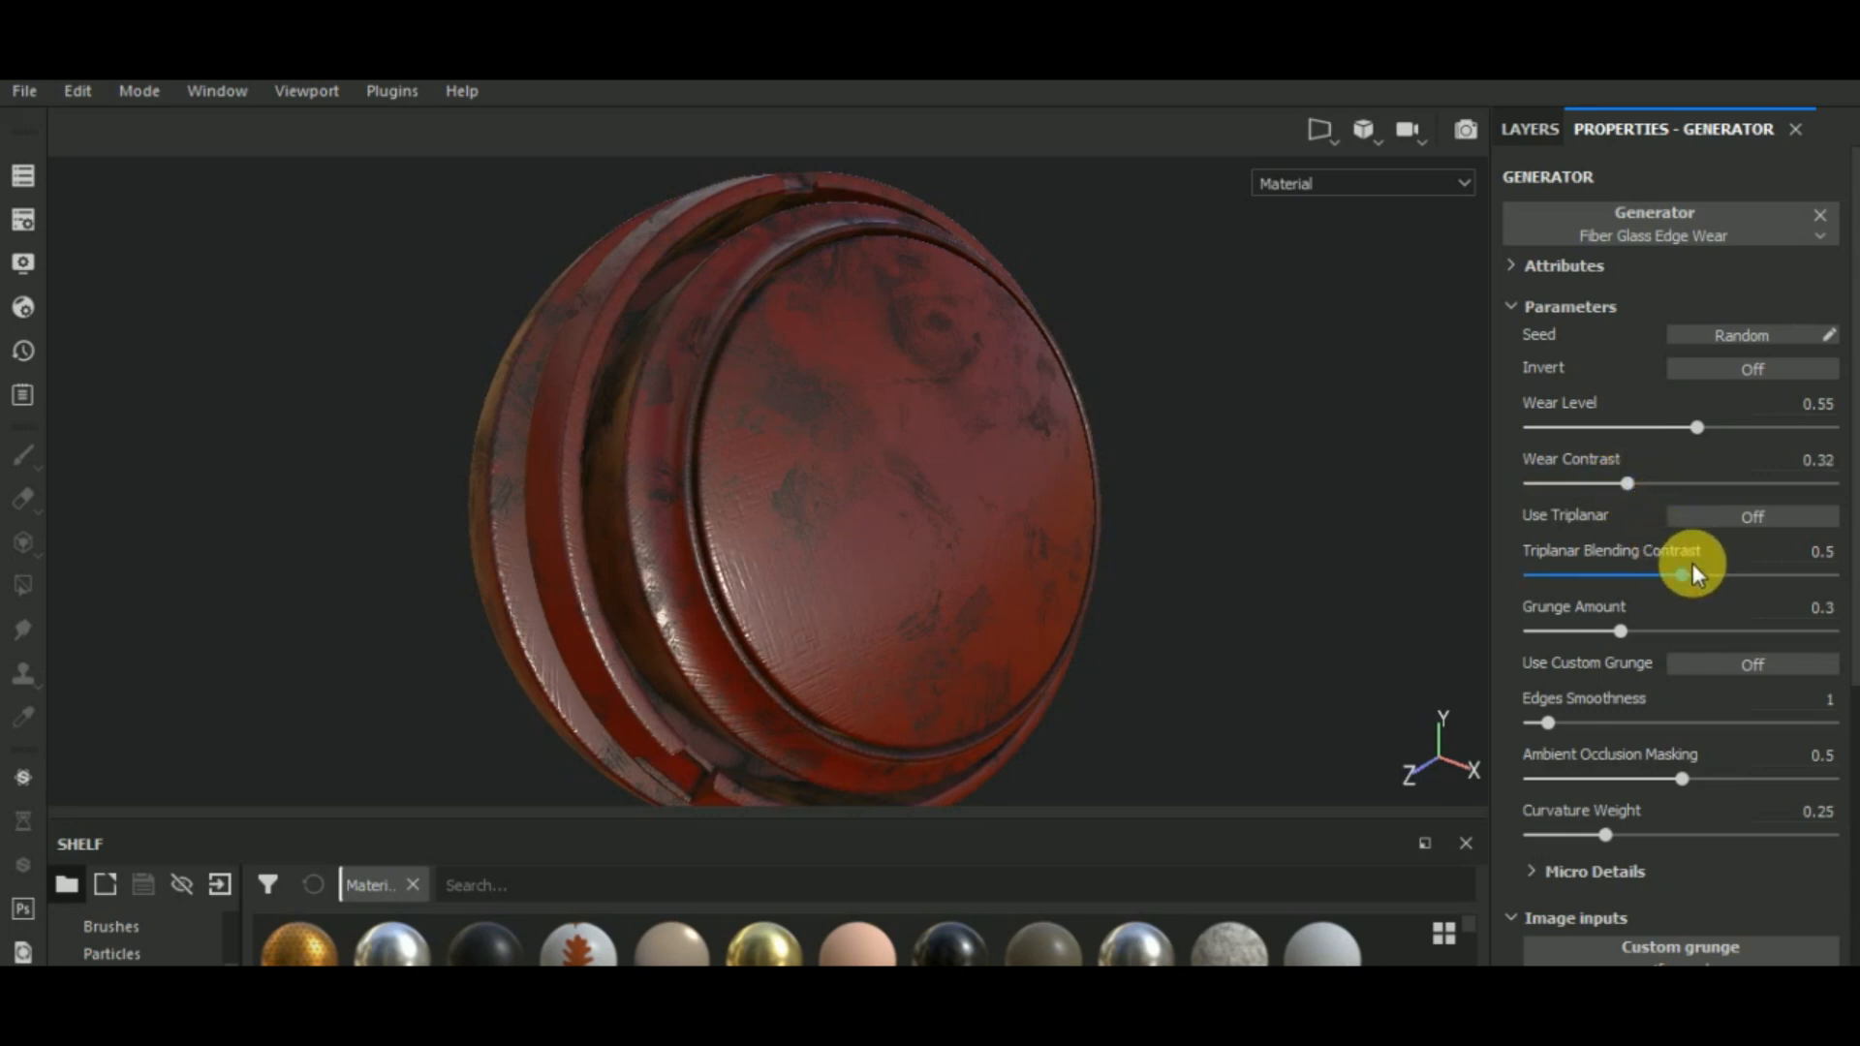
{"action": "left_click_drag", "start_coordinate": [1693, 565], "coordinate": [1629, 576]}
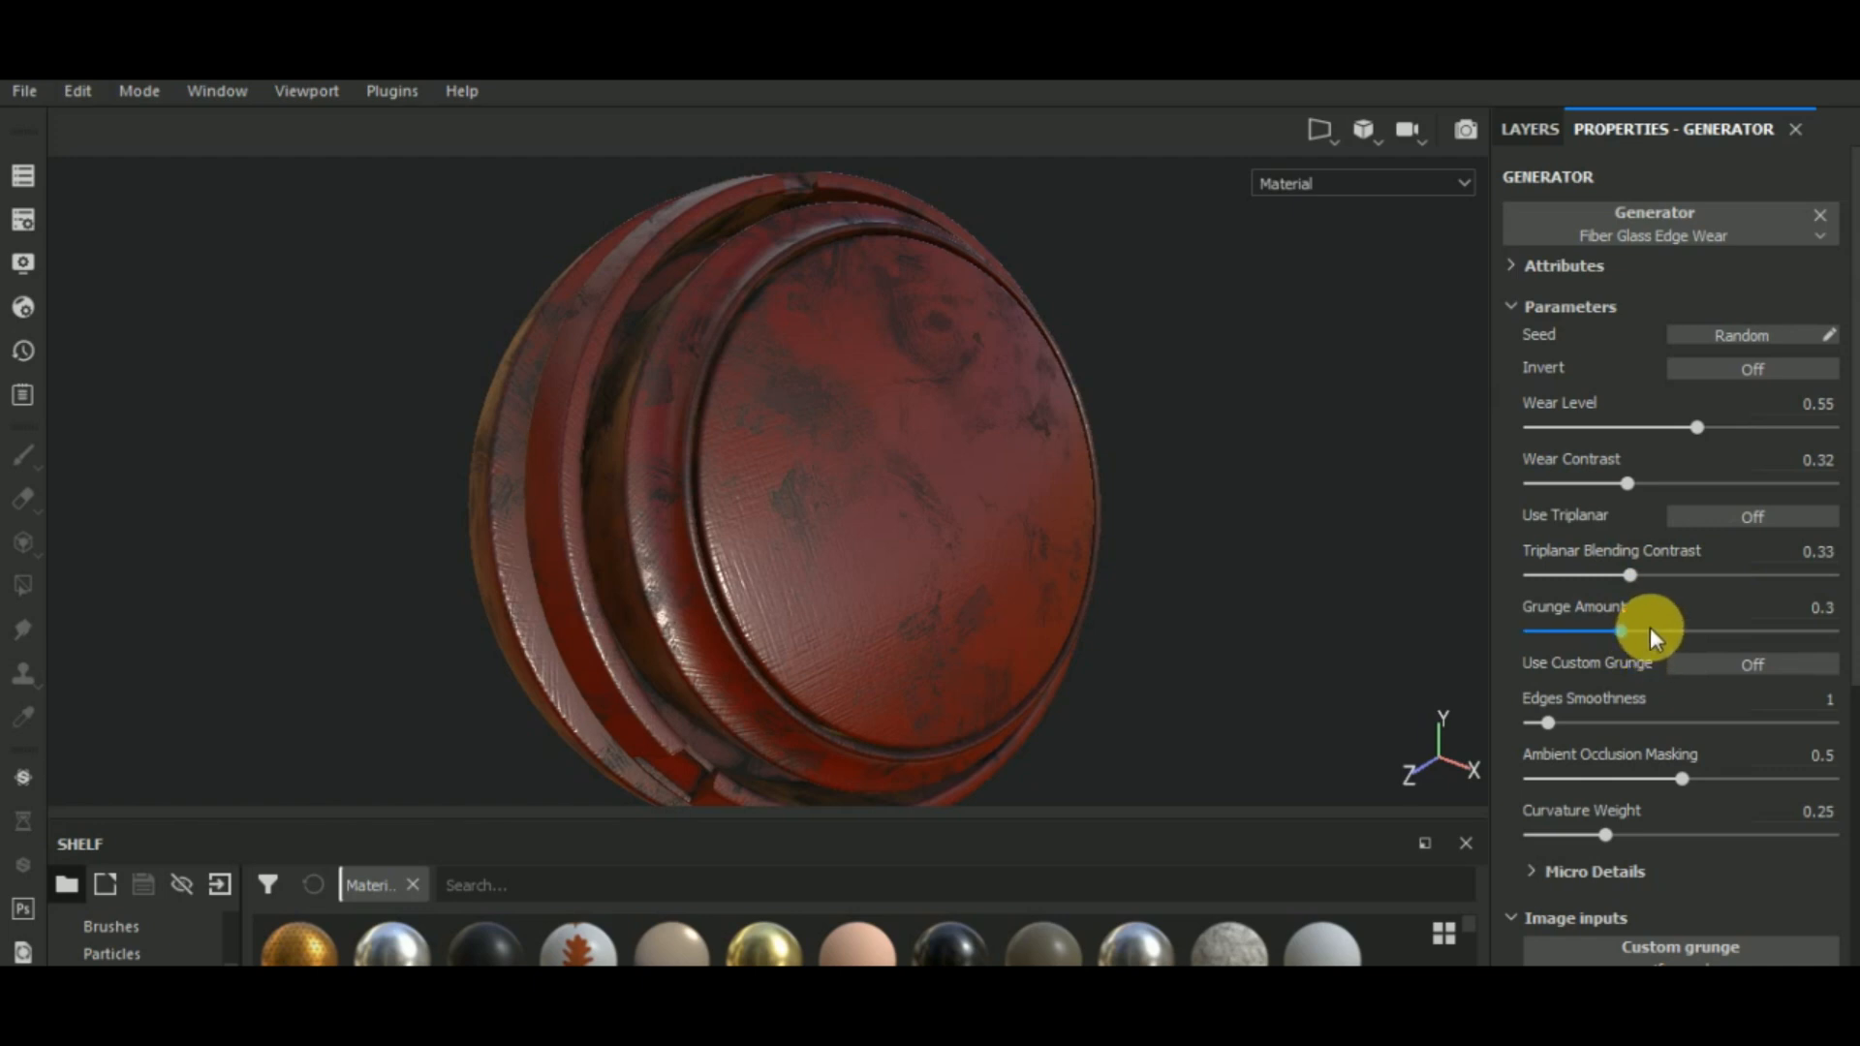
- Set the edge wear generator's grunge amount to 0.5
{"action": "left_click_drag", "start_coordinate": [1650, 628], "coordinate": [1710, 631]}
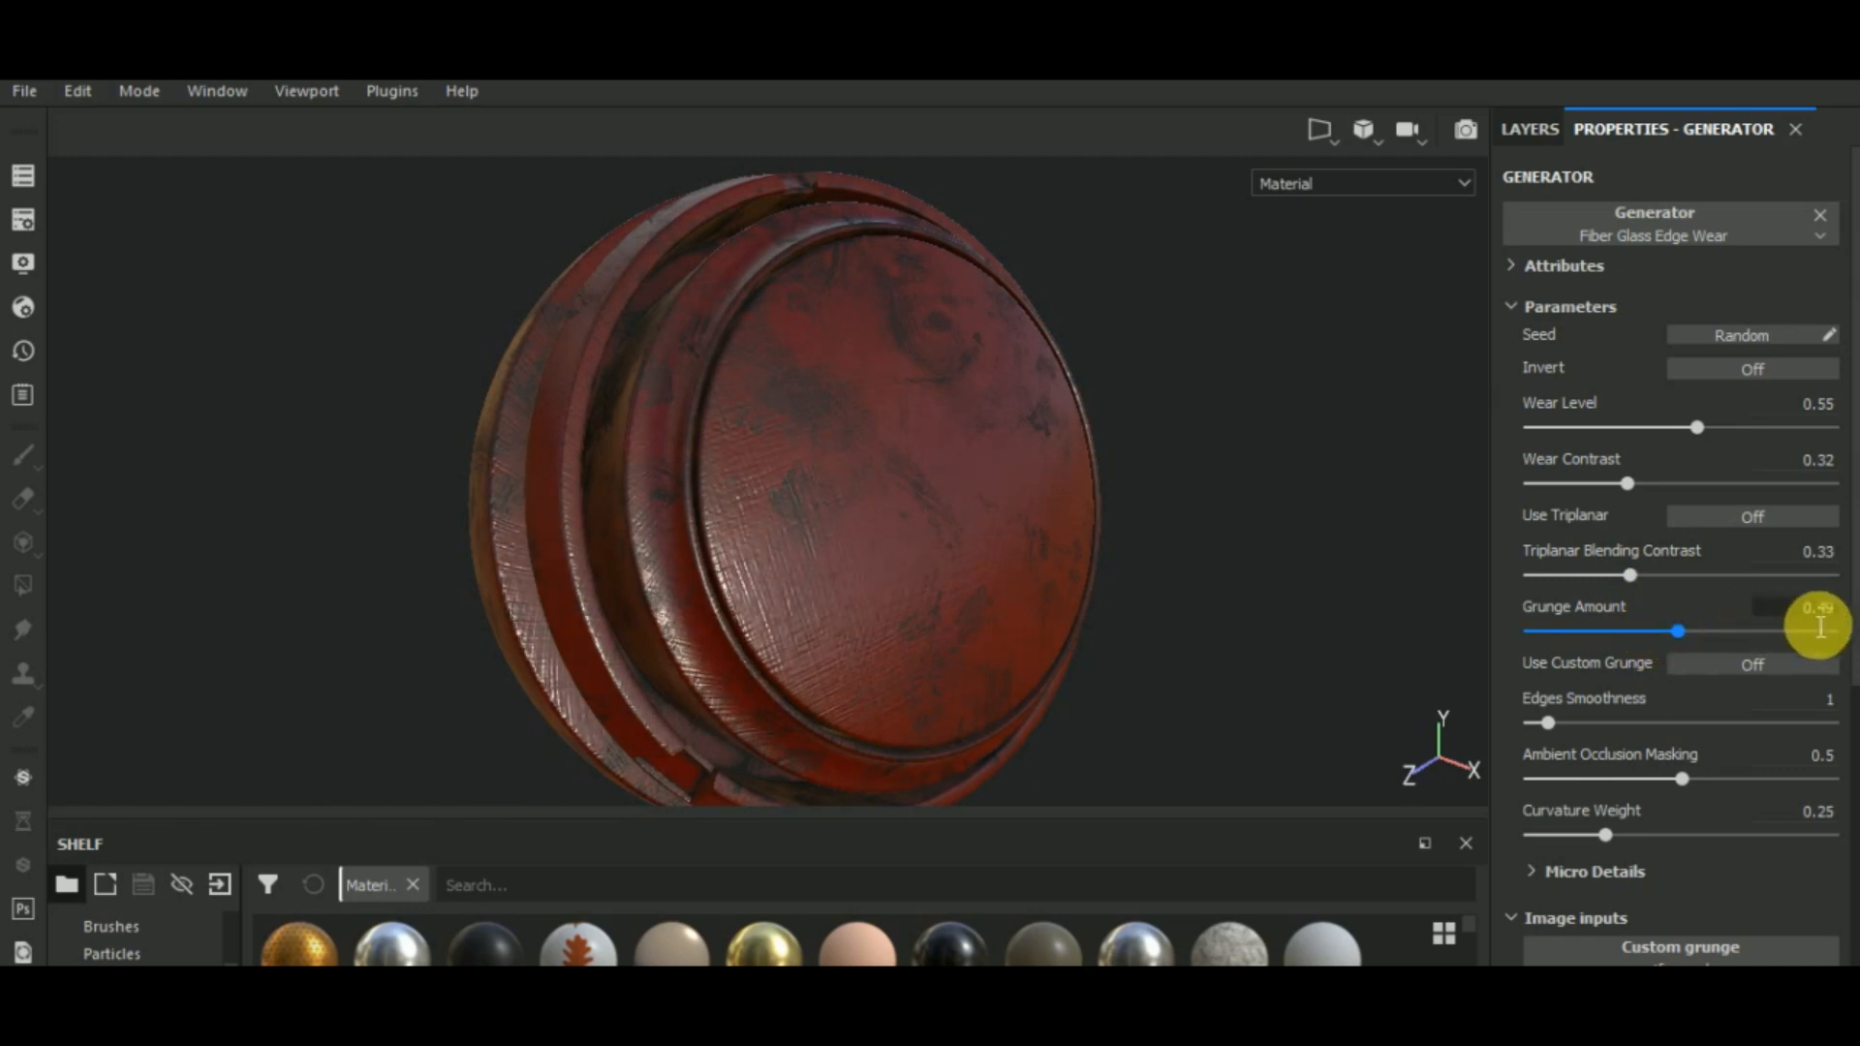
{"action": "type", "text": "0.5"}
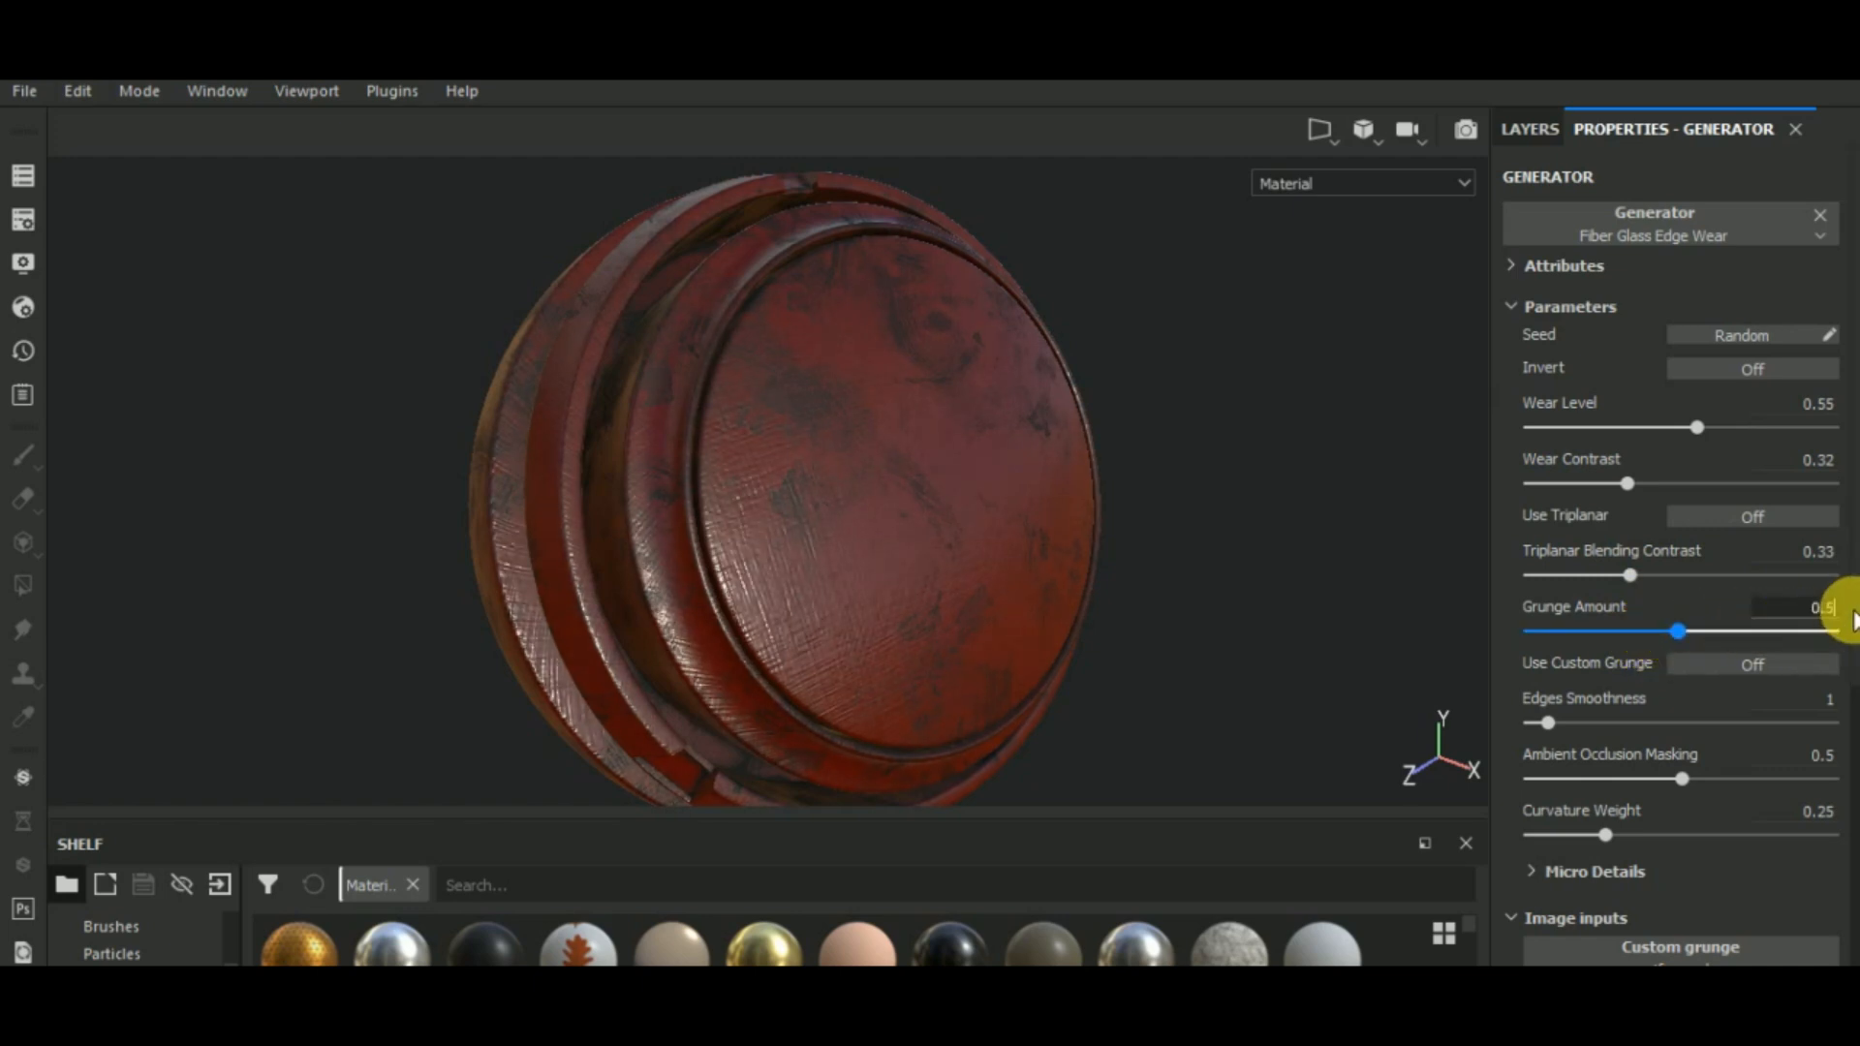
{"action": "key", "text": "Return"}
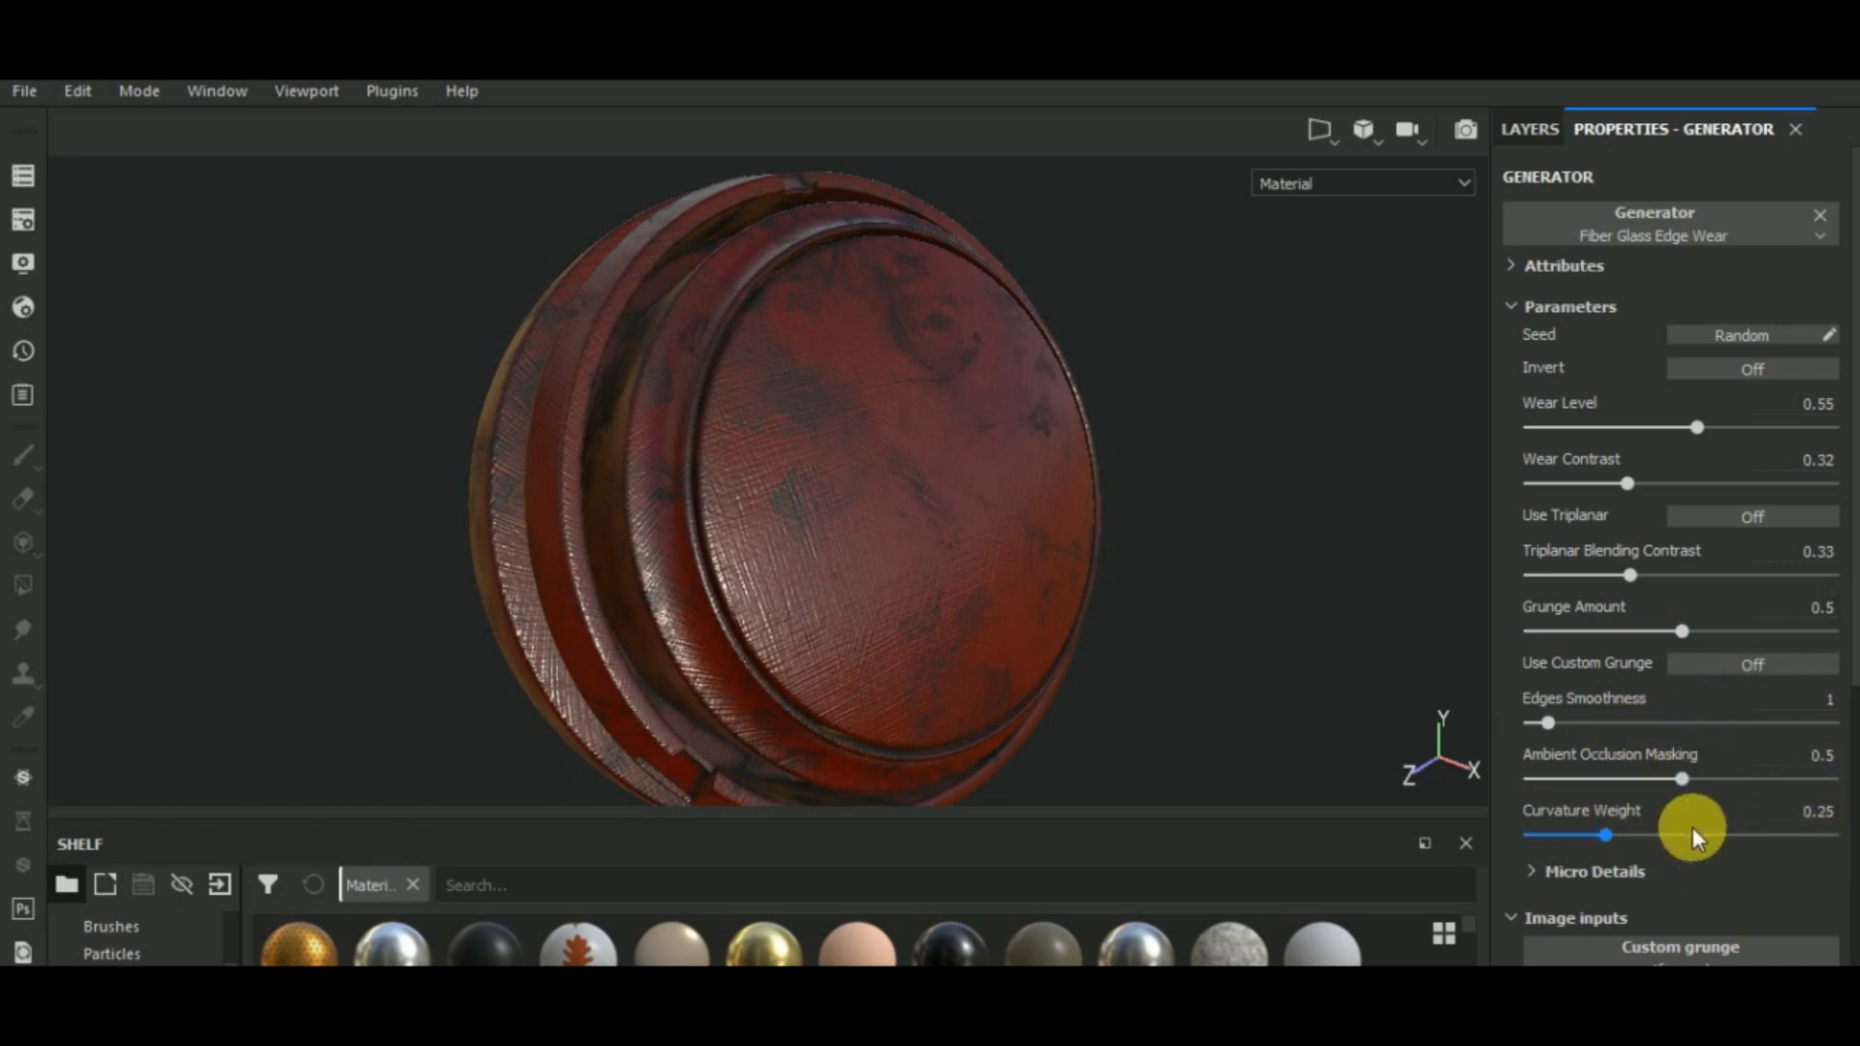
- Expand the generator's Micro Details settings and lower its wear level to 0.48
{"action": "scroll", "coordinate": [1646, 833], "scroll_direction": "down", "scroll_amount": 2}
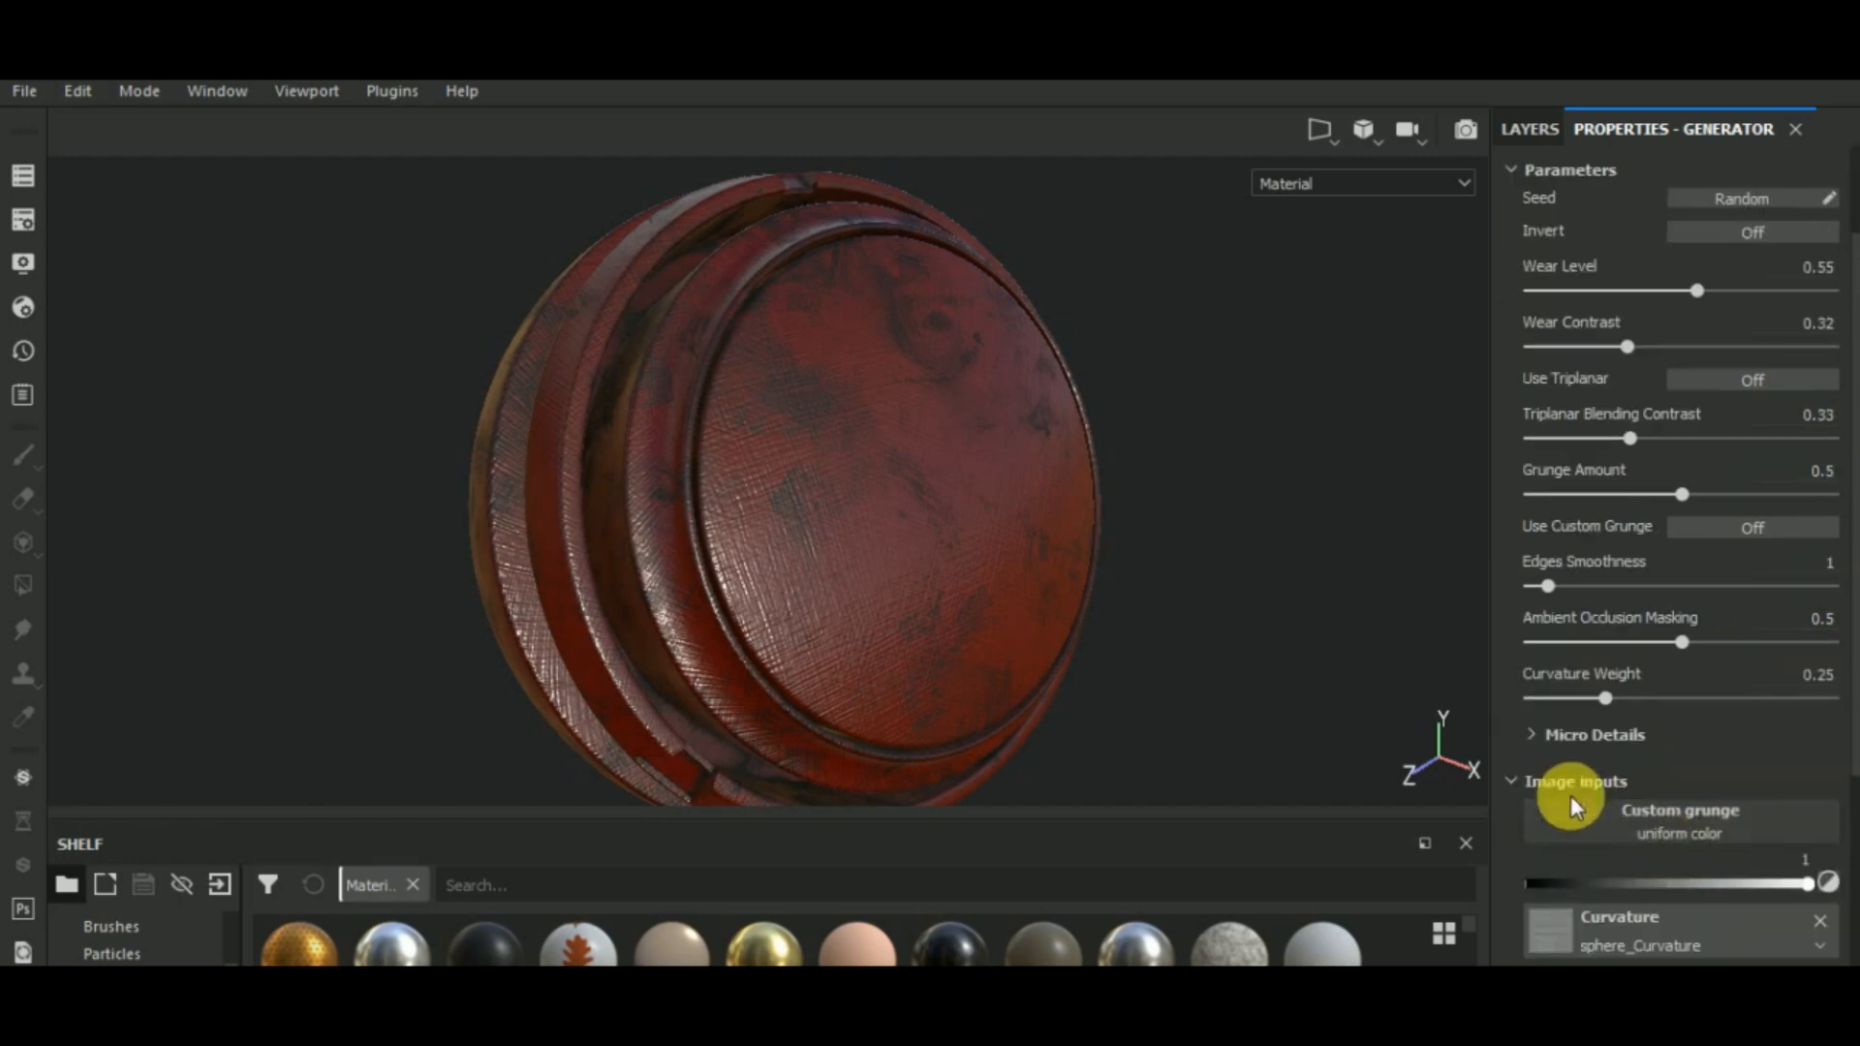
{"action": "left_click", "coordinate": [1531, 736]}
{"action": "scroll", "coordinate": [1689, 773], "scroll_direction": "down", "scroll_amount": 4}
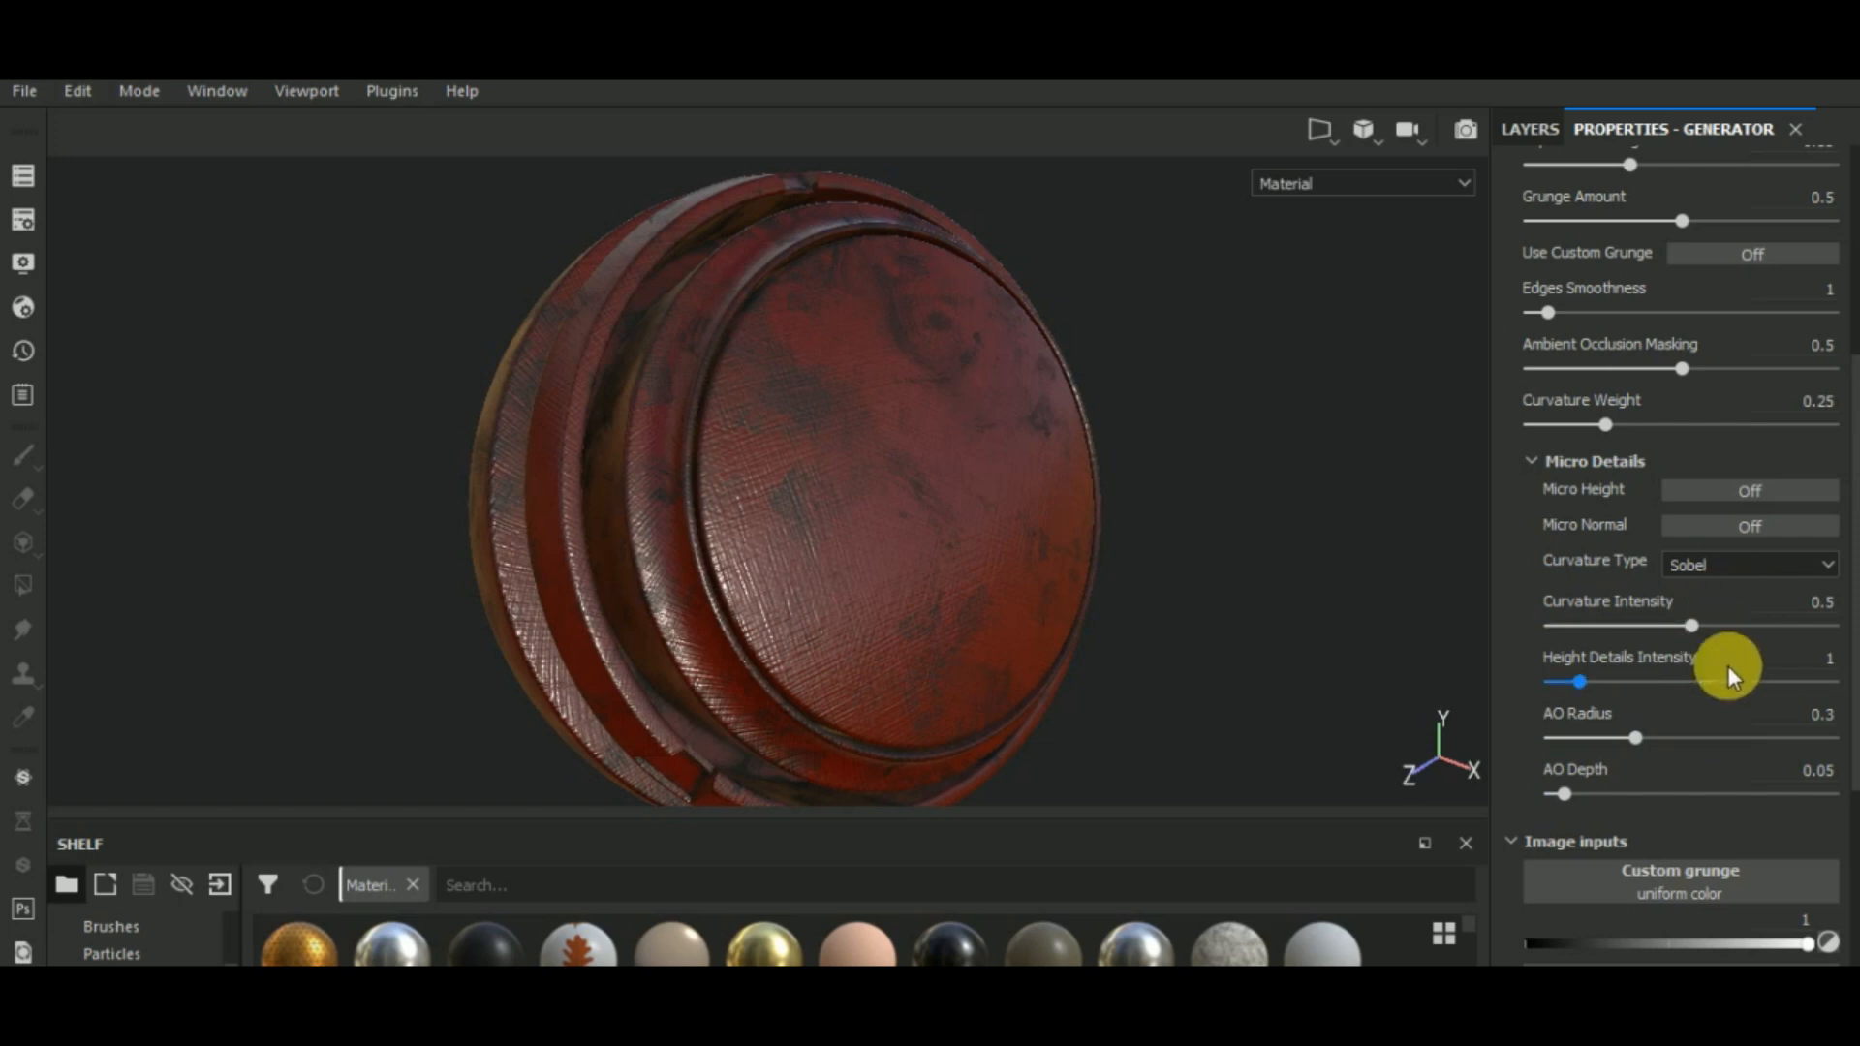
{"action": "scroll", "coordinate": [1613, 513], "scroll_direction": "up", "scroll_amount": 6}
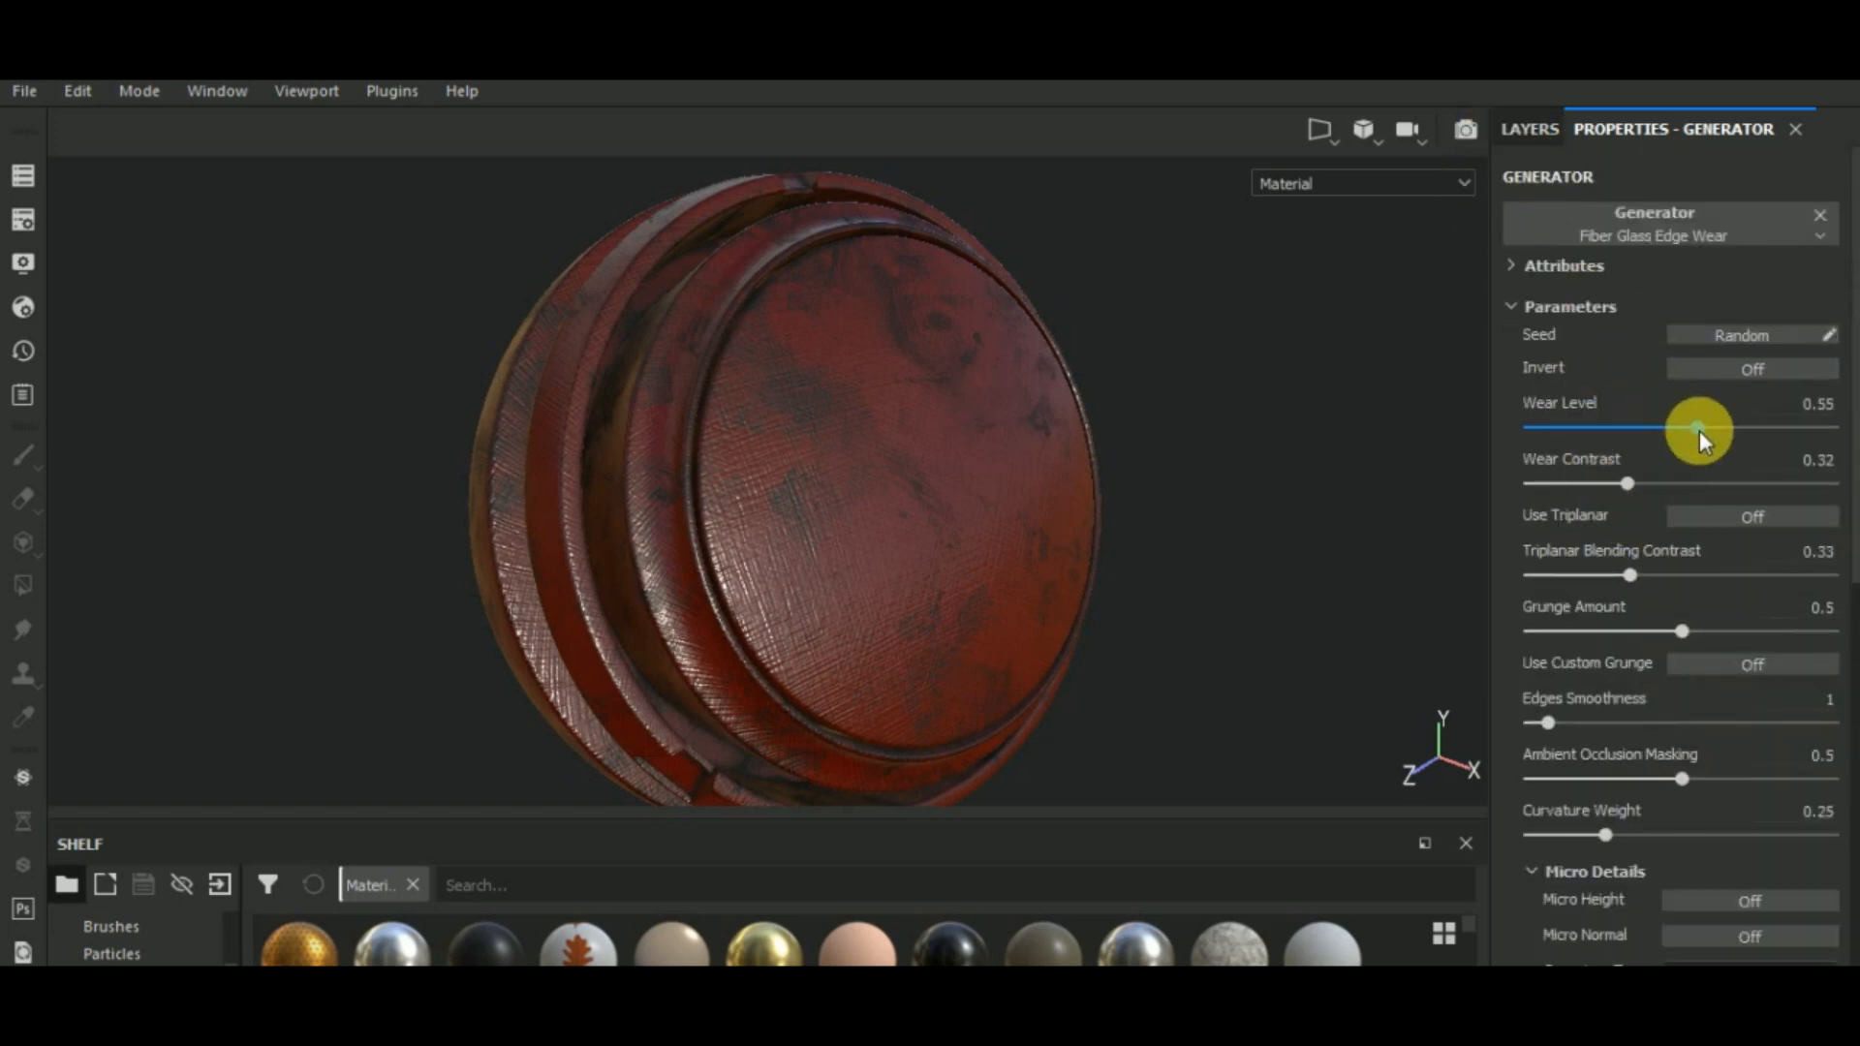
{"action": "left_click_drag", "start_coordinate": [1699, 430], "coordinate": [1674, 424]}
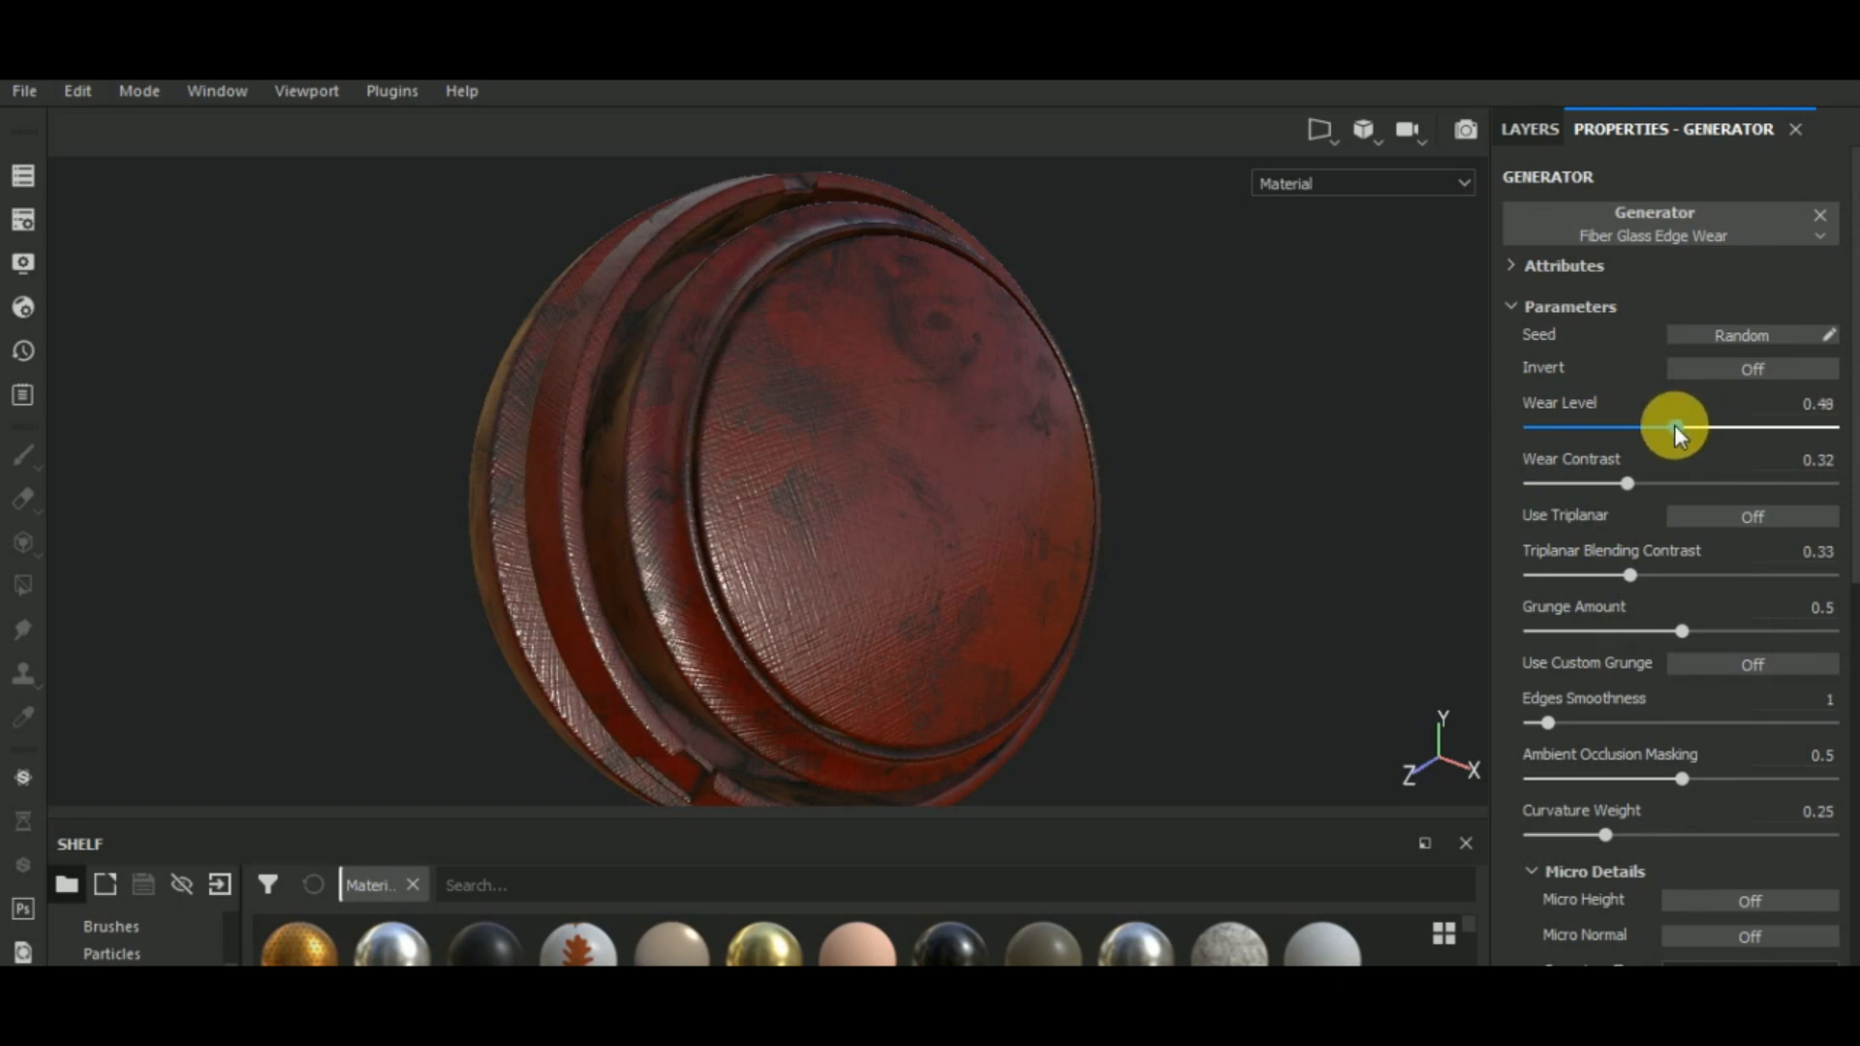
- Review the height setting of Fill layer 3's fill and inspect the wear pattern on the model up close and from a distance
{"action": "left_click", "coordinate": [1529, 129]}
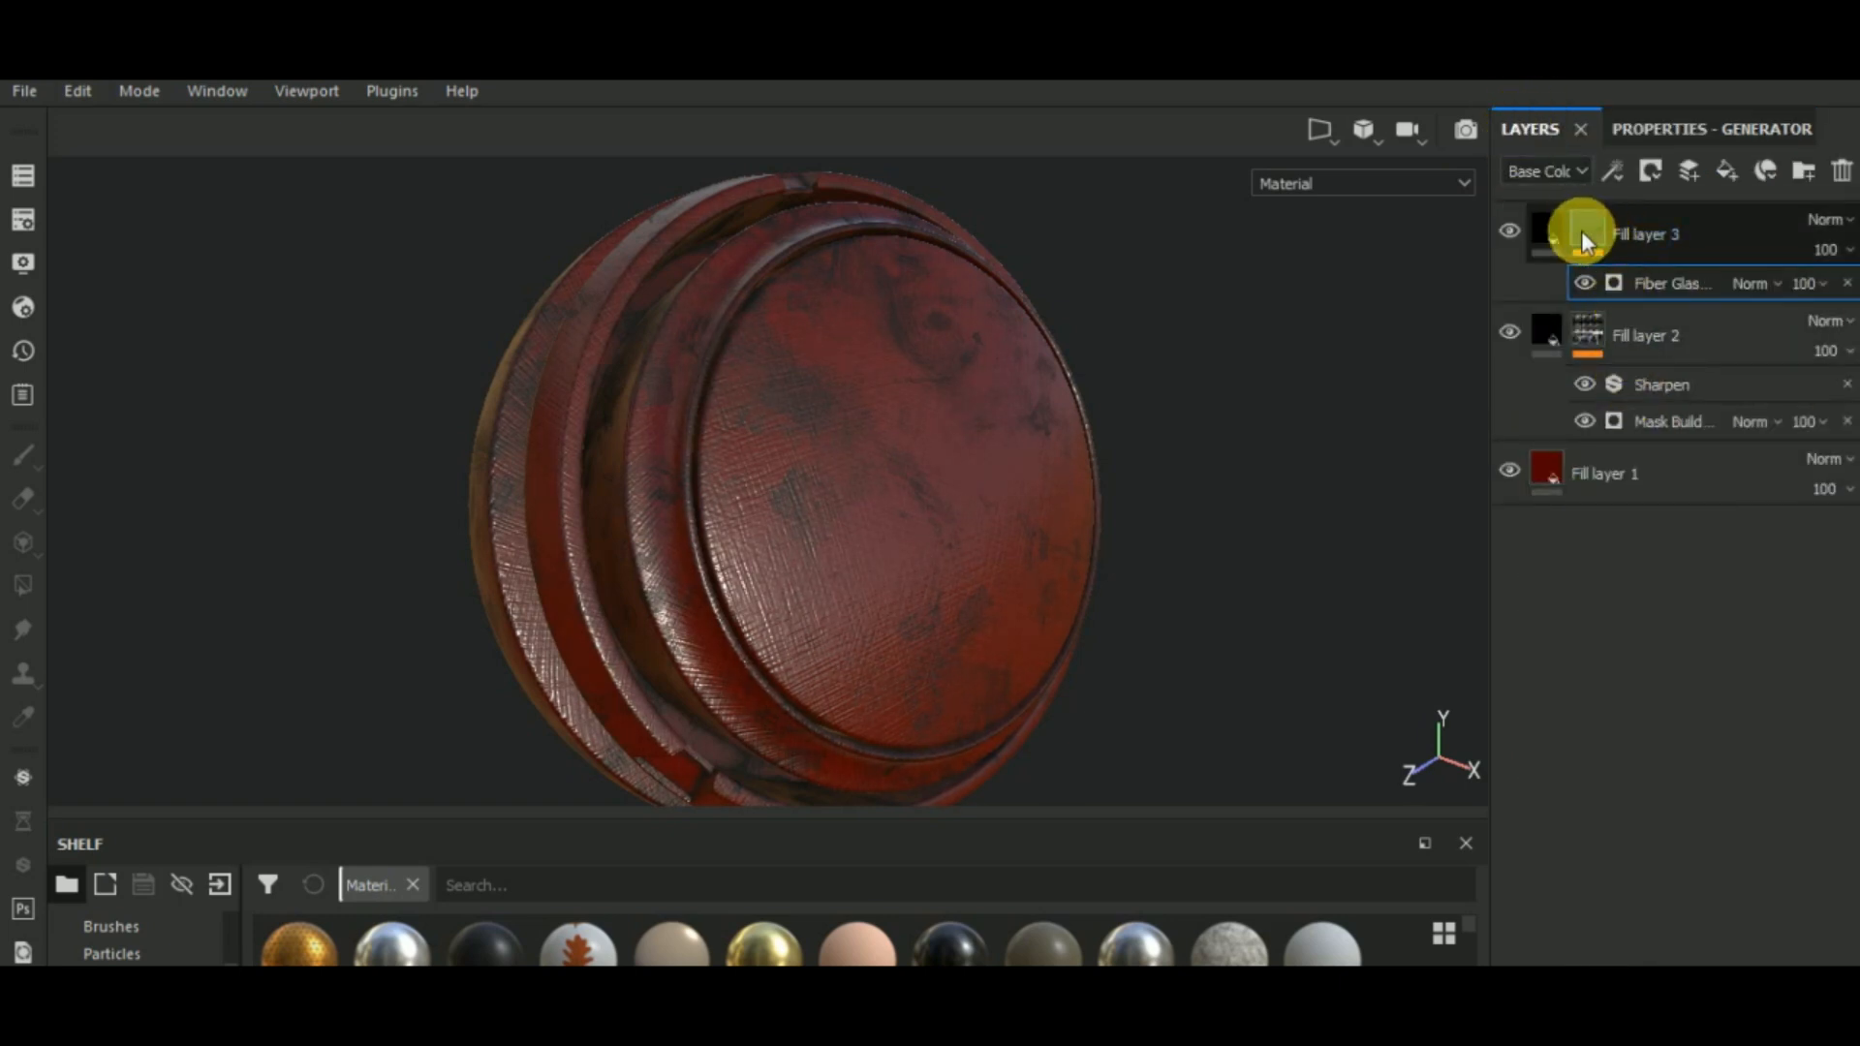
{"action": "left_click", "coordinate": [1546, 229]}
{"action": "left_click", "coordinate": [1666, 129]}
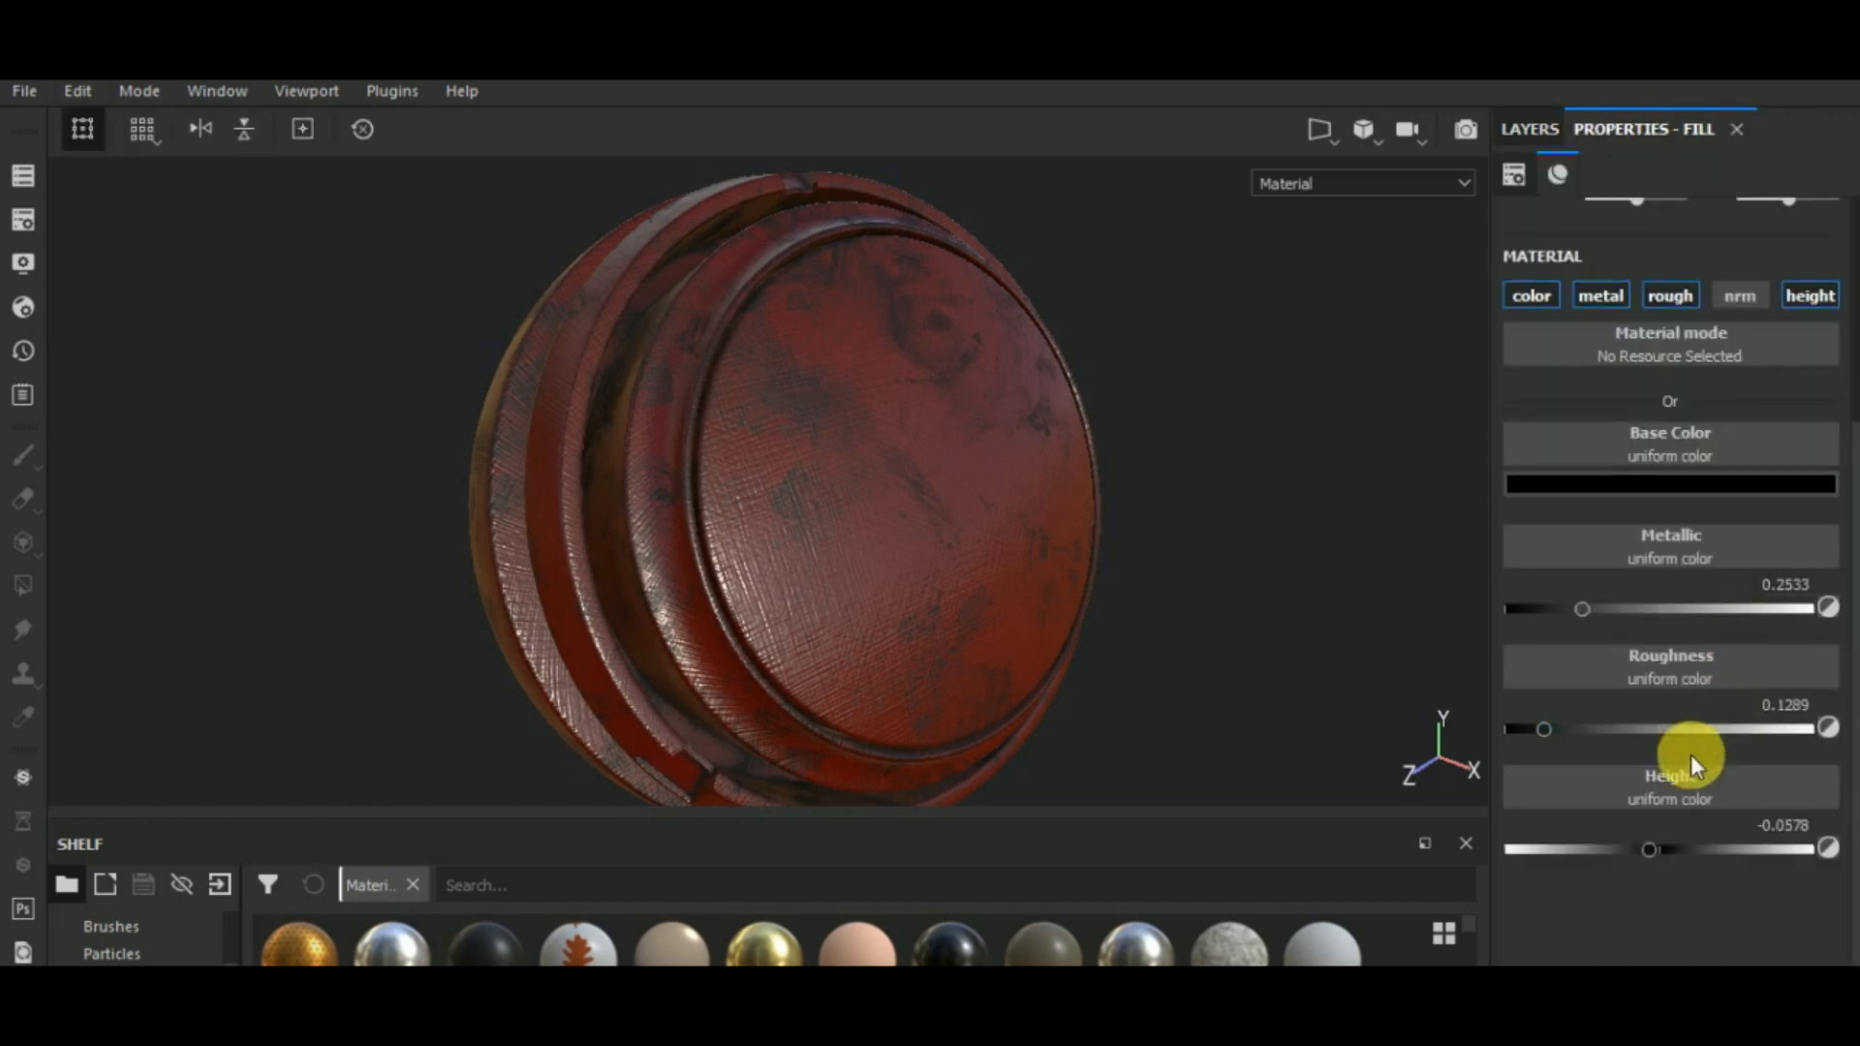
{"action": "left_click_drag", "start_coordinate": [1651, 851], "coordinate": [1649, 857]}
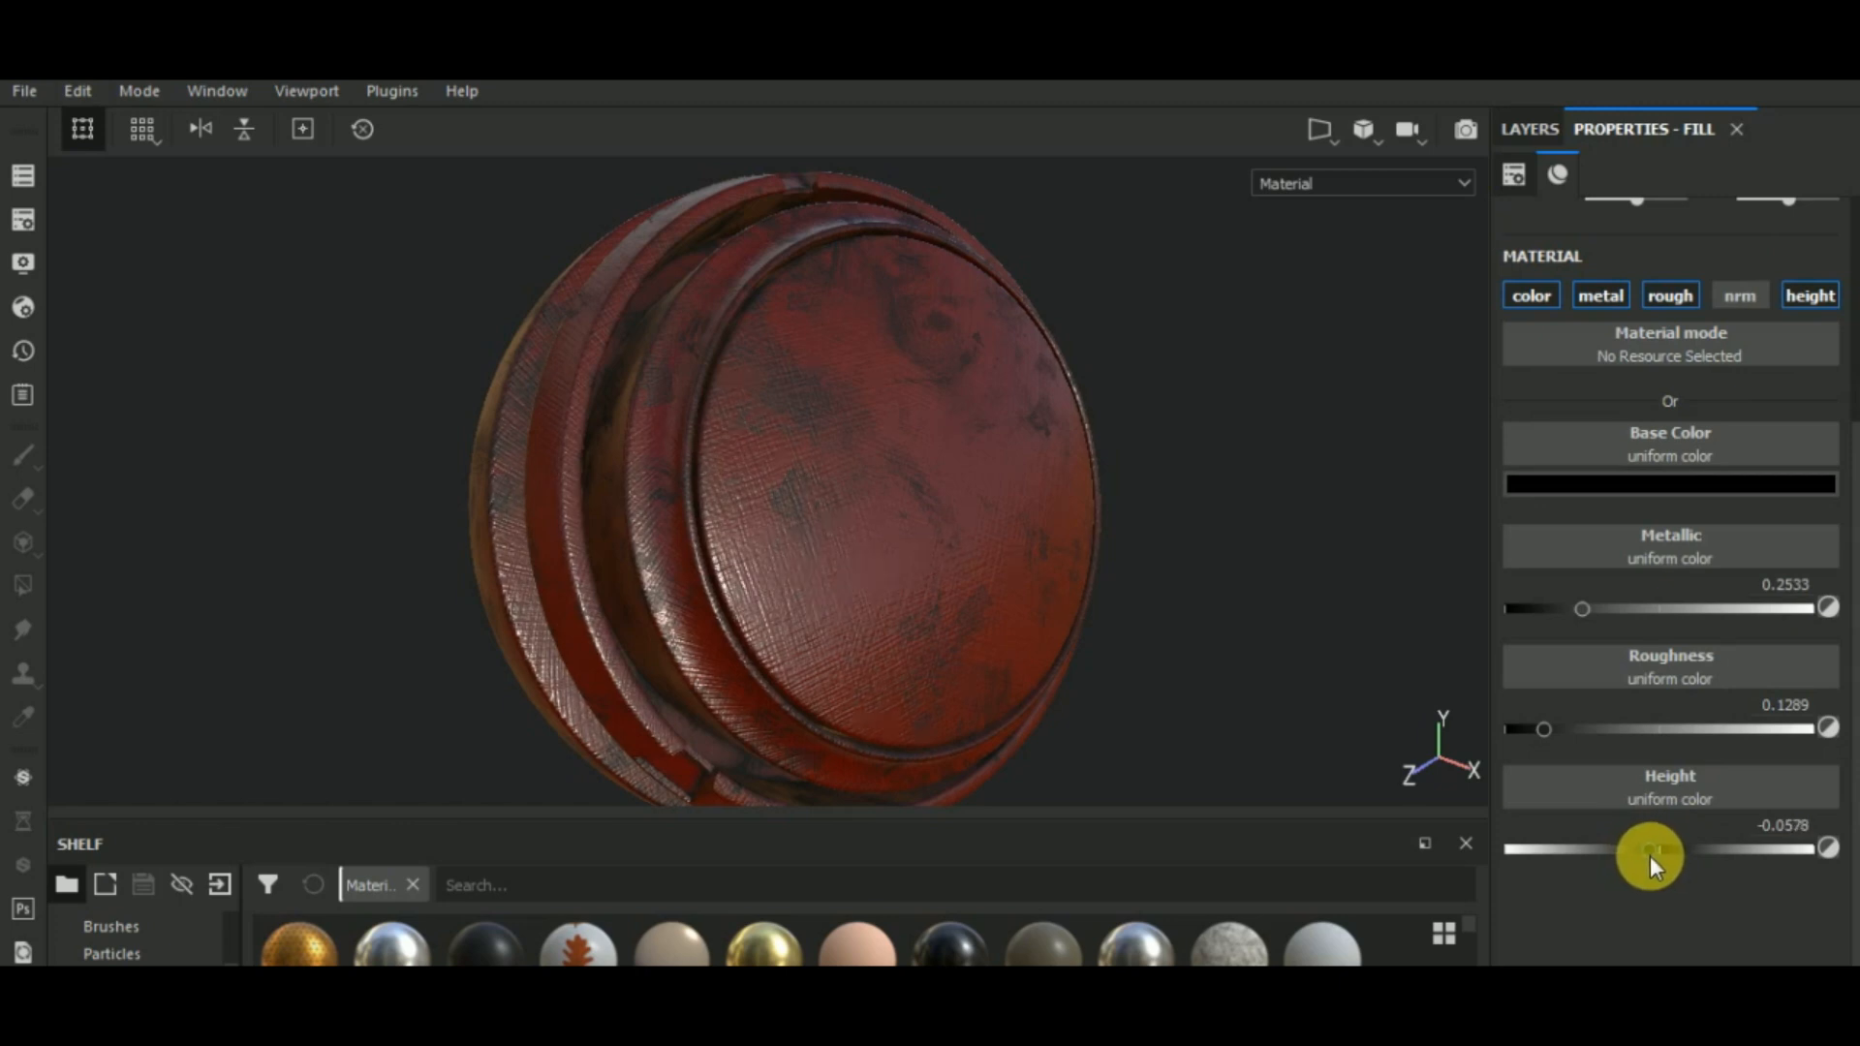
{"action": "left_click_drag", "start_coordinate": [1216, 498], "coordinate": [1172, 566], "text": "alt"}
{"action": "scroll", "coordinate": [1191, 532], "scroll_direction": "down", "scroll_amount": 3}
{"action": "middle_click_drag", "start_coordinate": [1192, 594], "coordinate": [1132, 544], "text": "alt"}
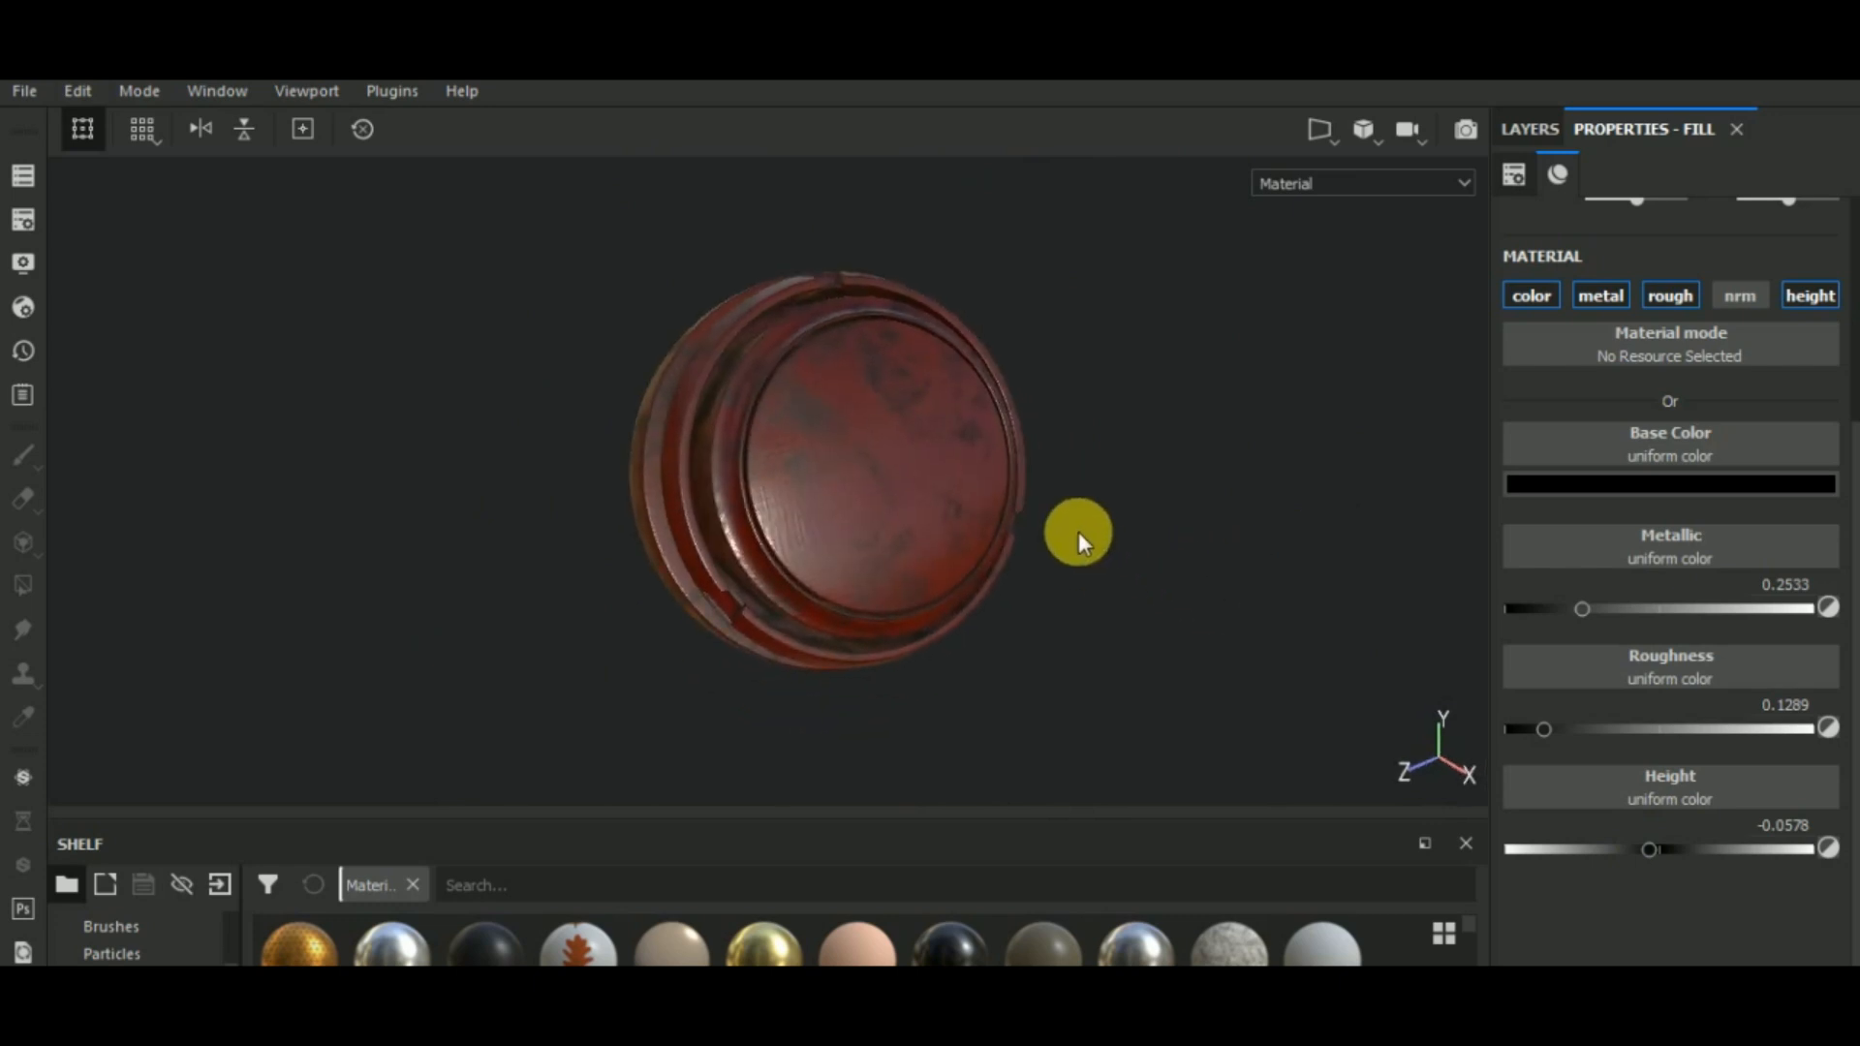
{"action": "scroll", "coordinate": [1080, 530], "scroll_direction": "up", "scroll_amount": 3}
{"action": "middle_click_drag", "start_coordinate": [1192, 598], "coordinate": [1191, 614], "text": "alt"}
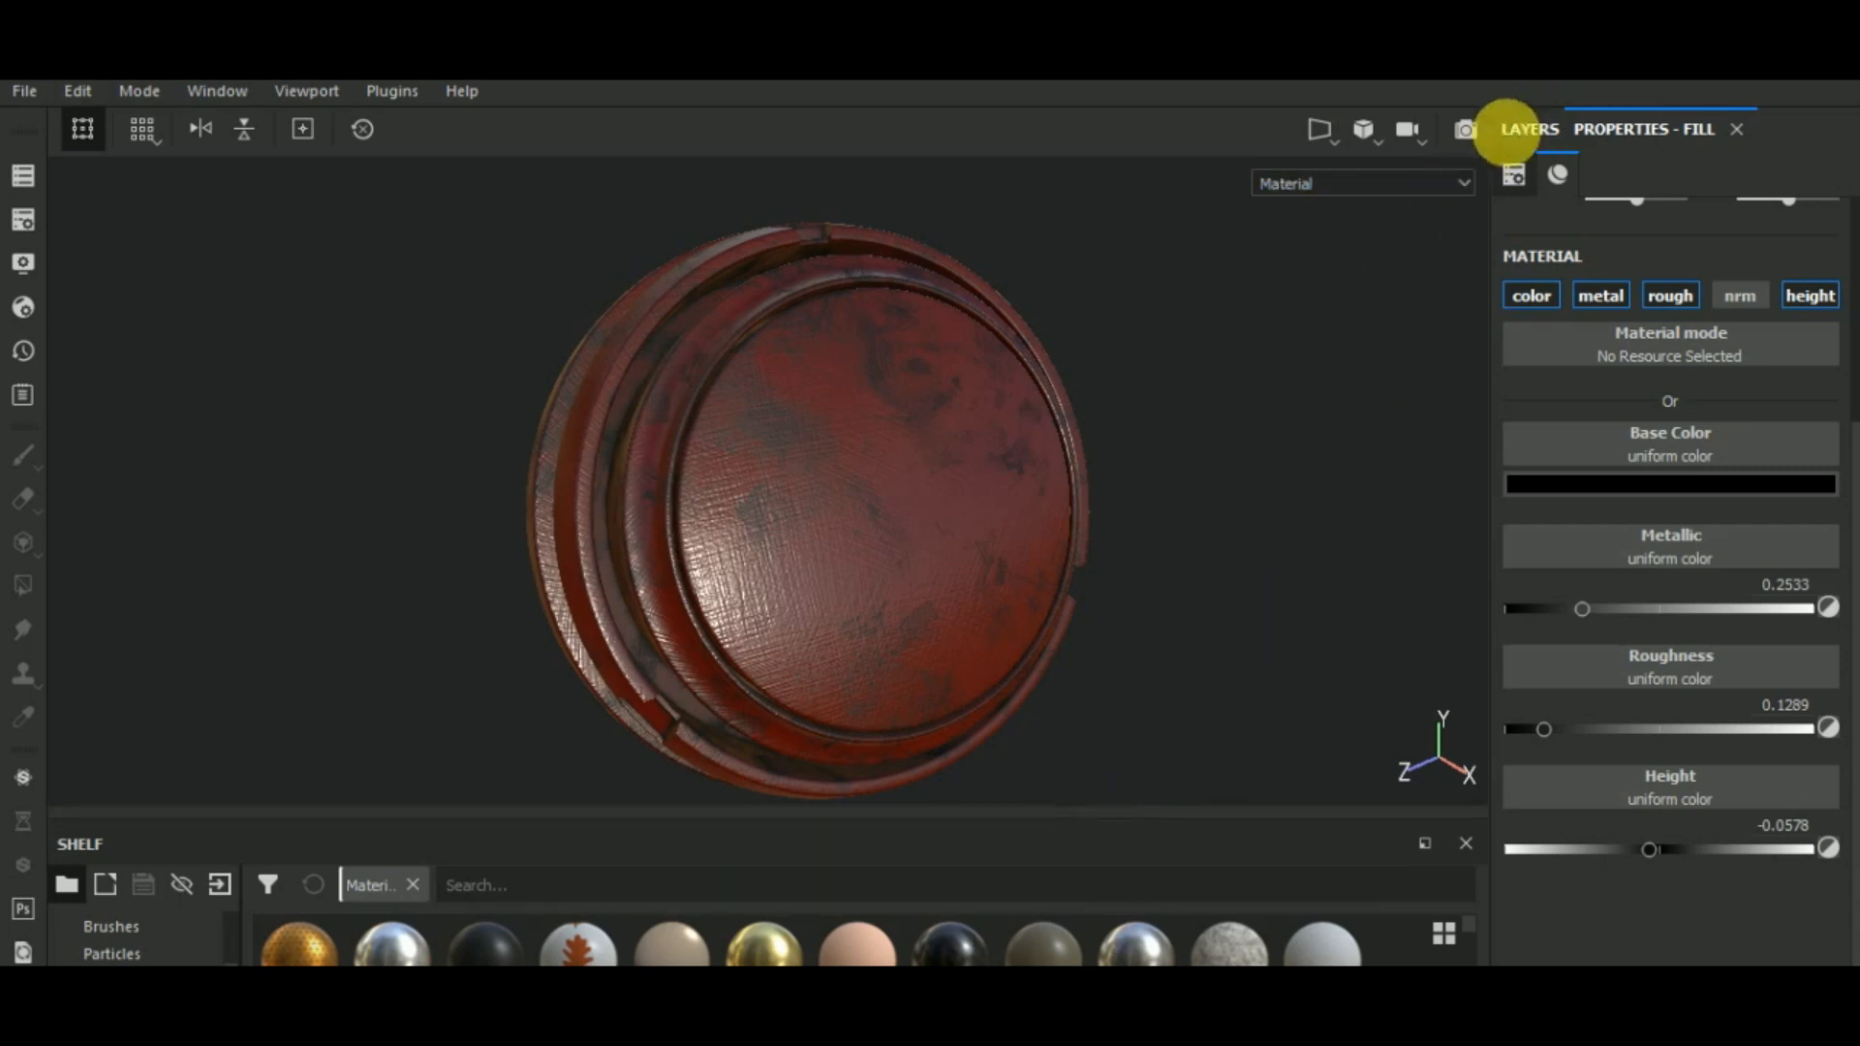
- Add a new folder above Fill layer 3 at the top of the layer stack
{"action": "left_click", "coordinate": [1513, 130]}
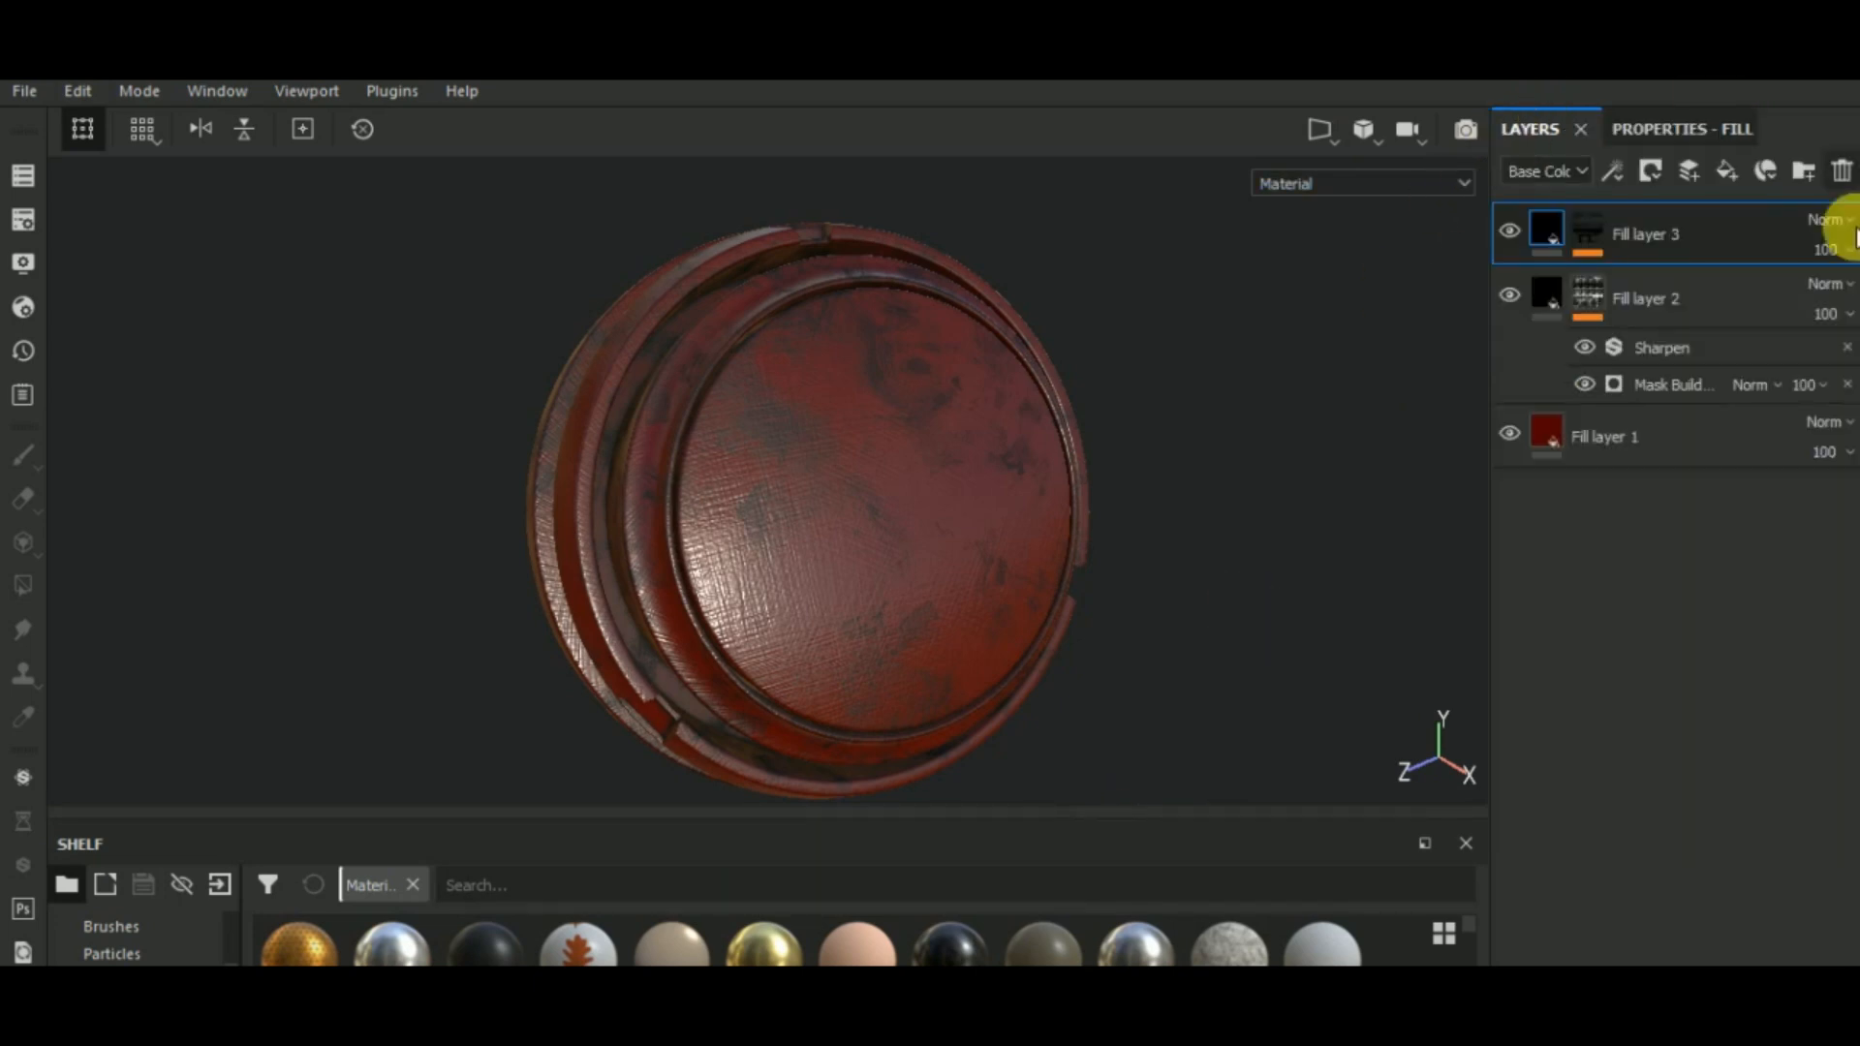
{"action": "left_click", "coordinate": [1800, 171]}
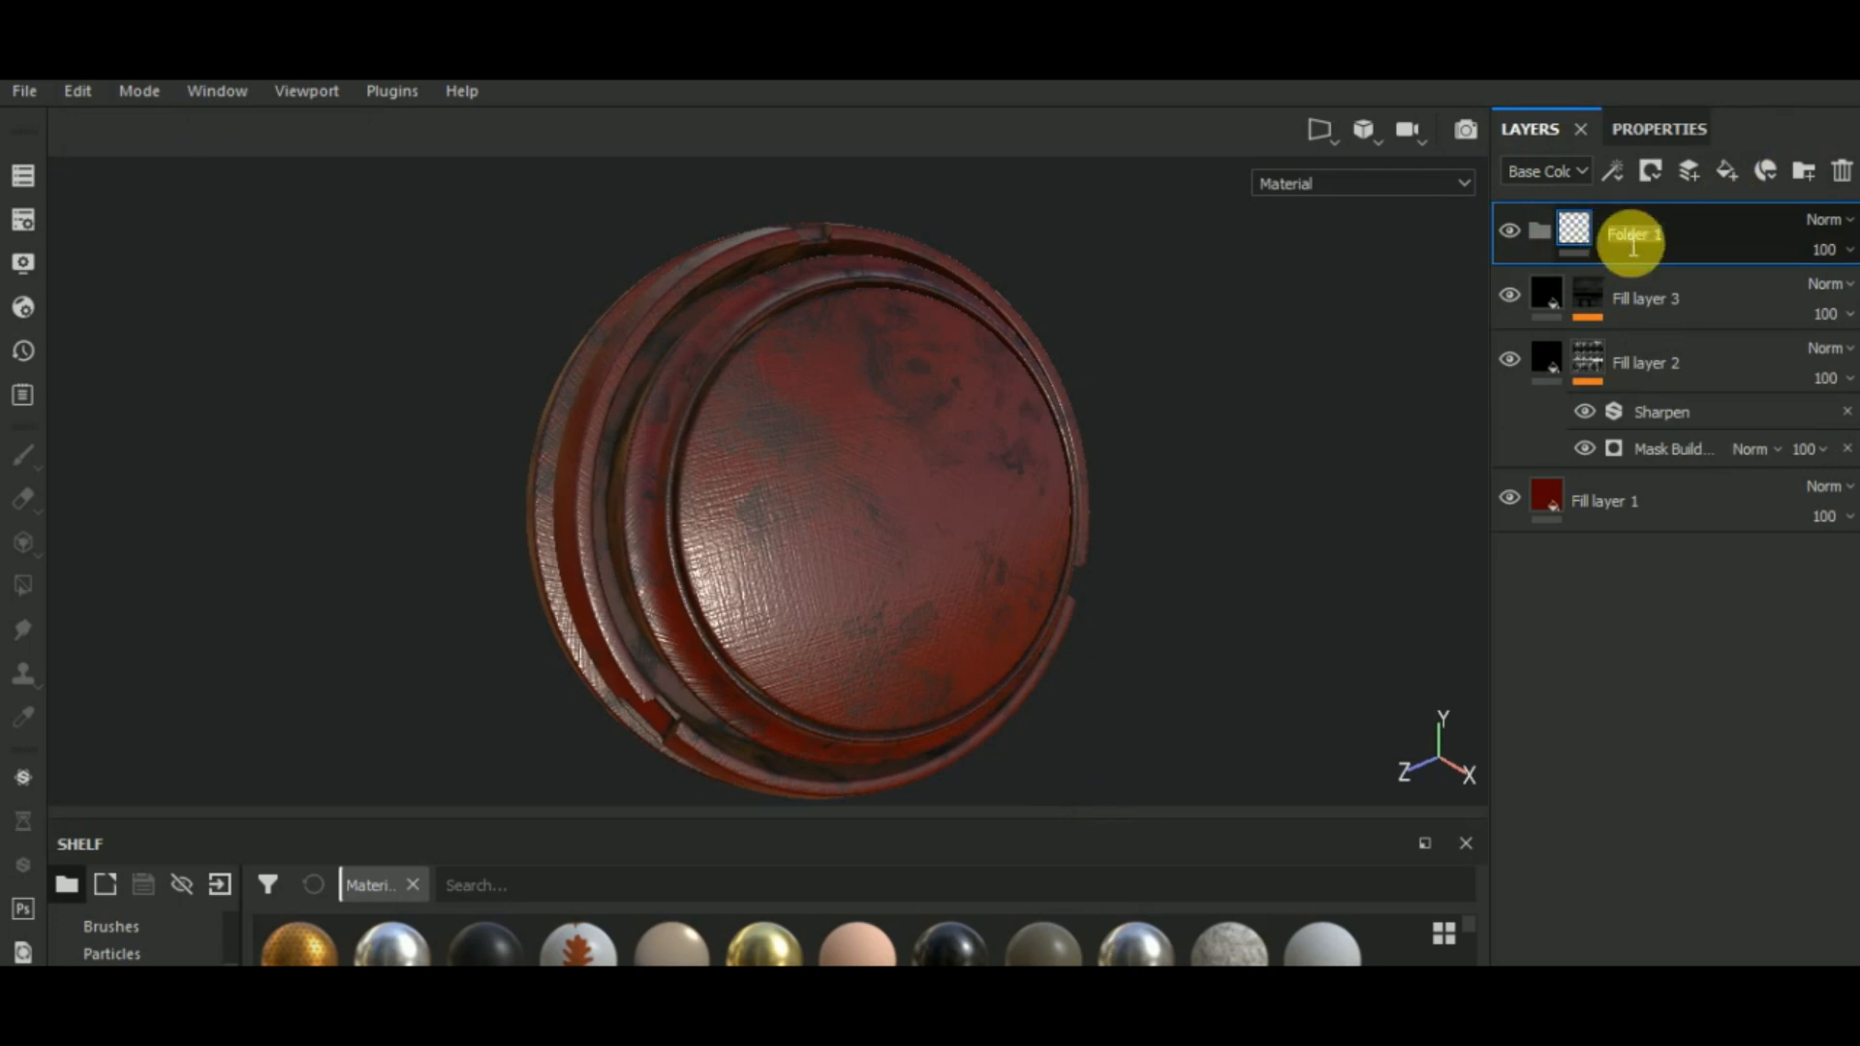
- Name the new folder red_painted_fibered_metal, move all three fill layers into it and collapse it
{"action": "type", "text": "red_ painted_fibered"}
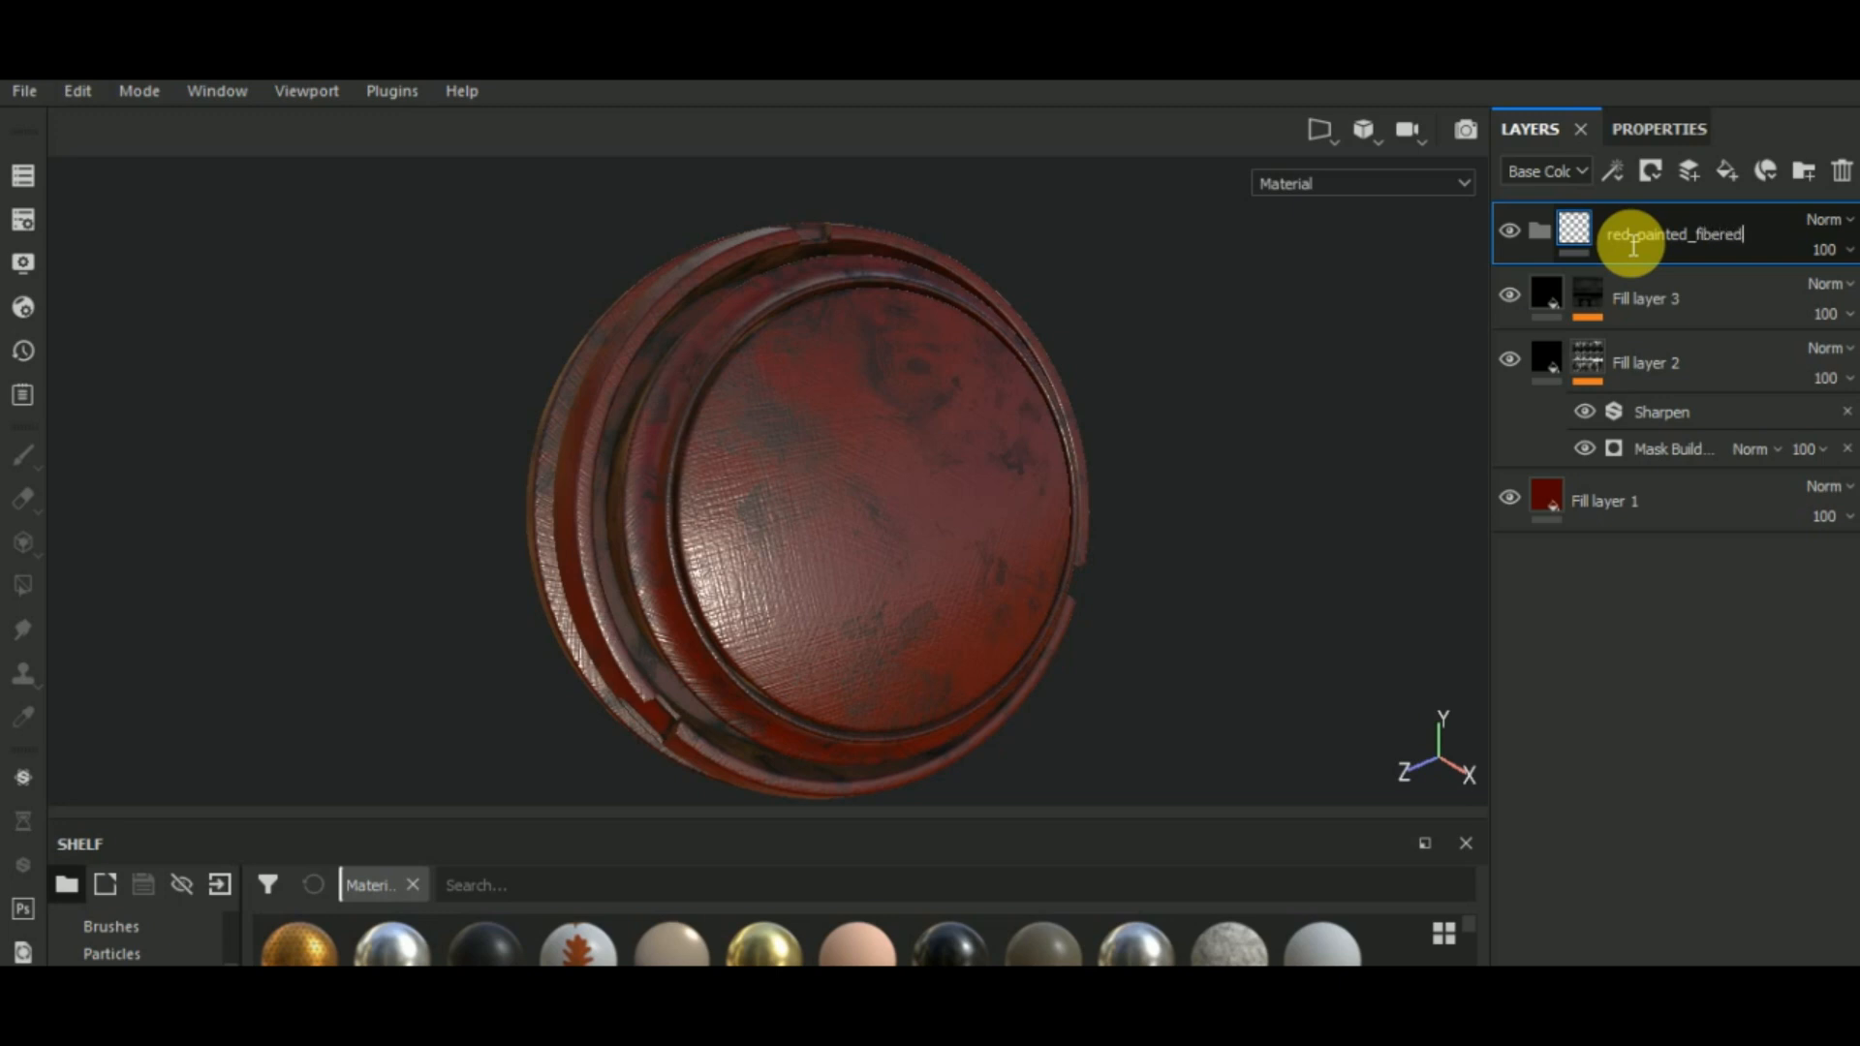
{"action": "type", "text": "_metal"}
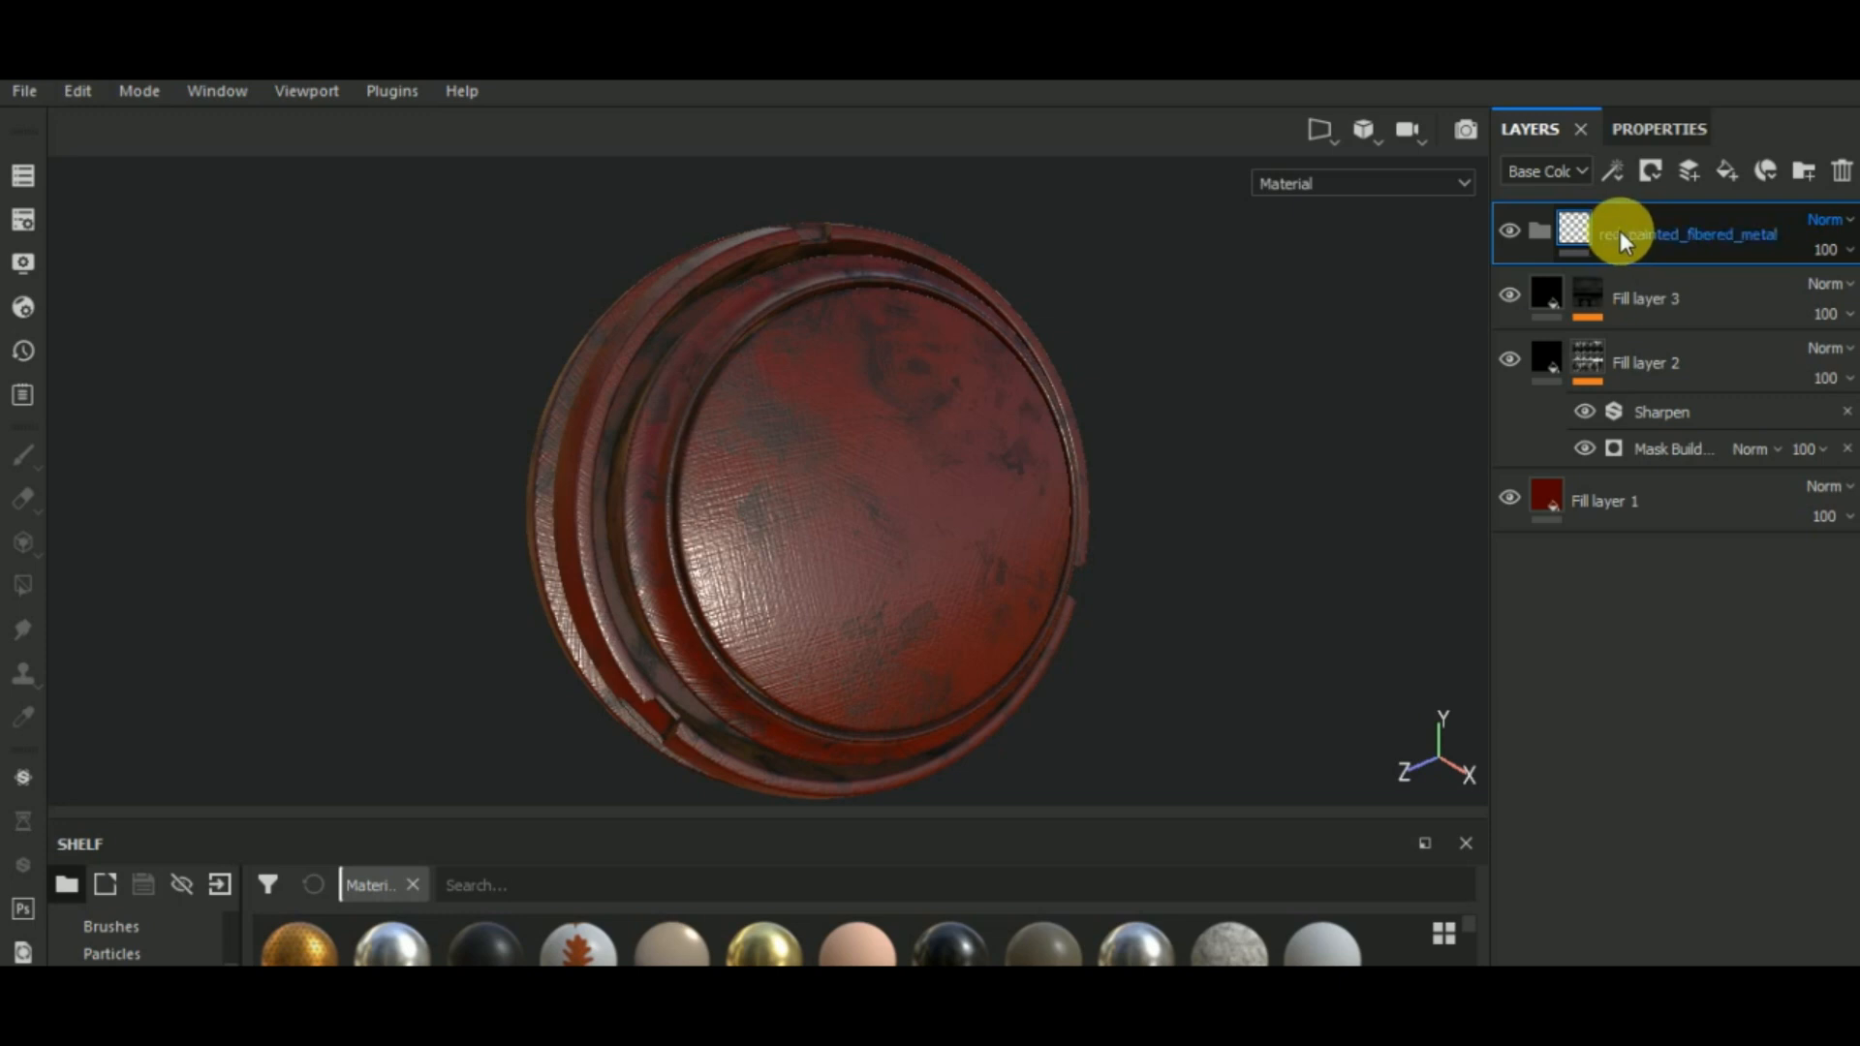
{"action": "left_click", "coordinate": [1624, 291]}
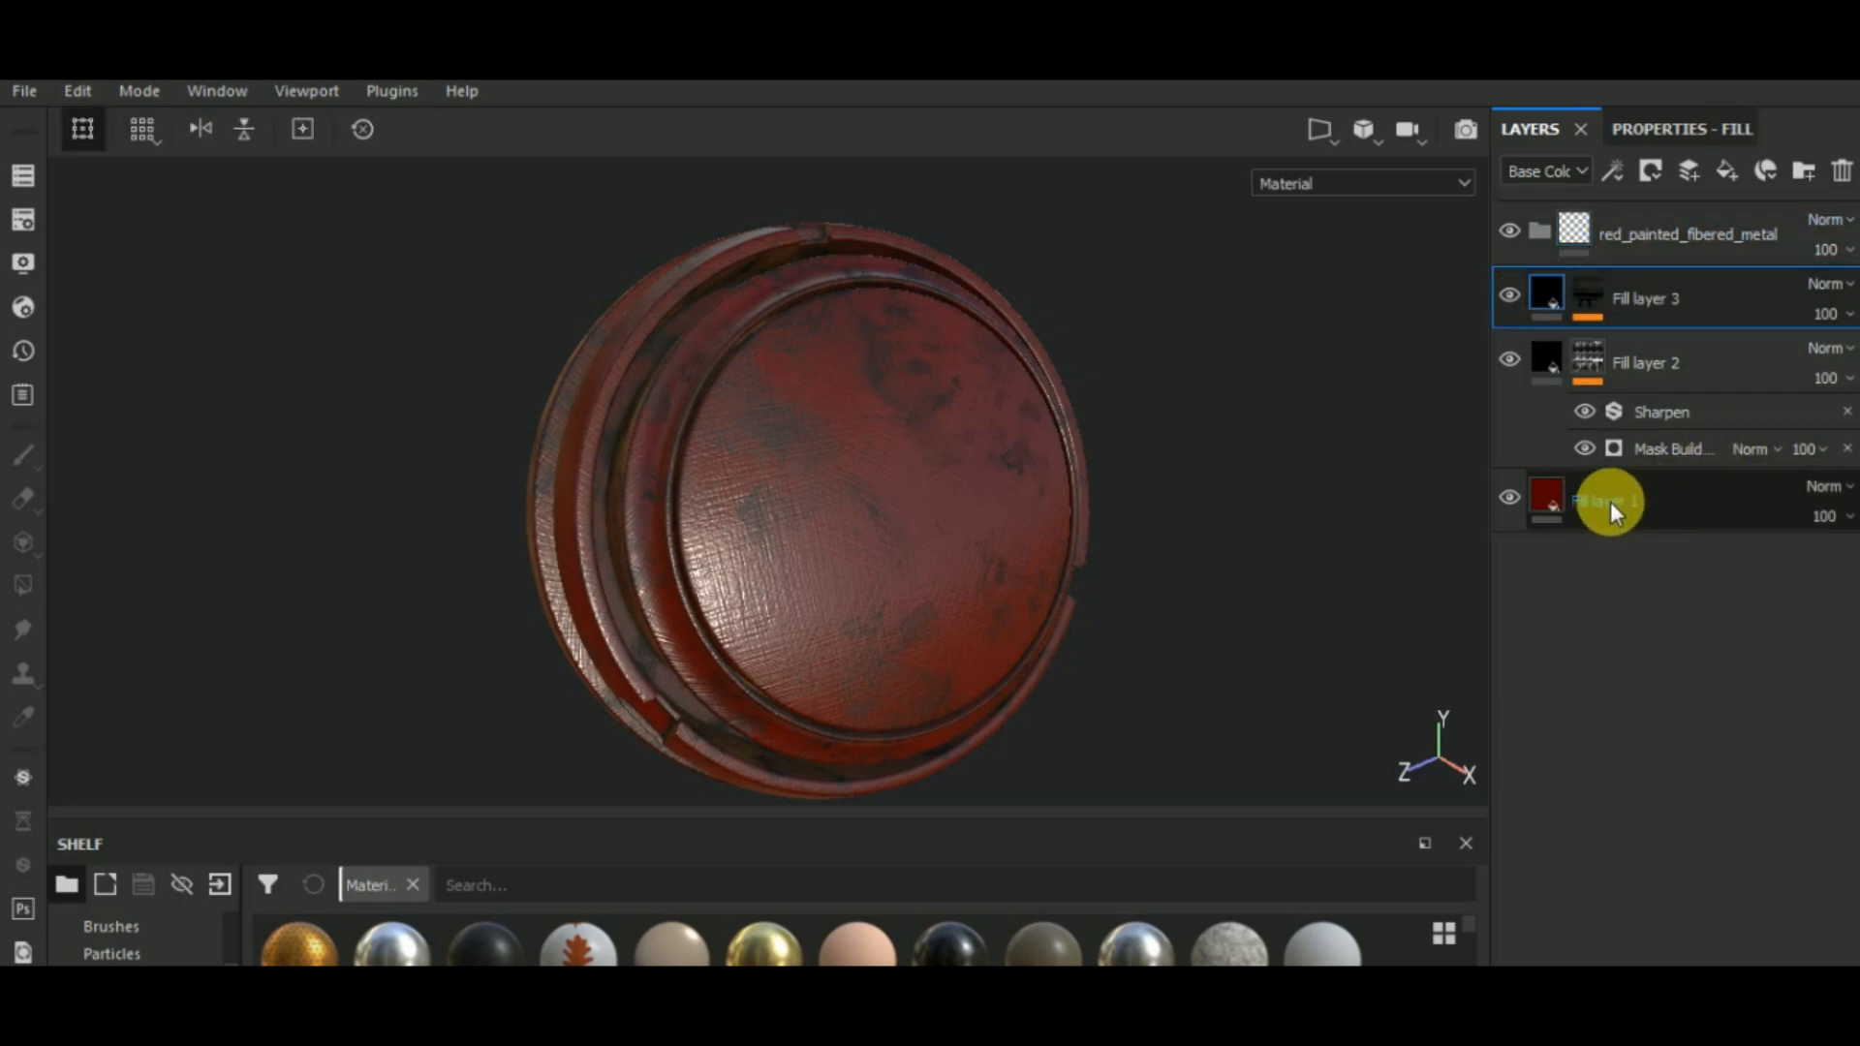
{"action": "left_click_drag", "start_coordinate": [1610, 502], "coordinate": [1769, 251], "text": "shift"}
{"action": "left_click", "coordinate": [1542, 234]}
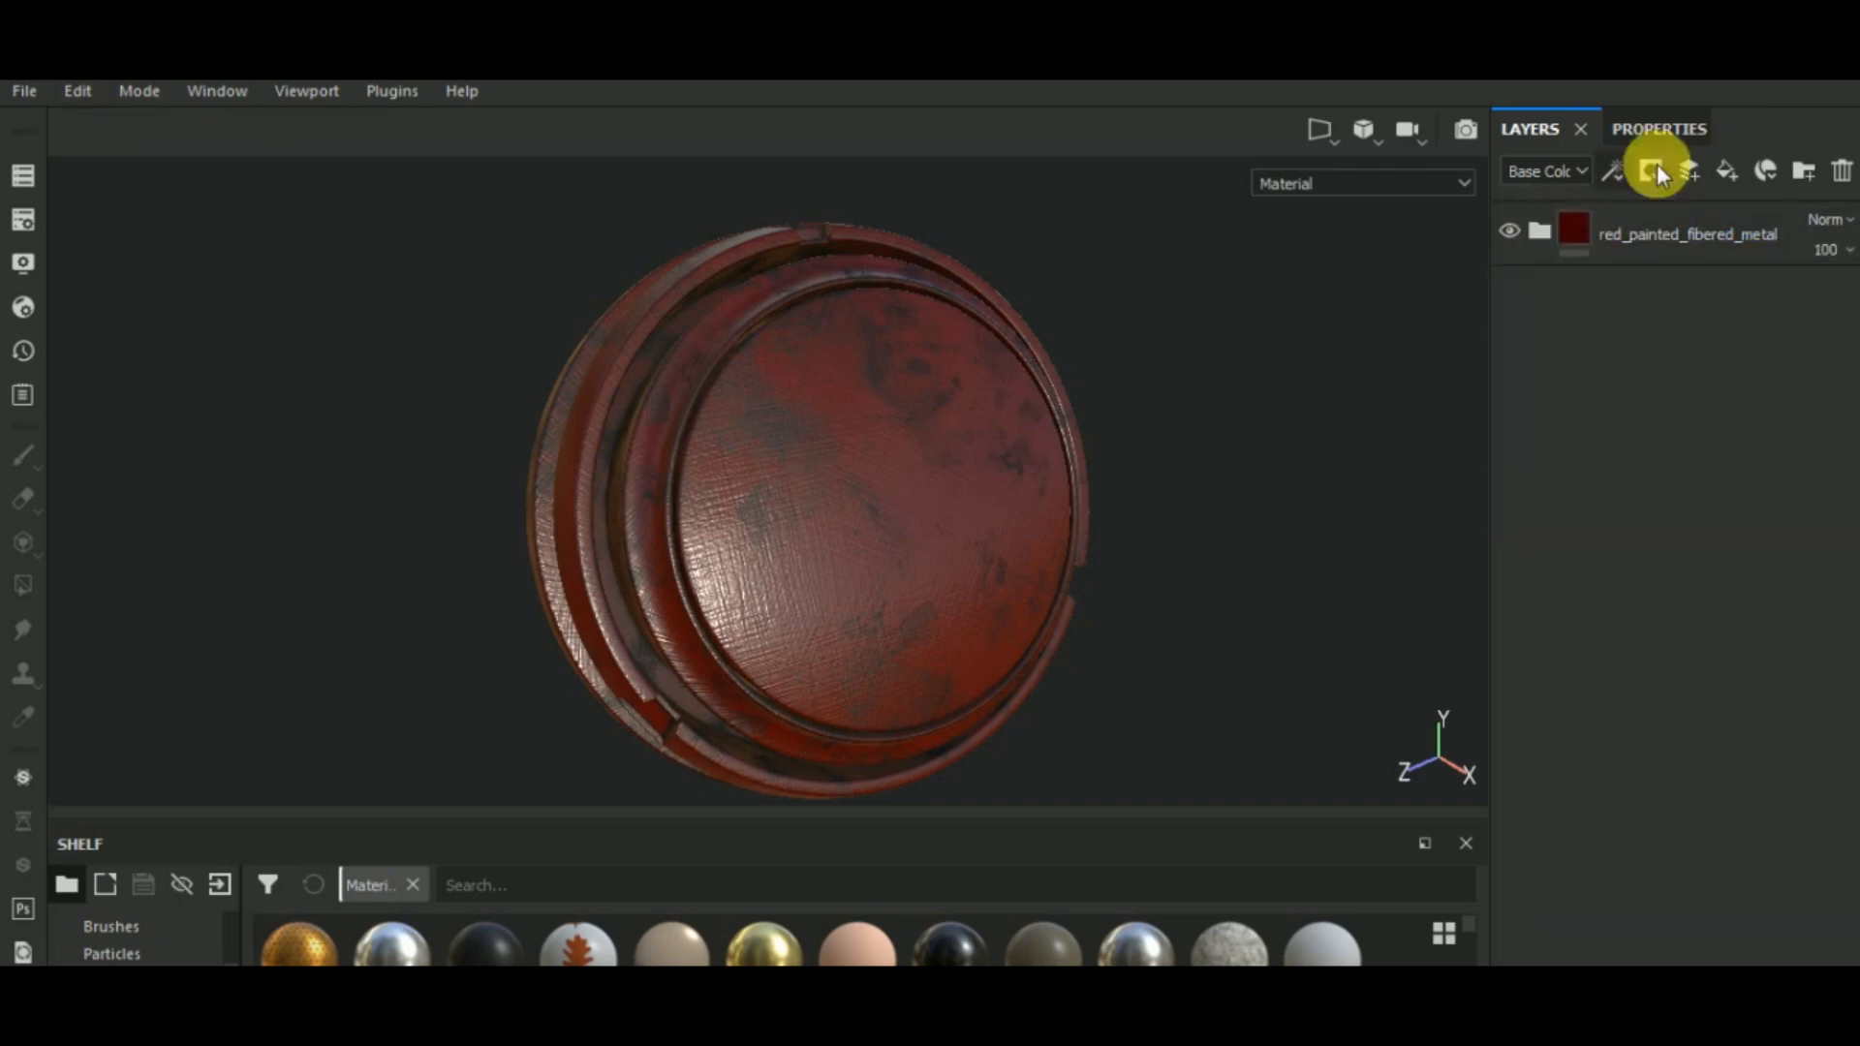
- Enlarge the shelf area and create a smart material from the red_painted_fibered_metal folder
{"action": "left_click", "coordinate": [1651, 234]}
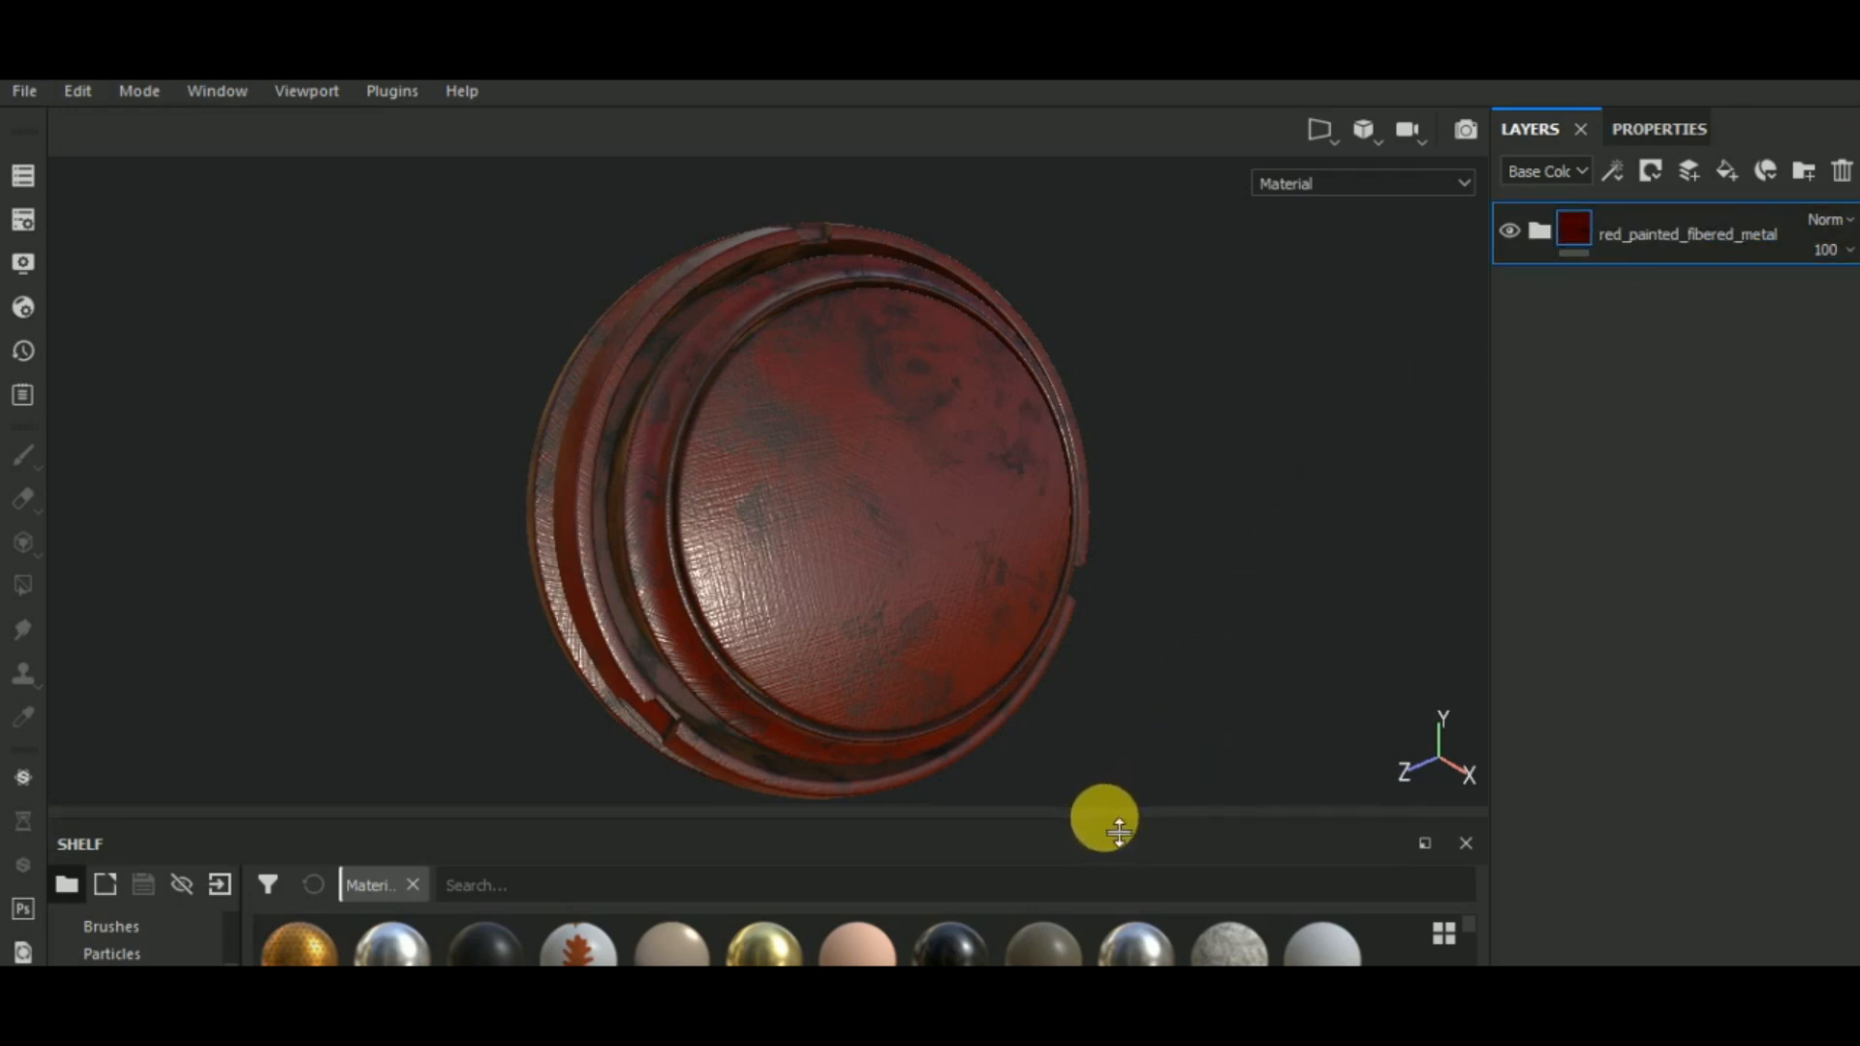
{"action": "left_click_drag", "start_coordinate": [1100, 815], "coordinate": [1121, 625]}
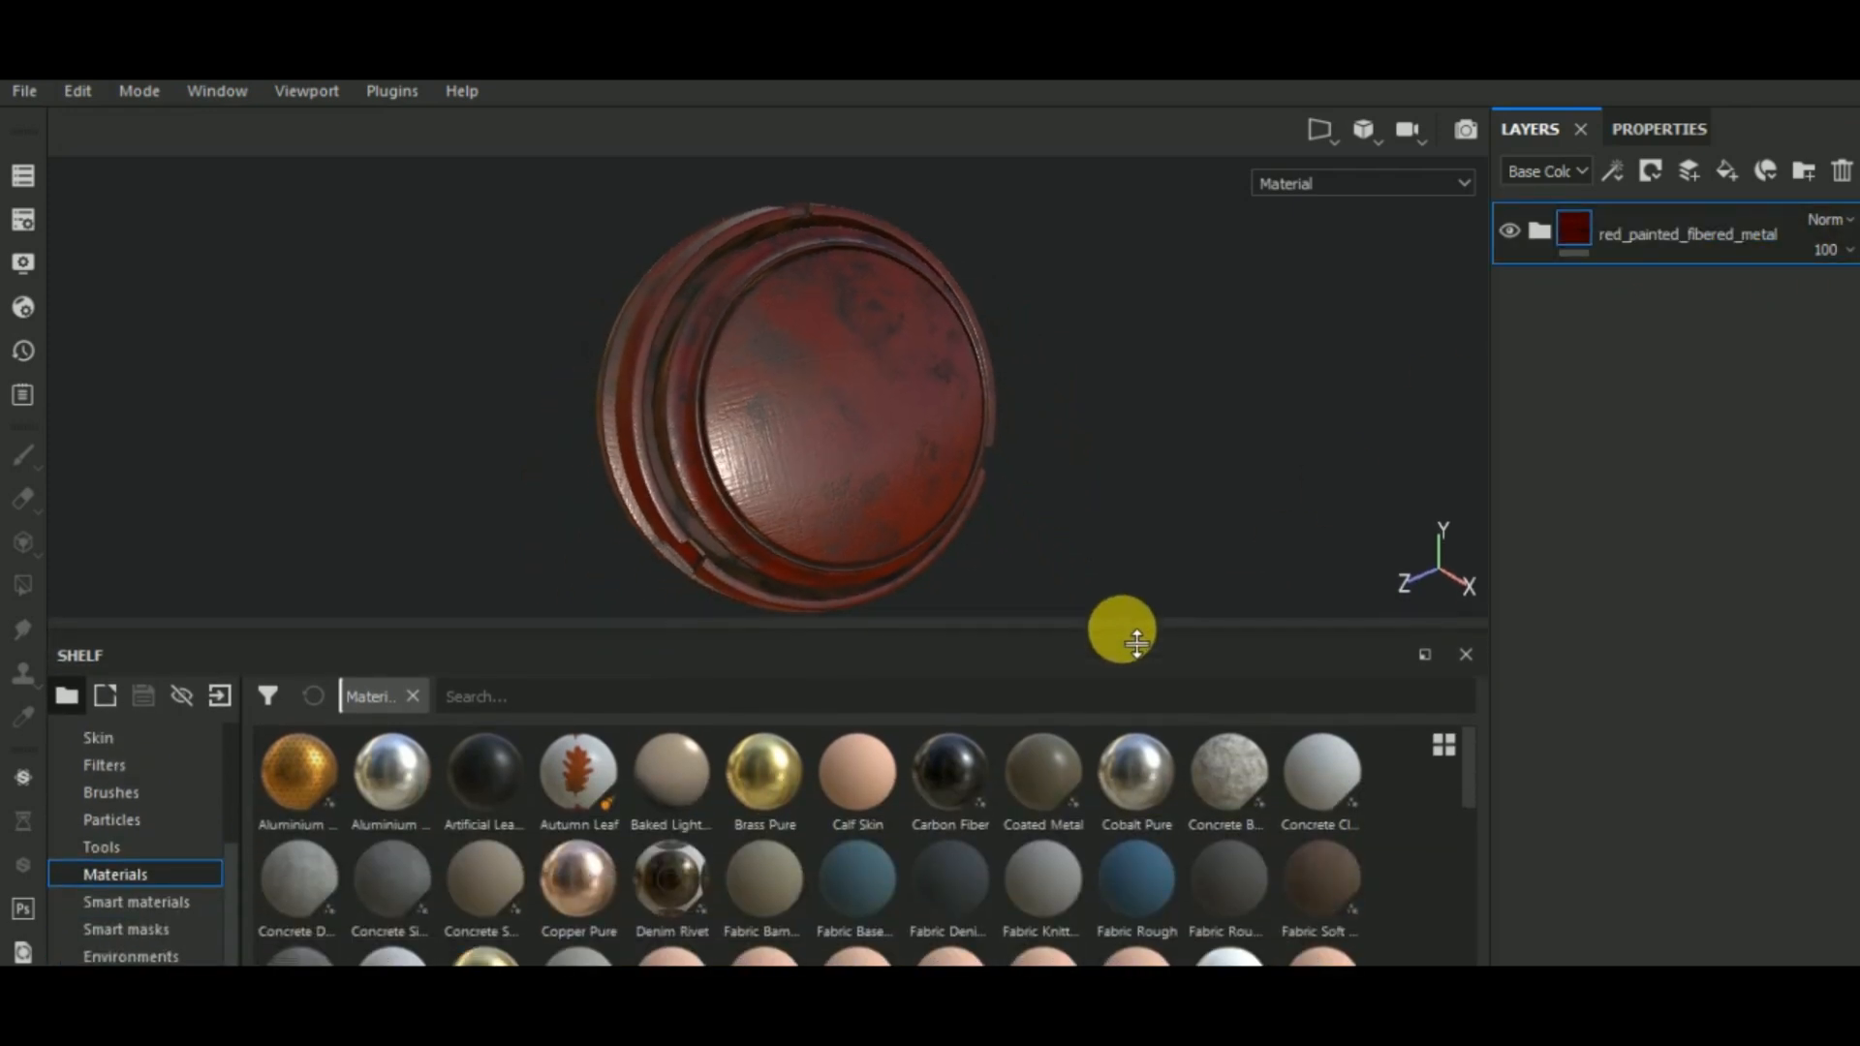
{"action": "right_click", "coordinate": [1643, 229]}
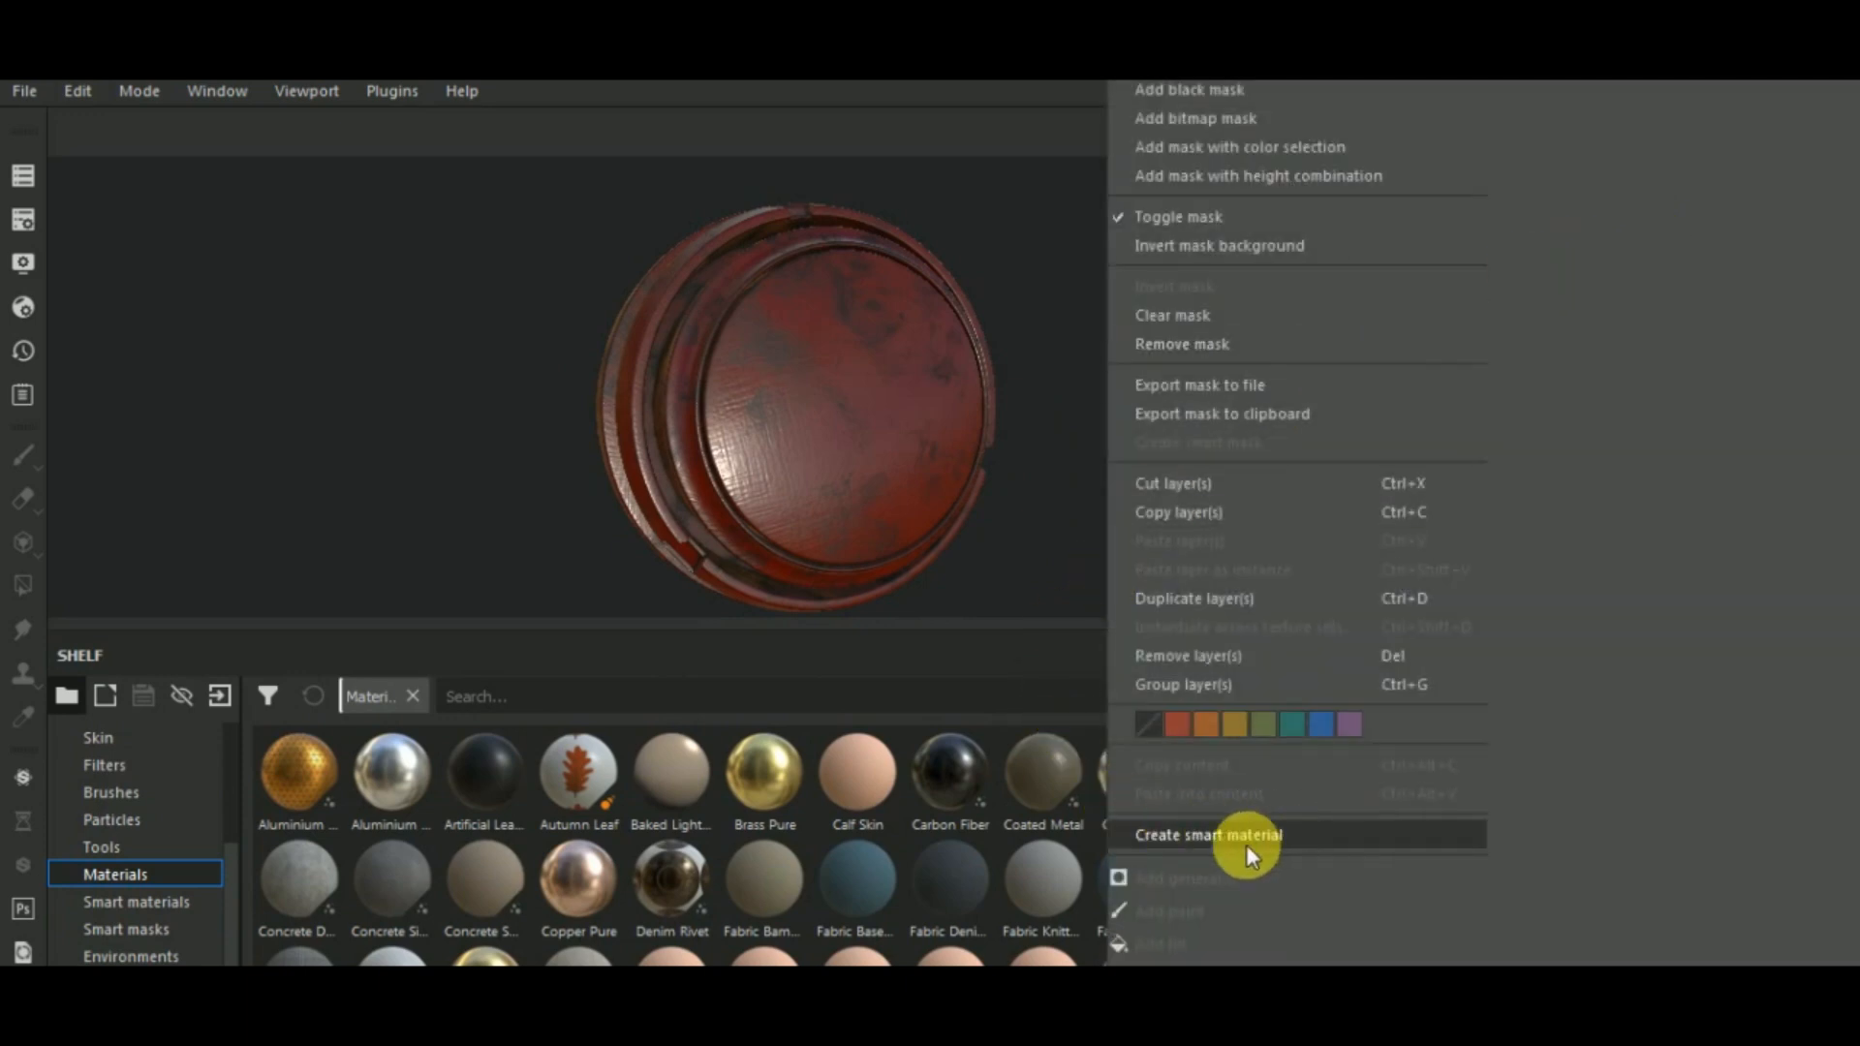
{"action": "left_click", "coordinate": [1271, 835]}
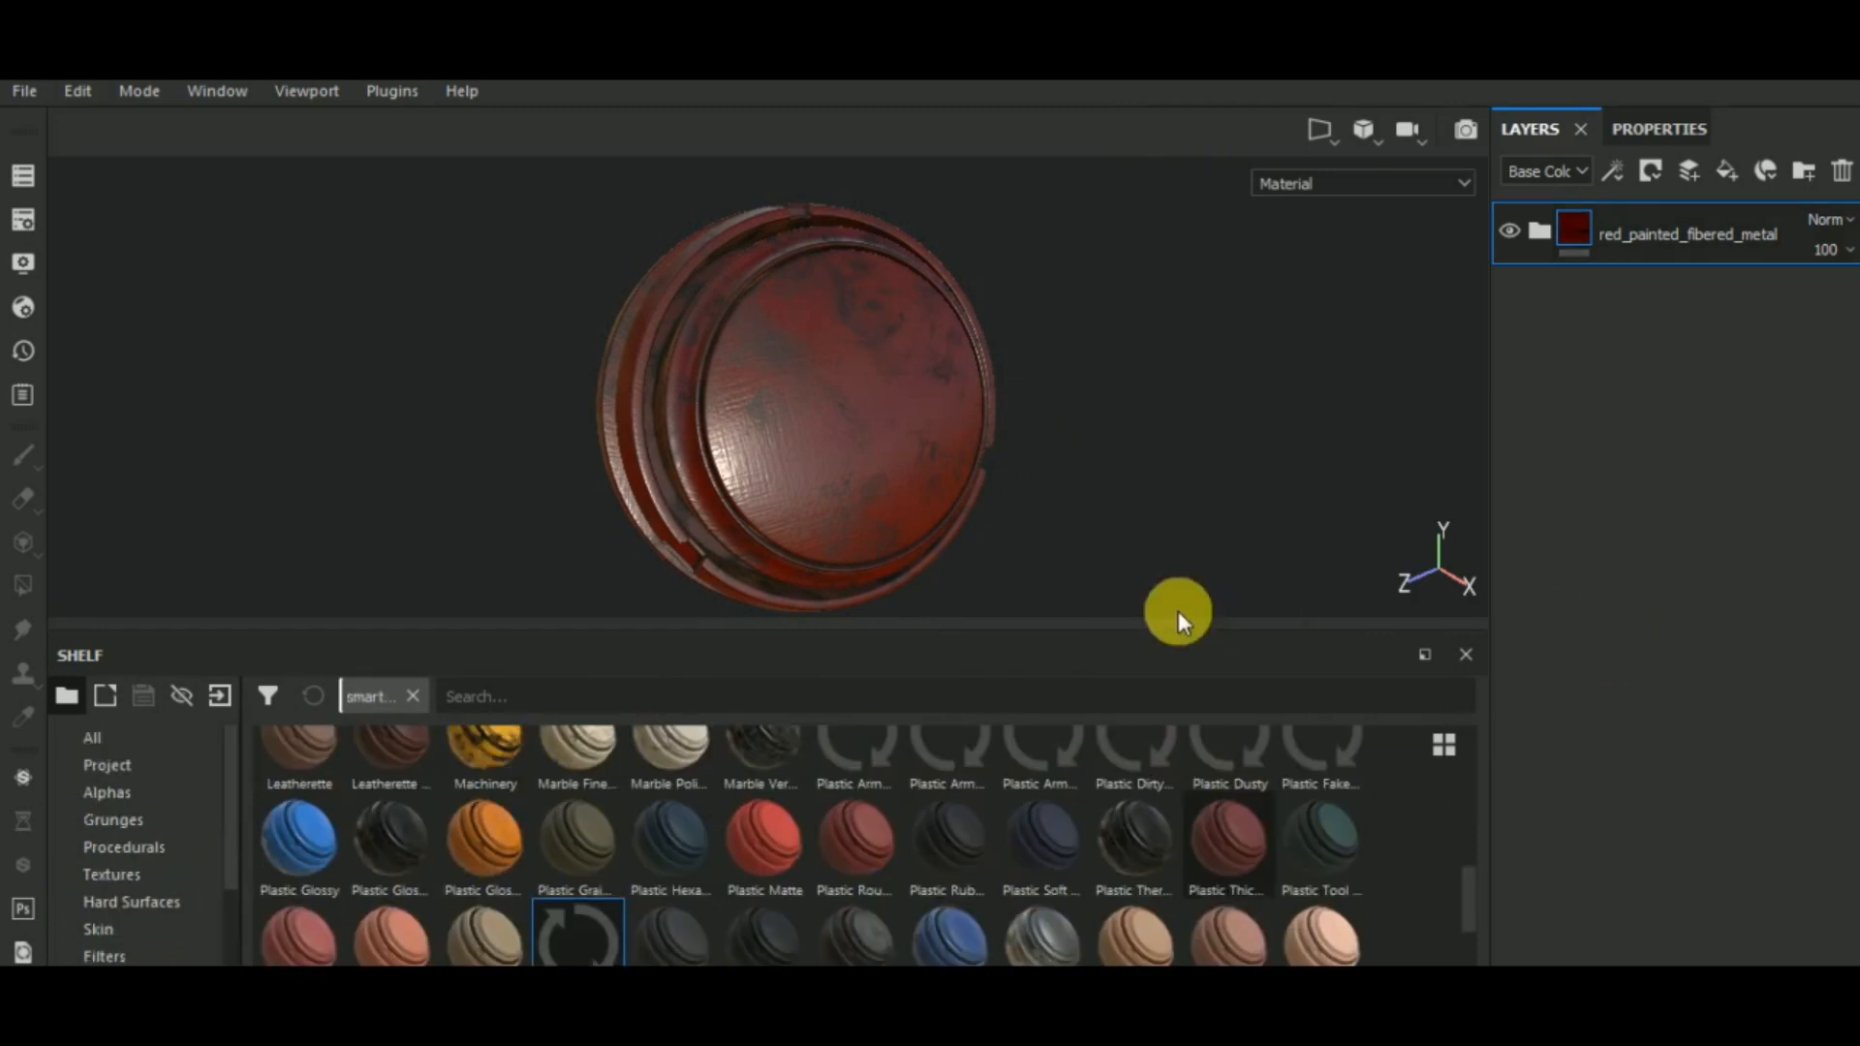
- Make the shelf taller and start a resource export of the red_painted_fibered_metal smart material
{"action": "left_click_drag", "start_coordinate": [841, 624], "coordinate": [872, 520]}
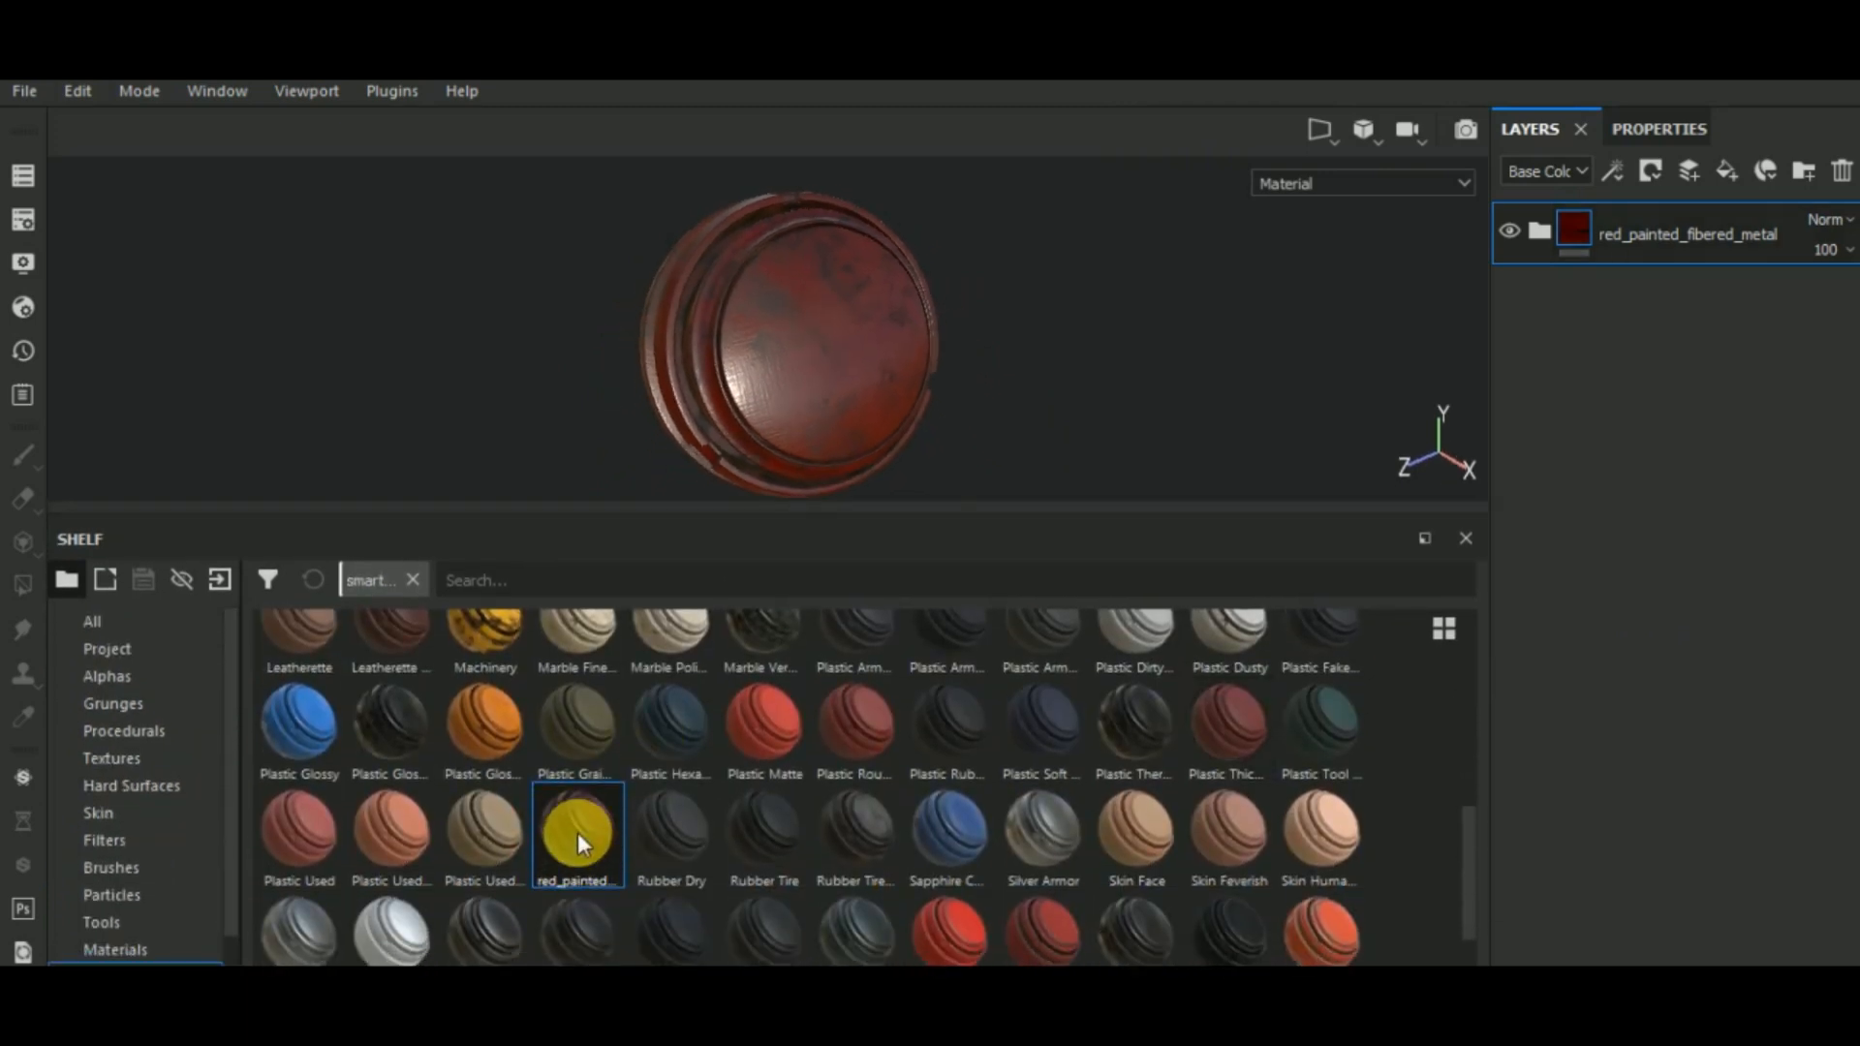
{"action": "mouse_move", "coordinate": [578, 833]}
{"action": "right_click", "coordinate": [578, 831]}
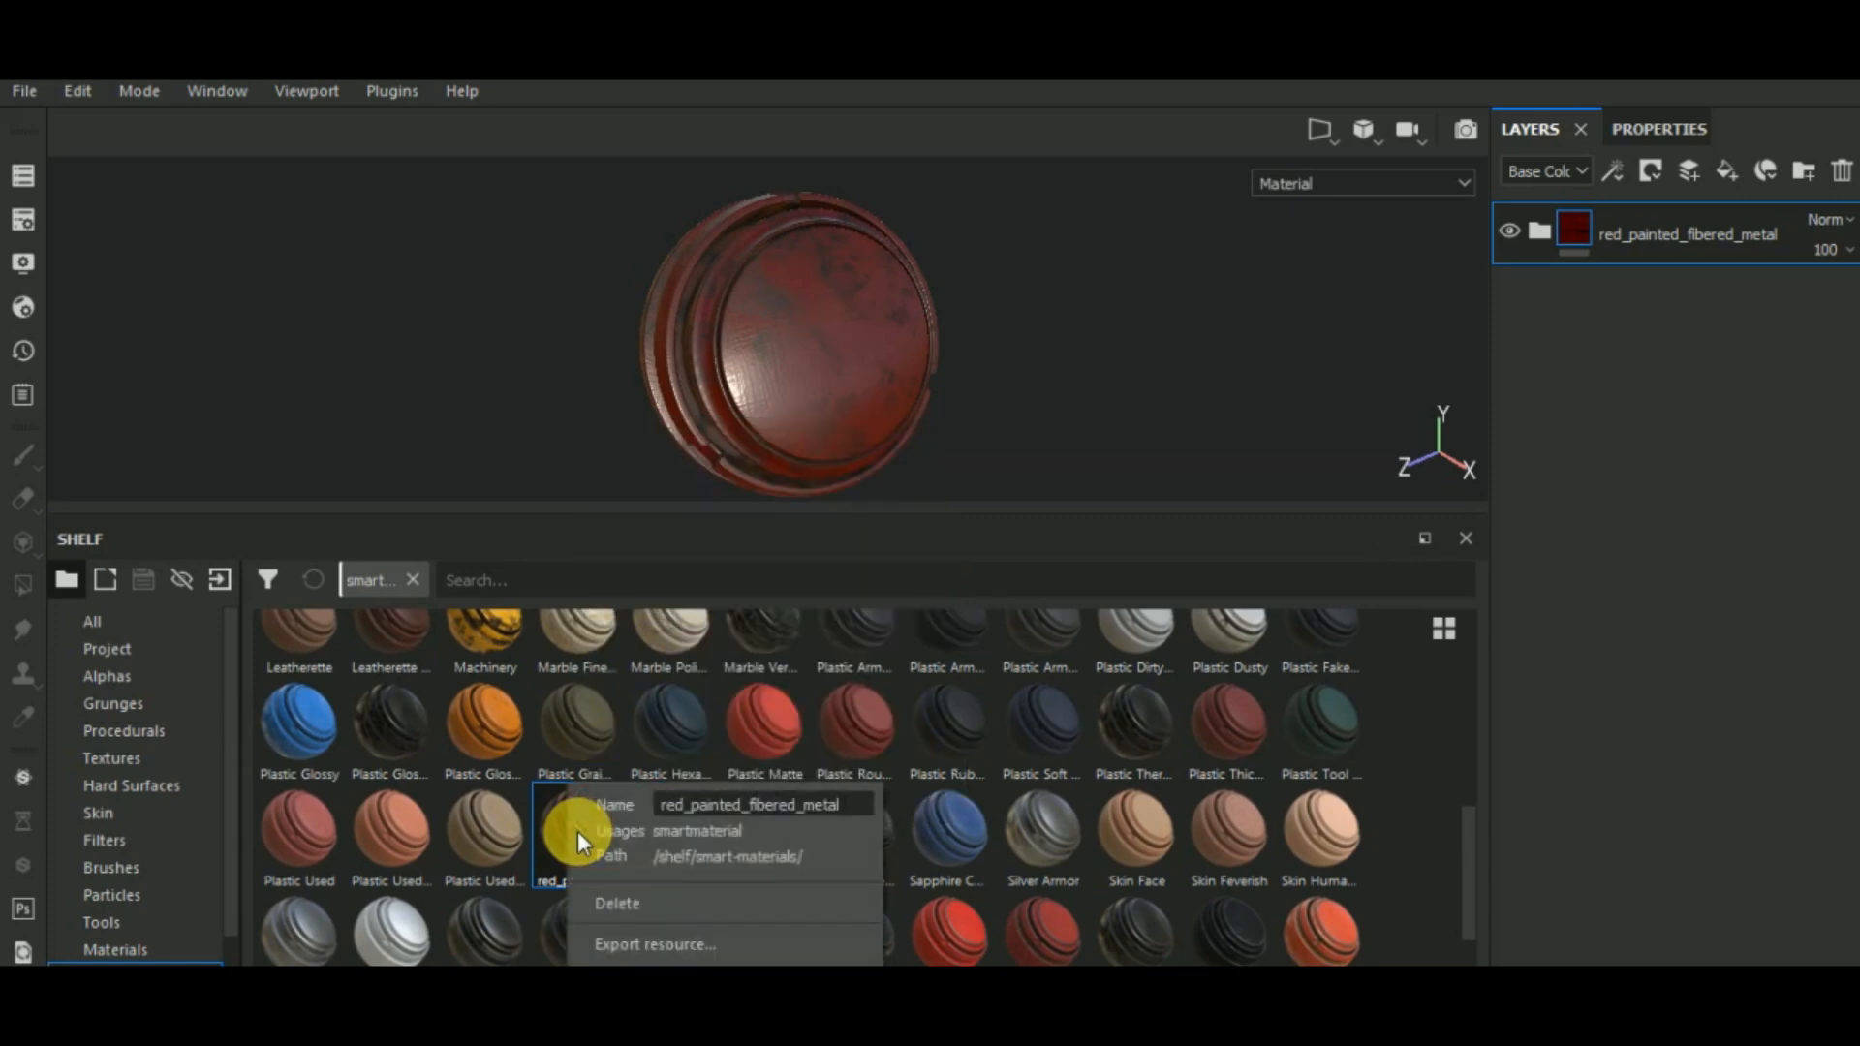
{"action": "left_click", "coordinate": [754, 510]}
{"action": "left_click_drag", "start_coordinate": [768, 514], "coordinate": [785, 447]}
{"action": "right_click", "coordinate": [593, 734]}
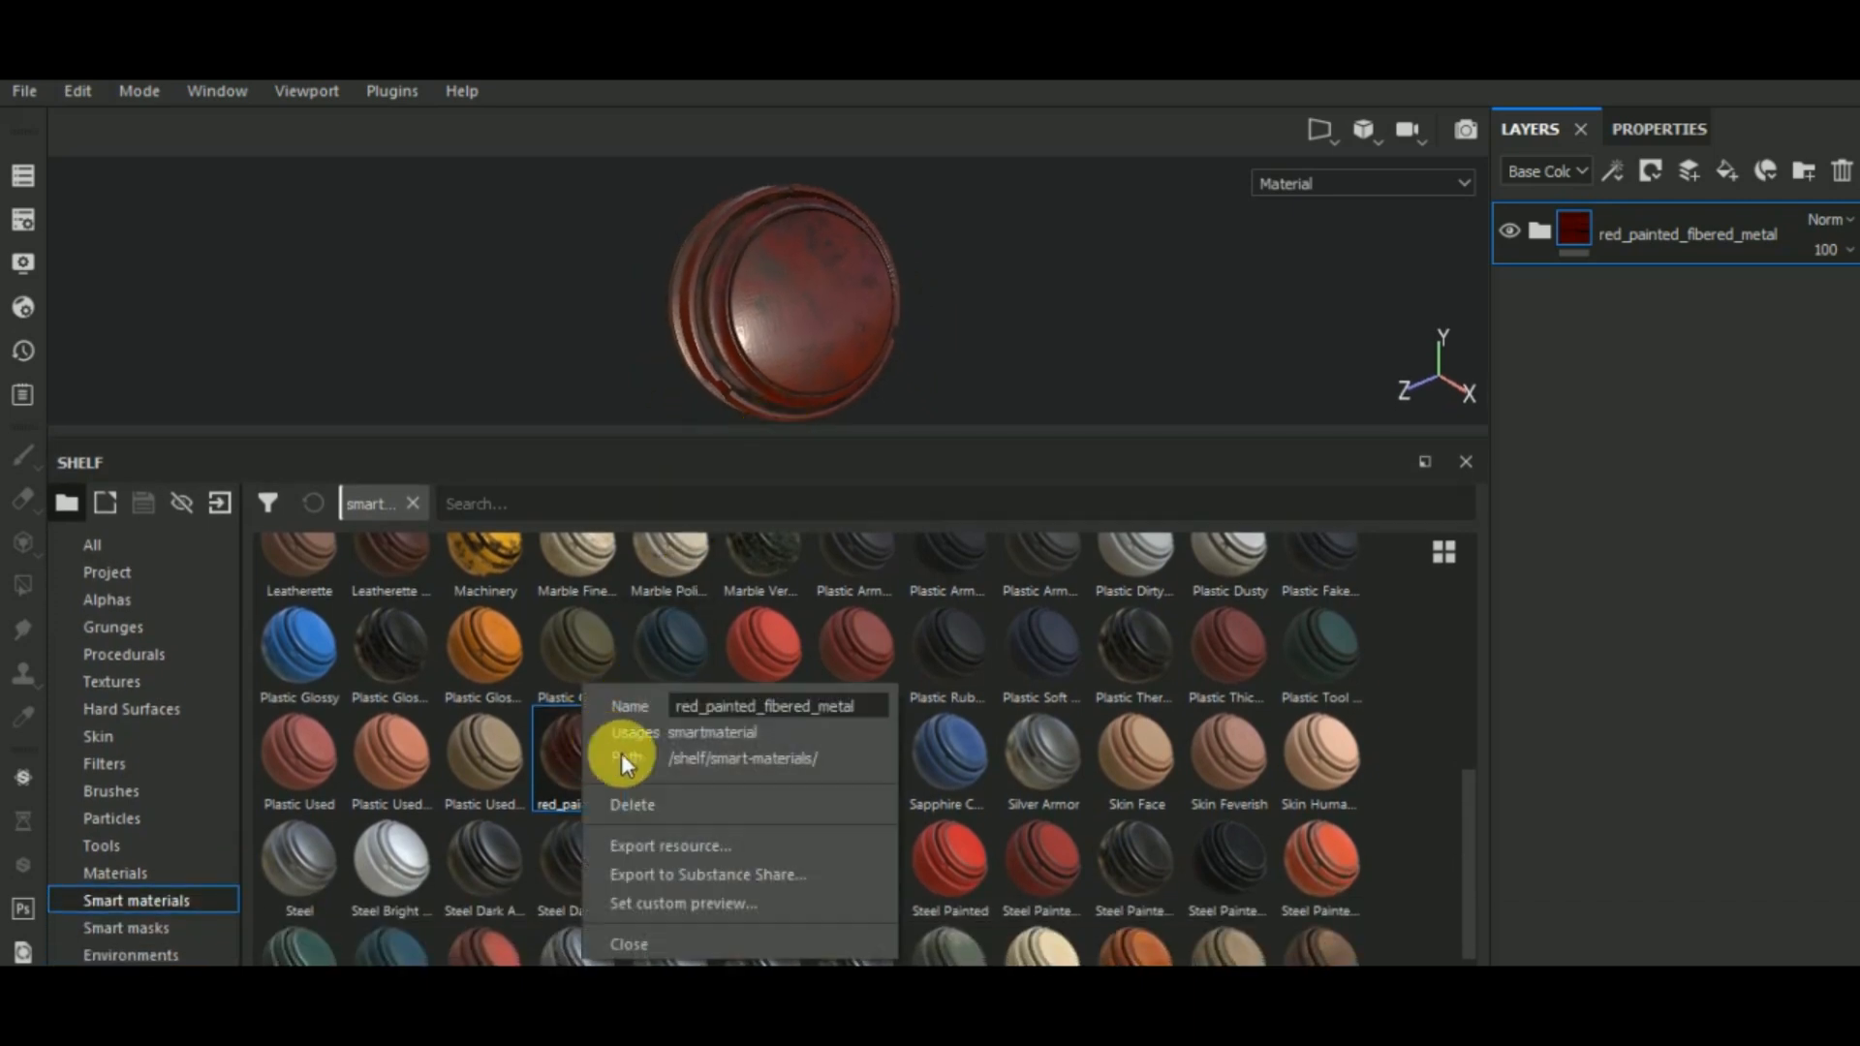
{"action": "left_click", "coordinate": [740, 840]}
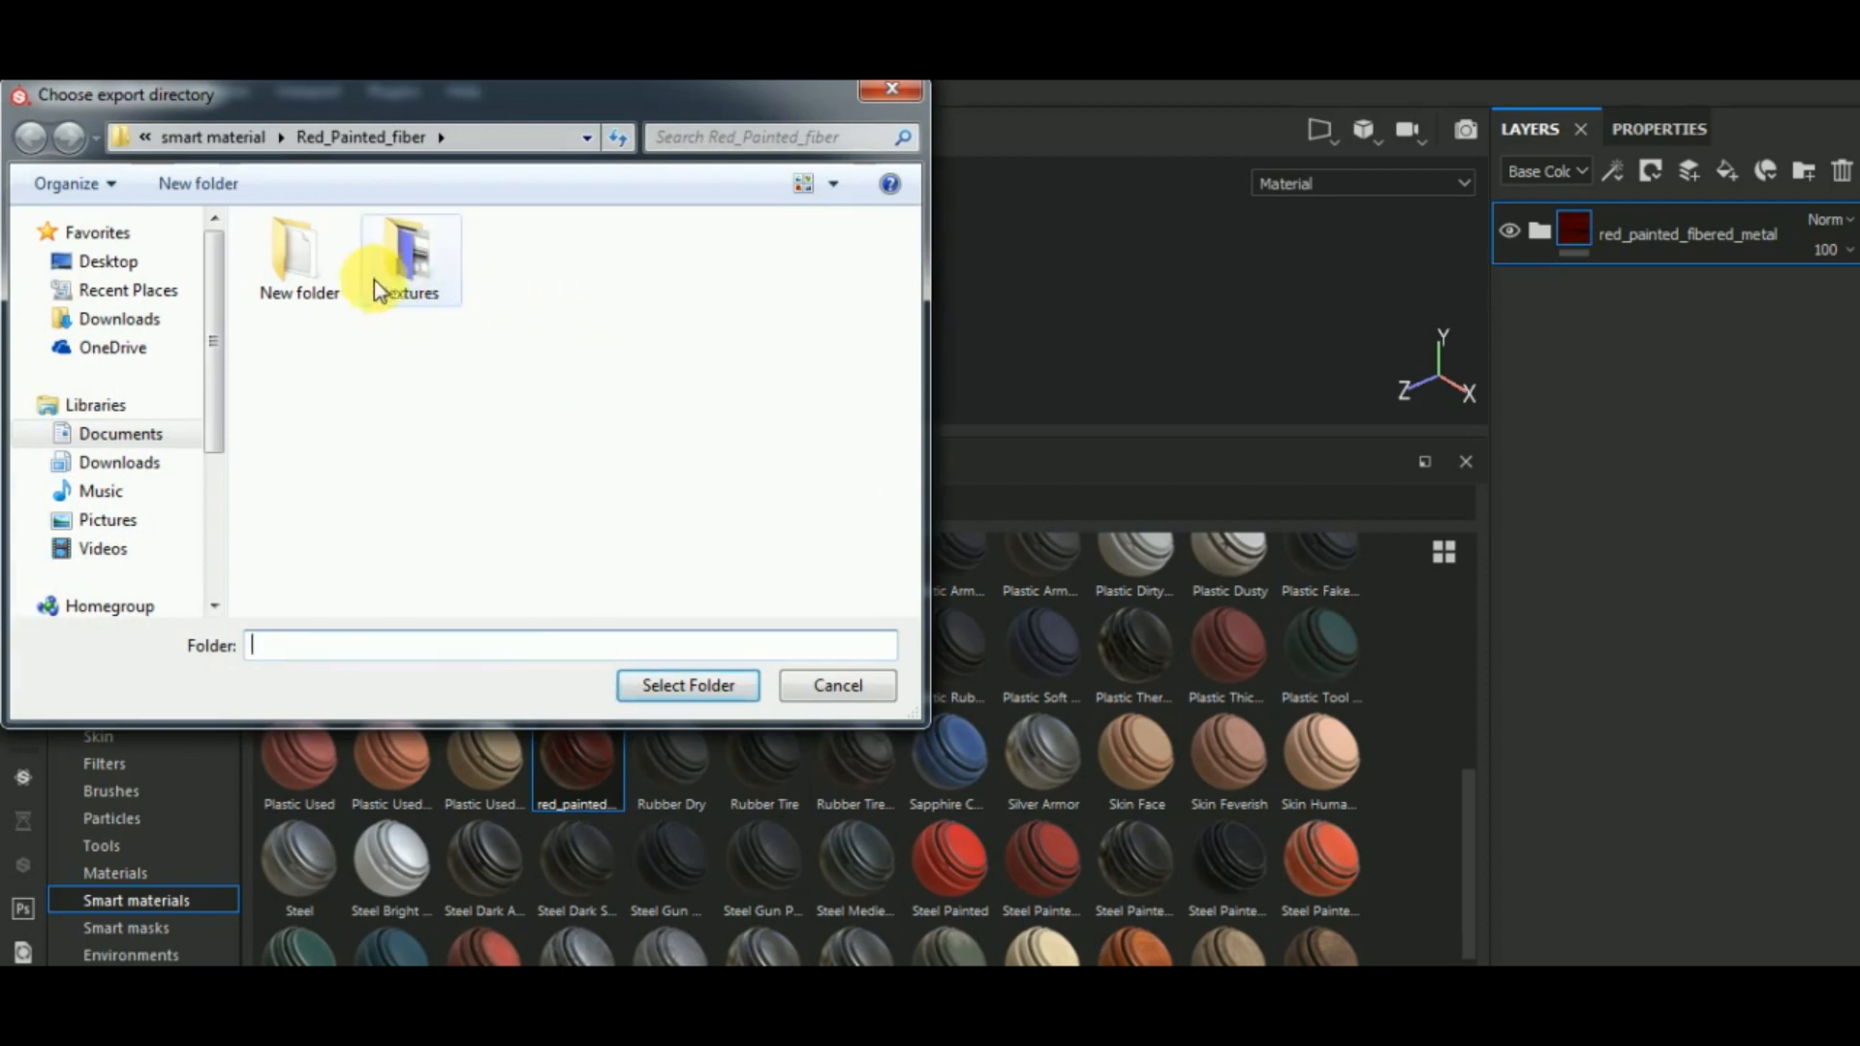
- Create a folder named red_painted_fiber_metal inside Red_Painted_fiber and export the smart material into it
{"action": "left_click", "coordinate": [228, 184]}
{"action": "type", "text": "red"}
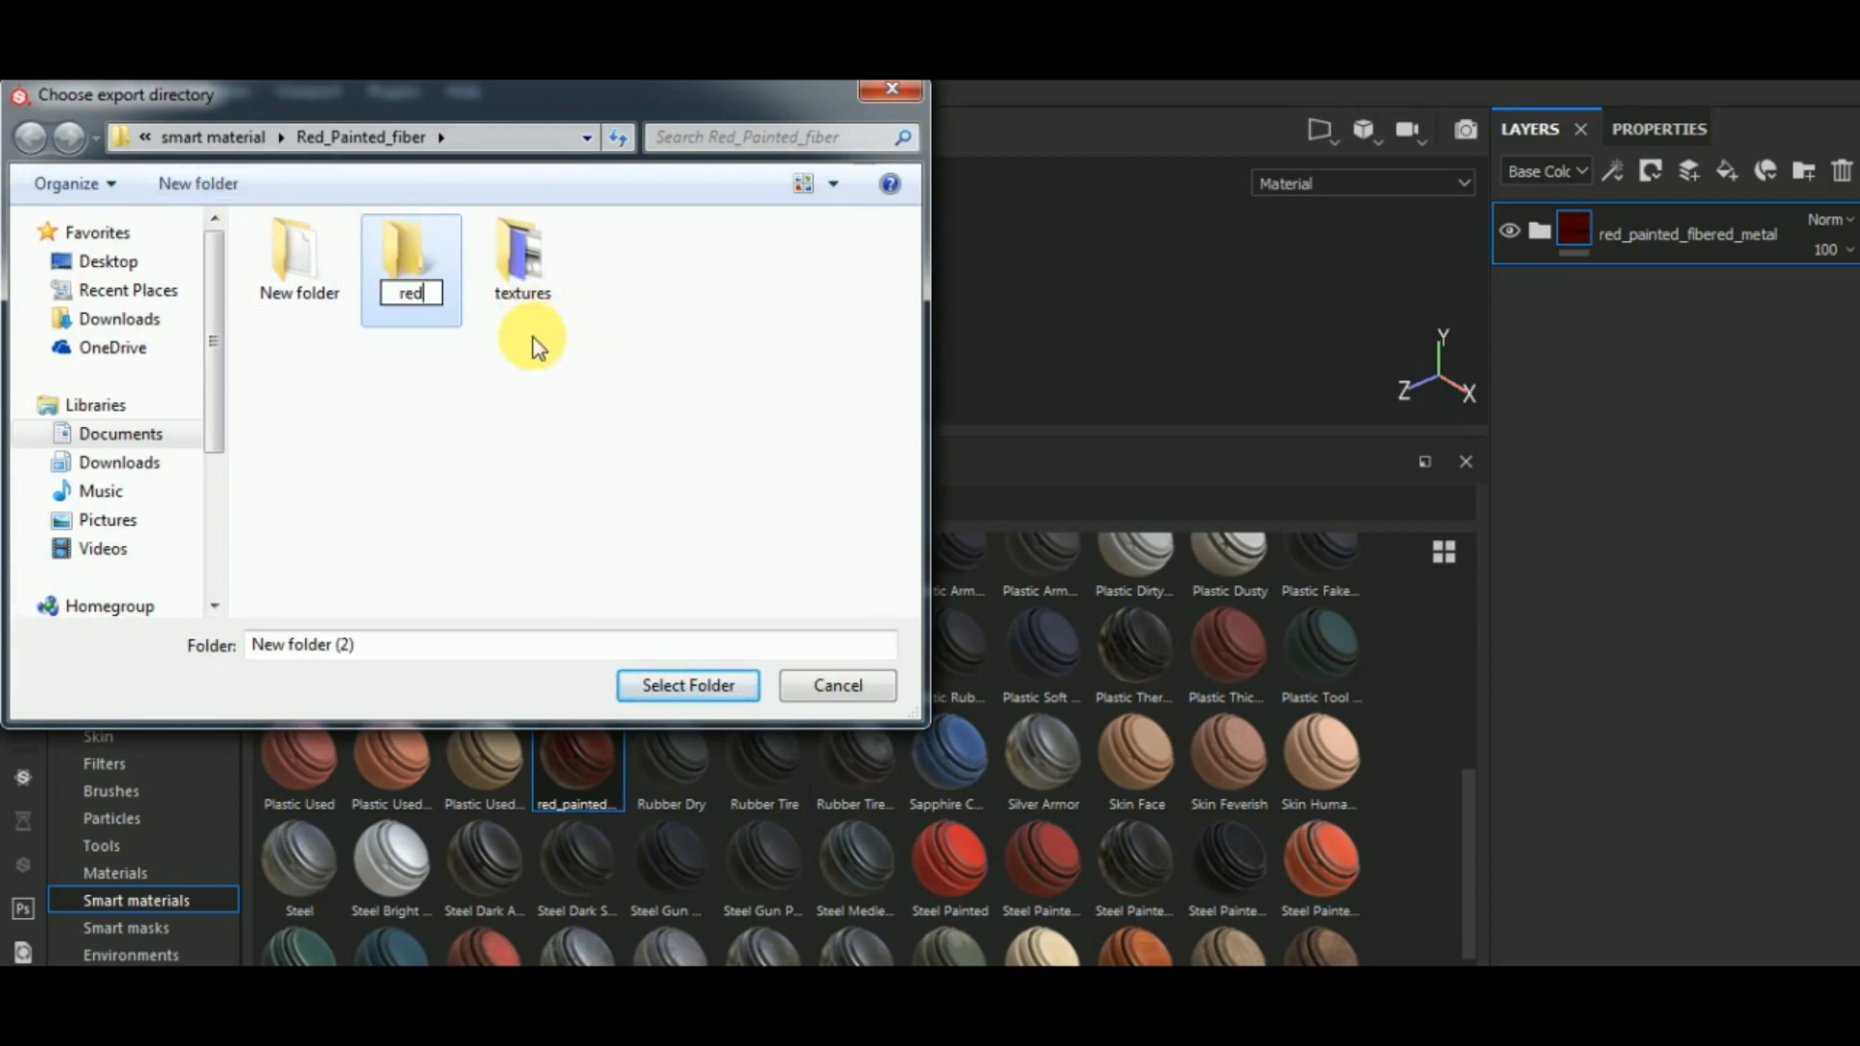
{"action": "type", "text": "_painted"}
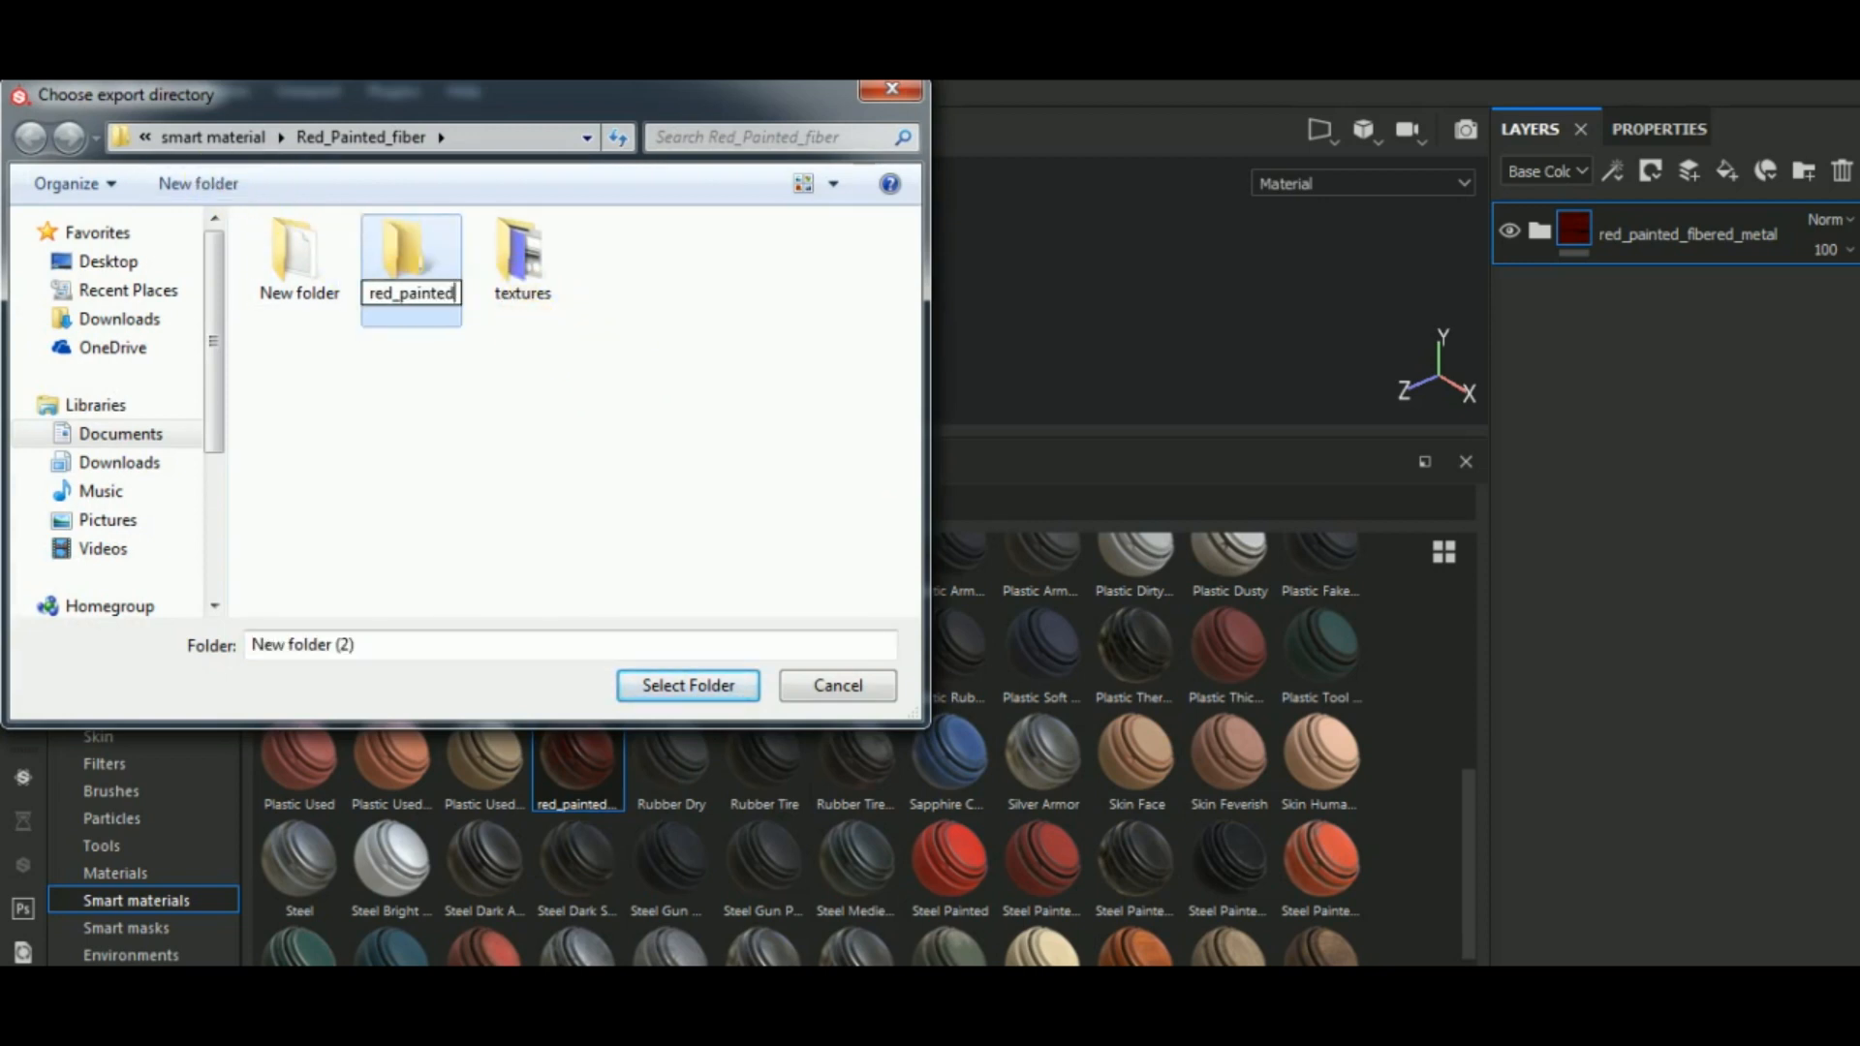
{"action": "type", "text": "_"}
{"action": "type", "text": "f"}
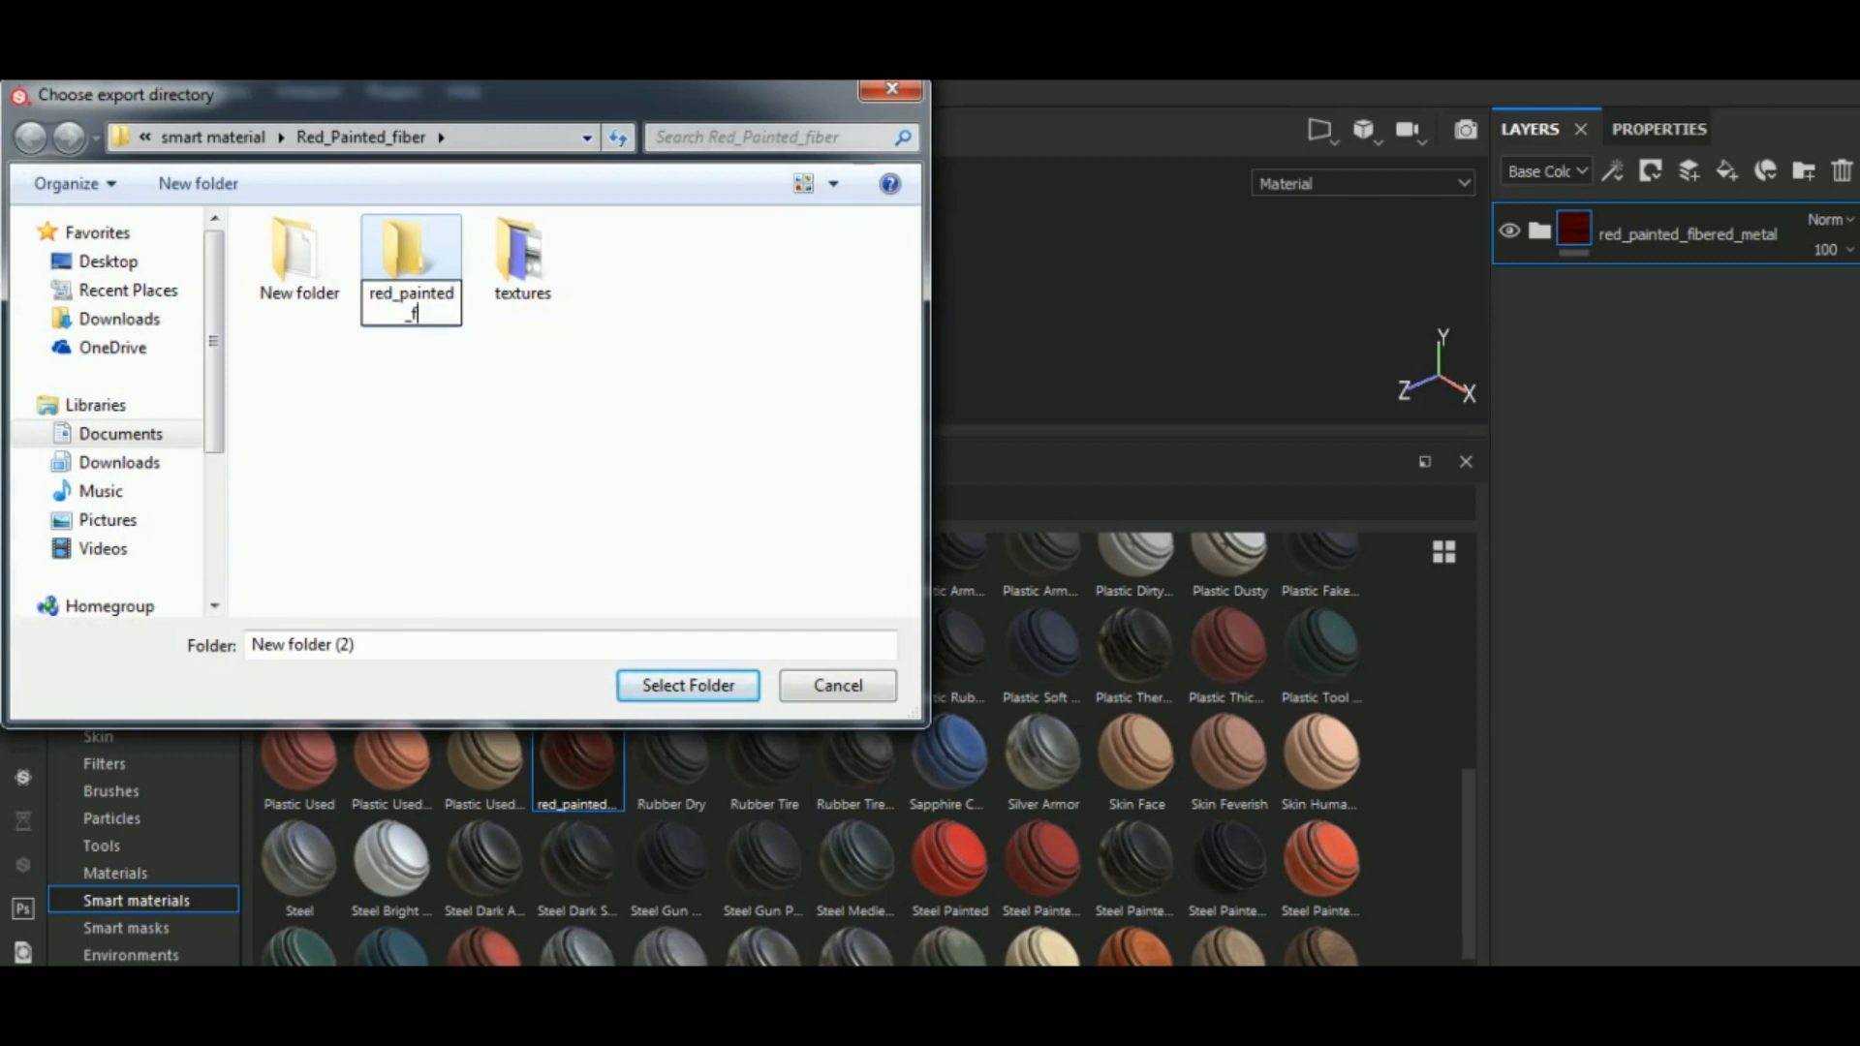
{"action": "type", "text": "iber_metas"}
{"action": "key", "text": "BackSpace"}
{"action": "type", "text": "l"}
{"action": "left_click", "coordinate": [609, 372]}
{"action": "left_click", "coordinate": [428, 259]}
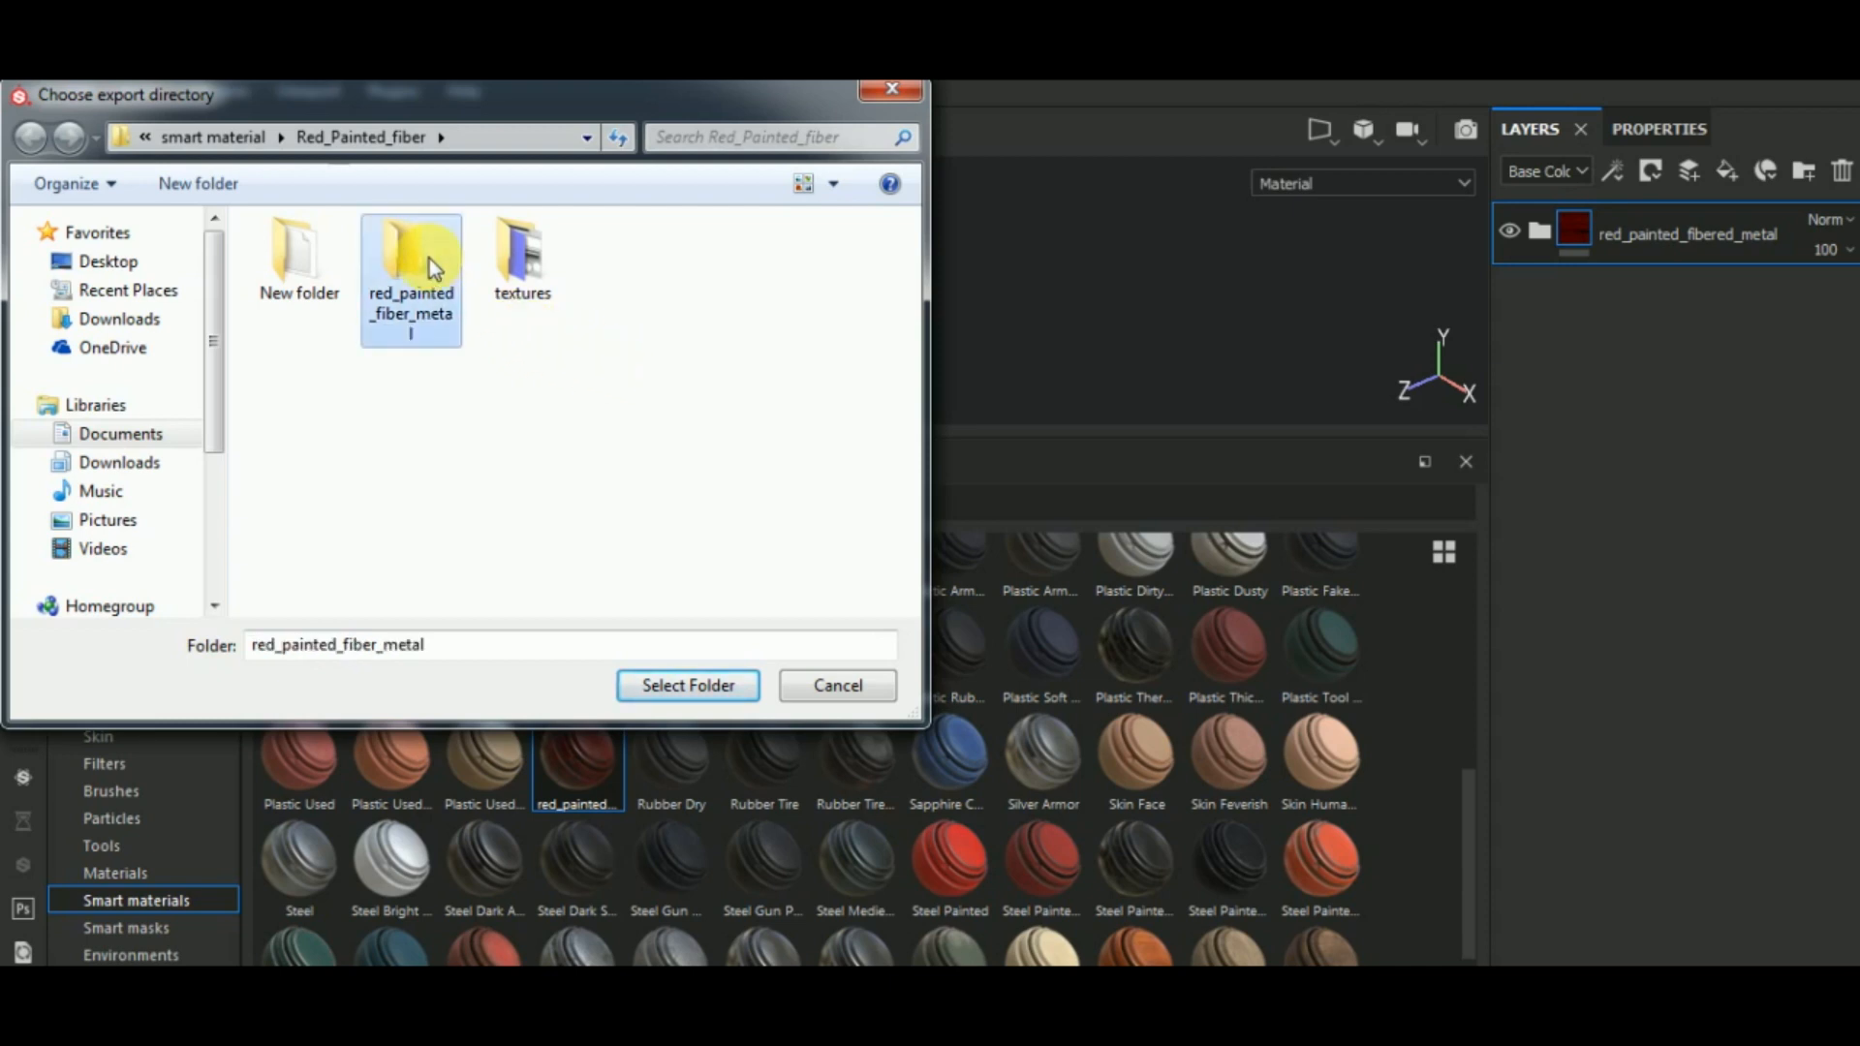
{"action": "left_click", "coordinate": [699, 690]}
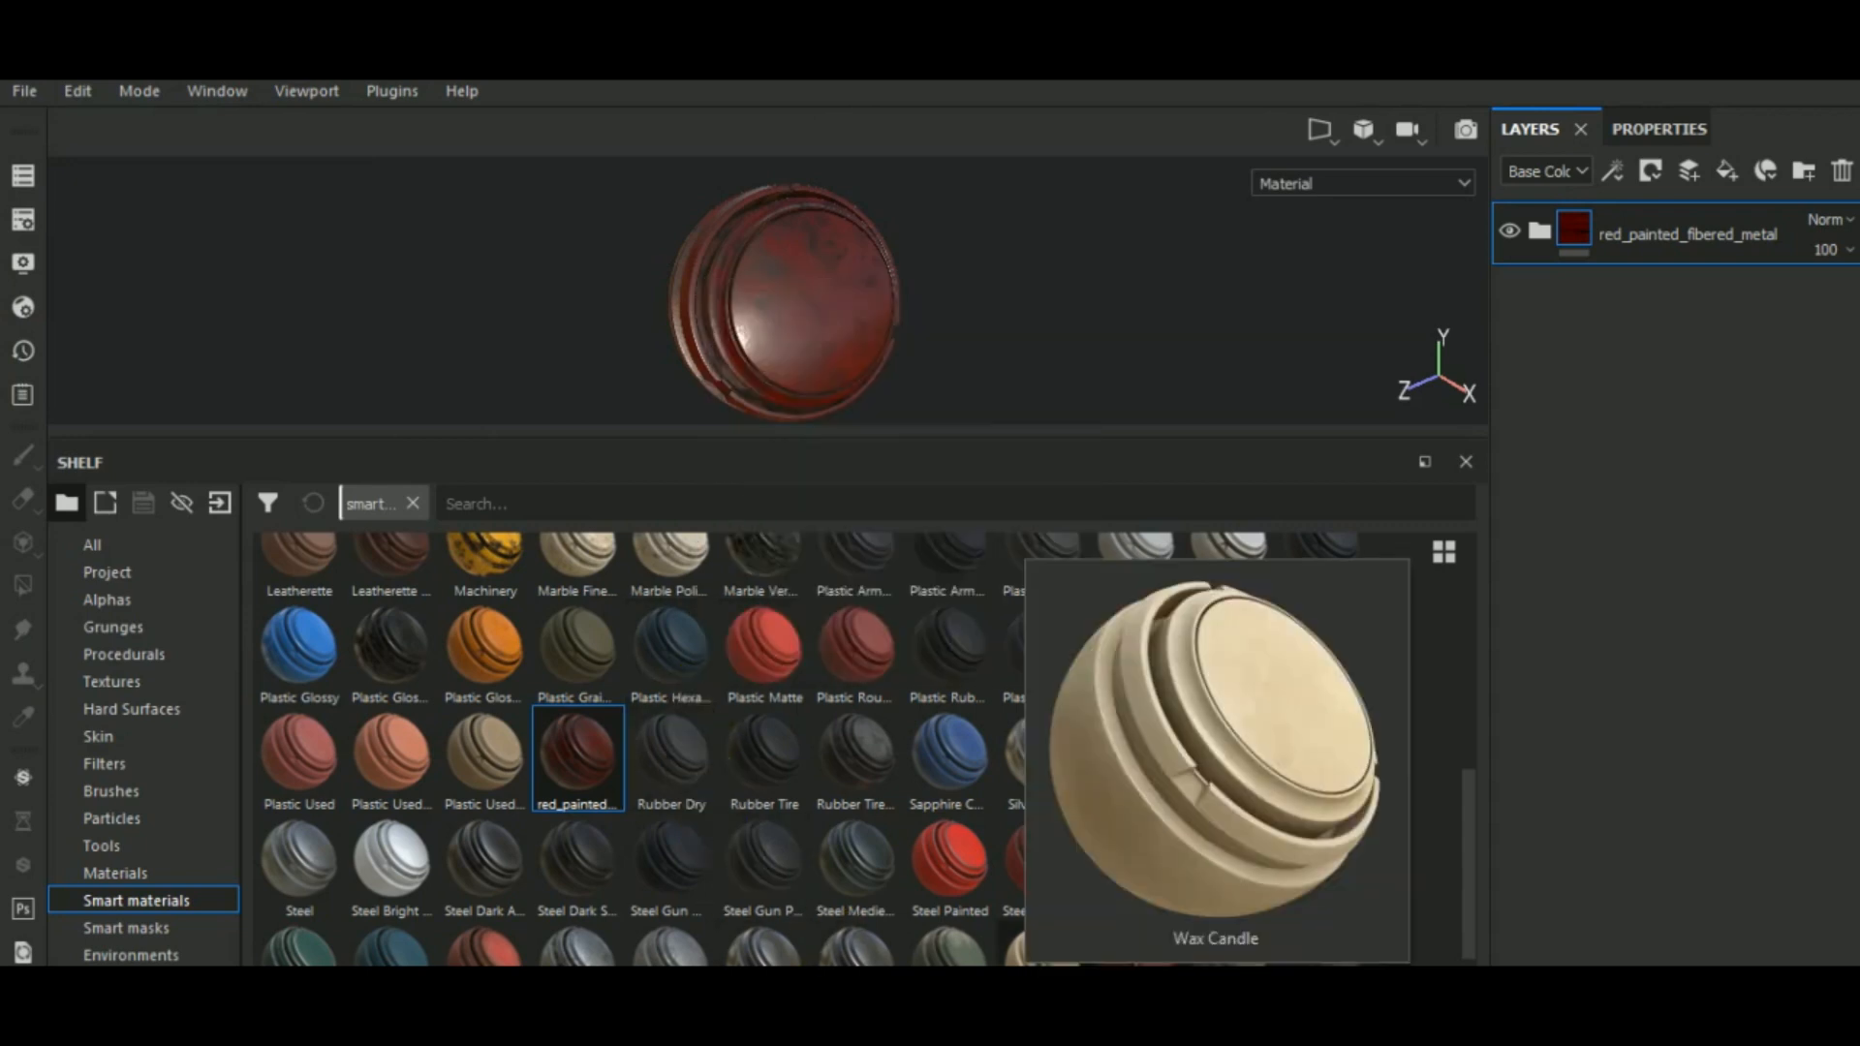
- Switch to the Music library in Windows Explorer, open the red_painted_fiber_metal folder and enlarge its file icons
{"action": "mouse_move", "coordinate": [544, 1019]}
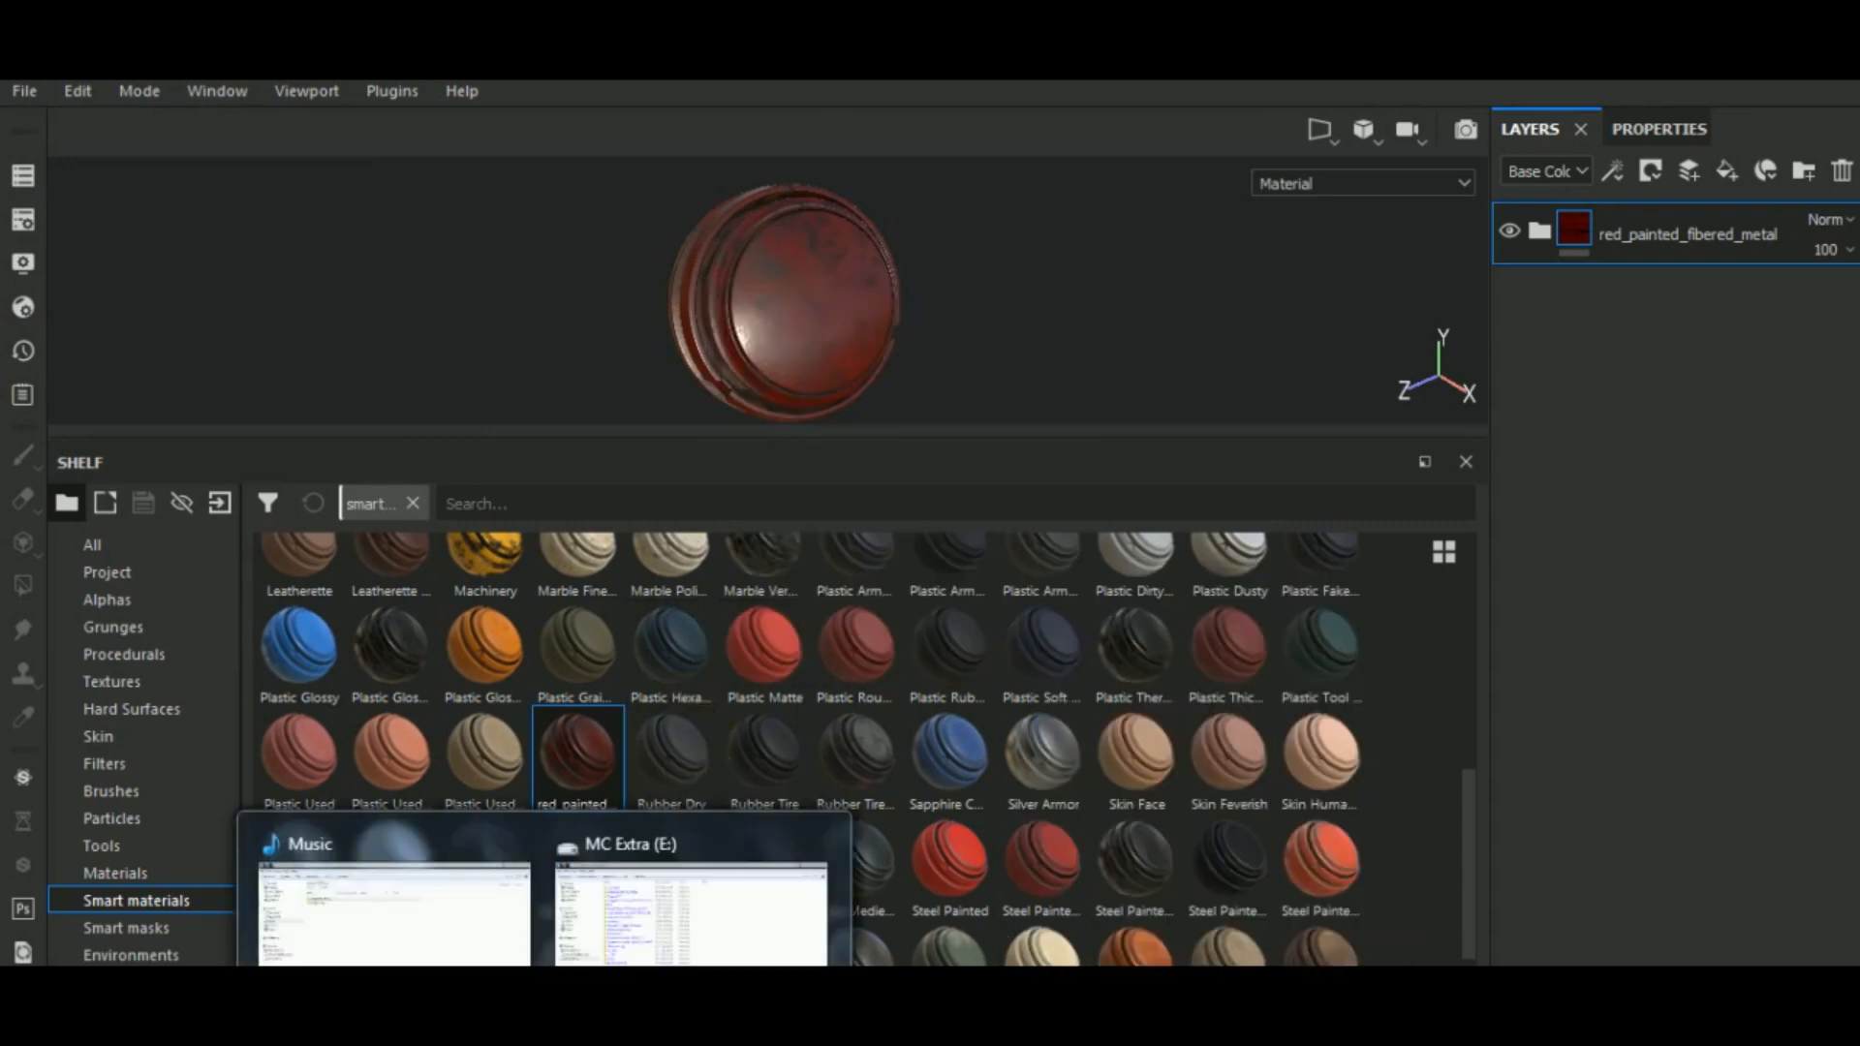
{"action": "left_click", "coordinate": [465, 930]}
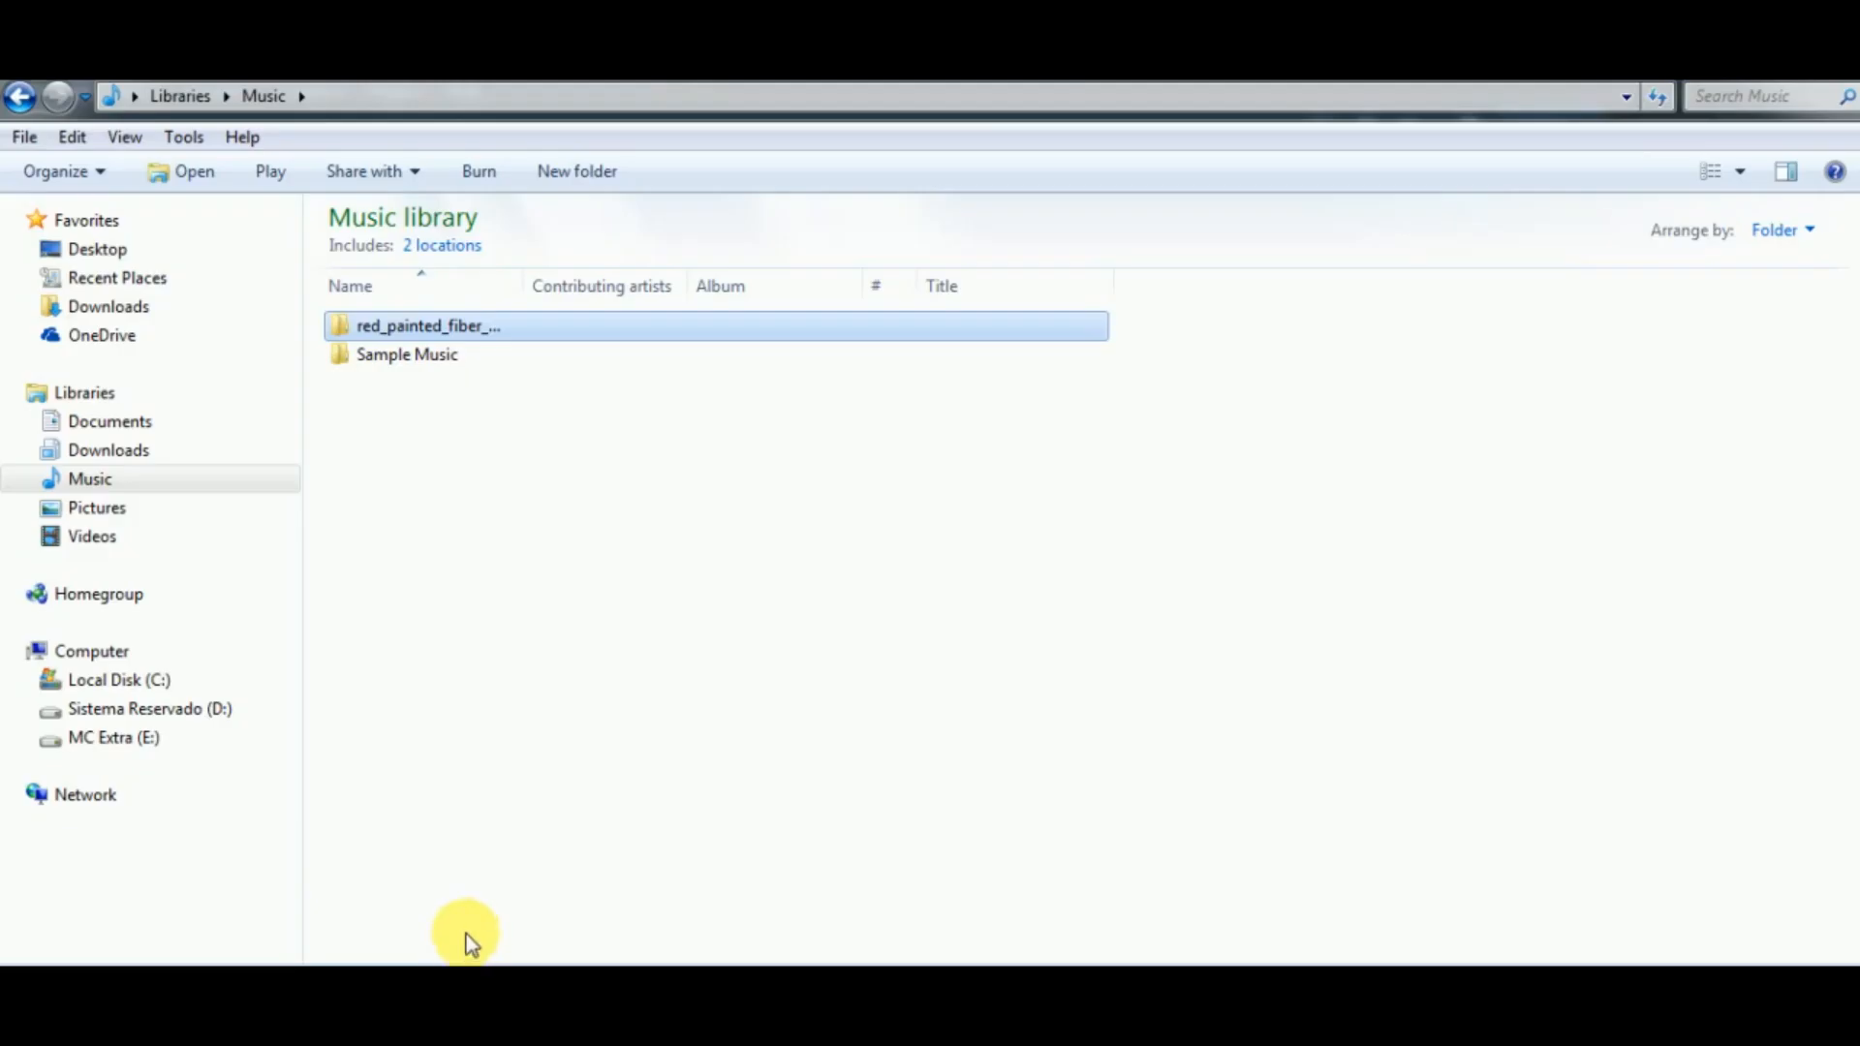
{"action": "double_click", "coordinate": [536, 332]}
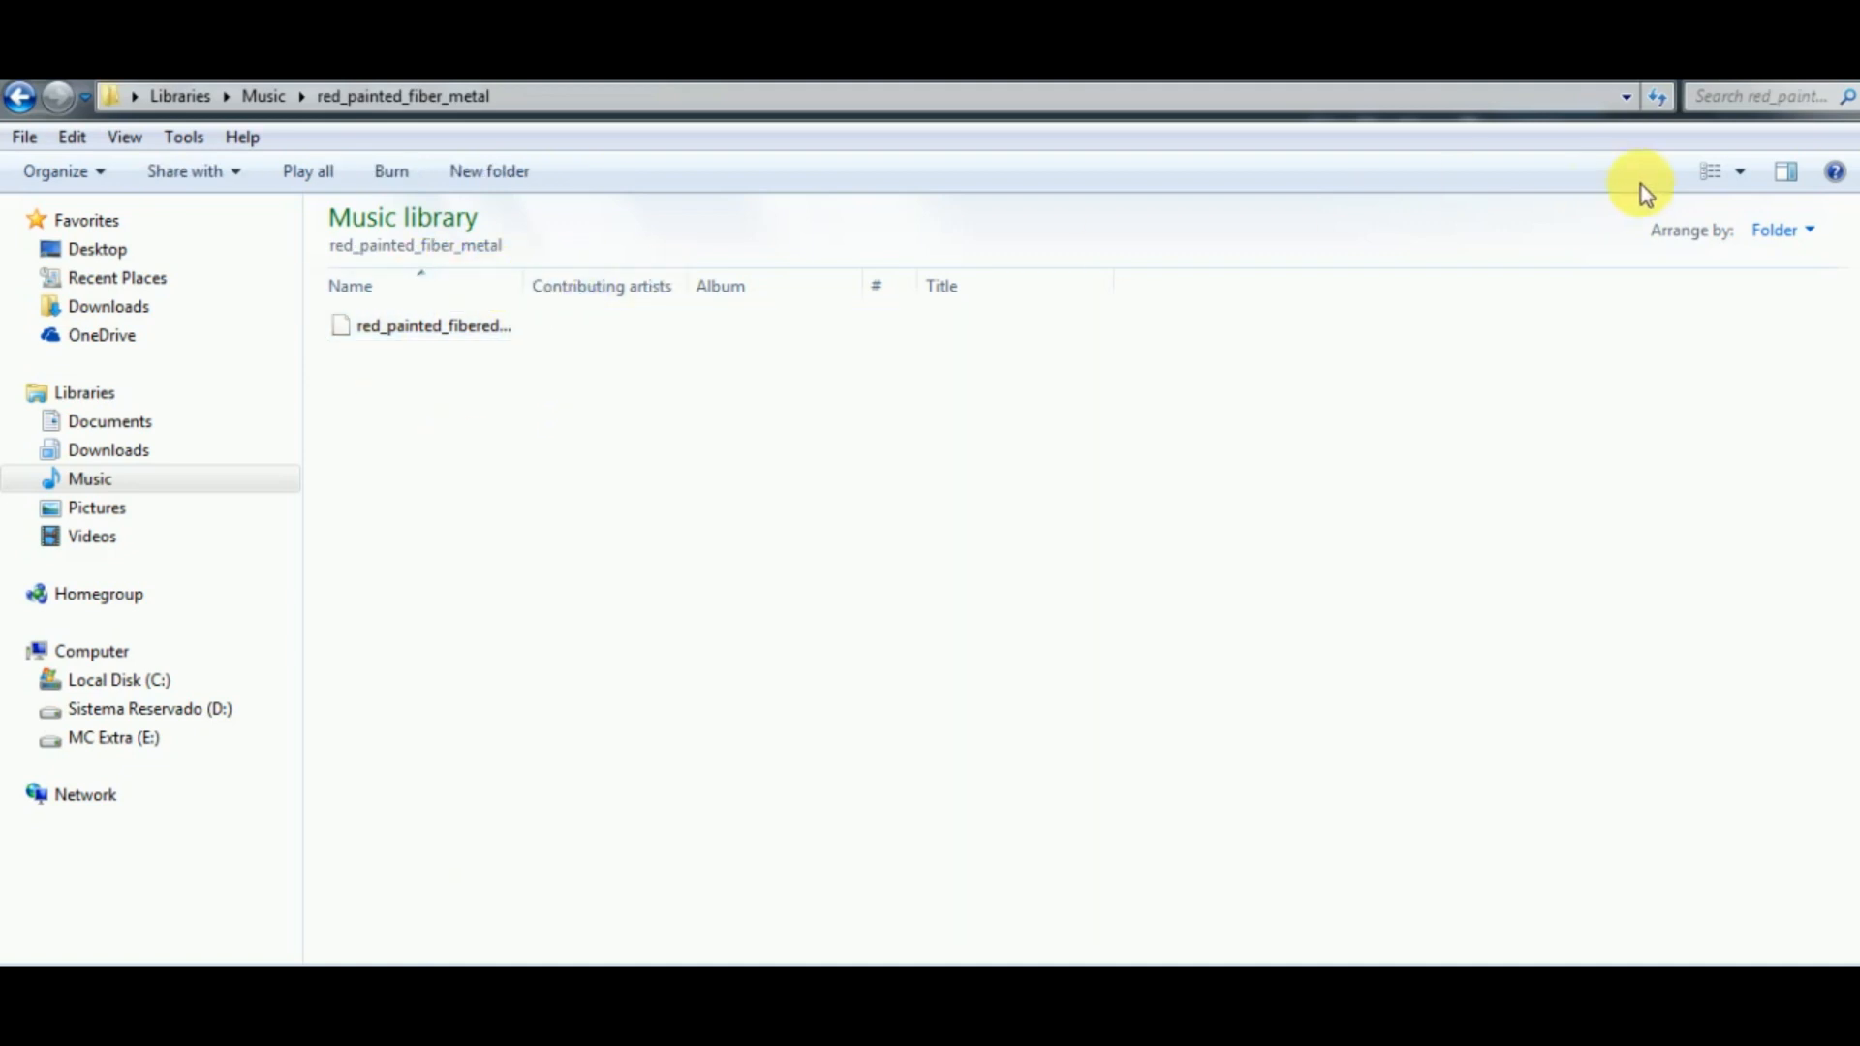
{"action": "left_click", "coordinate": [1740, 172]}
{"action": "left_click", "coordinate": [1757, 169]}
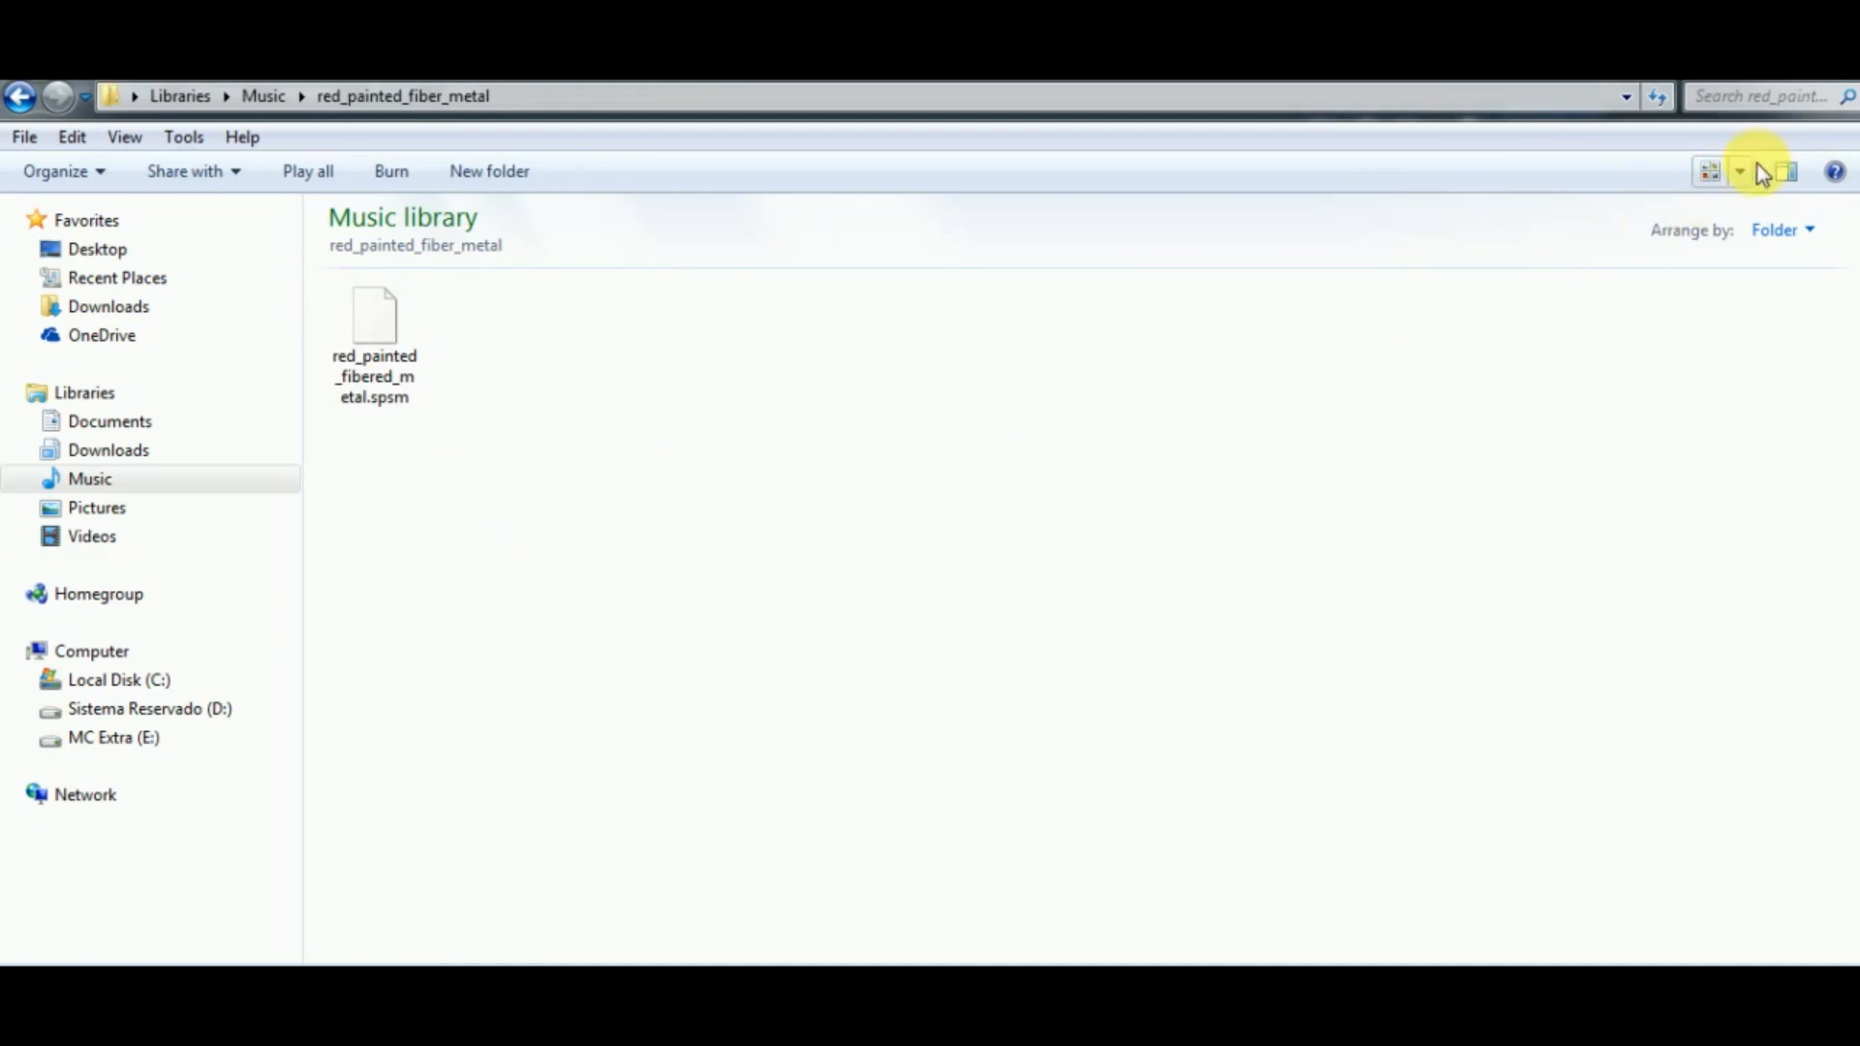
{"action": "left_click", "coordinate": [1751, 172]}
{"action": "left_click", "coordinate": [1802, 92]}
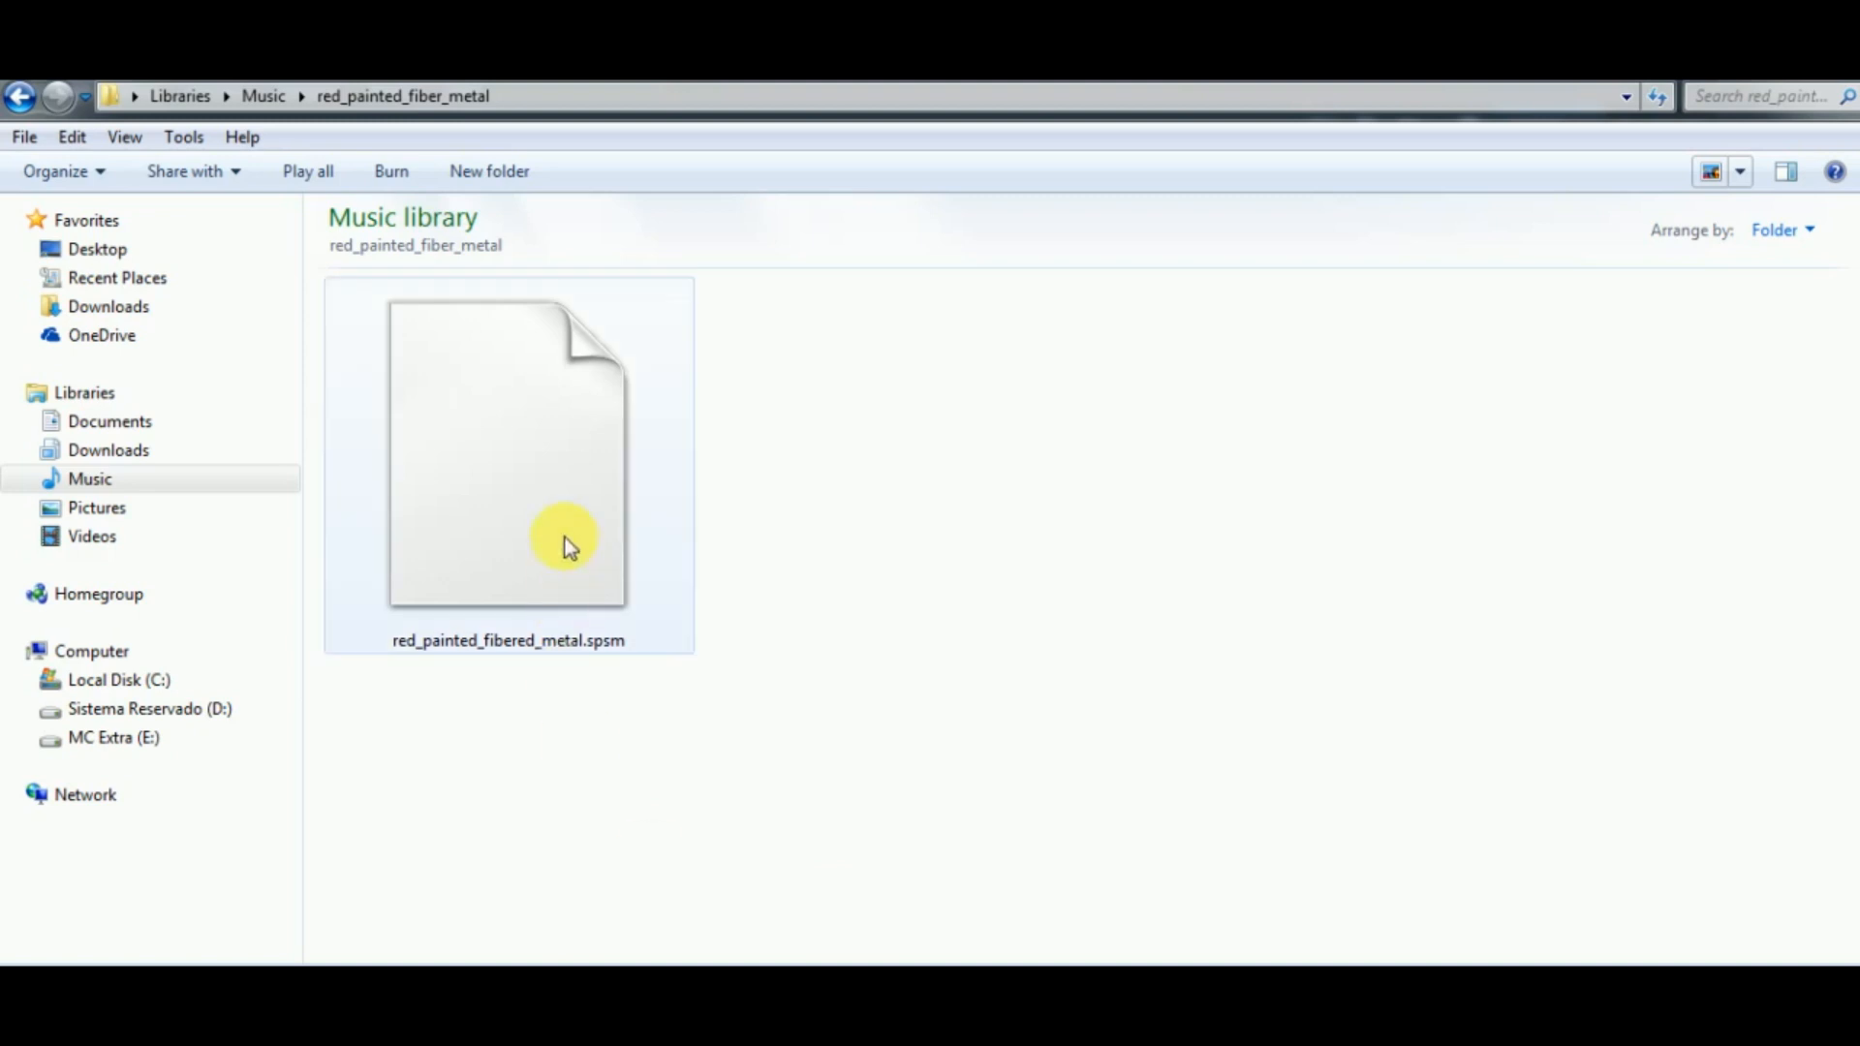
- Import red_painted_fibered_metal.spsm from the folder into the shelf as a smart material, check it there and shrink the shelf area
{"action": "mouse_move", "coordinate": [567, 540]}
{"action": "left_mouse_down"}
{"action": "mouse_move", "coordinate": [768, 714]}
{"action": "mouse_move", "coordinate": [722, 1007]}
{"action": "mouse_move", "coordinate": [761, 765]}
{"action": "left_mouse_up"}
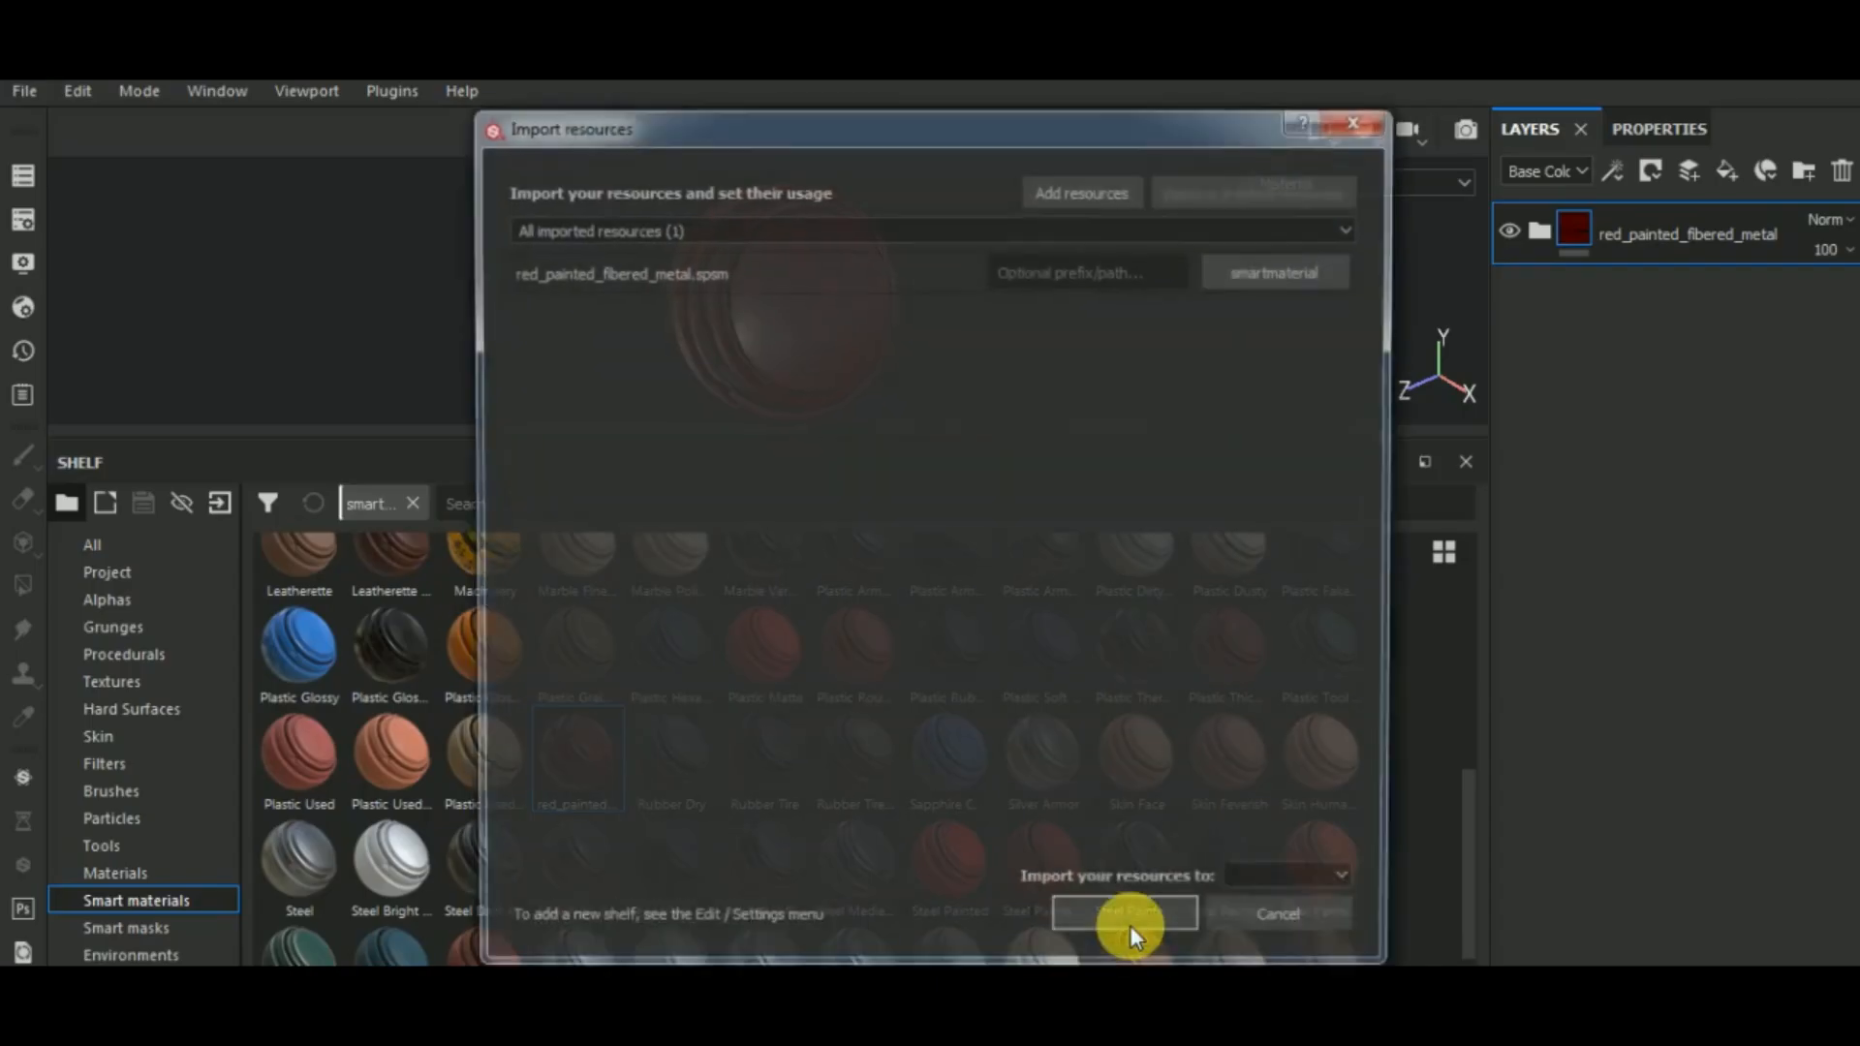
{"action": "left_click", "coordinate": [1292, 884]}
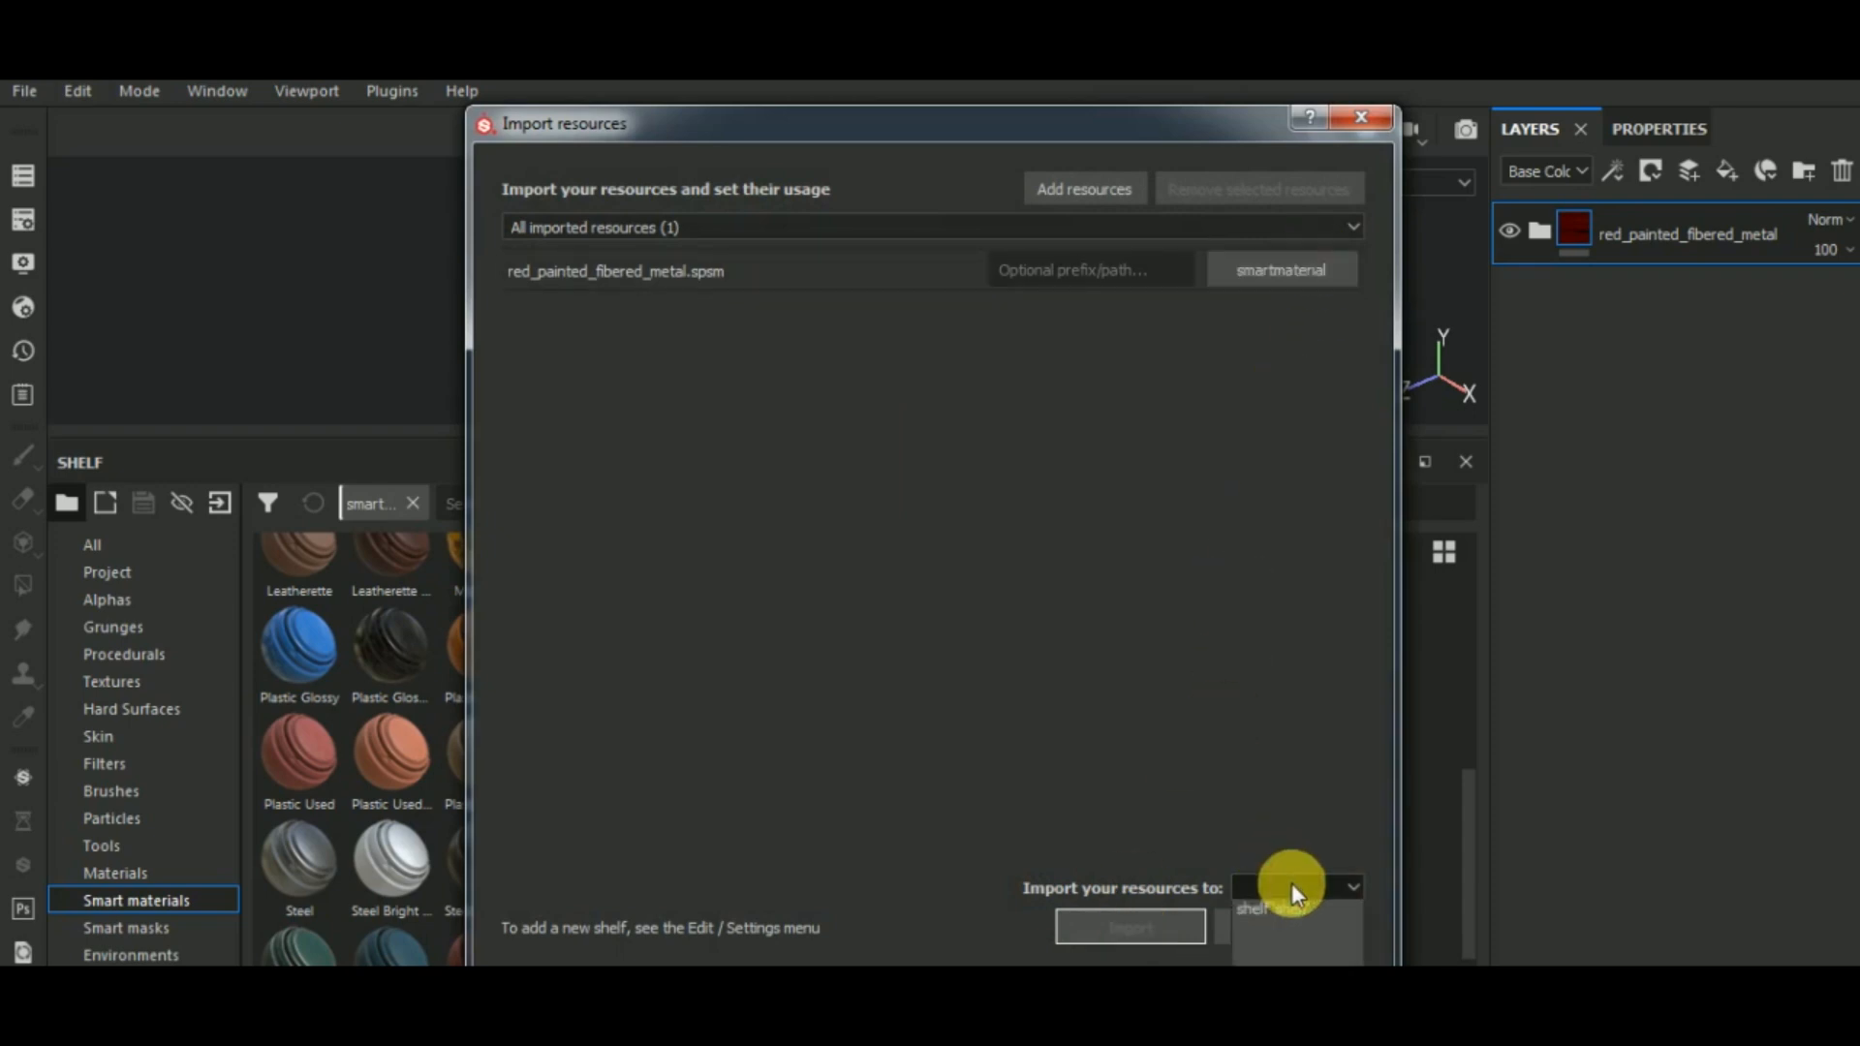
{"action": "left_click", "coordinate": [1294, 913]}
{"action": "left_click", "coordinate": [1170, 927]}
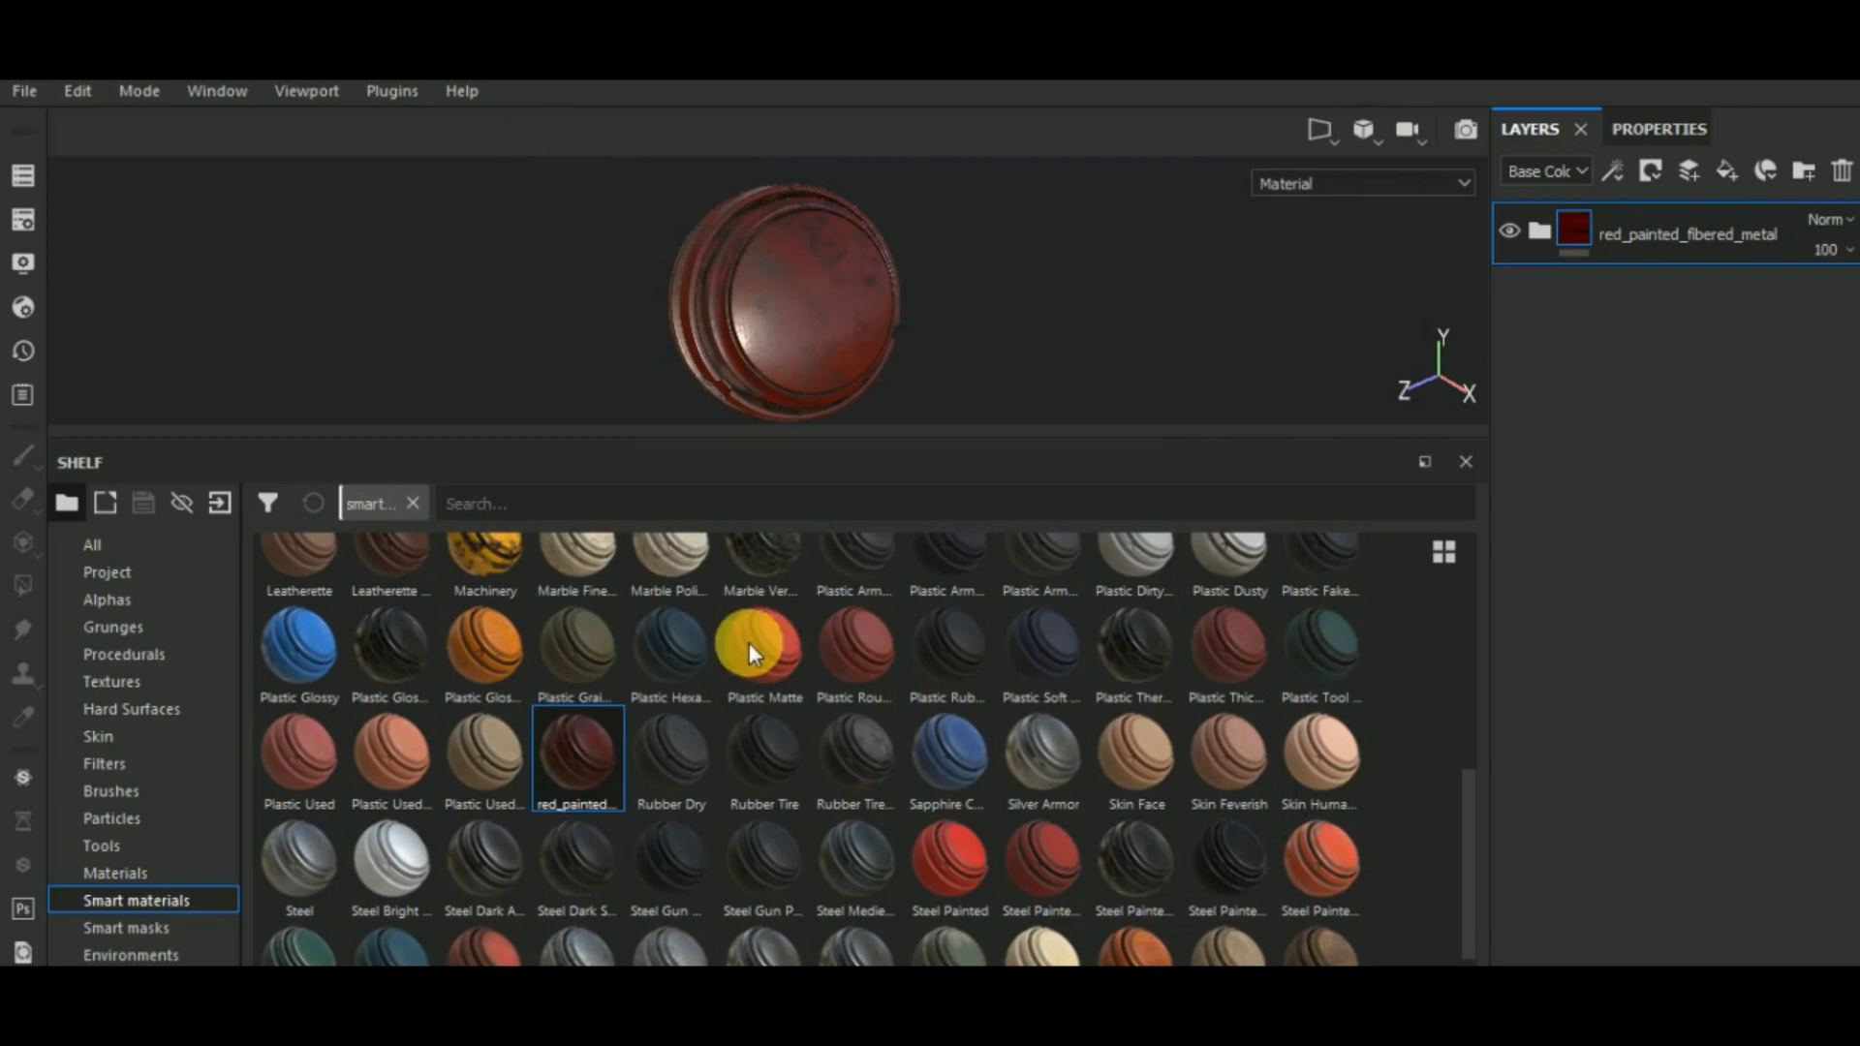
{"action": "scroll", "coordinate": [744, 642], "scroll_direction": "up", "scroll_amount": 2}
{"action": "scroll", "coordinate": [657, 709], "scroll_direction": "down", "scroll_amount": 3}
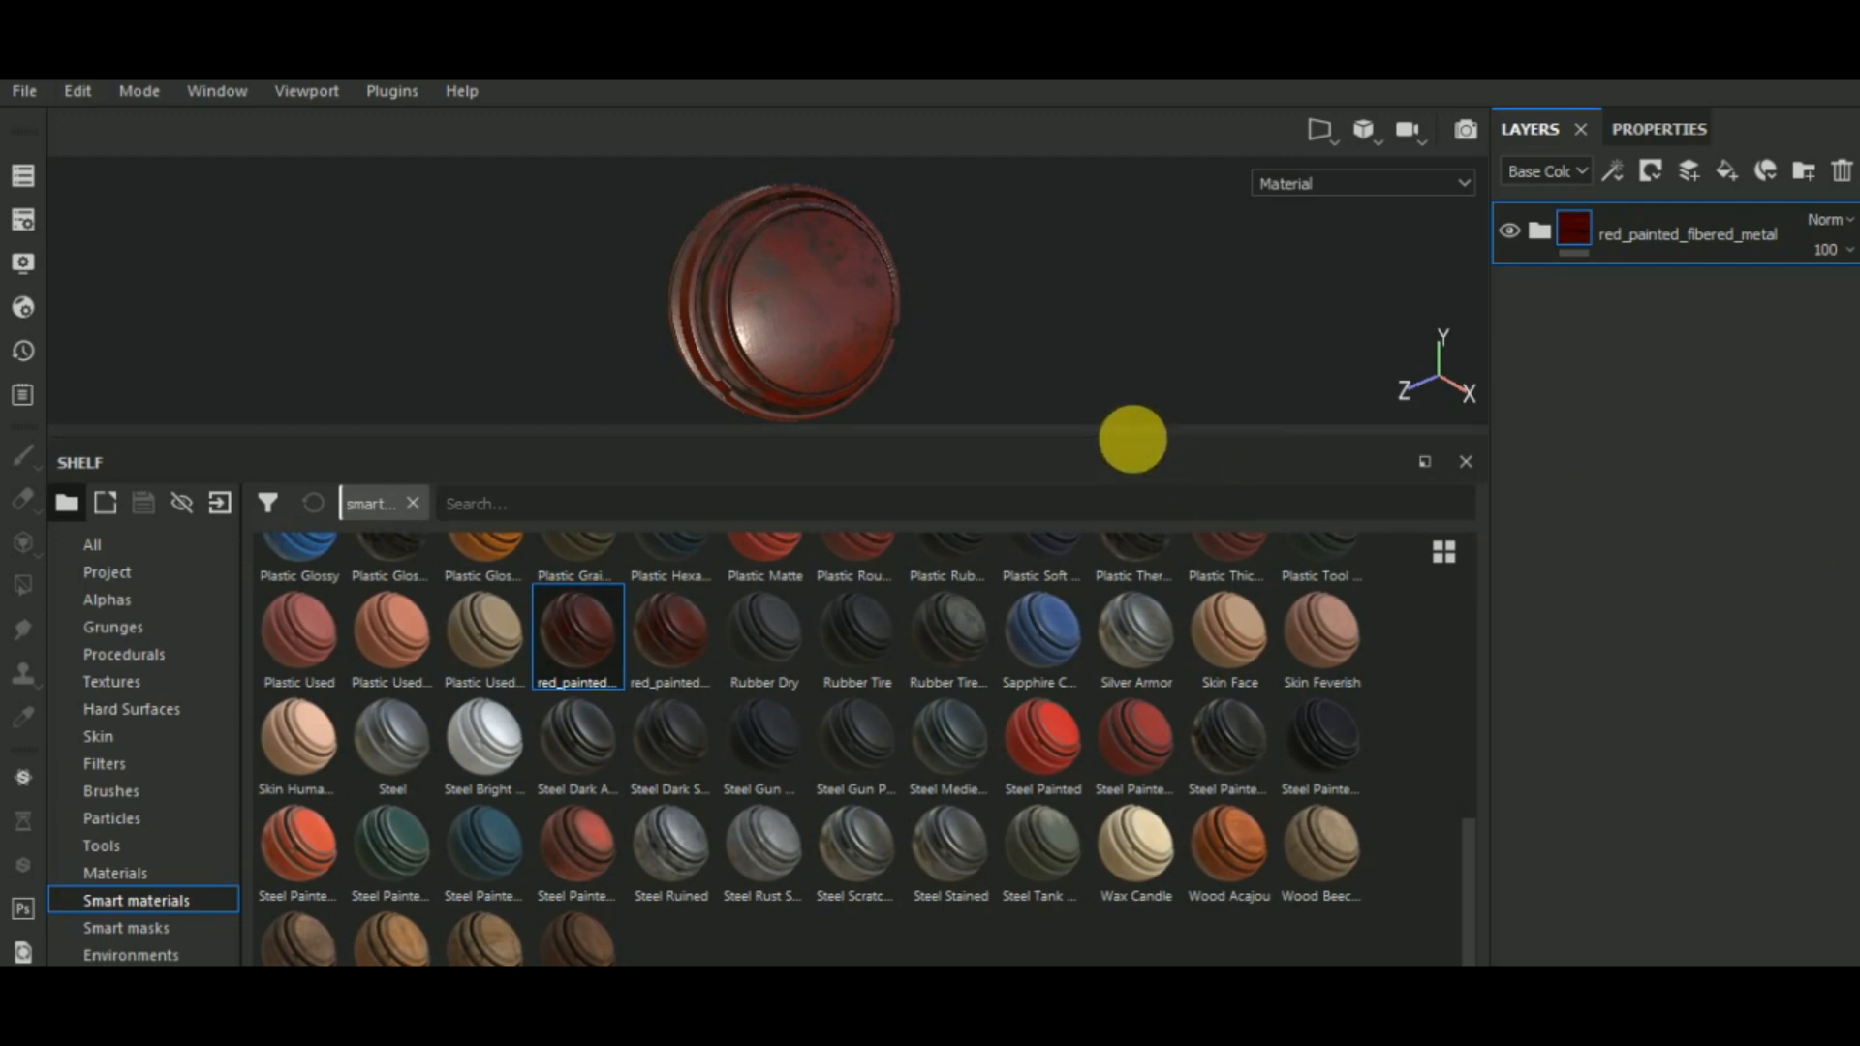
{"action": "left_click_drag", "start_coordinate": [1148, 453], "coordinate": [1168, 741]}
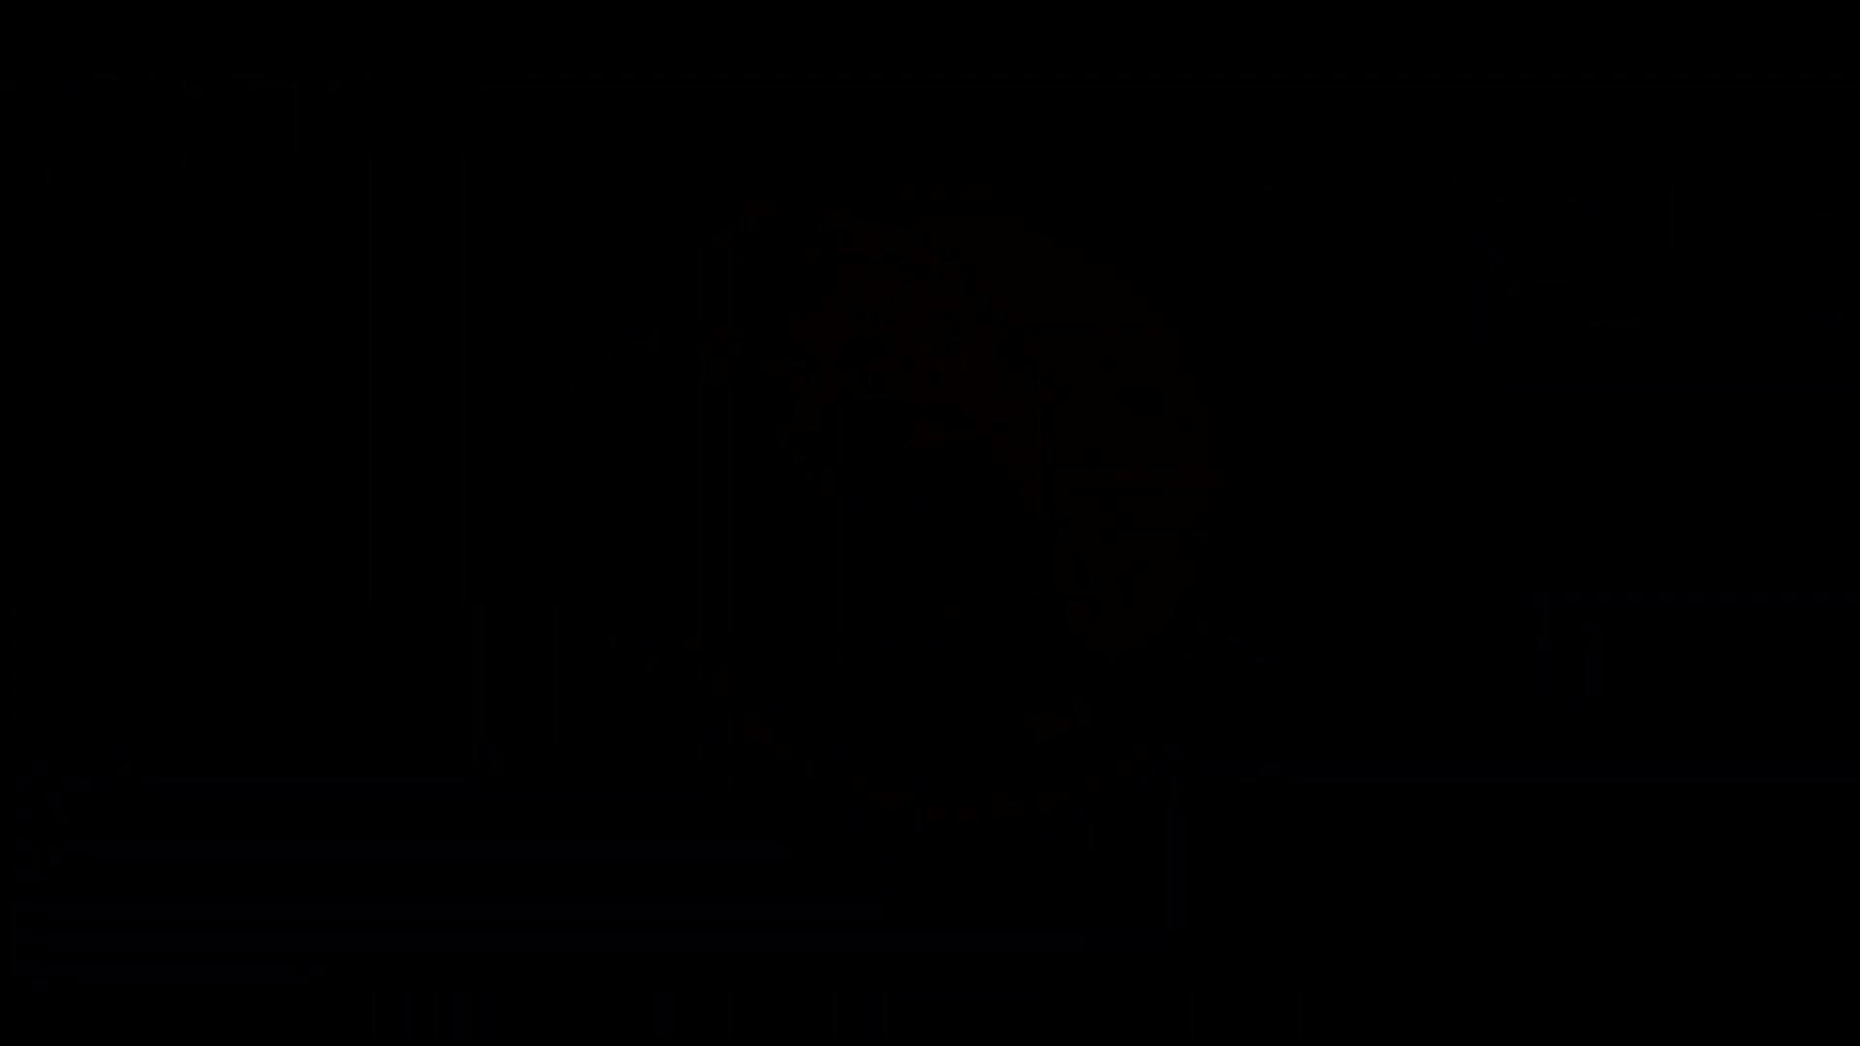